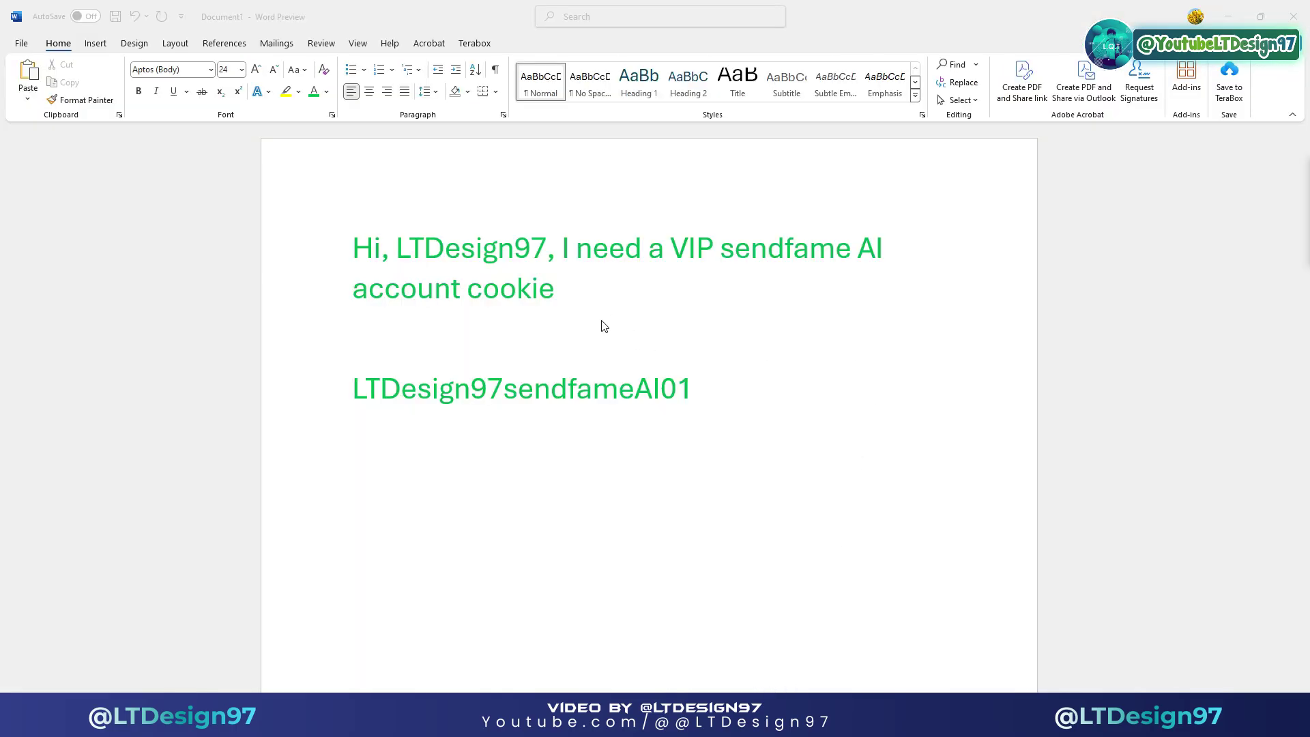
{"action": "left_click", "coordinate": [603, 326]}
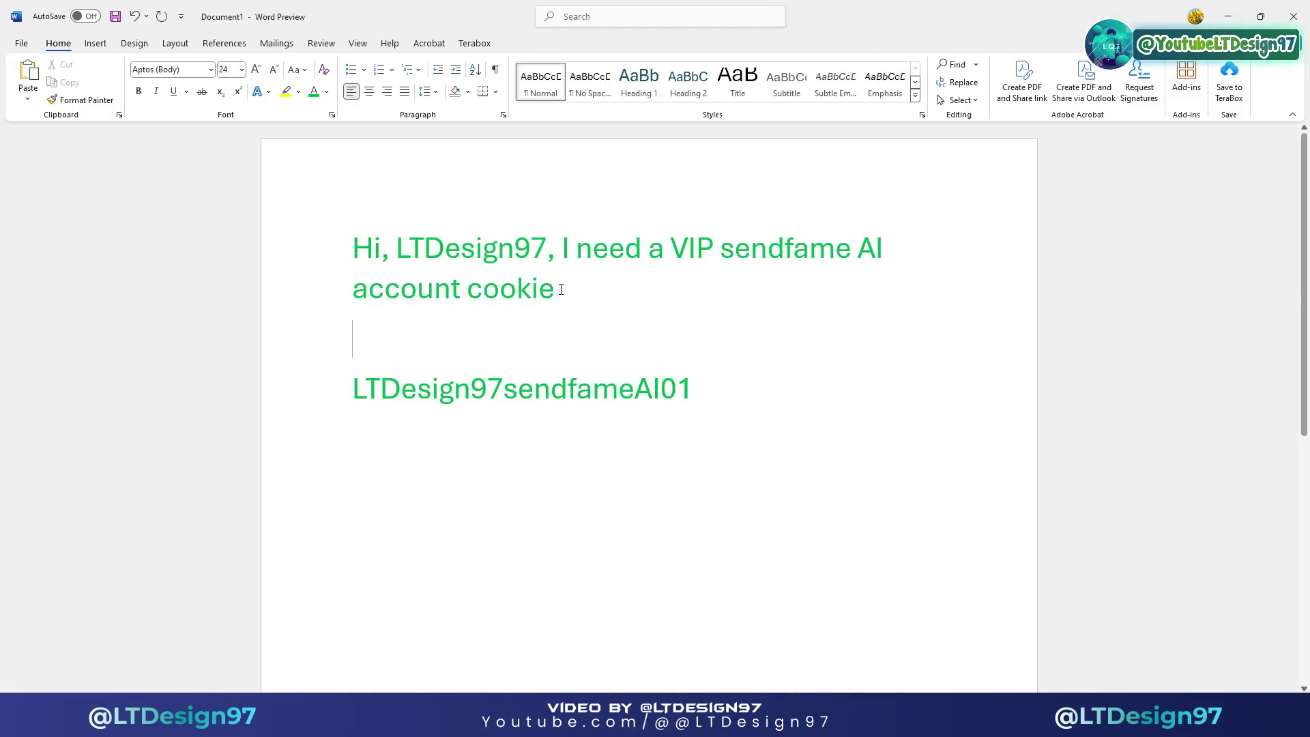
{"action": "left_click_drag", "start_coordinate": [561, 286], "coordinate": [366, 255]}
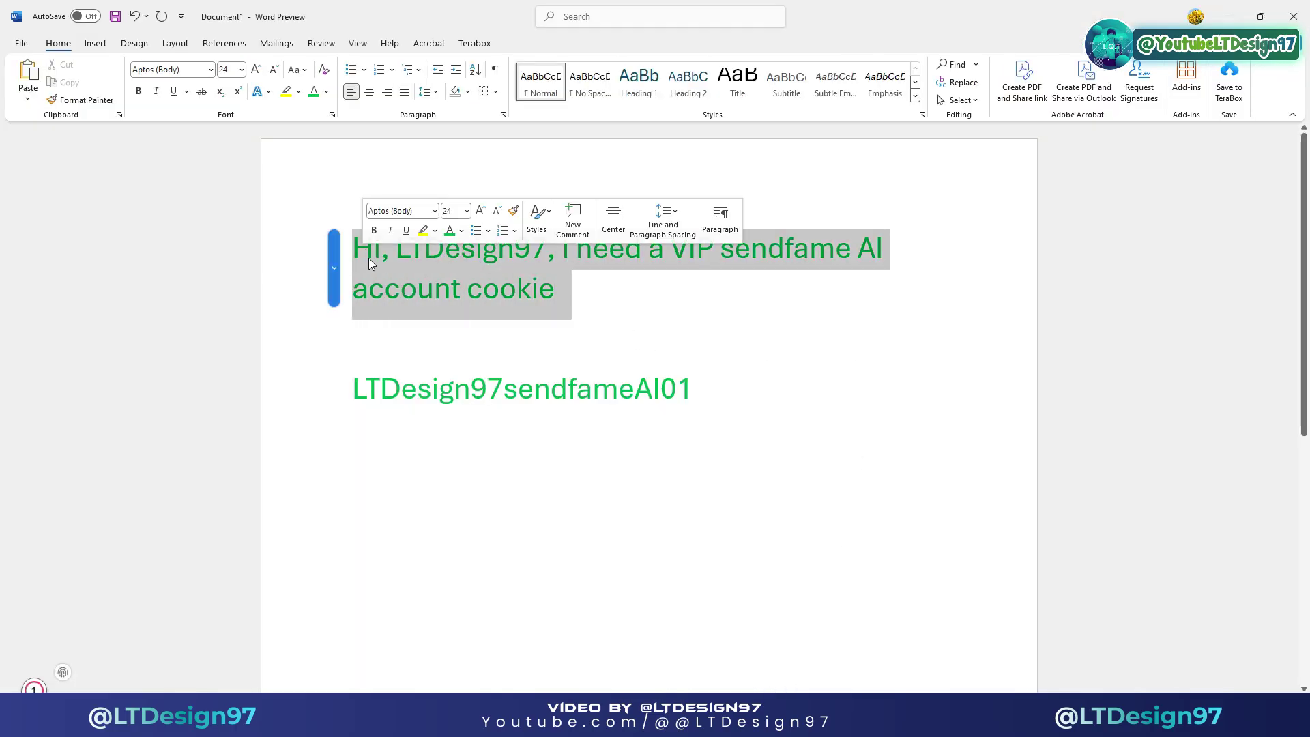
{"action": "right_click", "coordinate": [365, 254]}
{"action": "left_click", "coordinate": [404, 311]}
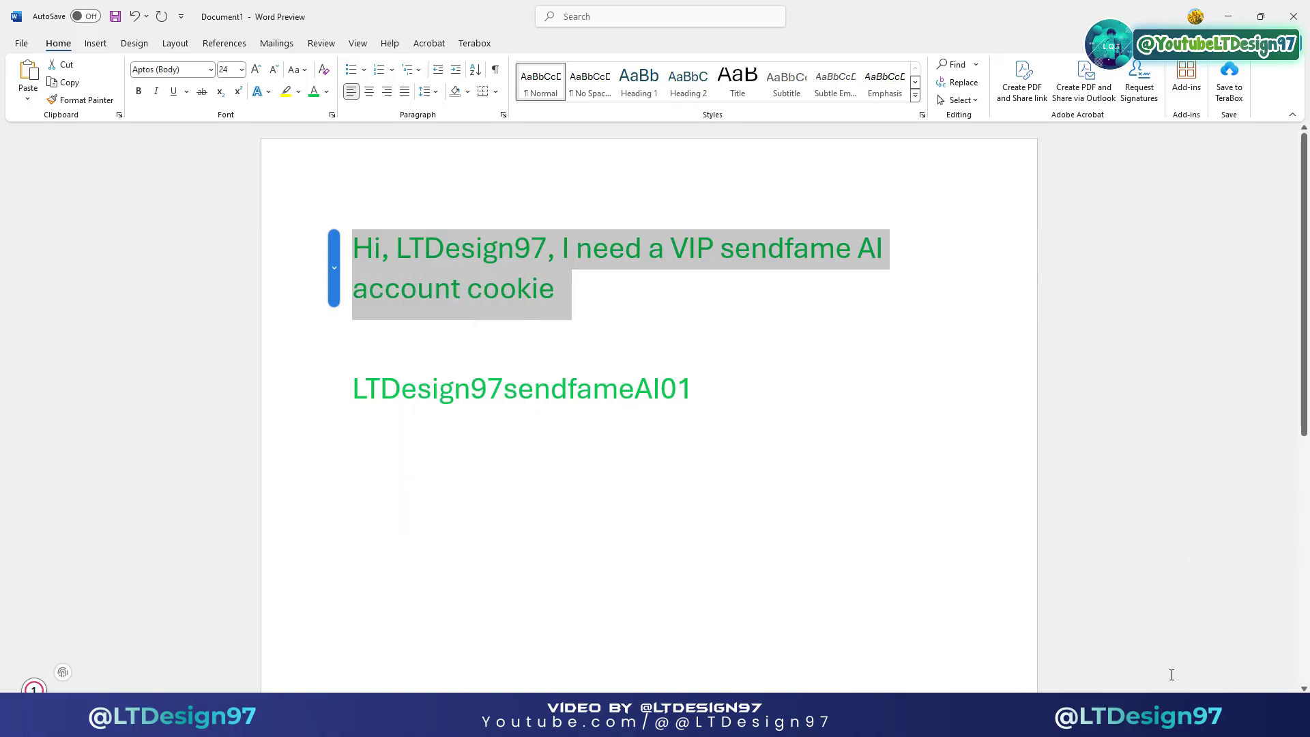
Switch to Facebook in Chrome and send the copied account cookie request in the LTDesign97AI chat
{"action": "key", "text": "alt+Tab"}
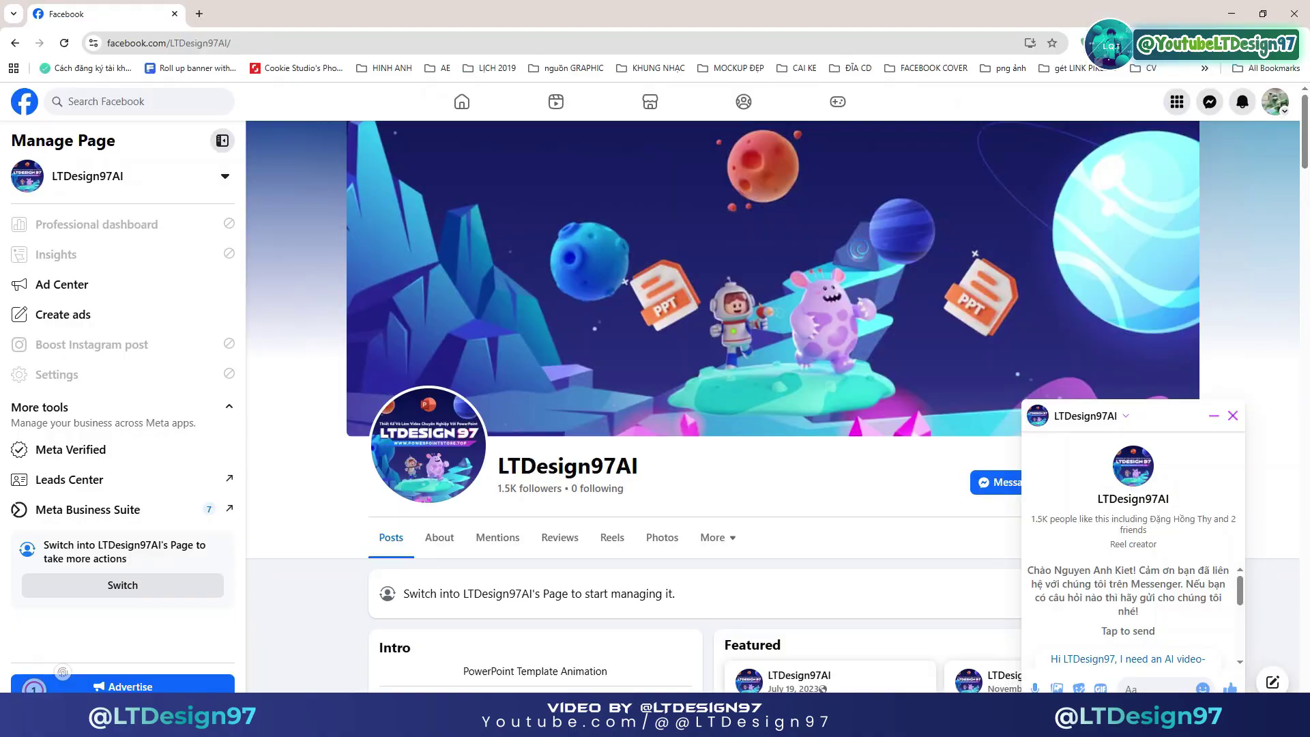
{"action": "right_click", "coordinate": [1136, 680]}
{"action": "left_click", "coordinate": [1092, 522]}
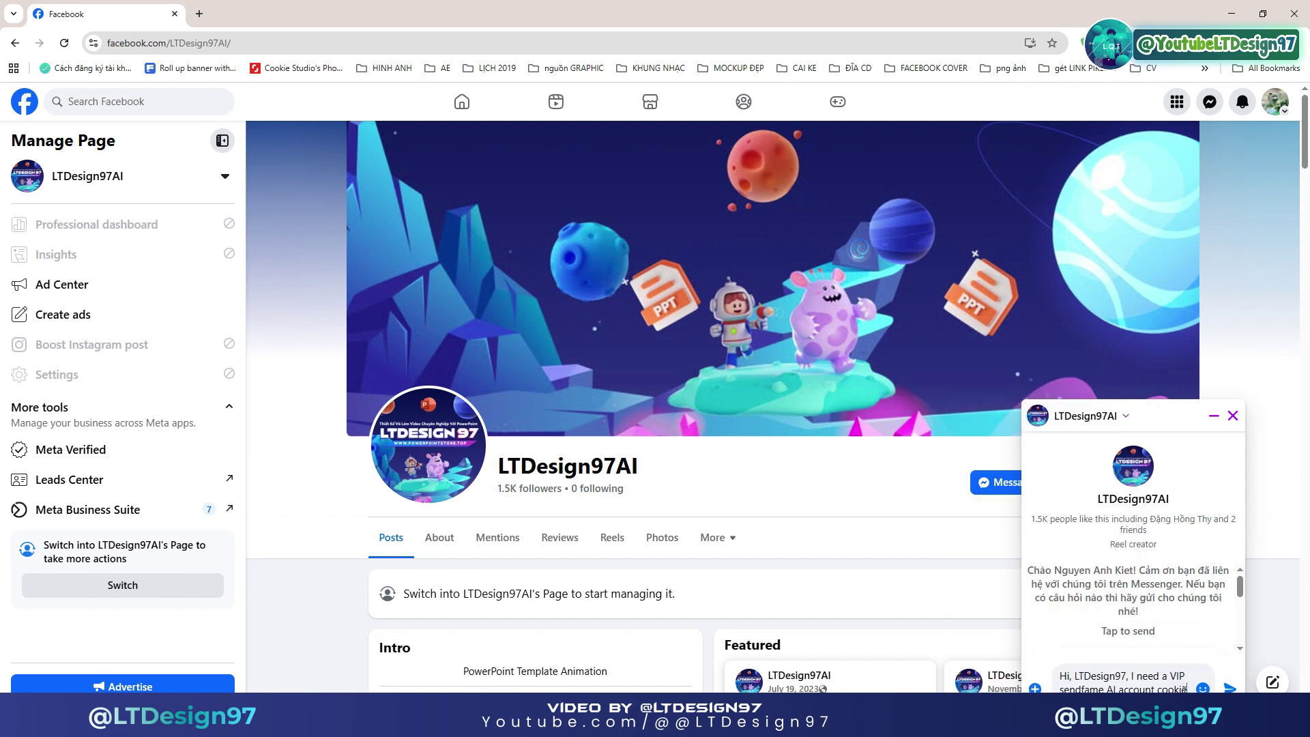
{"action": "left_click_drag", "start_coordinate": [1191, 686], "coordinate": [1060, 676]}
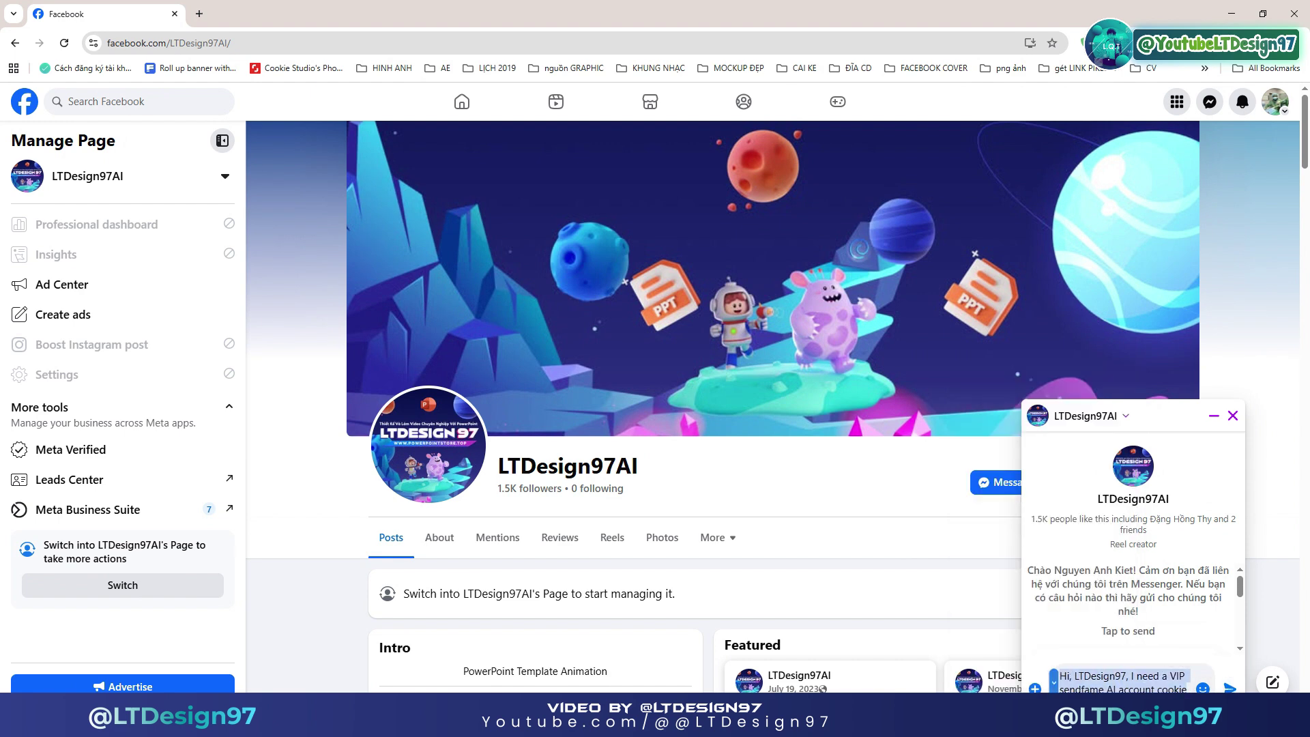
{"action": "left_click", "coordinate": [1230, 687]}
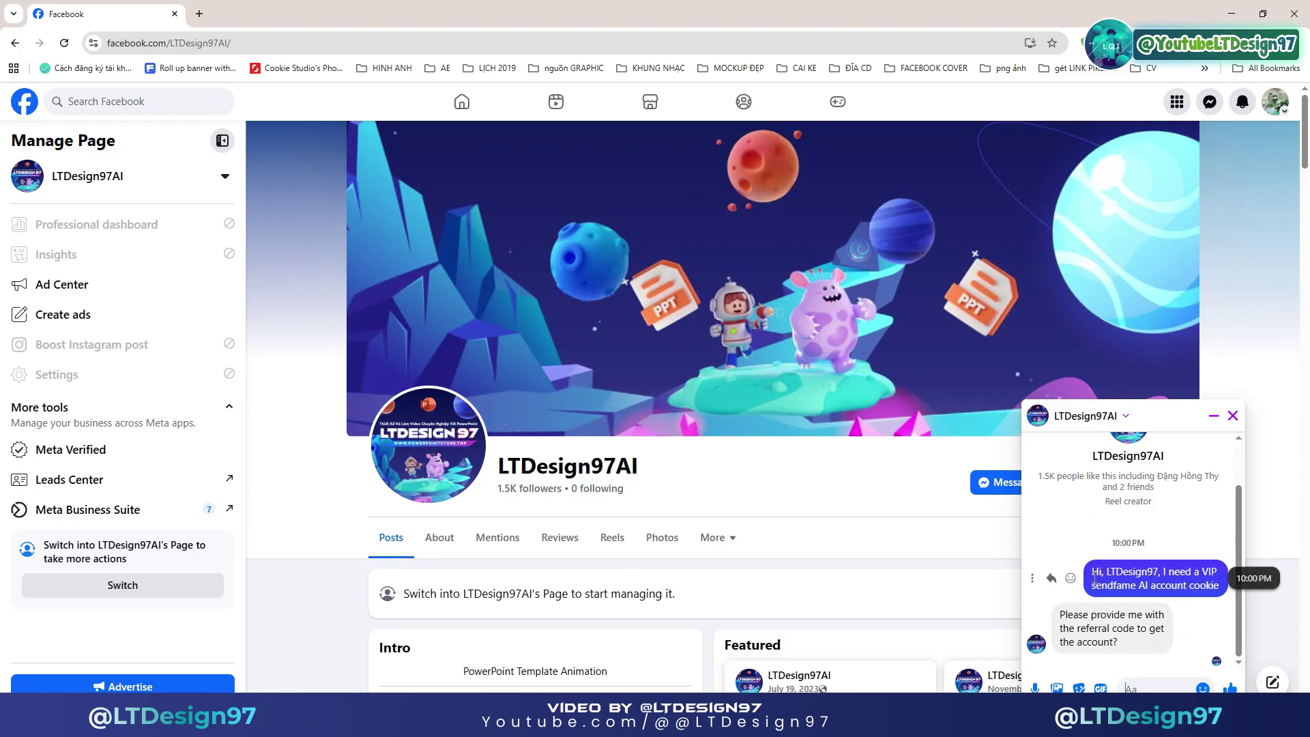
Highlight the reply asking for a referral code, switch to the Word document, and copy the referral code line
{"action": "triple_click", "coordinate": [1120, 646]}
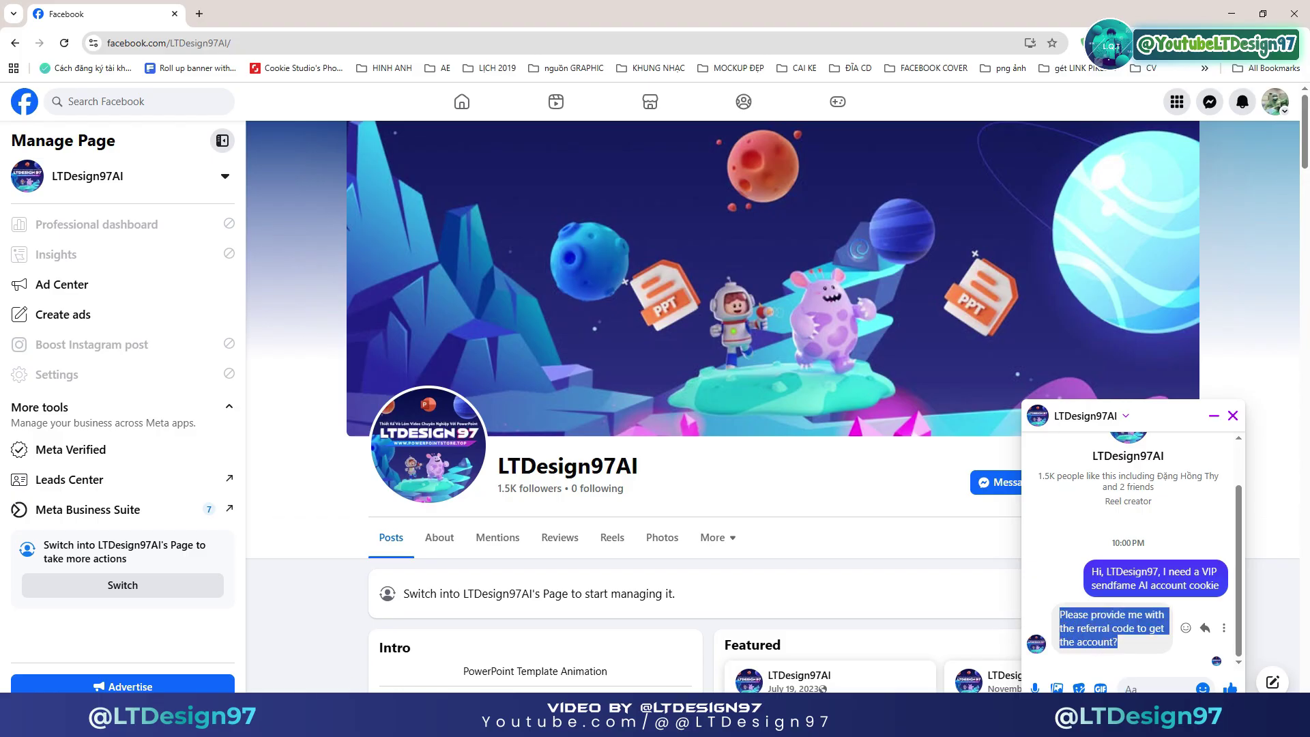
{"action": "key", "text": "alt+Tab"}
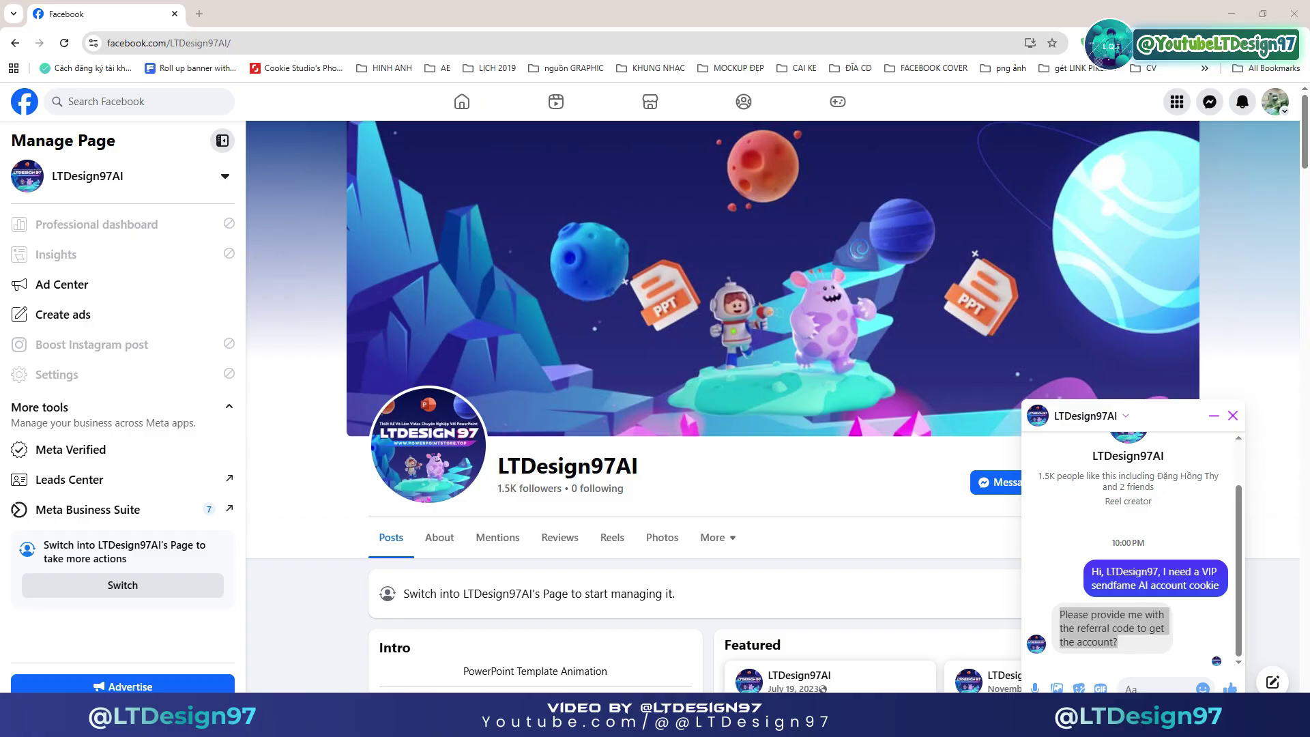
{"action": "key", "text": "alt+Tab"}
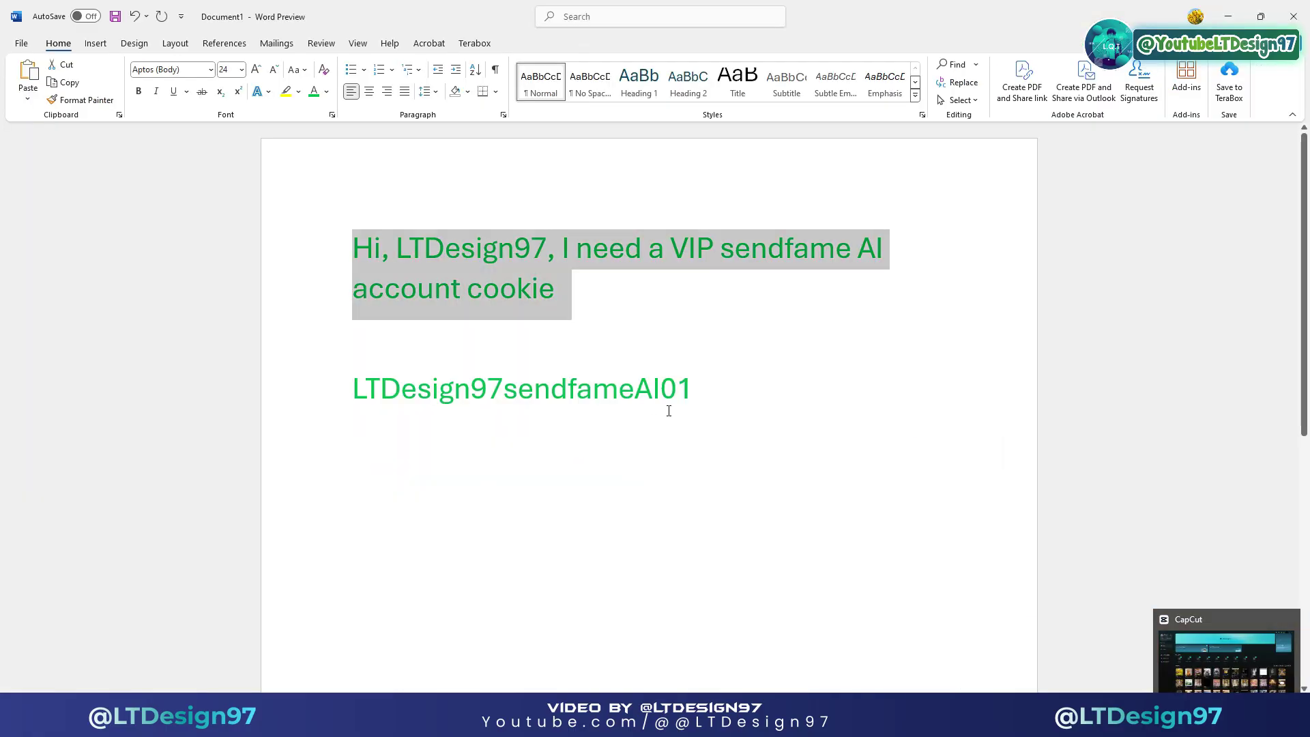
{"action": "left_click_drag", "start_coordinate": [716, 390], "coordinate": [351, 392]}
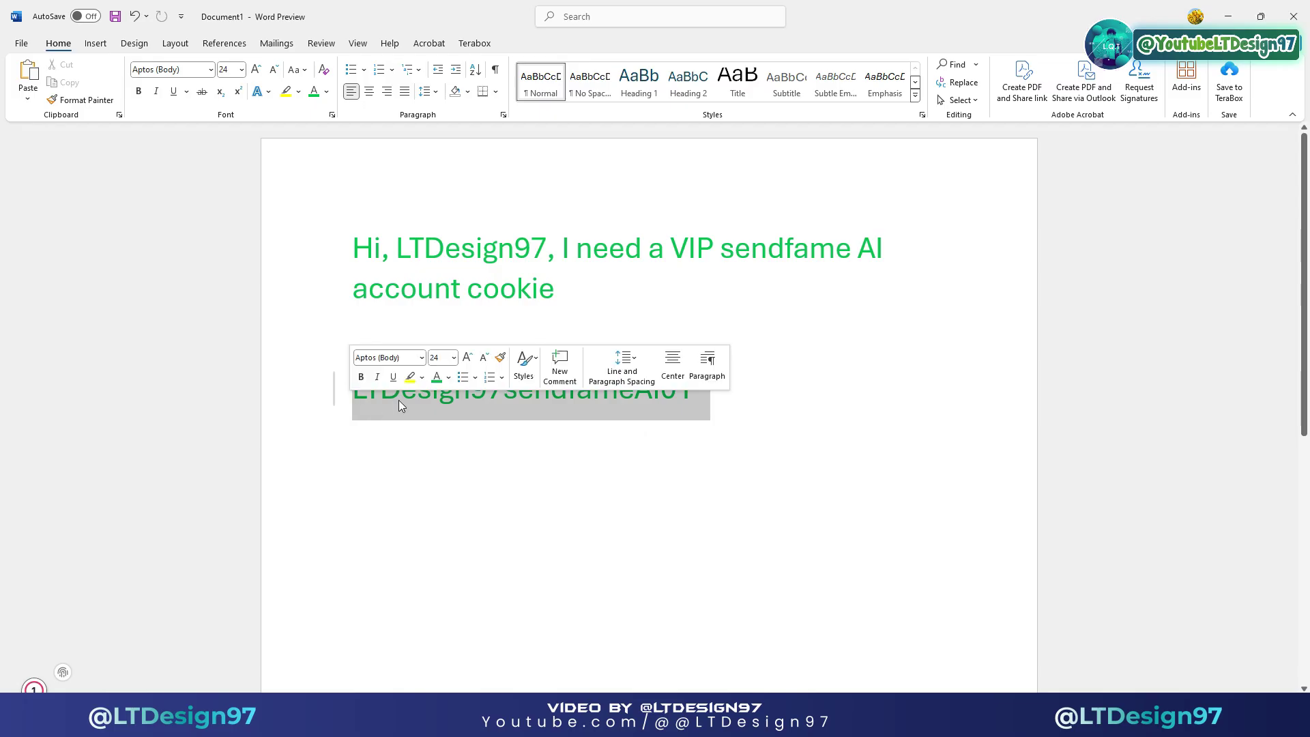
{"action": "right_click", "coordinate": [399, 407]}
{"action": "left_click", "coordinate": [445, 444]}
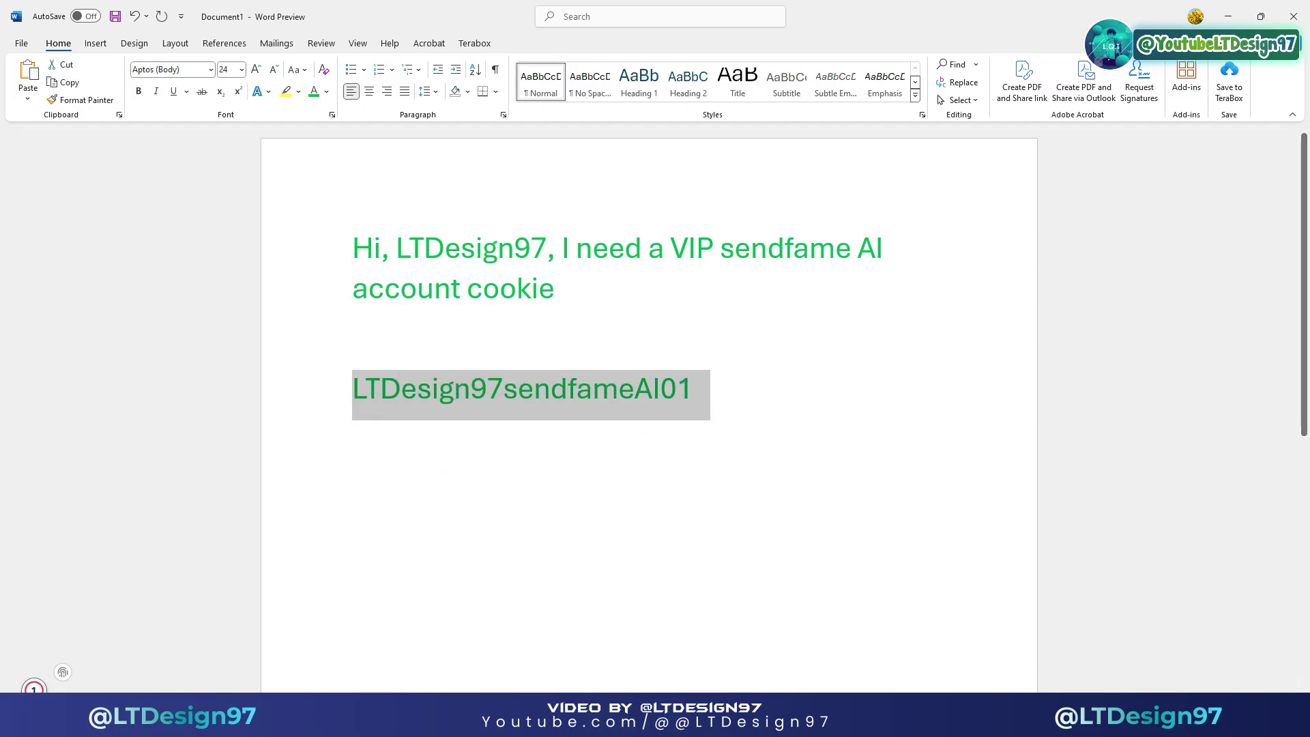
Return to the Facebook chat with LTDesign97AI and send the copied referral code
{"action": "key", "text": "alt+Tab"}
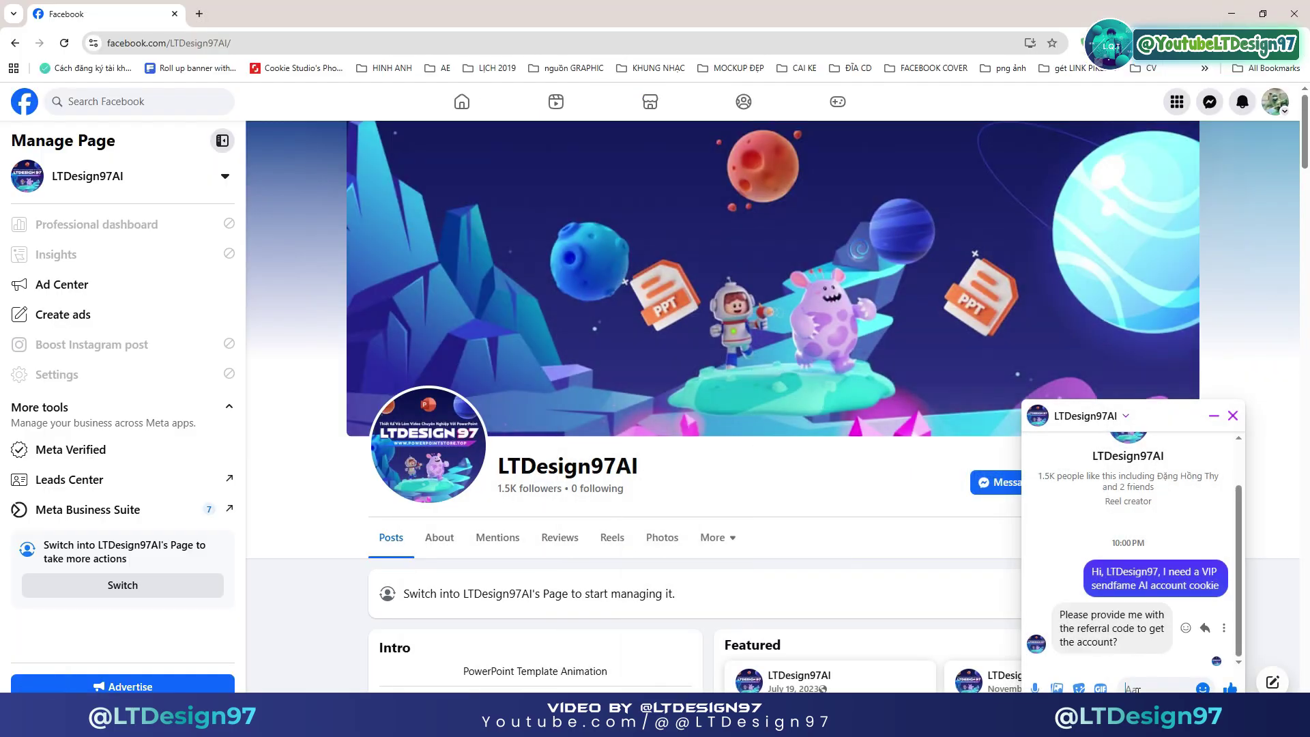
{"action": "right_click", "coordinate": [1136, 689]}
{"action": "left_click", "coordinate": [1046, 506]}
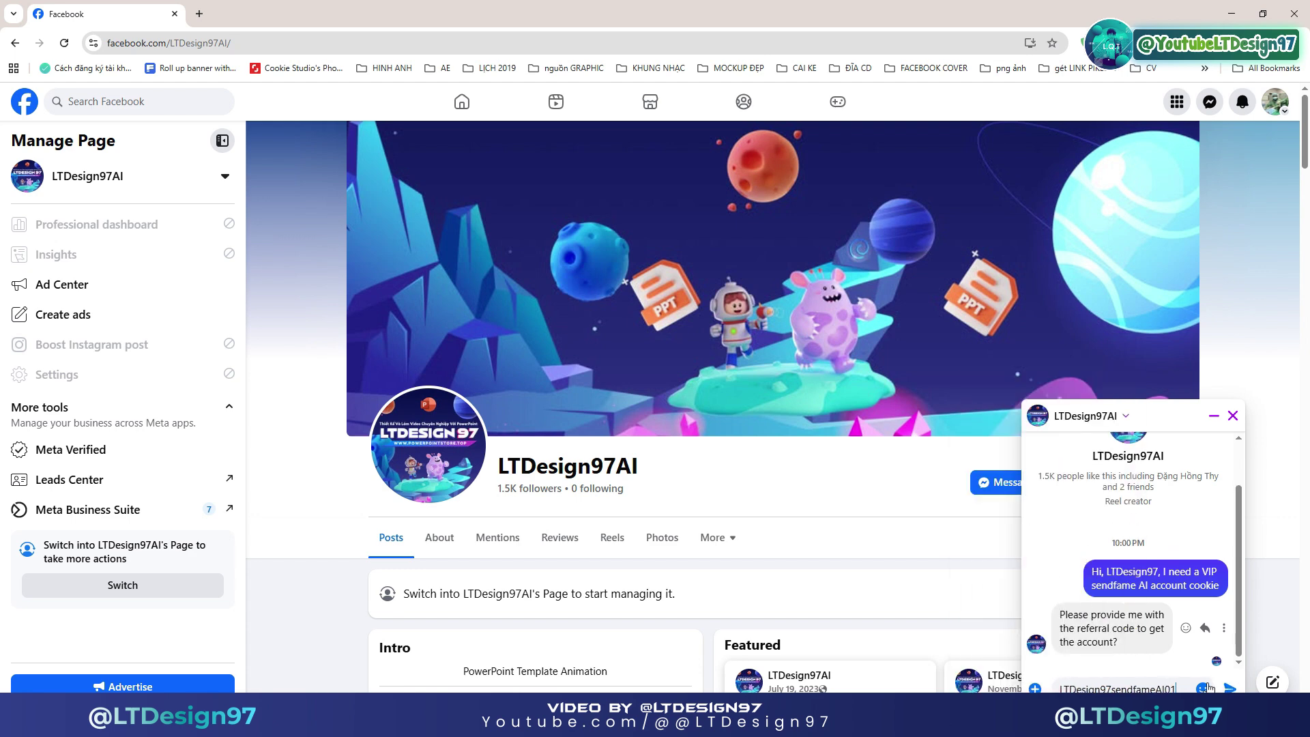
{"action": "left_click", "coordinate": [1231, 689]}
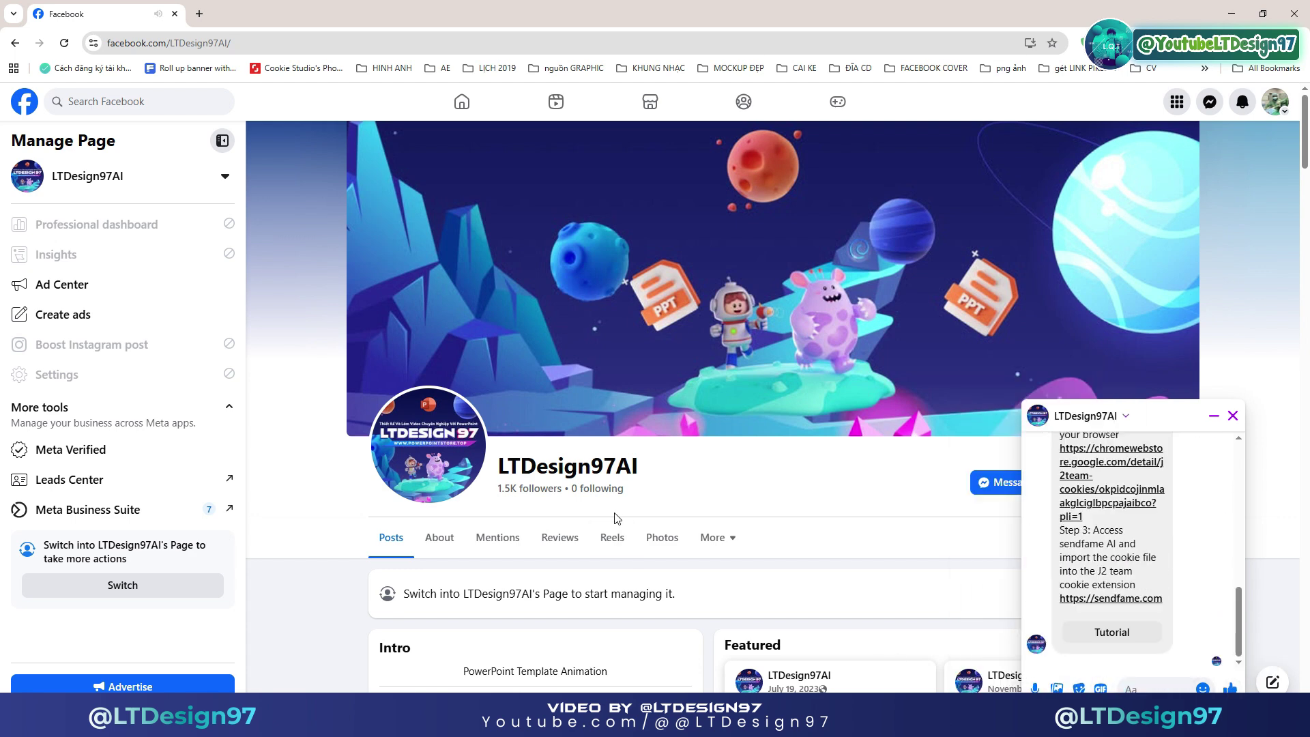
Read through the account instructions in the chat reply and open the Google Drive link given under Step 1
{"action": "scroll", "coordinate": [1141, 522], "scroll_direction": "up", "scroll_amount": 3}
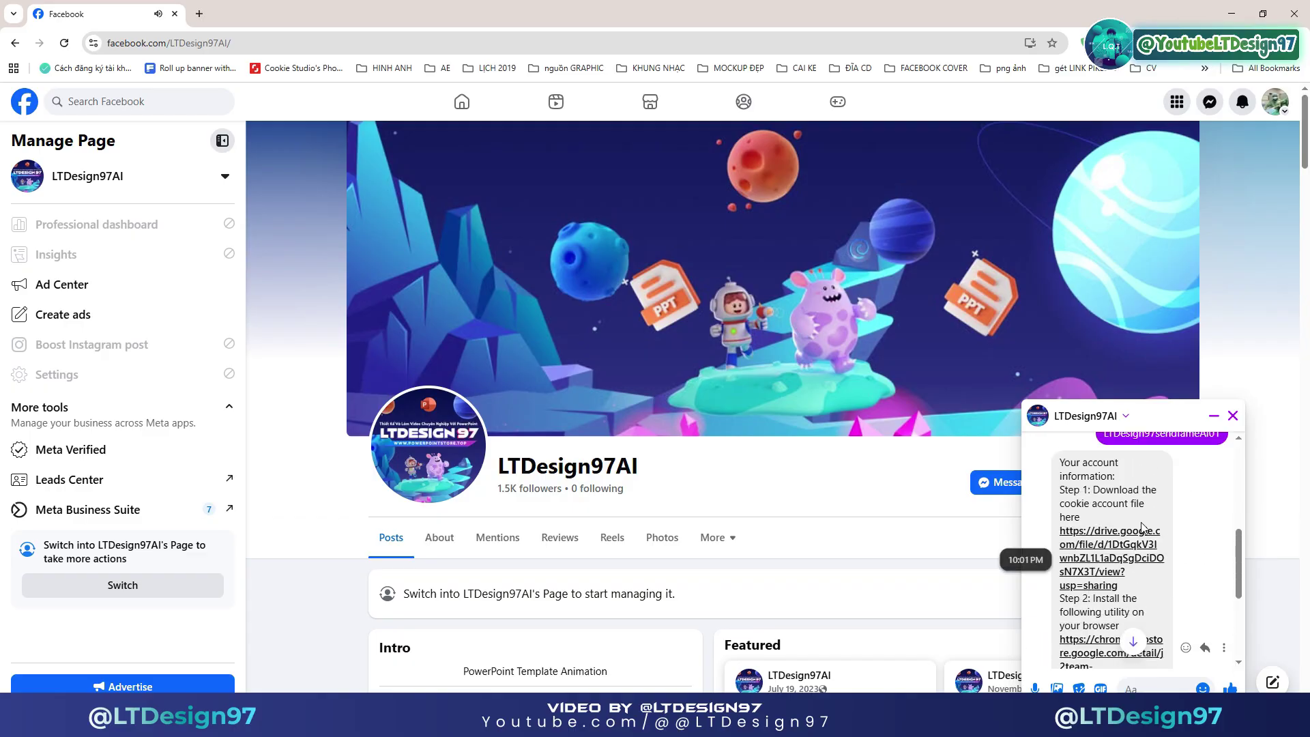
{"action": "scroll", "coordinate": [1142, 522], "scroll_direction": "down", "scroll_amount": 3}
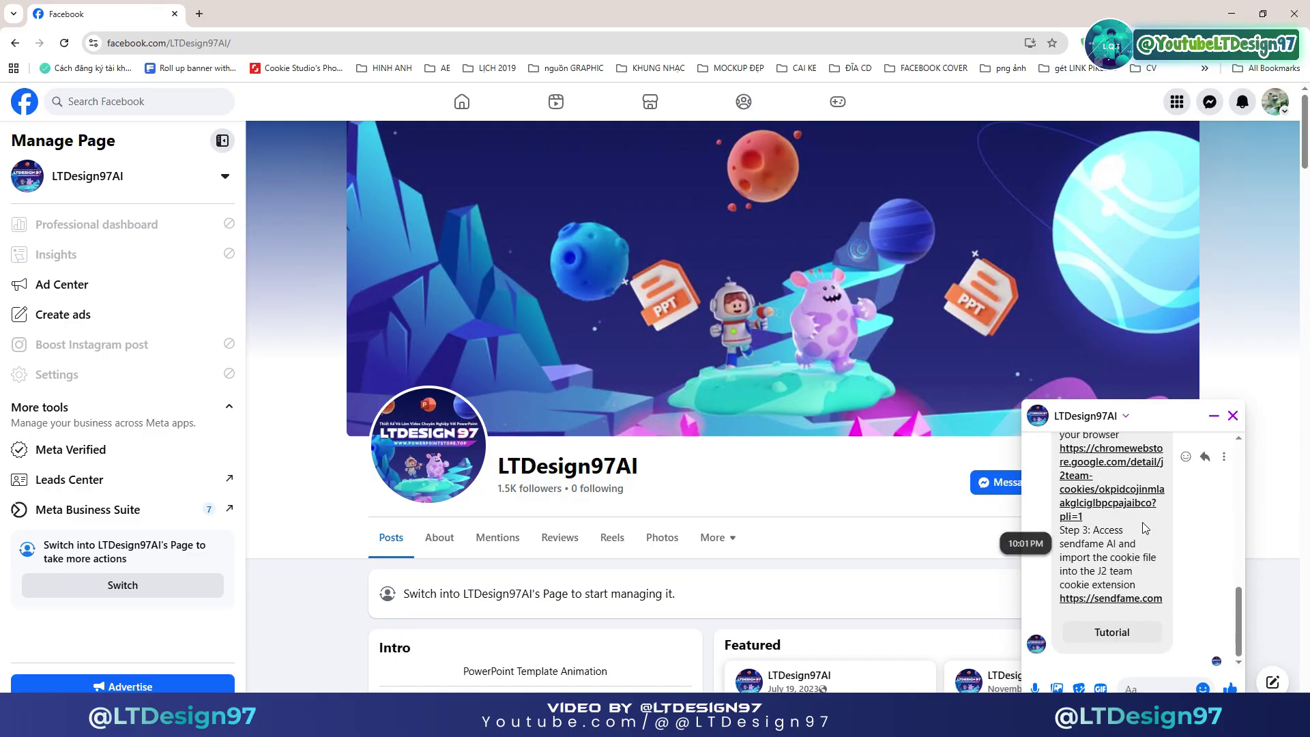
{"action": "scroll", "coordinate": [1142, 523], "scroll_direction": "up", "scroll_amount": 3}
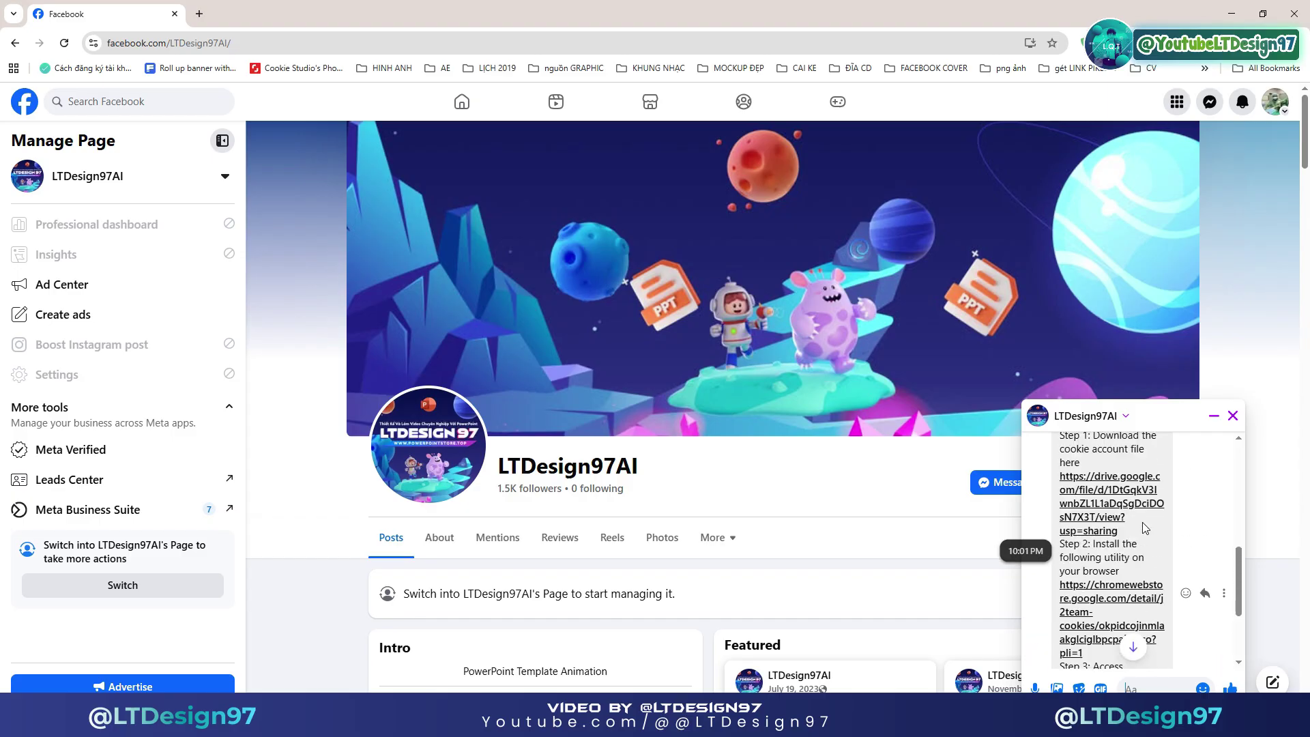
{"action": "scroll", "coordinate": [1142, 522], "scroll_direction": "up", "scroll_amount": 1}
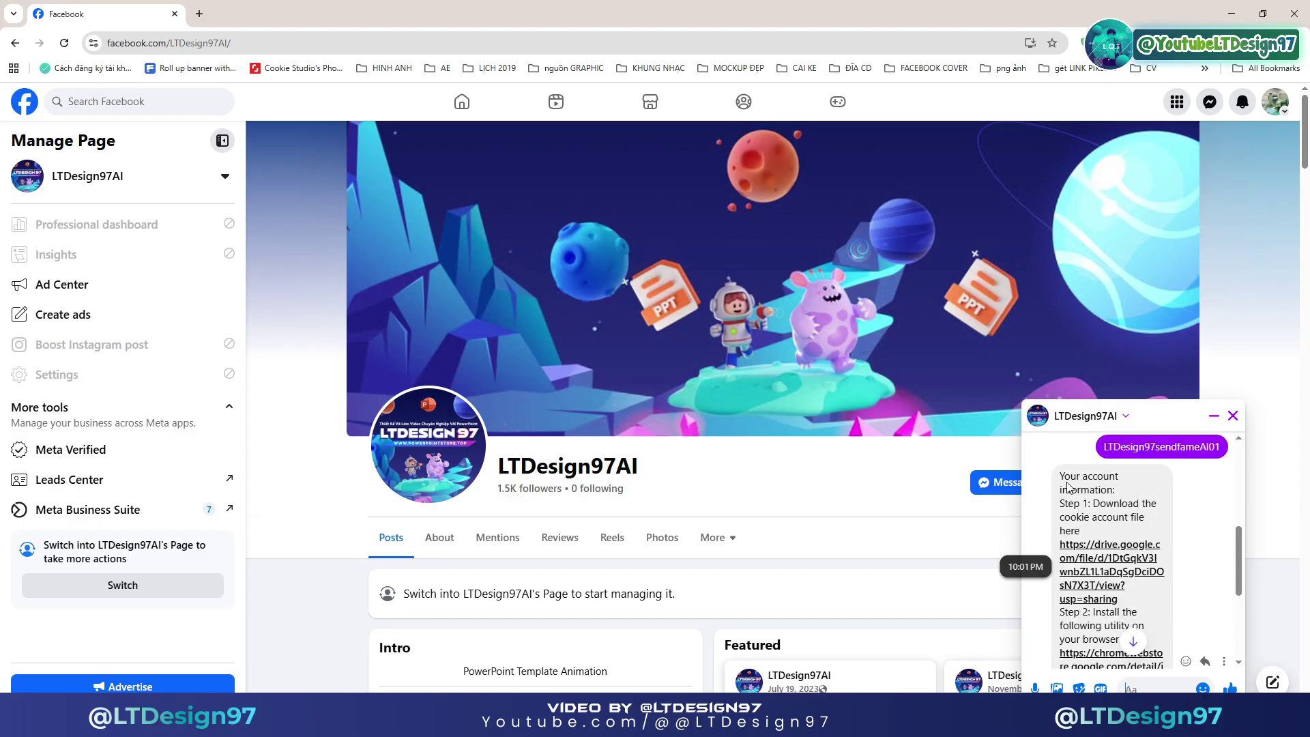
{"action": "left_click_drag", "start_coordinate": [1063, 479], "coordinate": [1108, 531]}
{"action": "left_click", "coordinate": [1066, 506]}
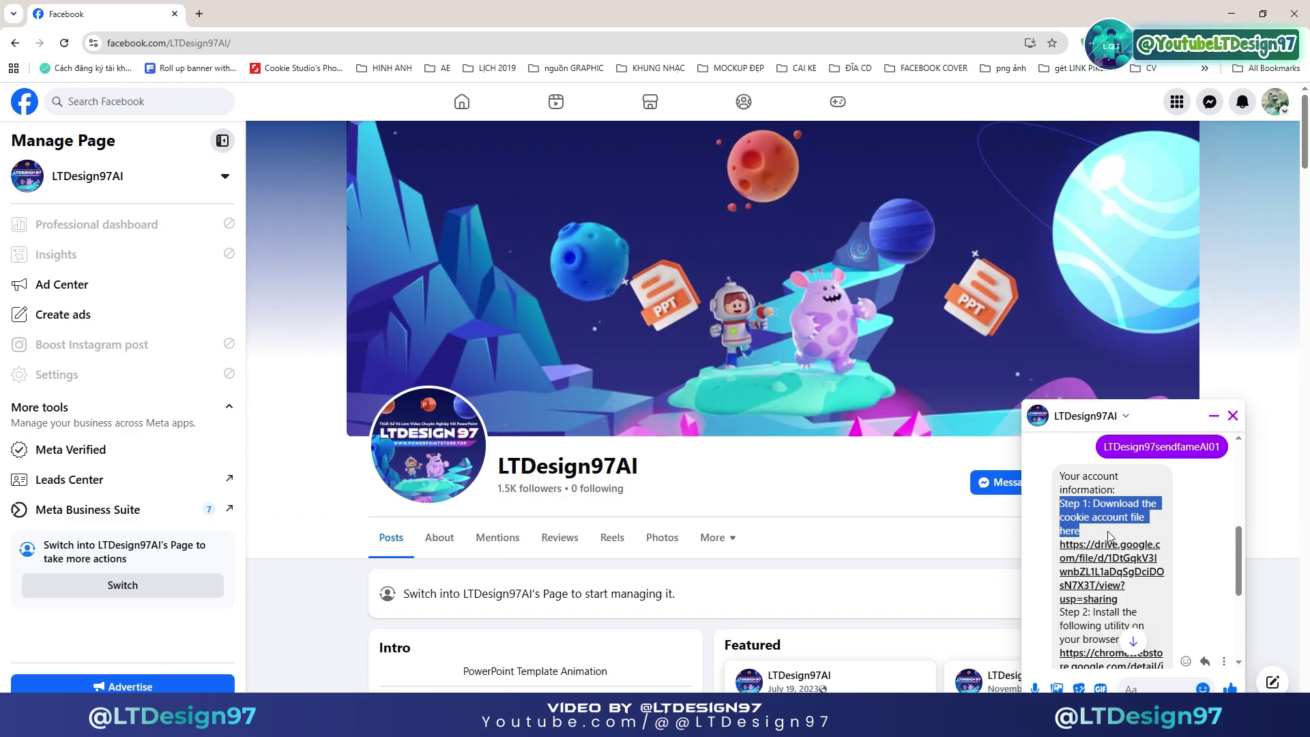
{"action": "left_click", "coordinate": [1098, 554]}
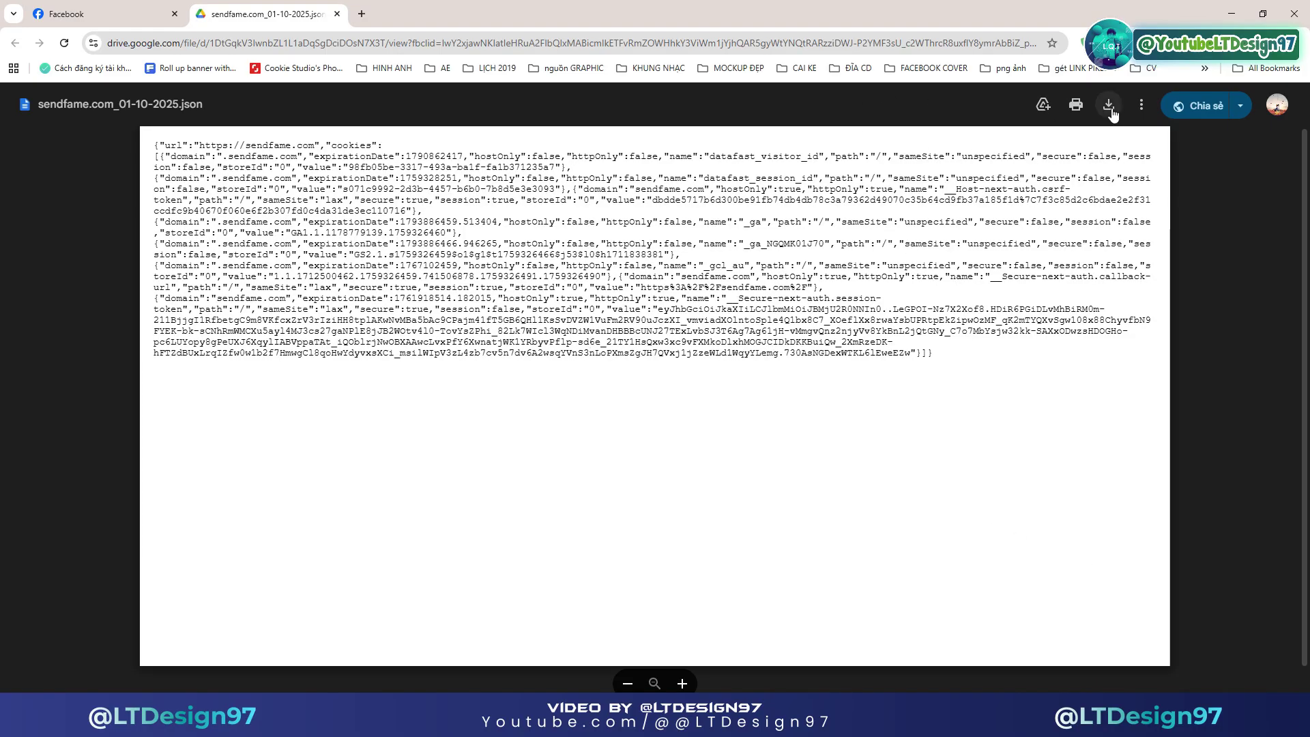
Copy the Step 1 Drive link address from the Facebook chat and open it in the other Chrome profile's window
{"action": "left_click", "coordinate": [75, 14]}
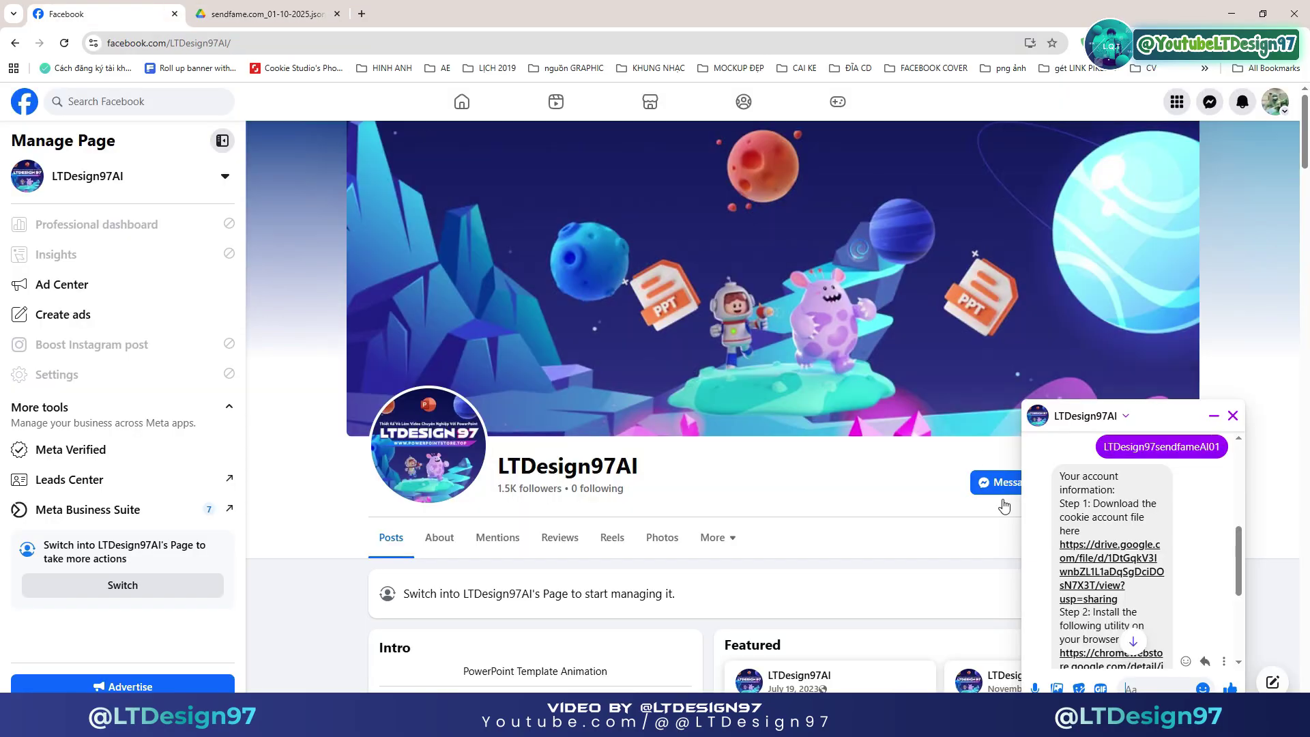
{"action": "right_click", "coordinate": [1093, 556]}
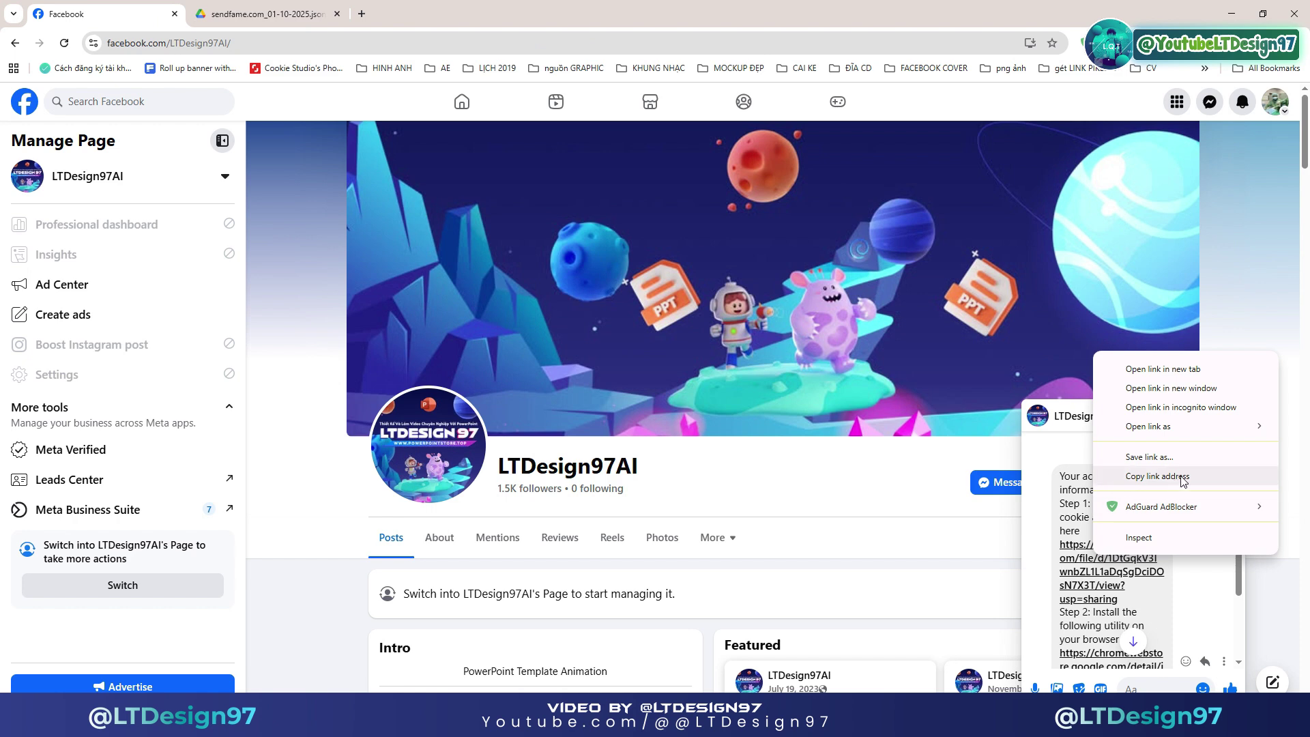
{"action": "left_click", "coordinate": [1176, 478]}
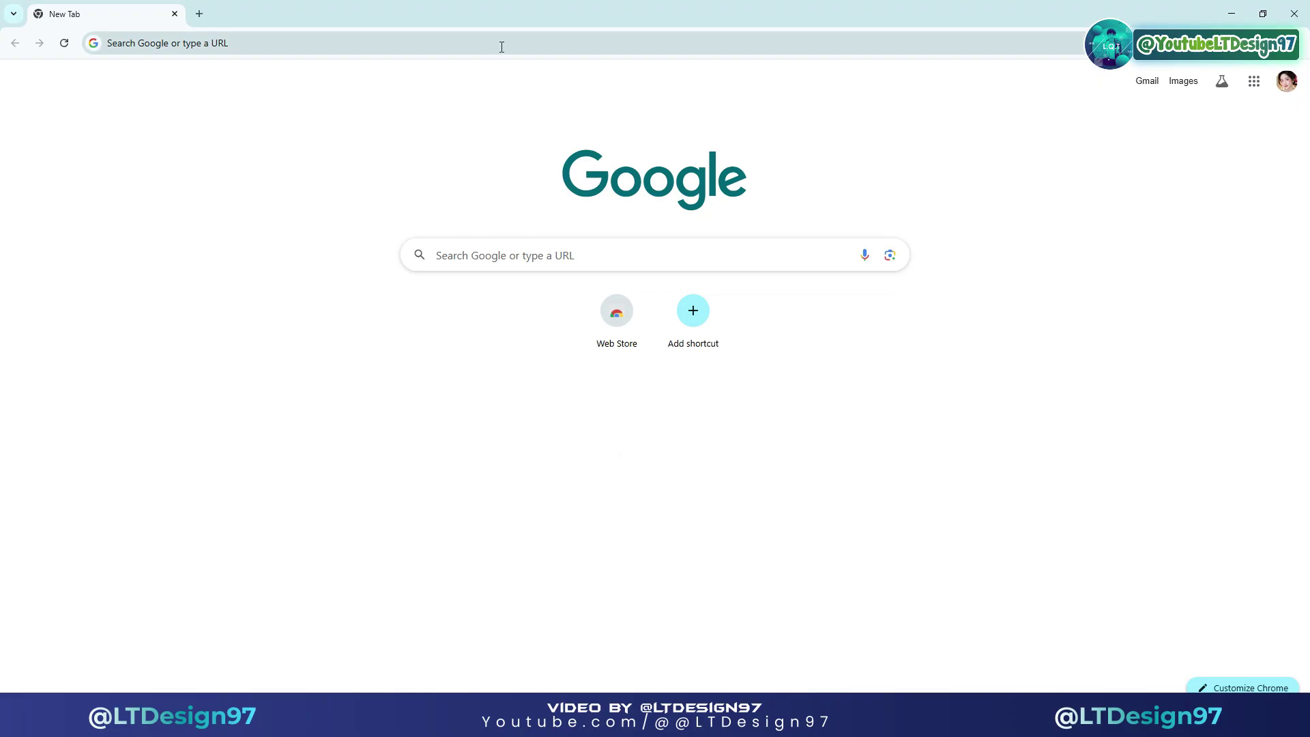
{"action": "right_click", "coordinate": [502, 49]}
{"action": "left_click", "coordinate": [533, 166]}
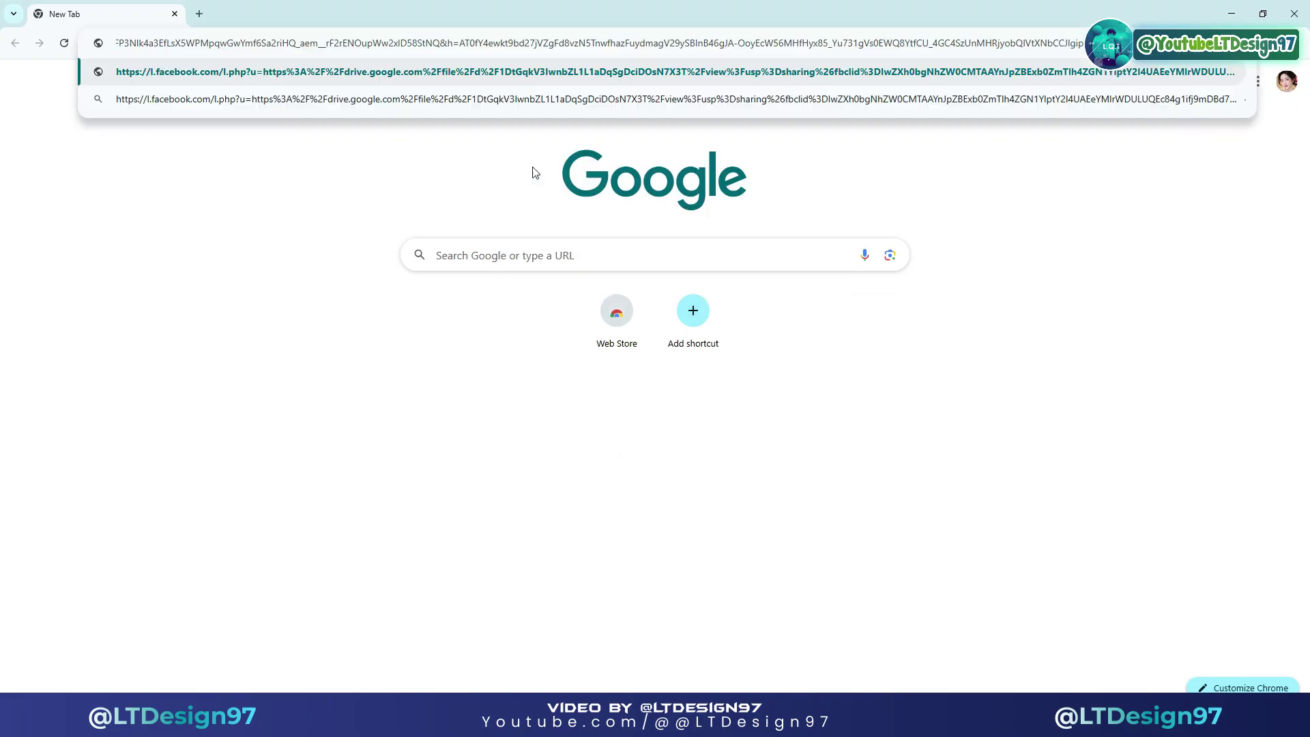
{"action": "key", "text": "Return"}
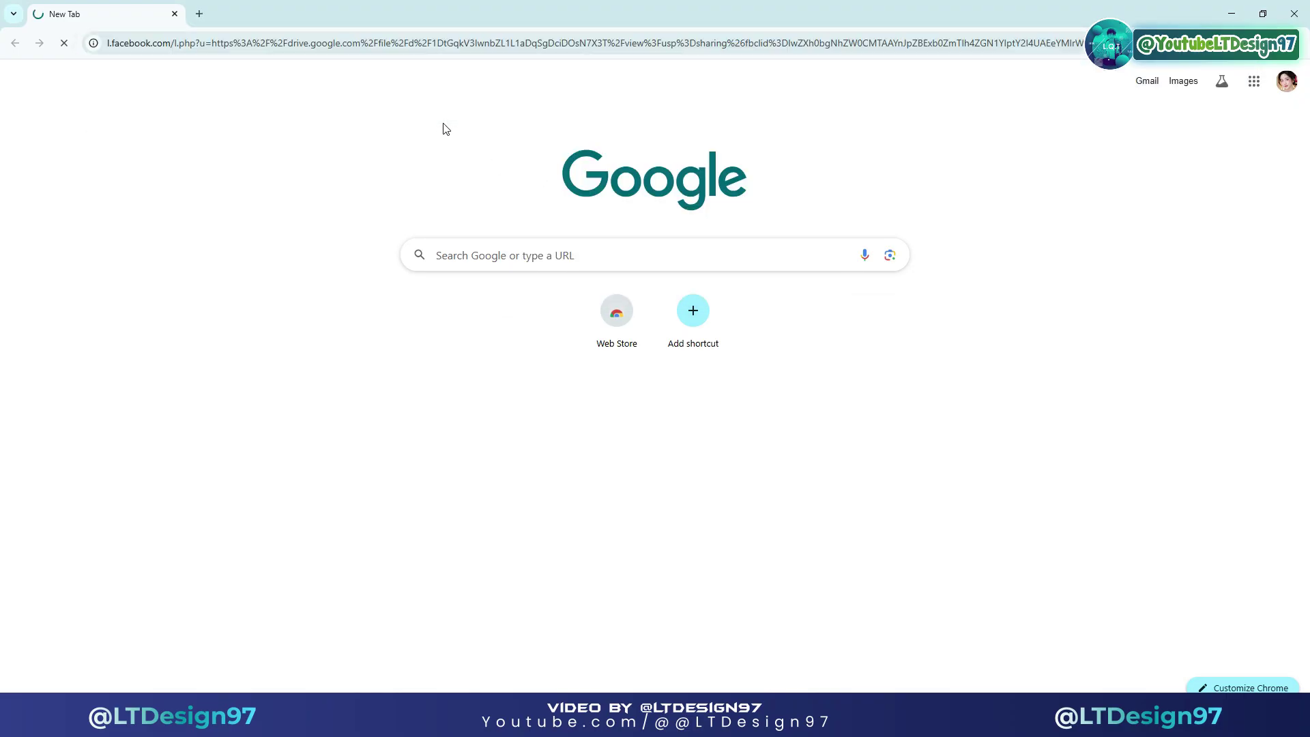
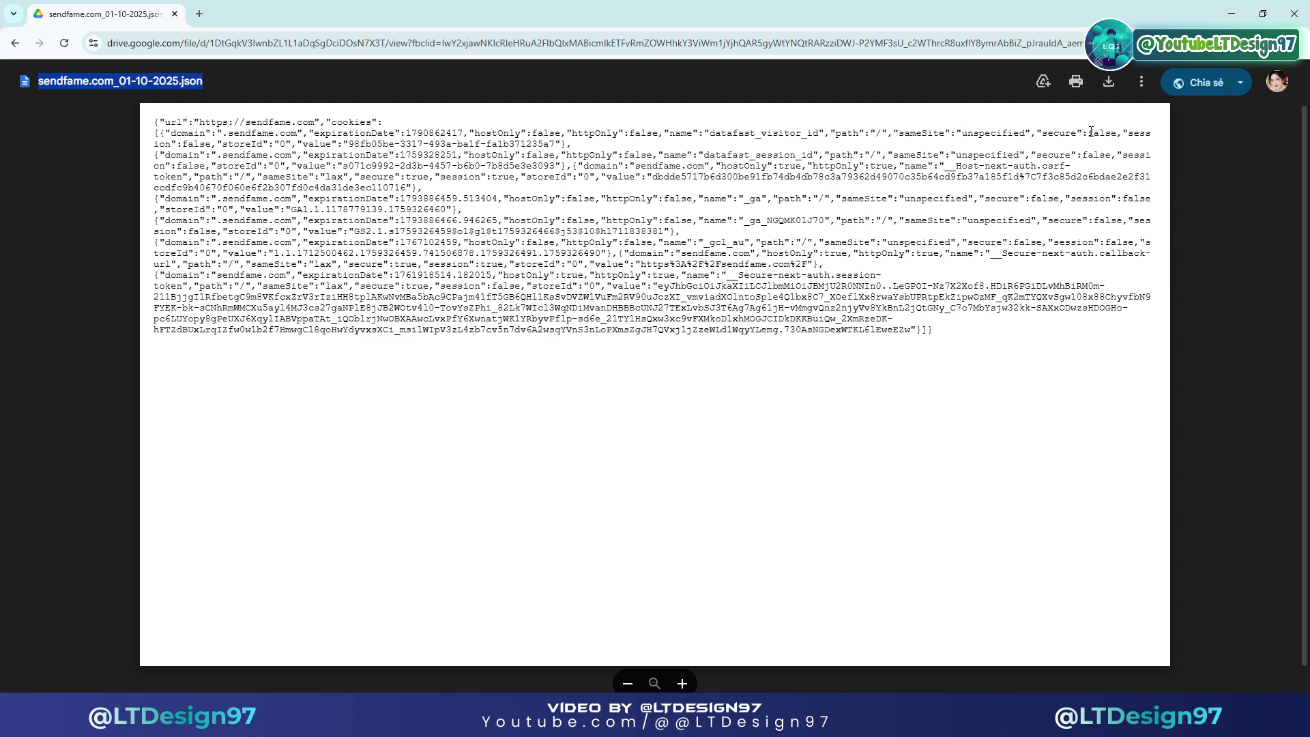
Switch to File Explorer, look at the sendfame.com_01-10-2025 file in folder 7, and return to the Drive page
{"action": "key", "text": "alt+Tab"}
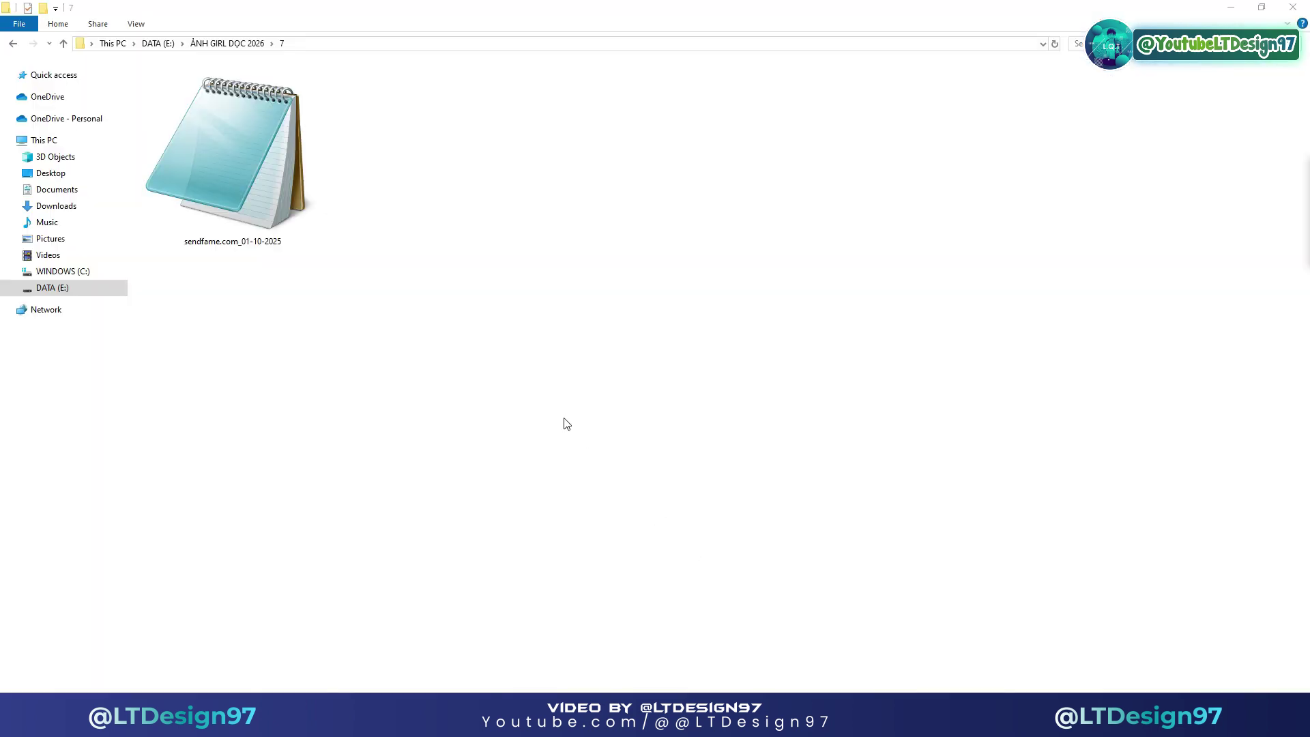
{"action": "left_click_drag", "start_coordinate": [318, 205], "coordinate": [501, 365]}
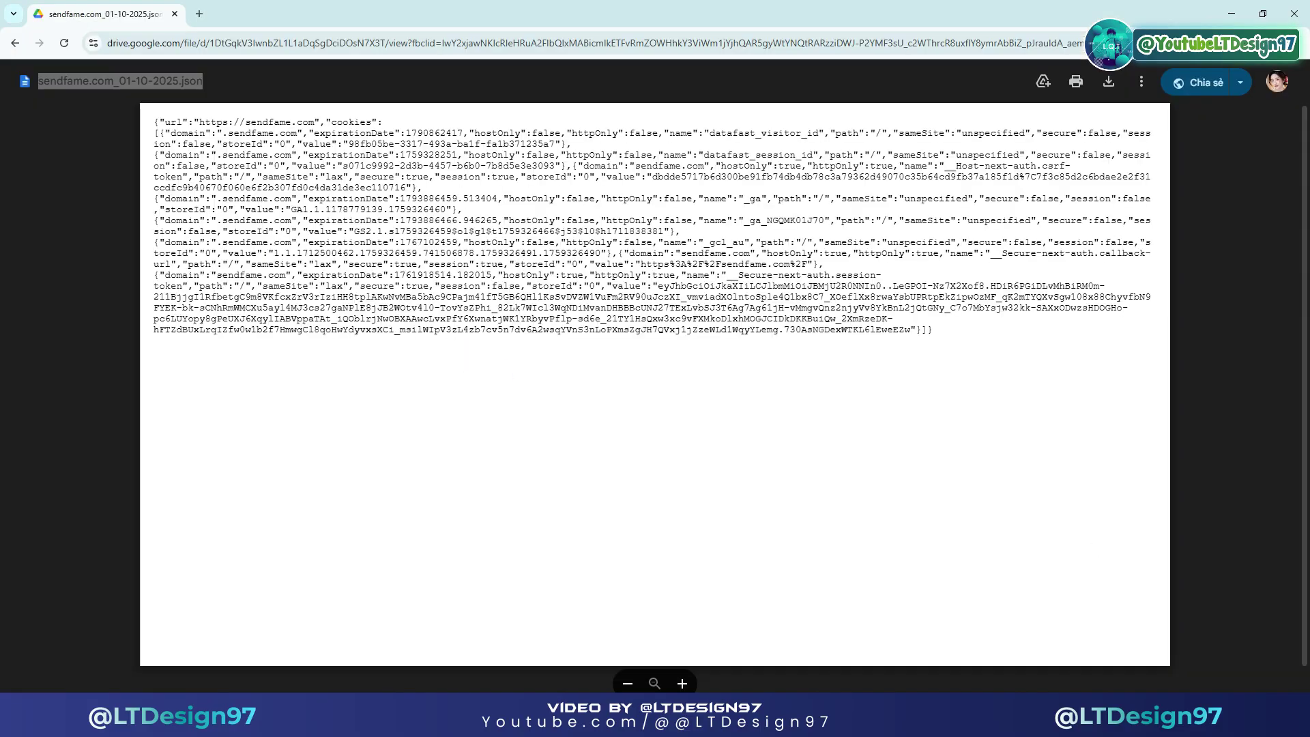
{"action": "key", "text": "alt+Tab"}
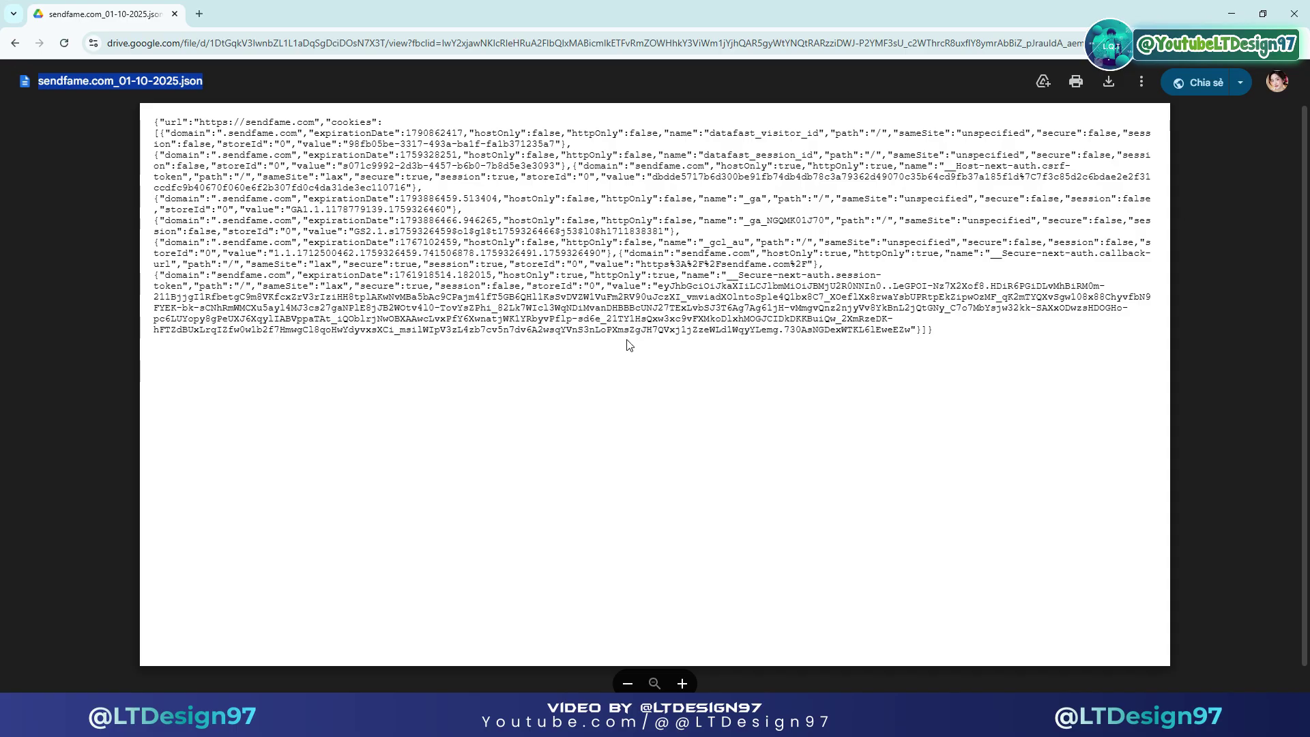
Switch back to the Facebook browser window and close both Google Drive tabs showing the cookie file
{"action": "key", "text": "alt+Tab"}
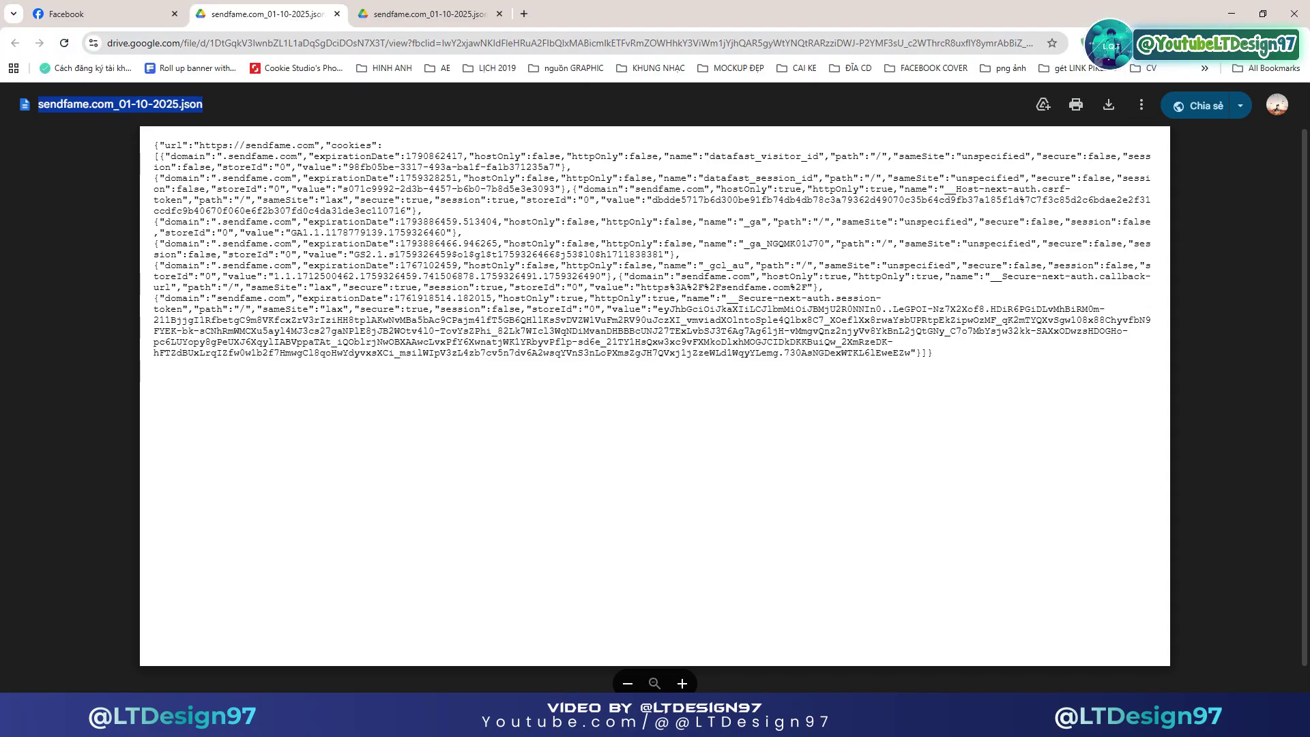
{"action": "left_click", "coordinate": [337, 15]}
{"action": "left_click", "coordinate": [337, 15]}
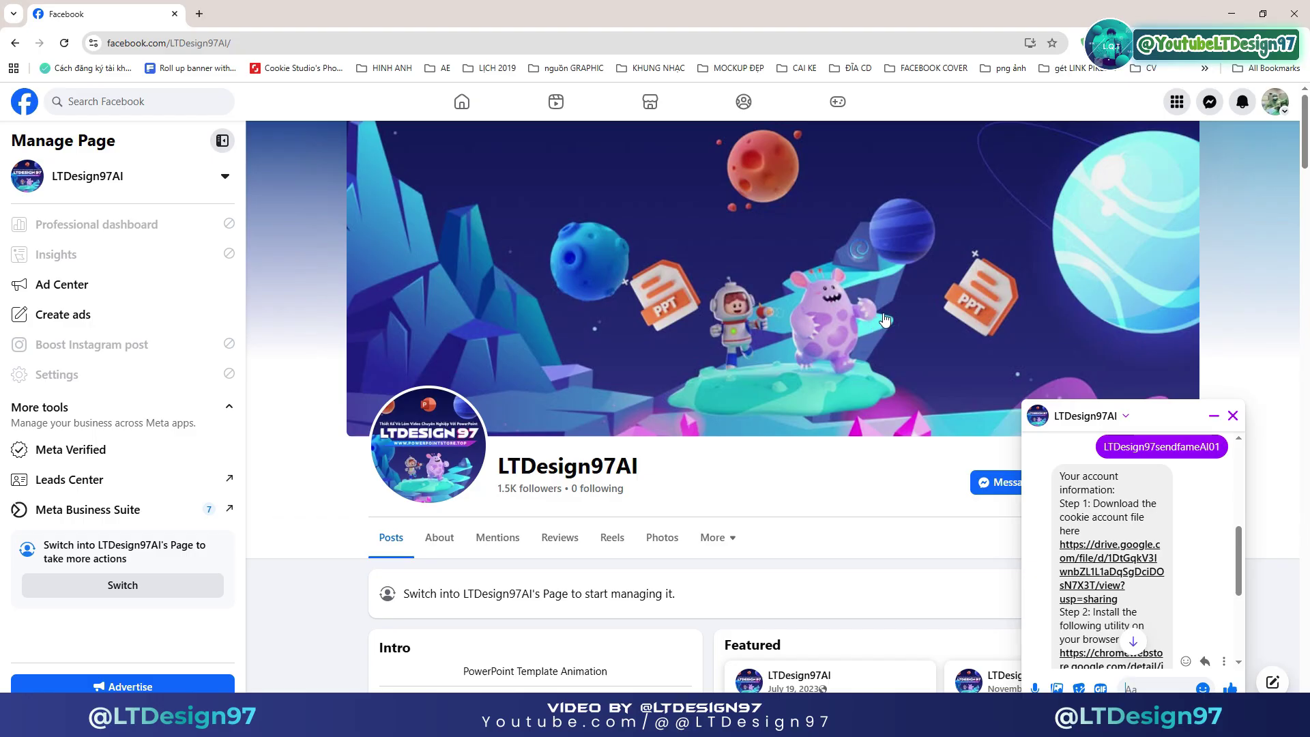
Highlight the Step 2 instructions in the chat and copy the address of the J2Team Cookies Chrome Web Store link
{"action": "scroll", "coordinate": [1136, 567], "scroll_direction": "down", "scroll_amount": 2}
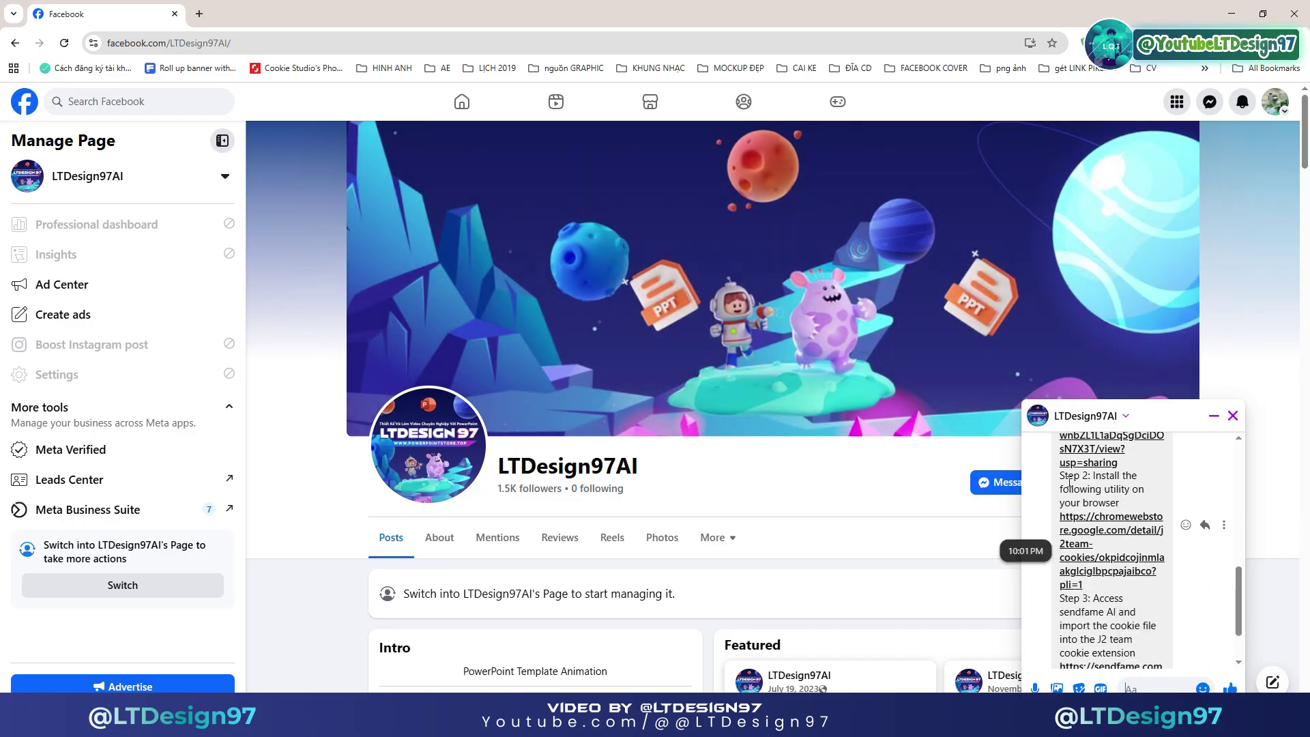
{"action": "left_click_drag", "start_coordinate": [1061, 476], "coordinate": [1116, 593]}
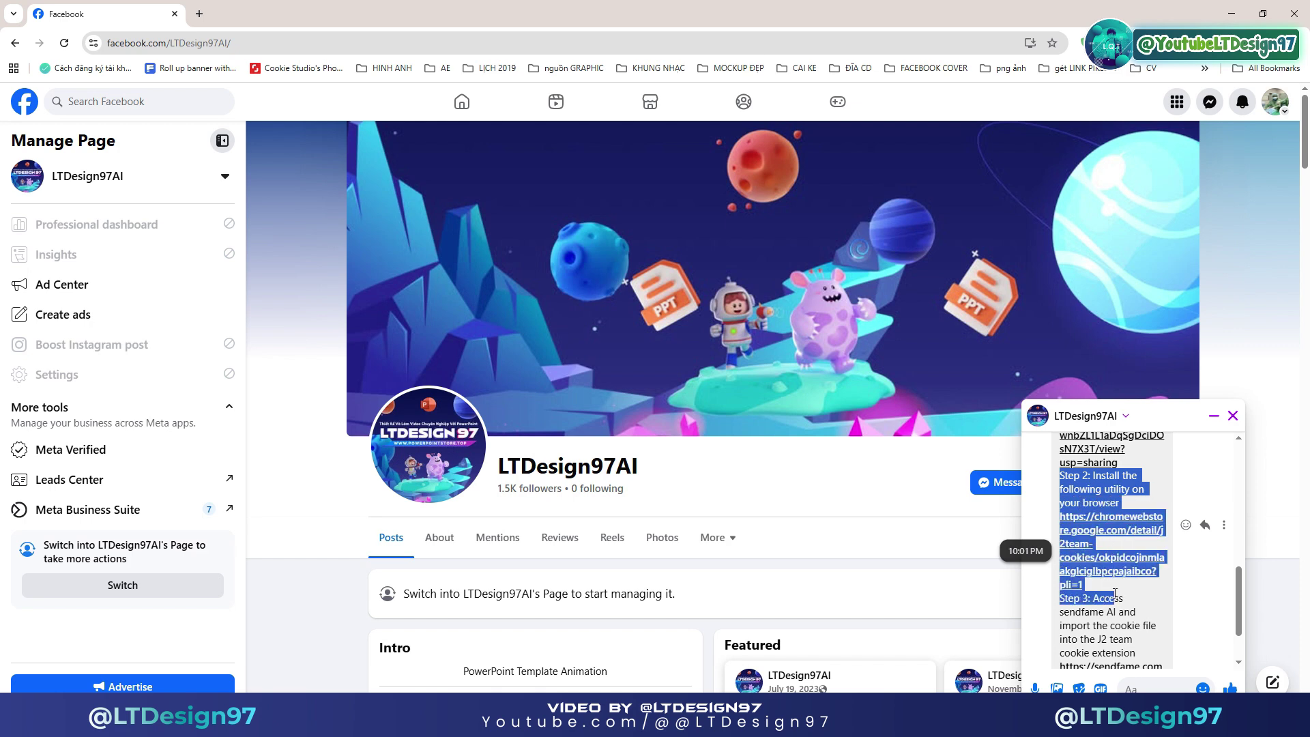
{"action": "left_click", "coordinate": [1109, 539]}
{"action": "right_click", "coordinate": [1100, 537]}
{"action": "left_click", "coordinate": [1166, 452]}
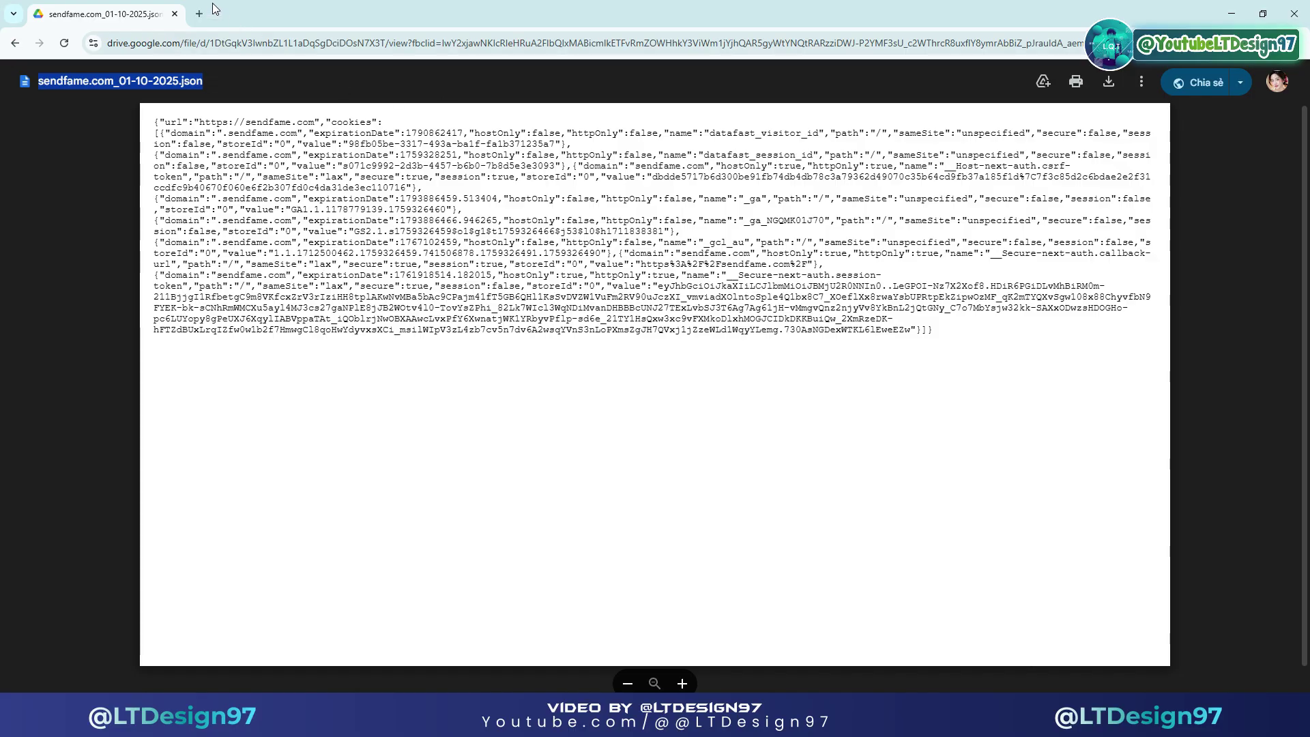
Open the copied J2TEAM Cookies Chrome Web Store link in a new tab of the other Chrome profile's window
{"action": "left_click", "coordinate": [204, 13]}
{"action": "right_click", "coordinate": [219, 42]}
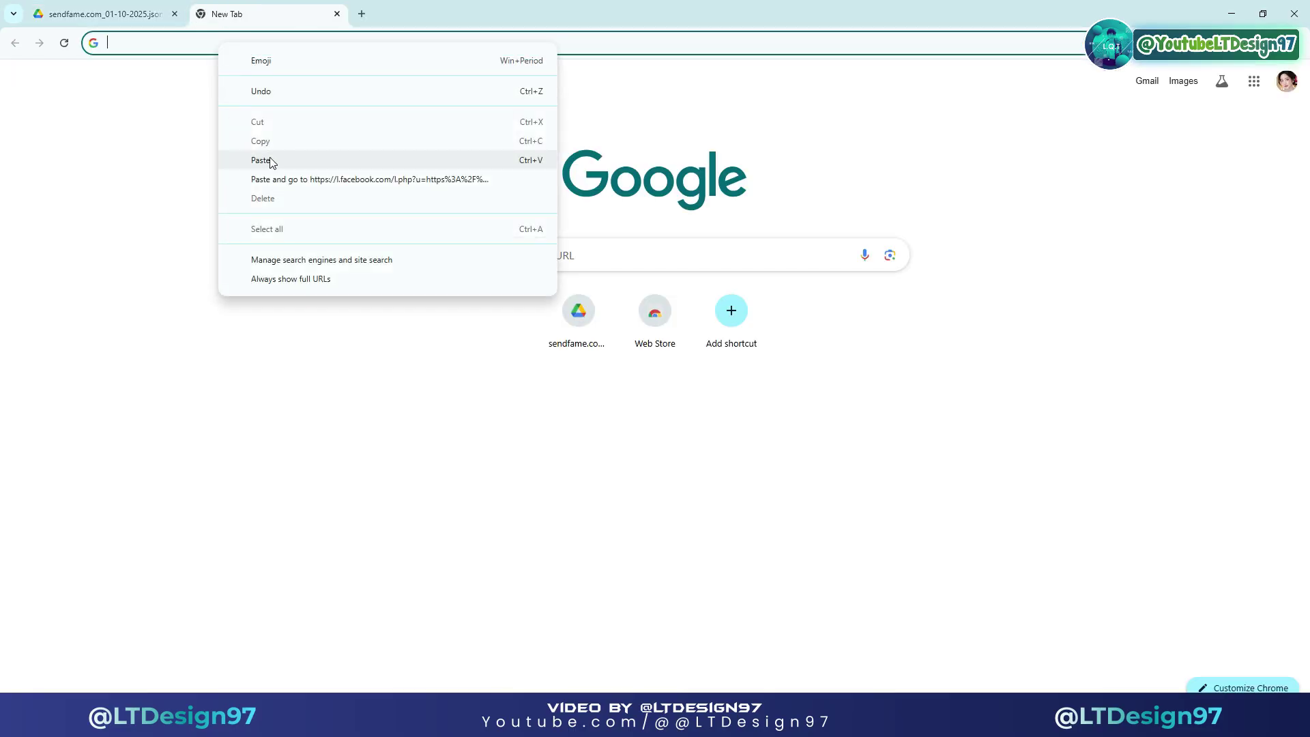
{"action": "left_click", "coordinate": [261, 160]}
{"action": "key", "text": "Return"}
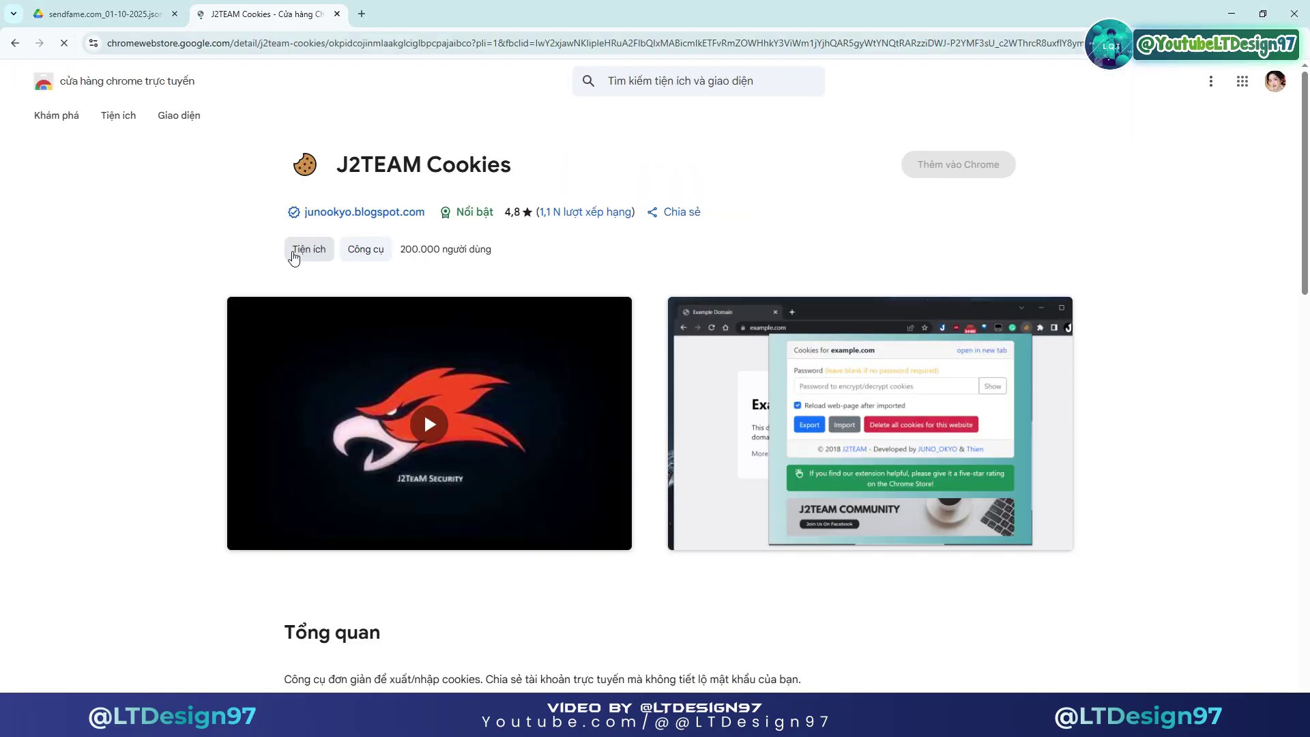
Add the J2TEAM Cookies extension to Chrome and open its popup
{"action": "left_click", "coordinate": [958, 167]}
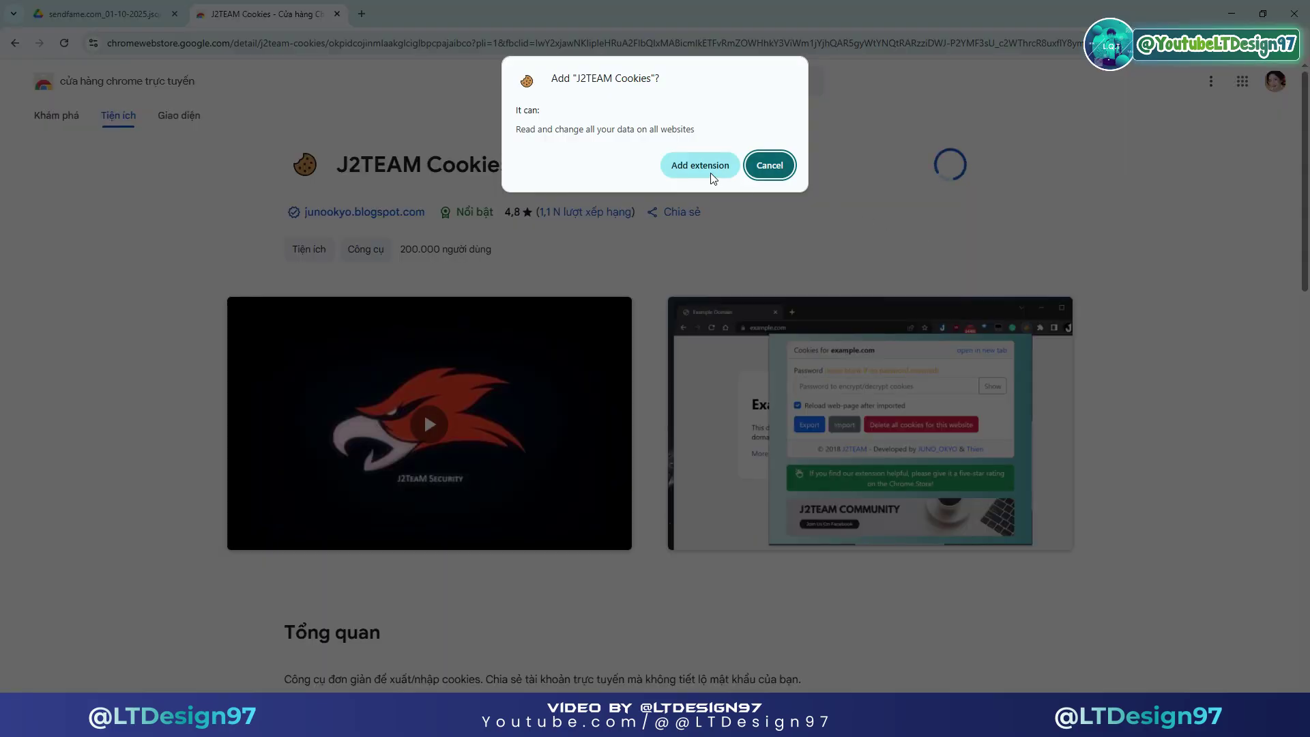
{"action": "left_click", "coordinate": [712, 178]}
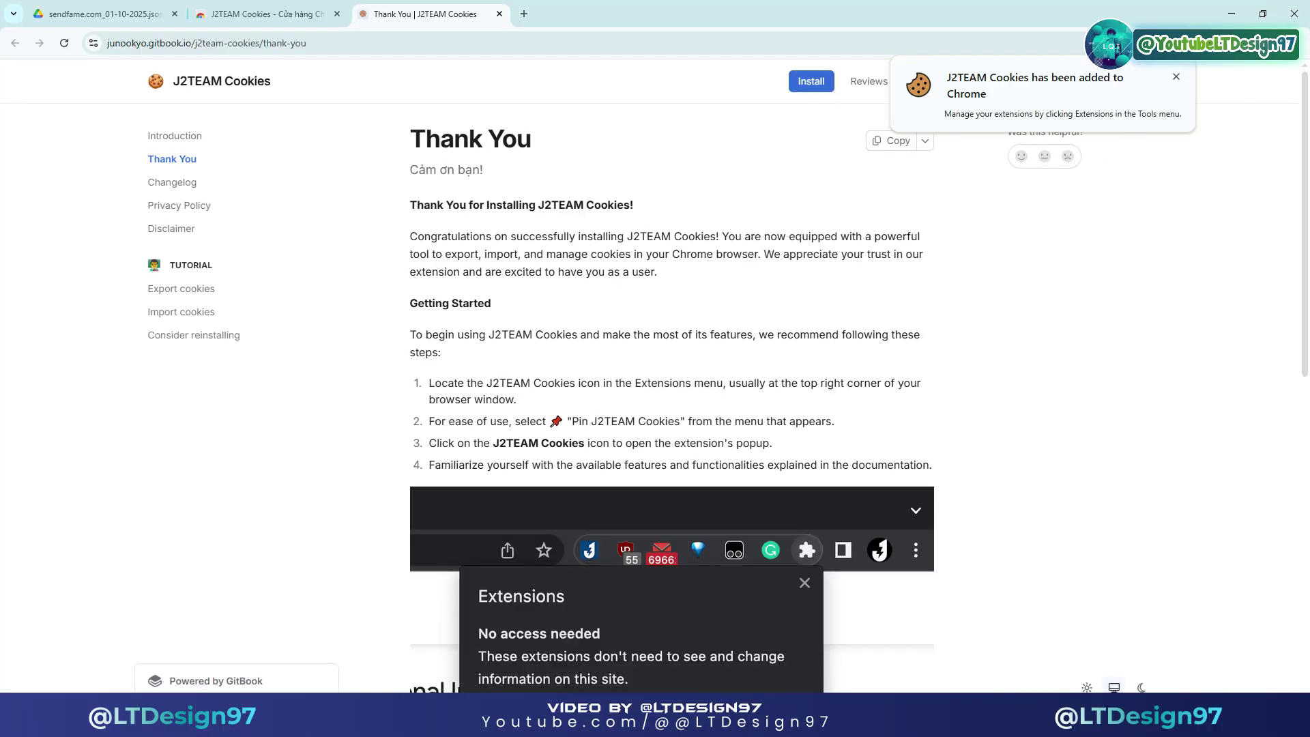
{"action": "left_click", "coordinate": [1208, 43]}
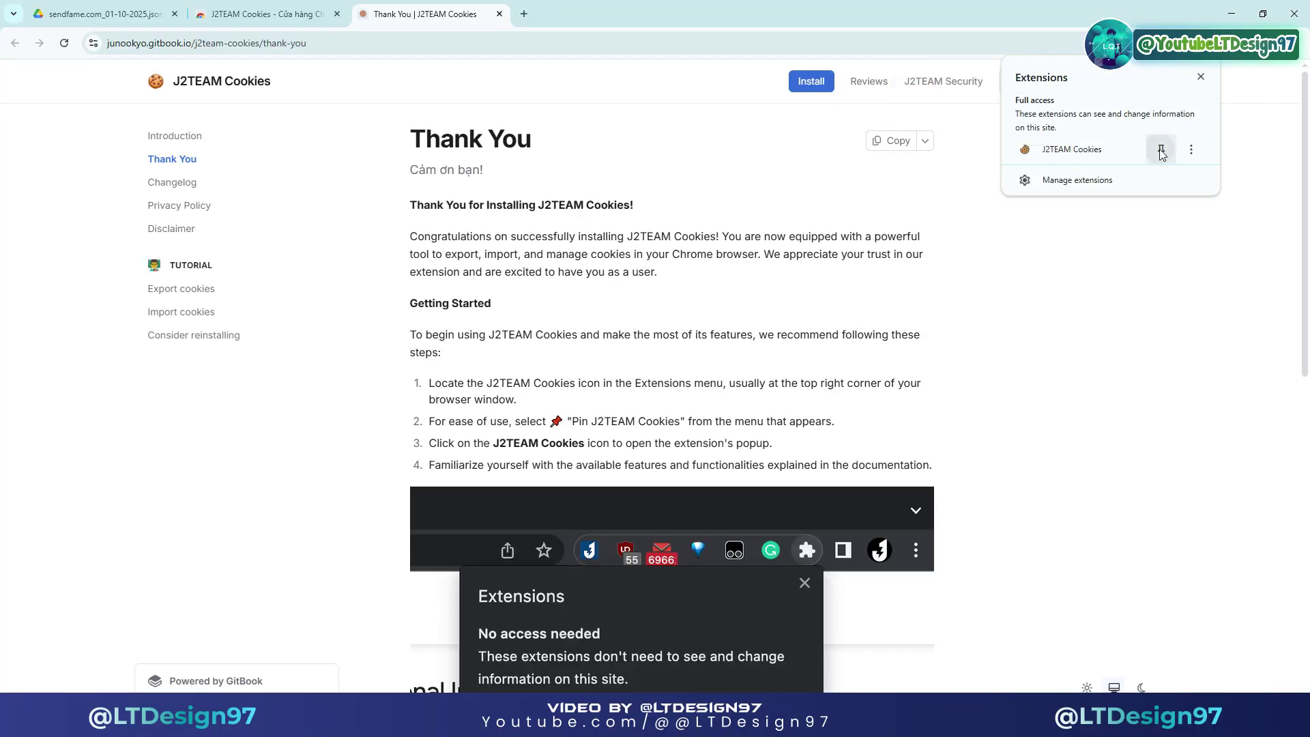
{"action": "left_click", "coordinate": [1091, 149]}
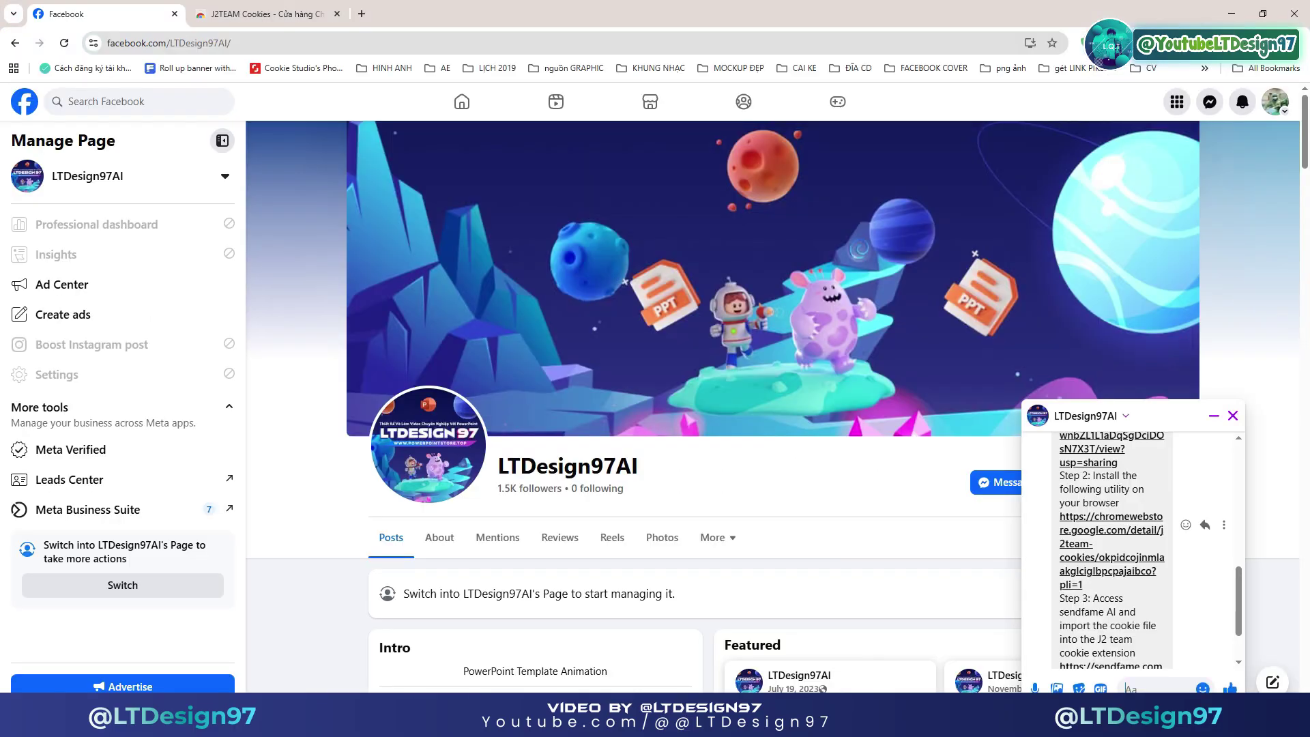
Switch to the Facebook window, highlight the Step 3 instructions in the chat, and copy the sendfame.com link address
{"action": "scroll", "coordinate": [1095, 537], "scroll_direction": "down", "scroll_amount": 2}
{"action": "left_click_drag", "start_coordinate": [1062, 531], "coordinate": [1166, 603]}
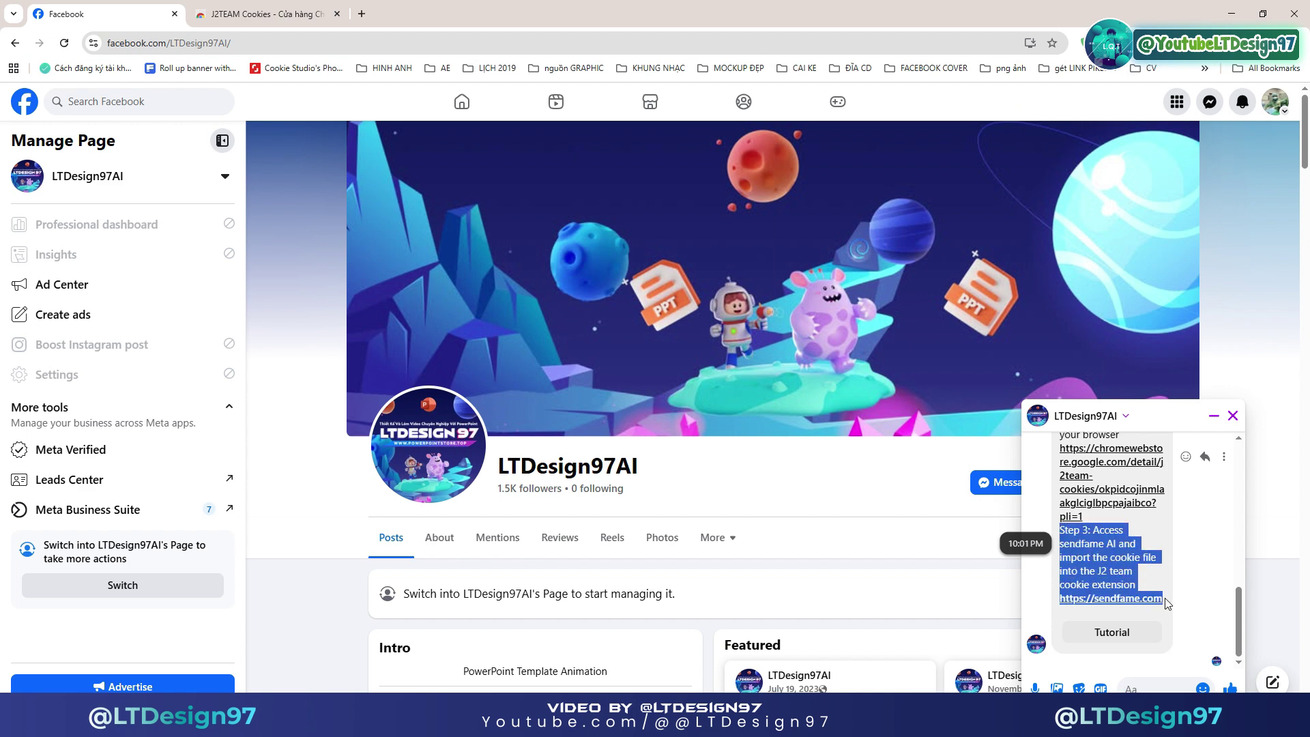
{"action": "left_click", "coordinate": [1199, 554]}
{"action": "right_click", "coordinate": [1125, 606]}
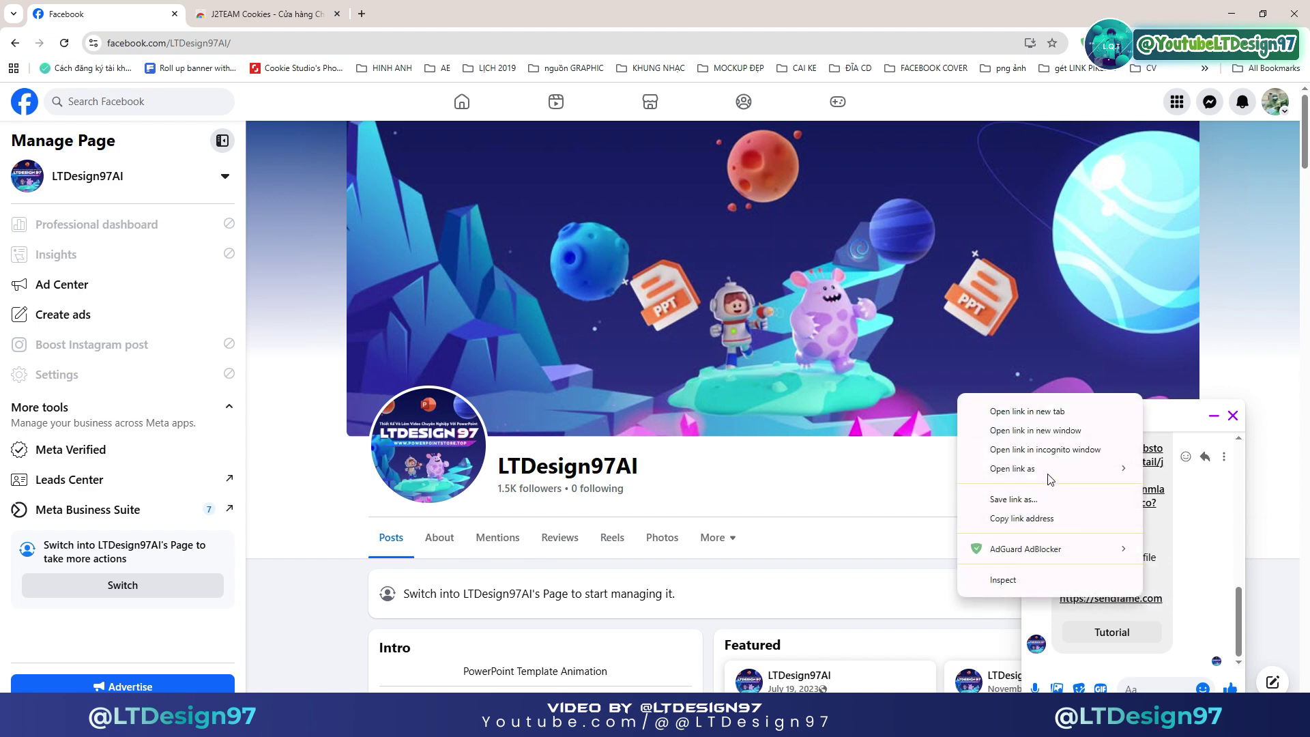
{"action": "left_click", "coordinate": [1037, 520]}
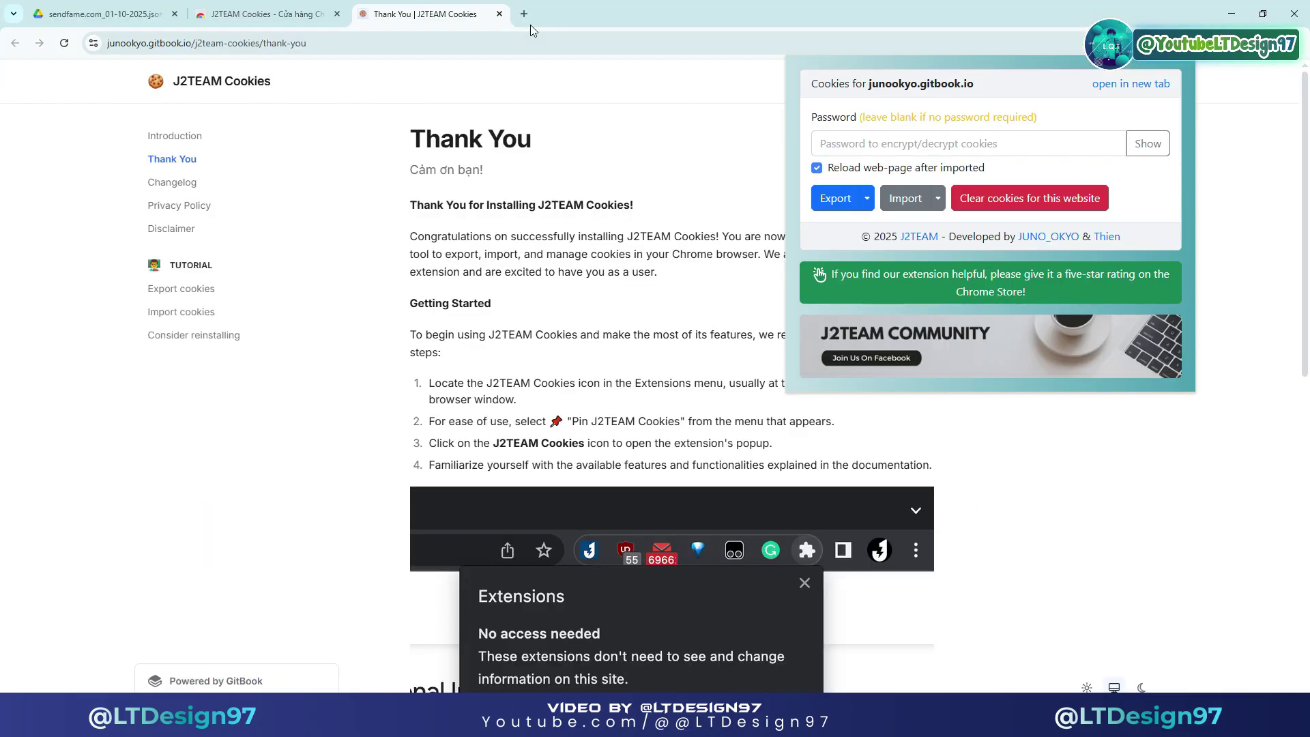
Open the copied sendfame.com link in a new tab of the other profile's window and close the J2TEAM Cookies Thank You tab
{"action": "left_click", "coordinate": [523, 13]}
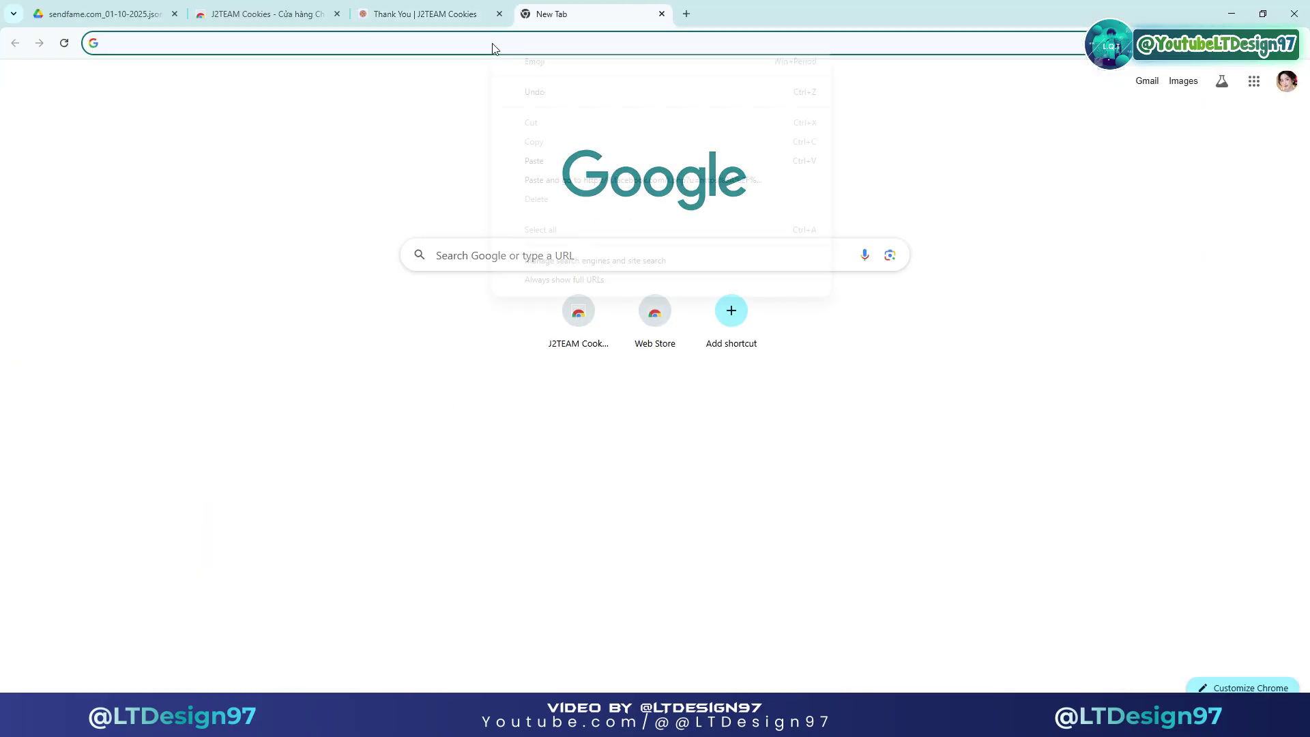
{"action": "right_click", "coordinate": [494, 43]}
{"action": "left_click", "coordinate": [533, 161]}
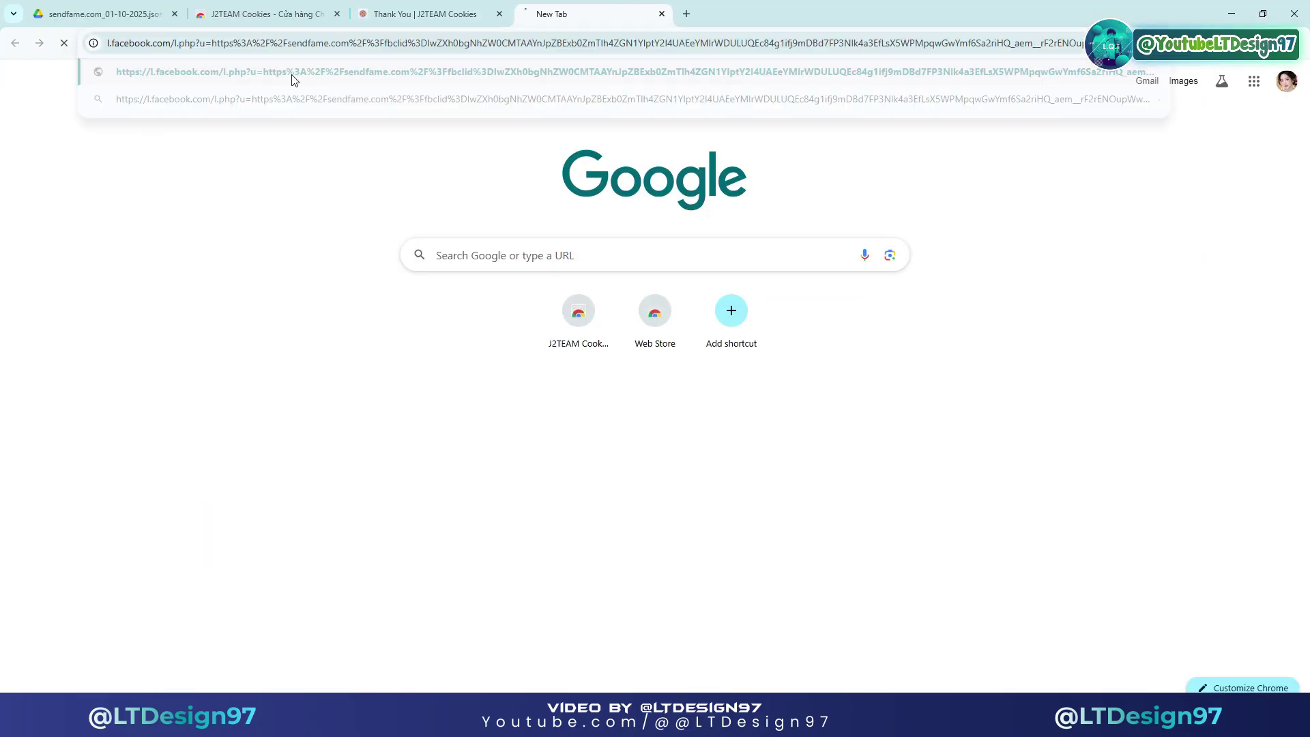
{"action": "key", "text": "Return"}
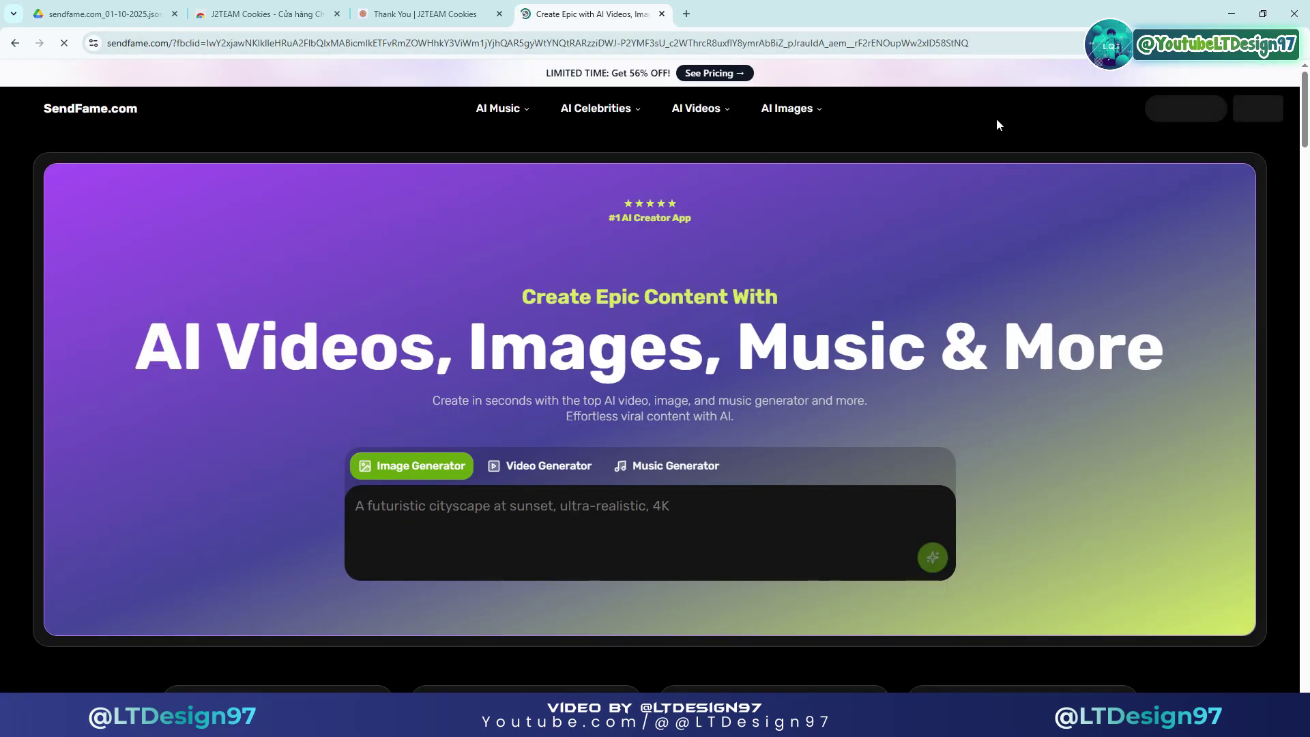
{"action": "left_click_drag", "start_coordinate": [188, 48], "coordinate": [108, 44]}
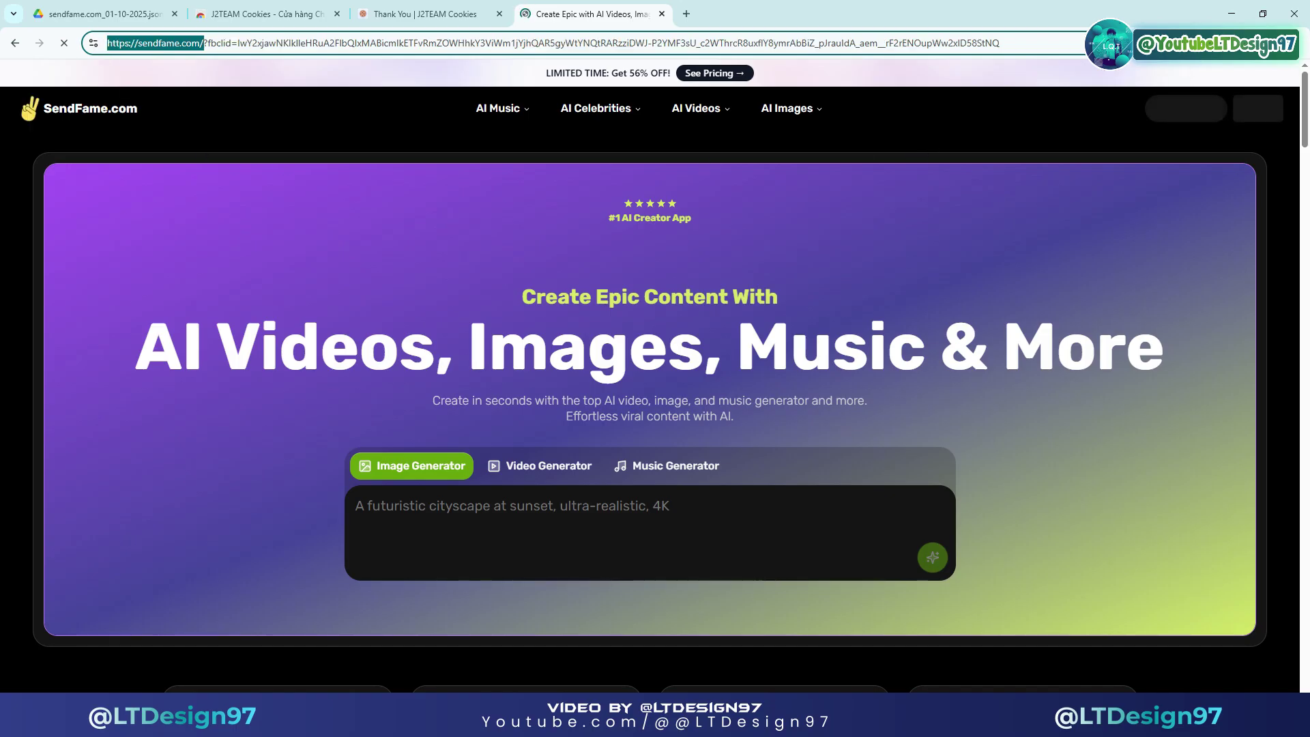
{"action": "left_click", "coordinate": [1199, 62]}
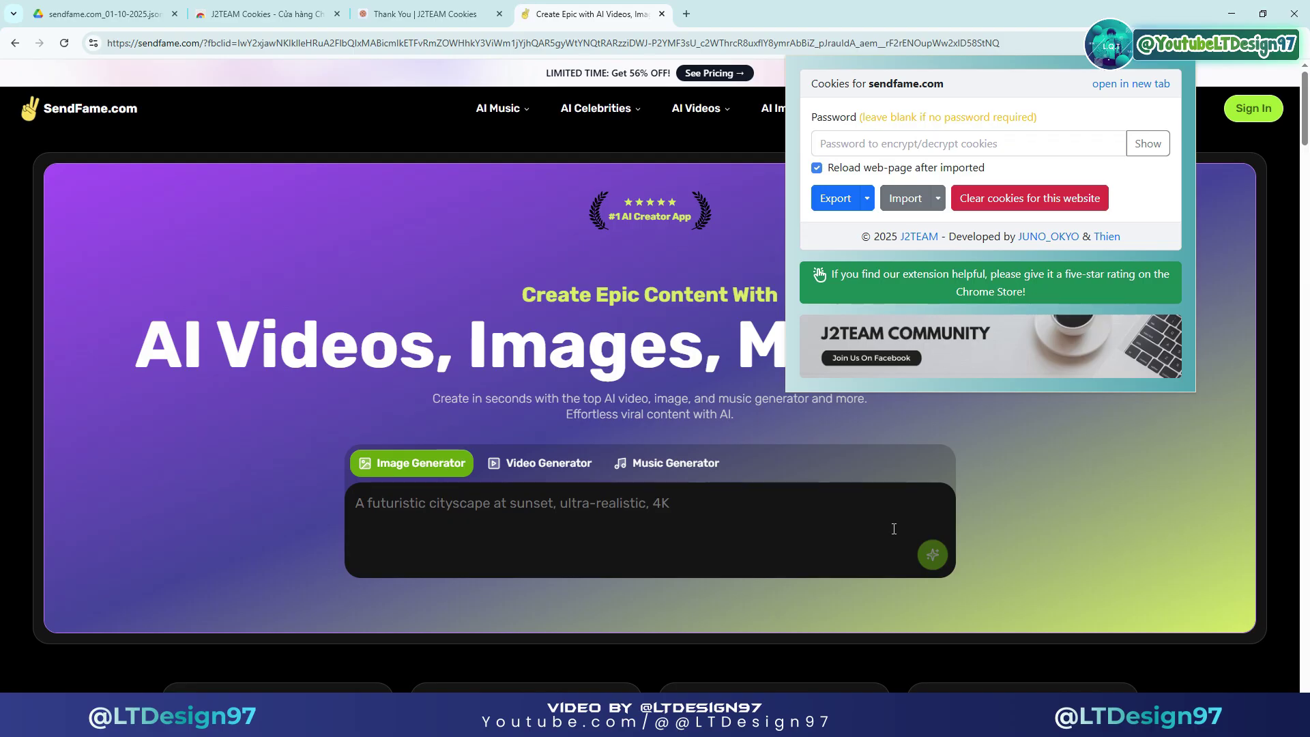
{"action": "left_click", "coordinate": [499, 14]}
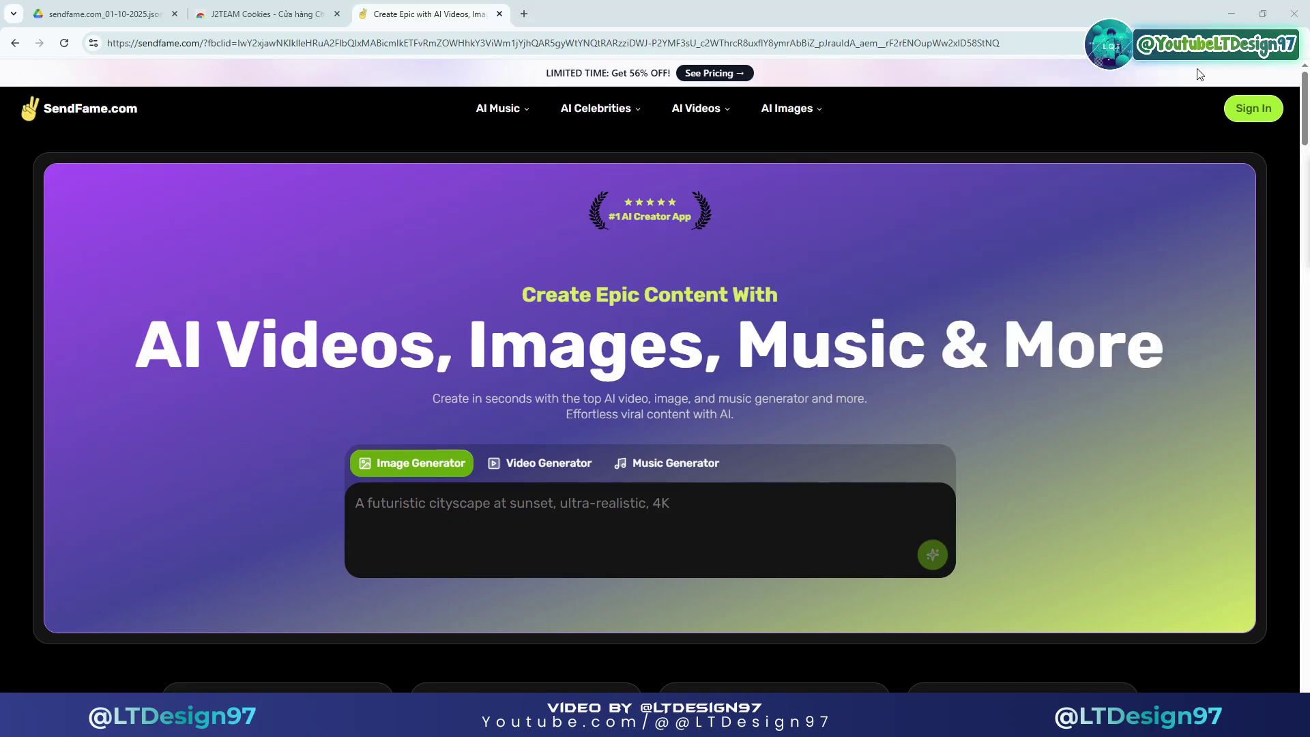
Import the sendfame.com_01-10-2025 cookie file from folder 7 into sendfame.com with J2TEAM Cookies, showing the files as extra large icons
{"action": "left_click", "coordinate": [1194, 43]}
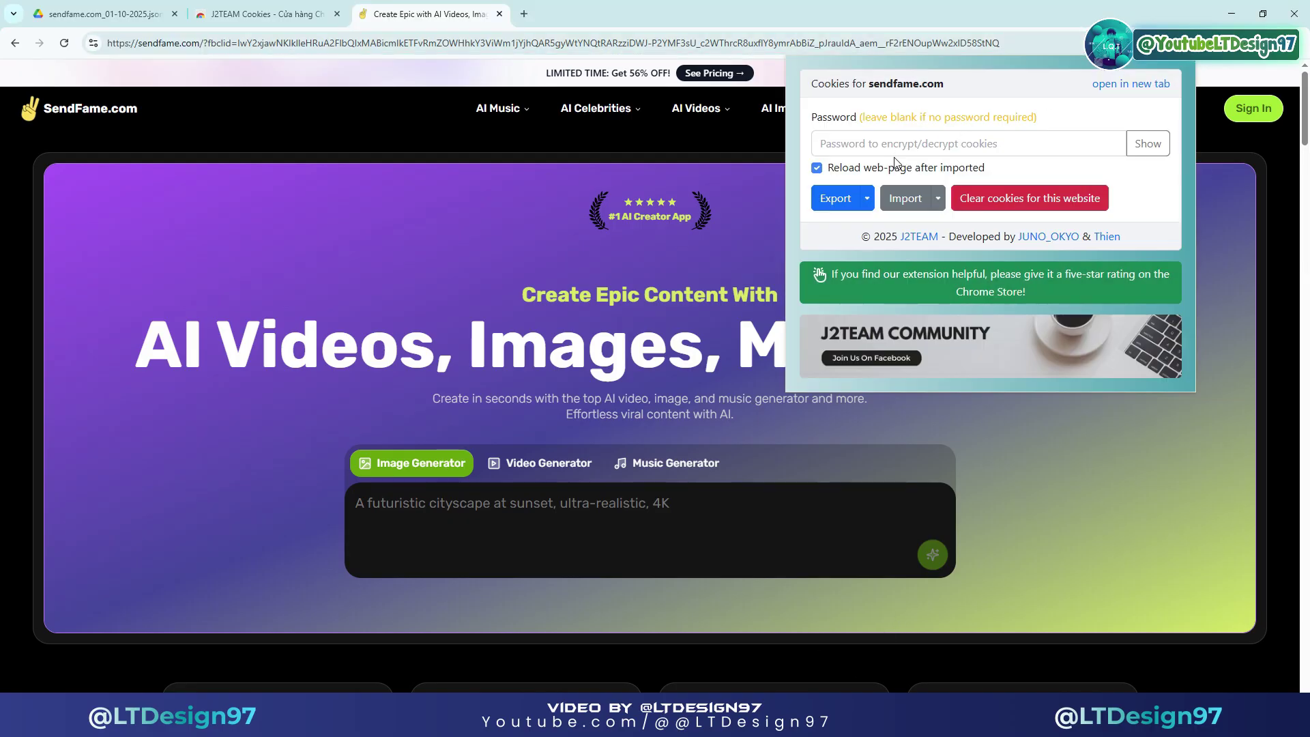
{"action": "left_click", "coordinate": [906, 199]}
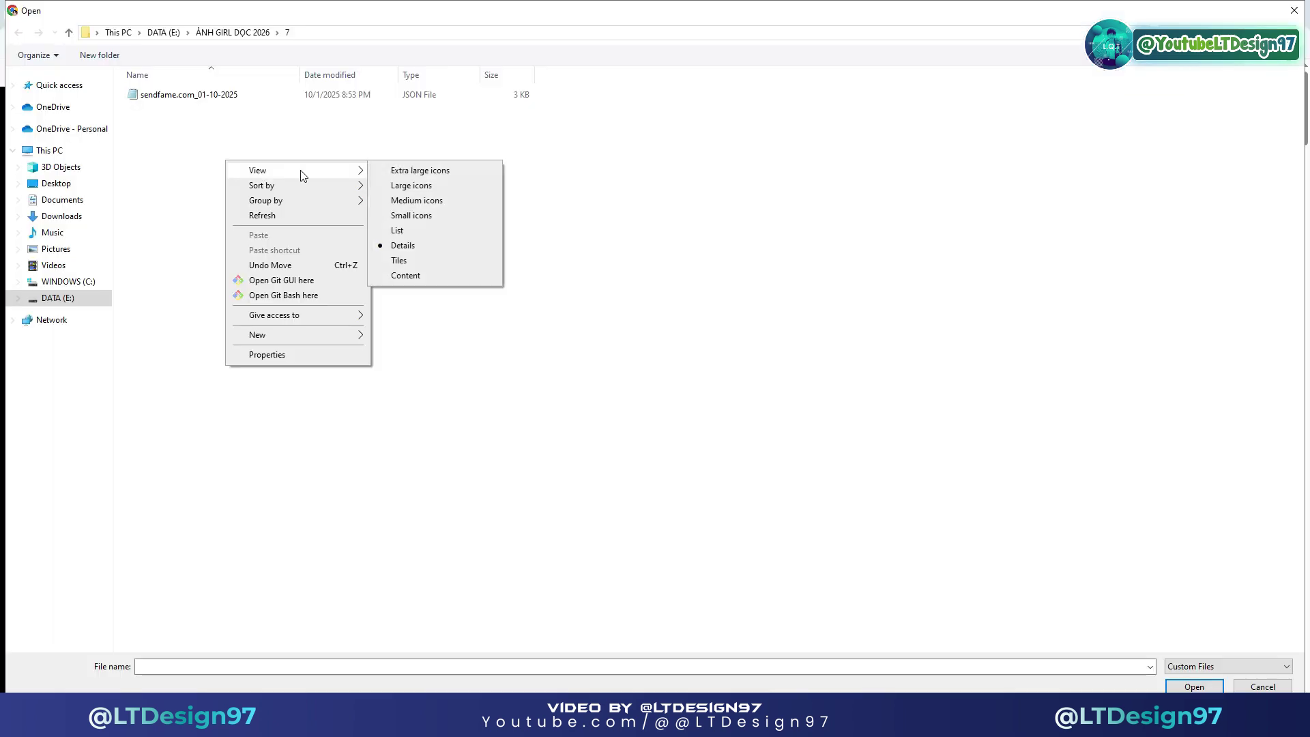
{"action": "left_click", "coordinate": [410, 170]}
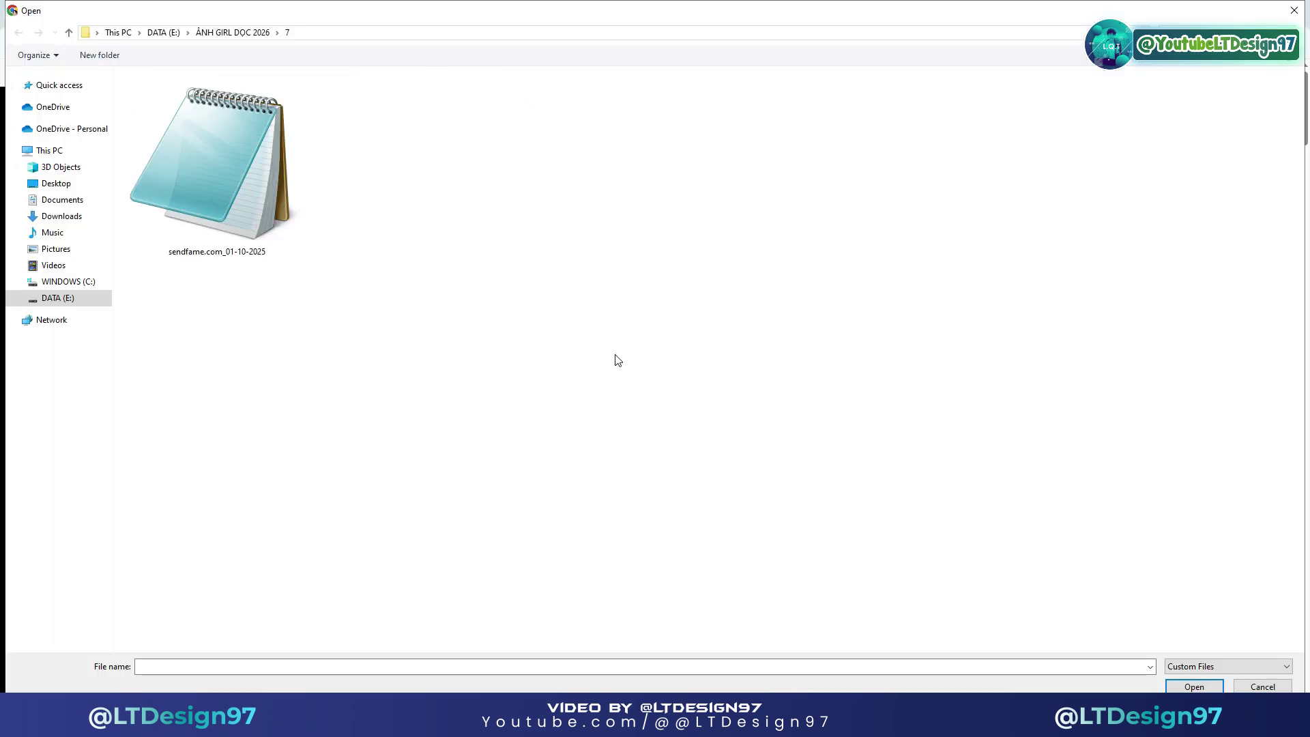
{"action": "double_click", "coordinate": [230, 217]}
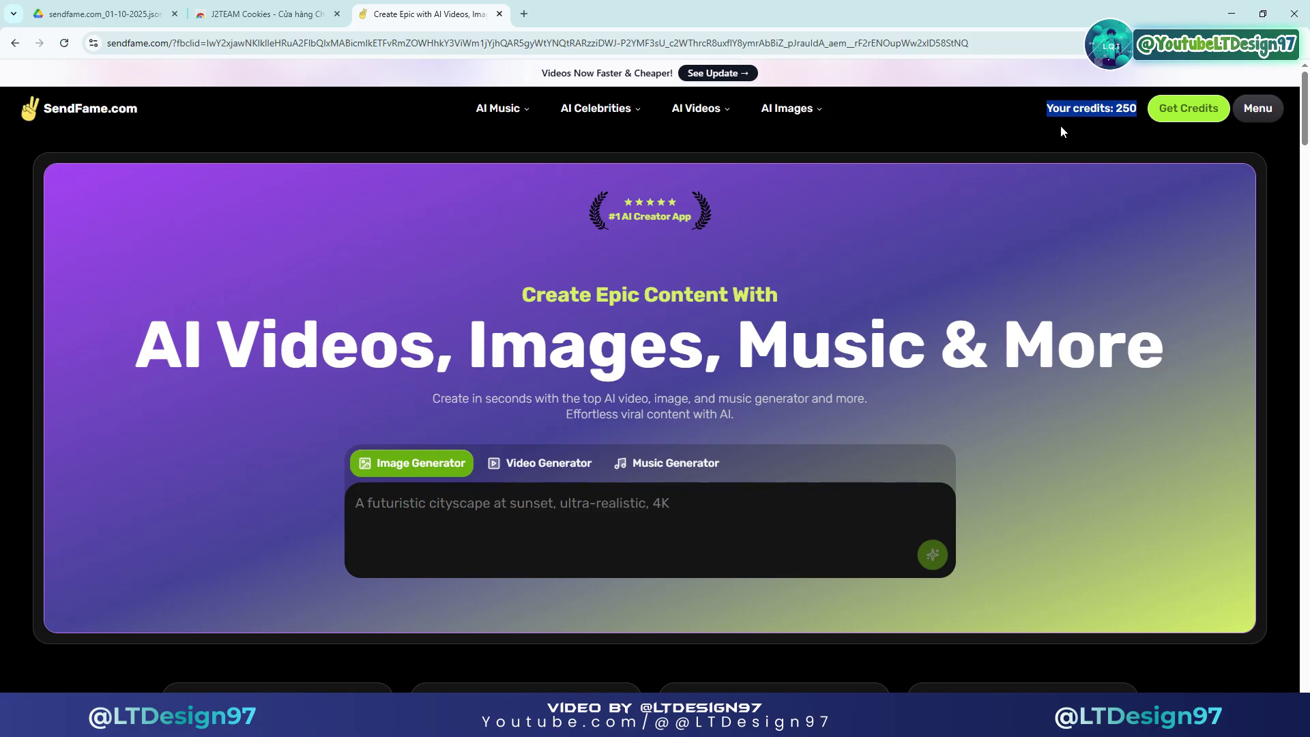
Go to the plain SendFame.com home page and look through its AI video, image, and music tools
{"action": "left_click", "coordinate": [124, 120]}
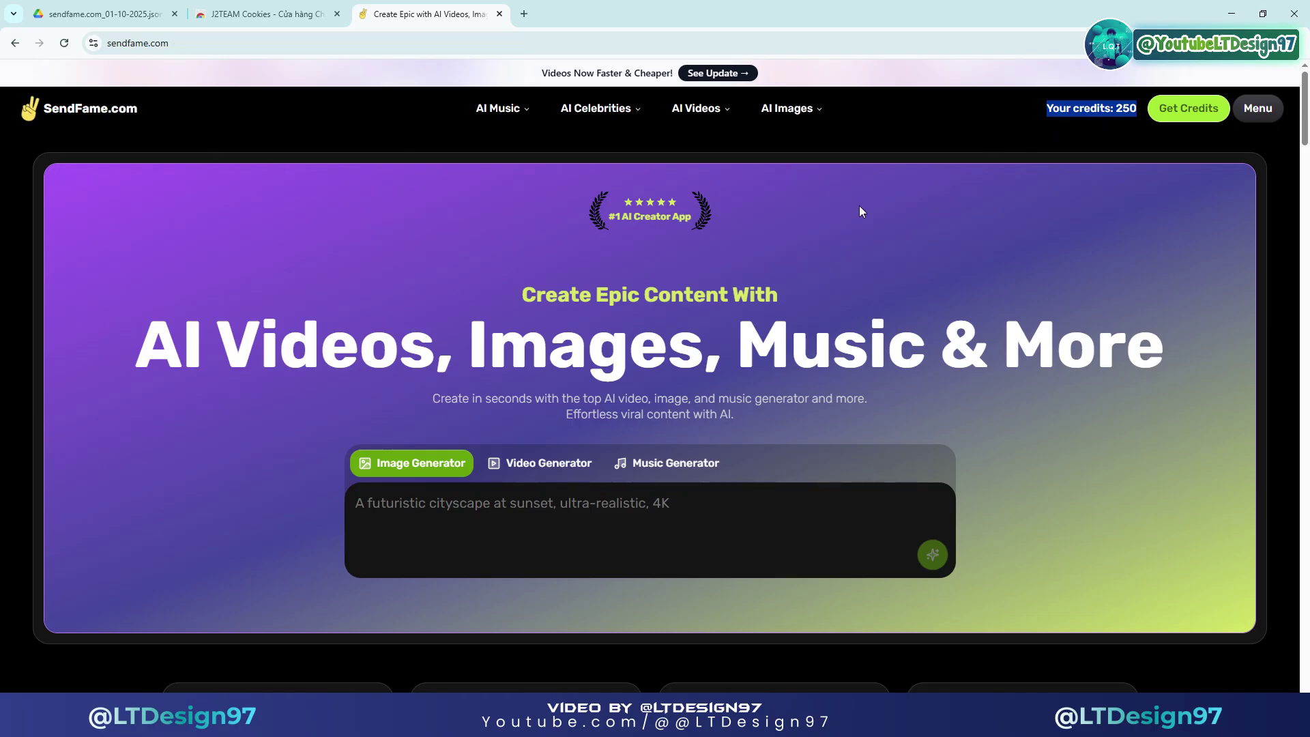
{"action": "scroll", "coordinate": [870, 202], "scroll_direction": "down", "scroll_amount": 1}
{"action": "scroll", "coordinate": [850, 232], "scroll_direction": "up", "scroll_amount": 1}
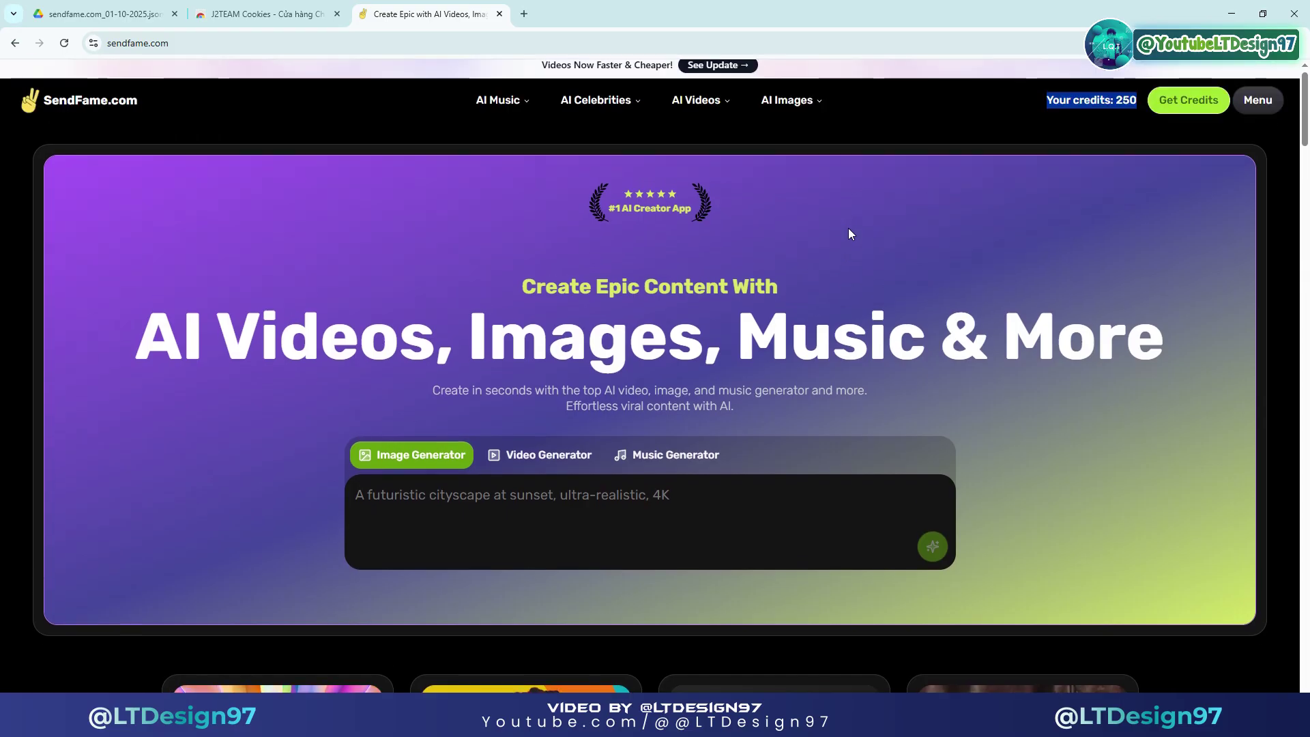
{"action": "scroll", "coordinate": [849, 229], "scroll_direction": "down", "scroll_amount": 10}
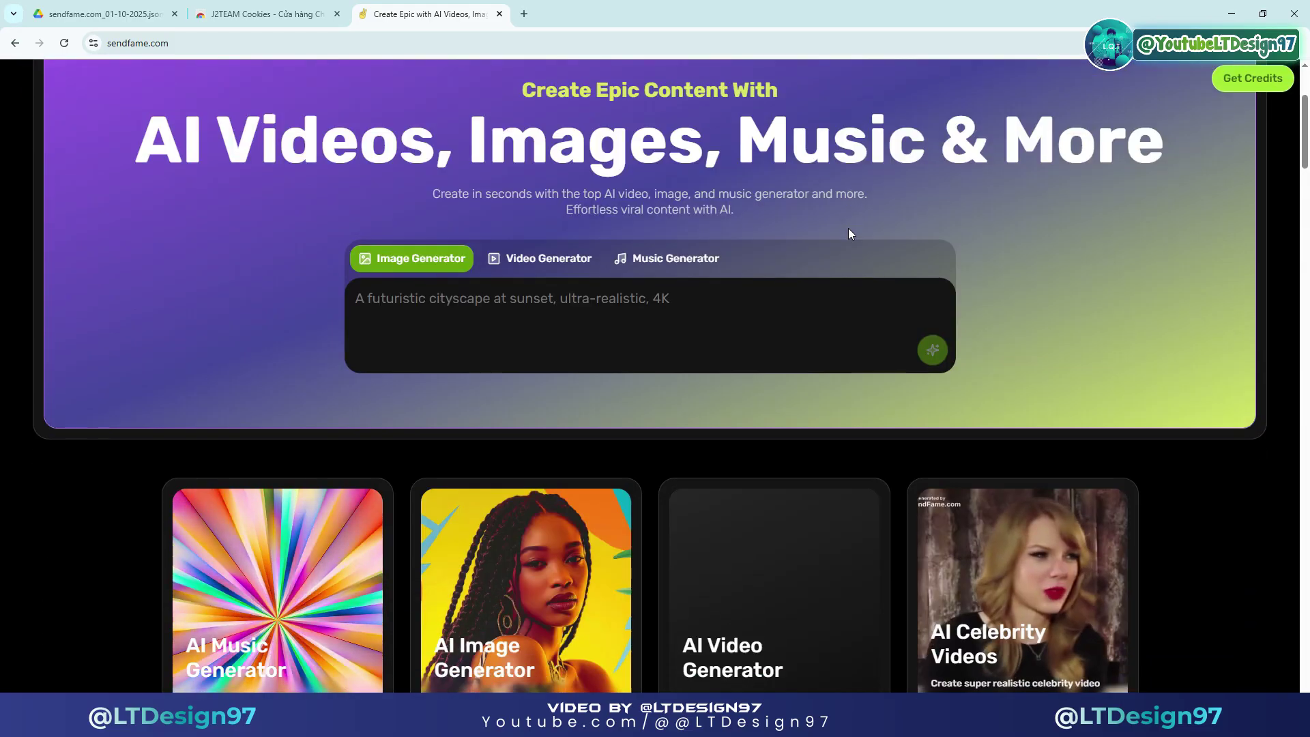
{"action": "scroll", "coordinate": [849, 232], "scroll_direction": "down", "scroll_amount": 10}
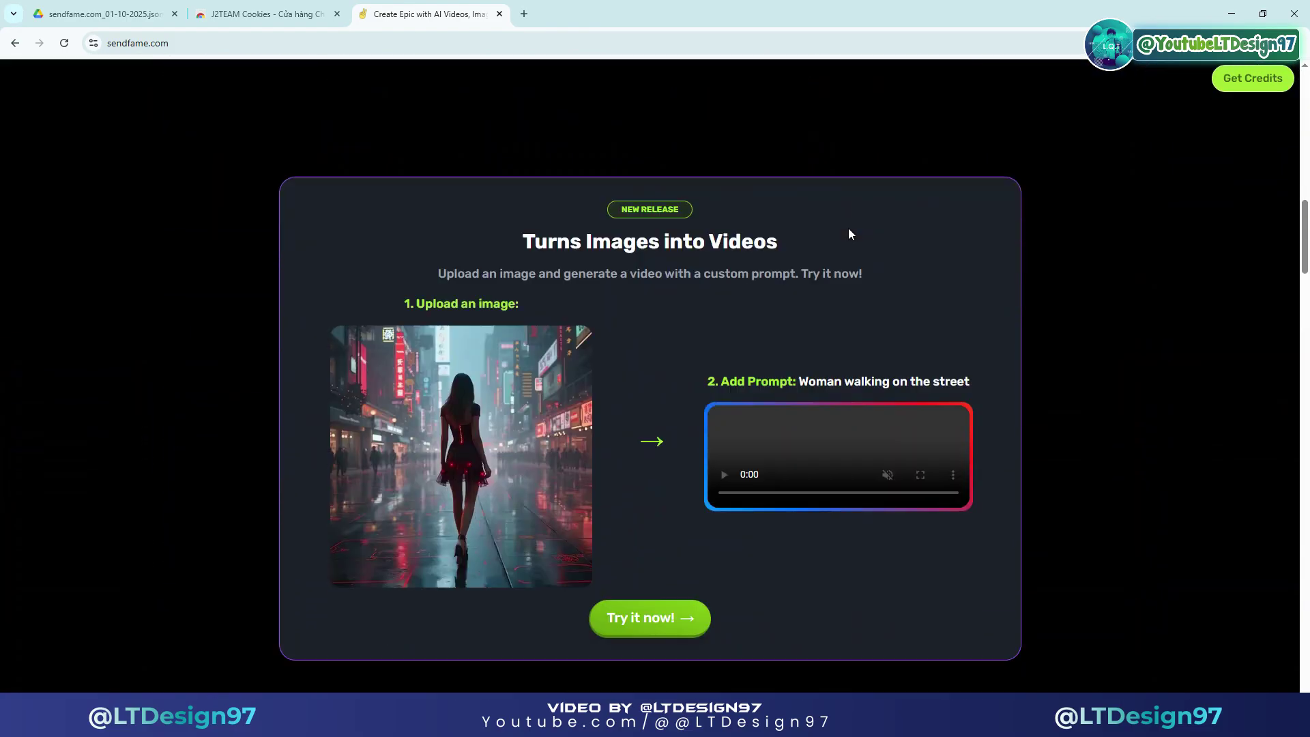
{"action": "scroll", "coordinate": [849, 234], "scroll_direction": "down", "scroll_amount": 15}
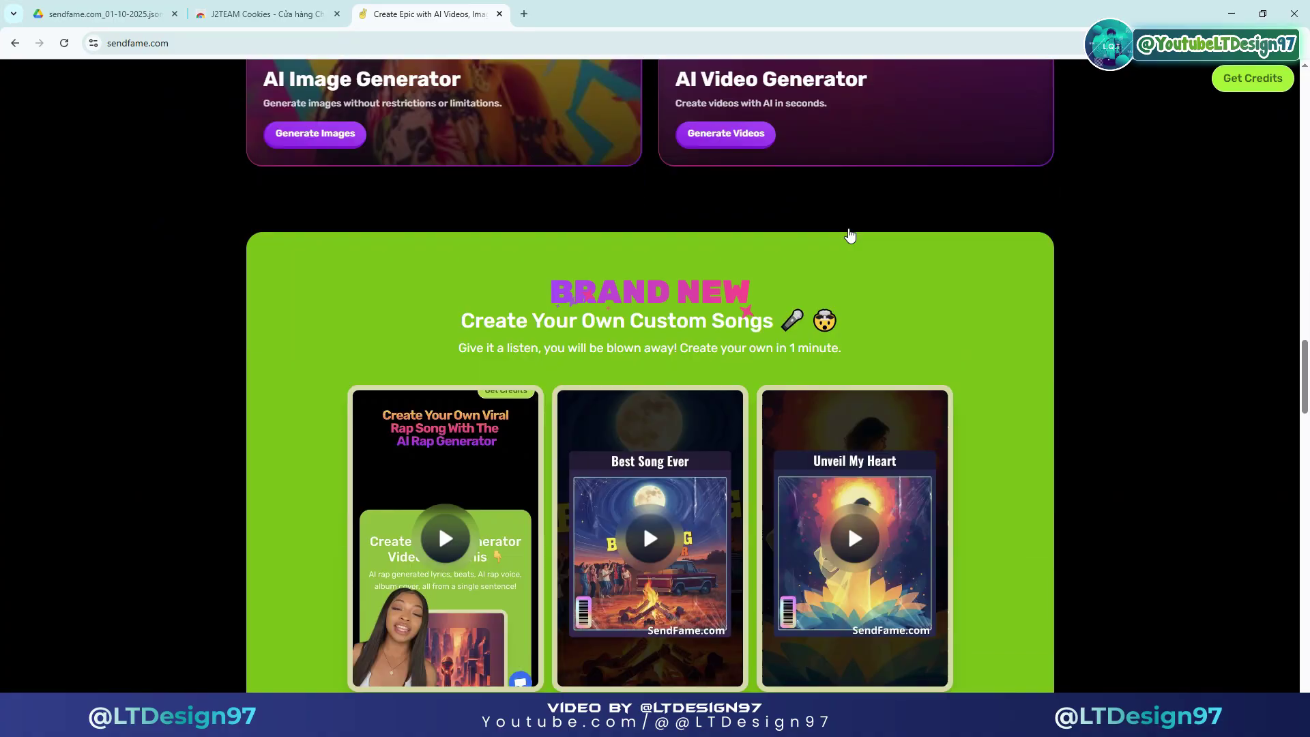
{"action": "scroll", "coordinate": [849, 249], "scroll_direction": "down", "scroll_amount": 6}
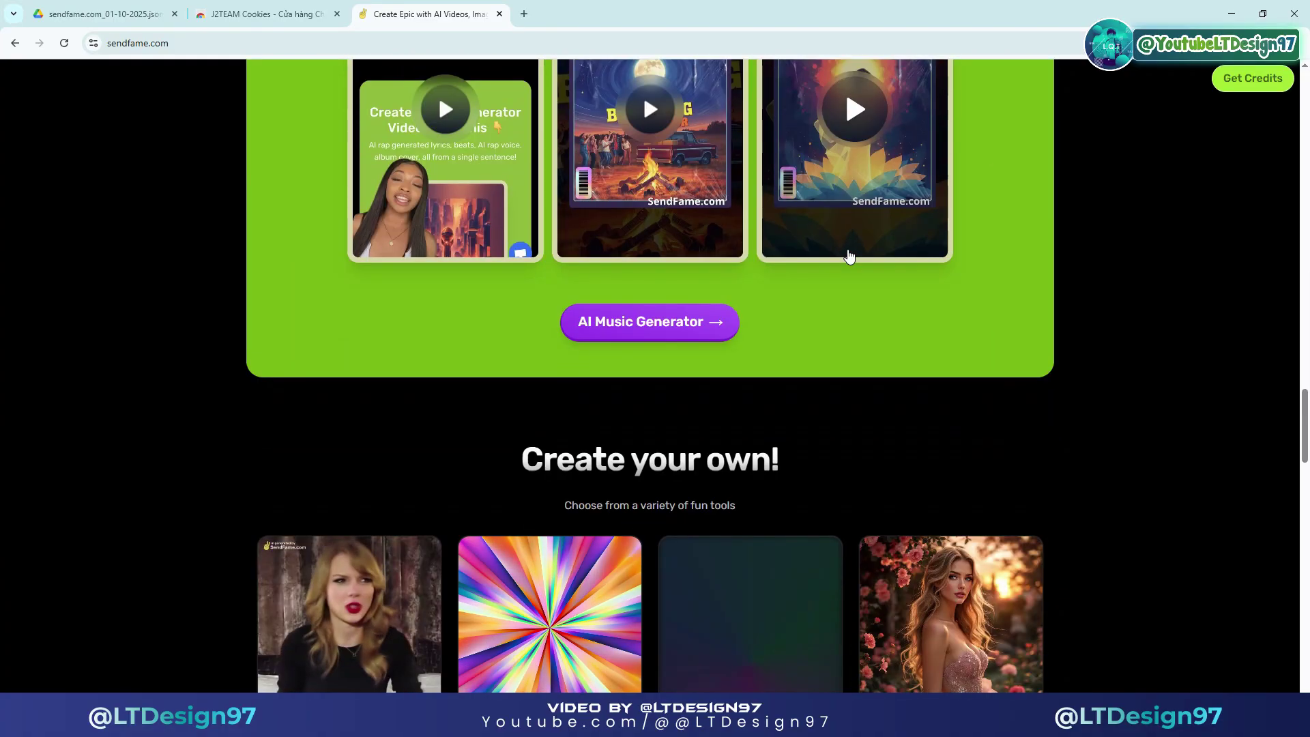
{"action": "scroll", "coordinate": [848, 251], "scroll_direction": "up", "scroll_amount": 6}
{"action": "scroll", "coordinate": [849, 254], "scroll_direction": "up", "scroll_amount": 20}
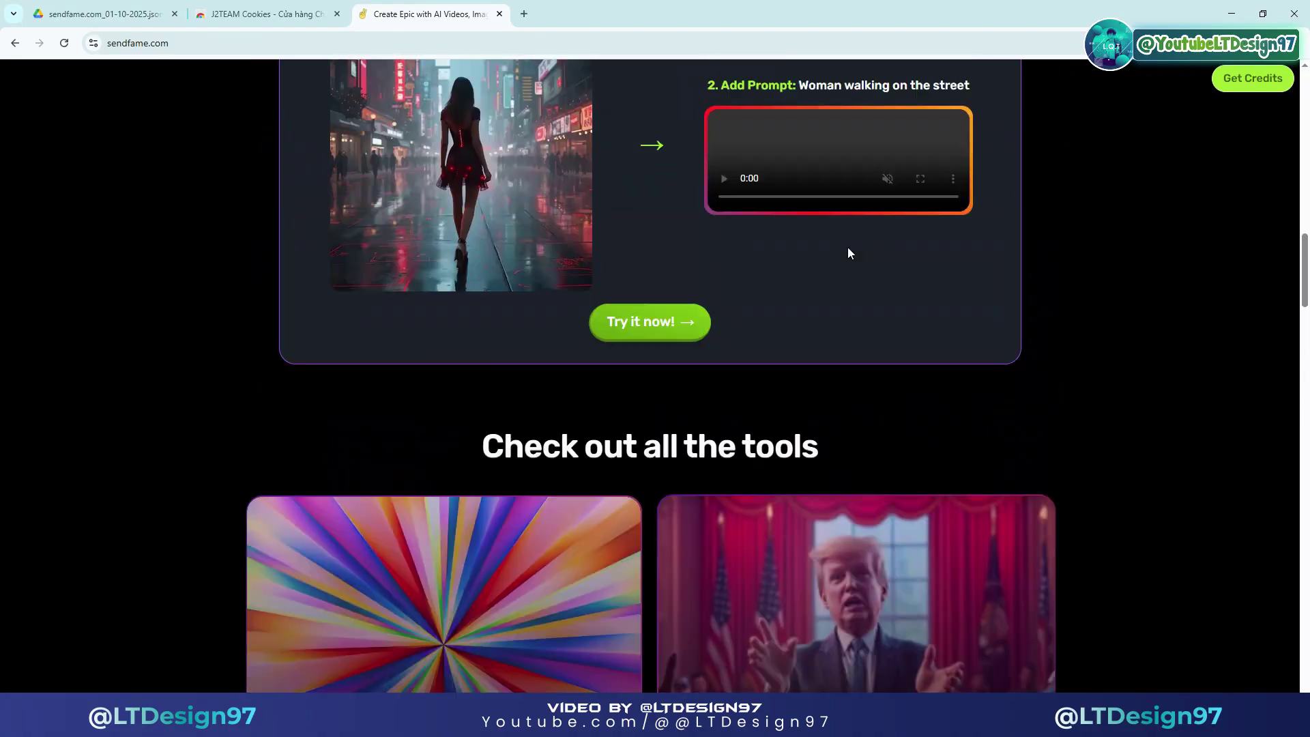
{"action": "scroll", "coordinate": [849, 253], "scroll_direction": "up", "scroll_amount": 5}
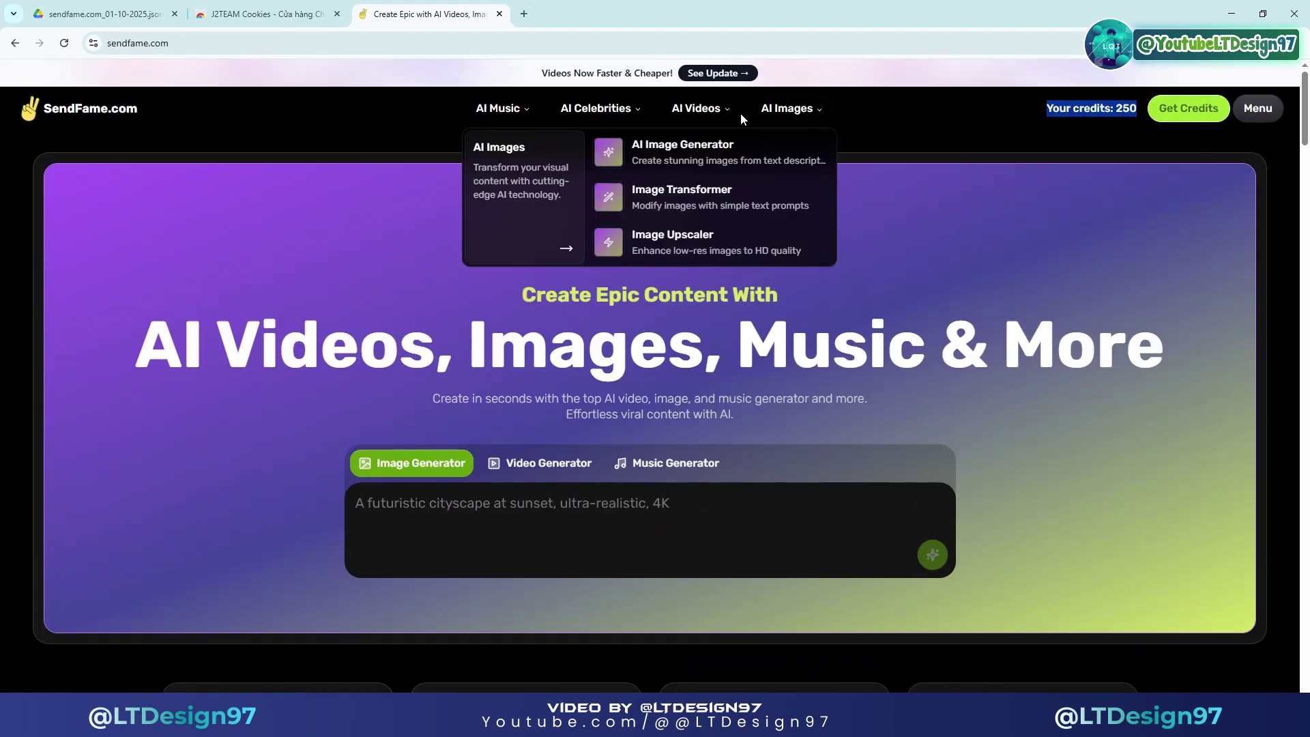
Open the "Turn images into videos with AI" and "AI Image Generator" tools in separate new tabs
{"action": "mouse_move", "coordinate": [727, 116]}
{"action": "right_click", "coordinate": [728, 158]}
{"action": "left_click", "coordinate": [754, 166]}
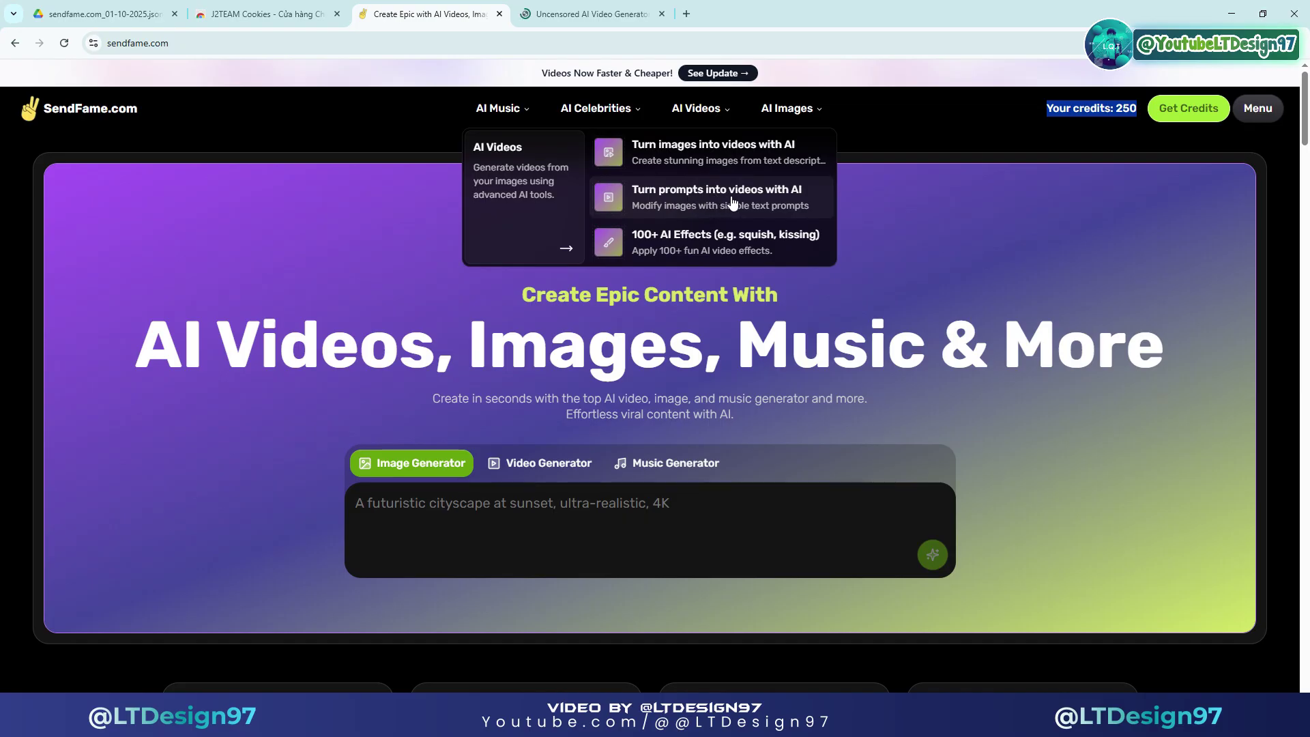
{"action": "mouse_move", "coordinate": [789, 111]}
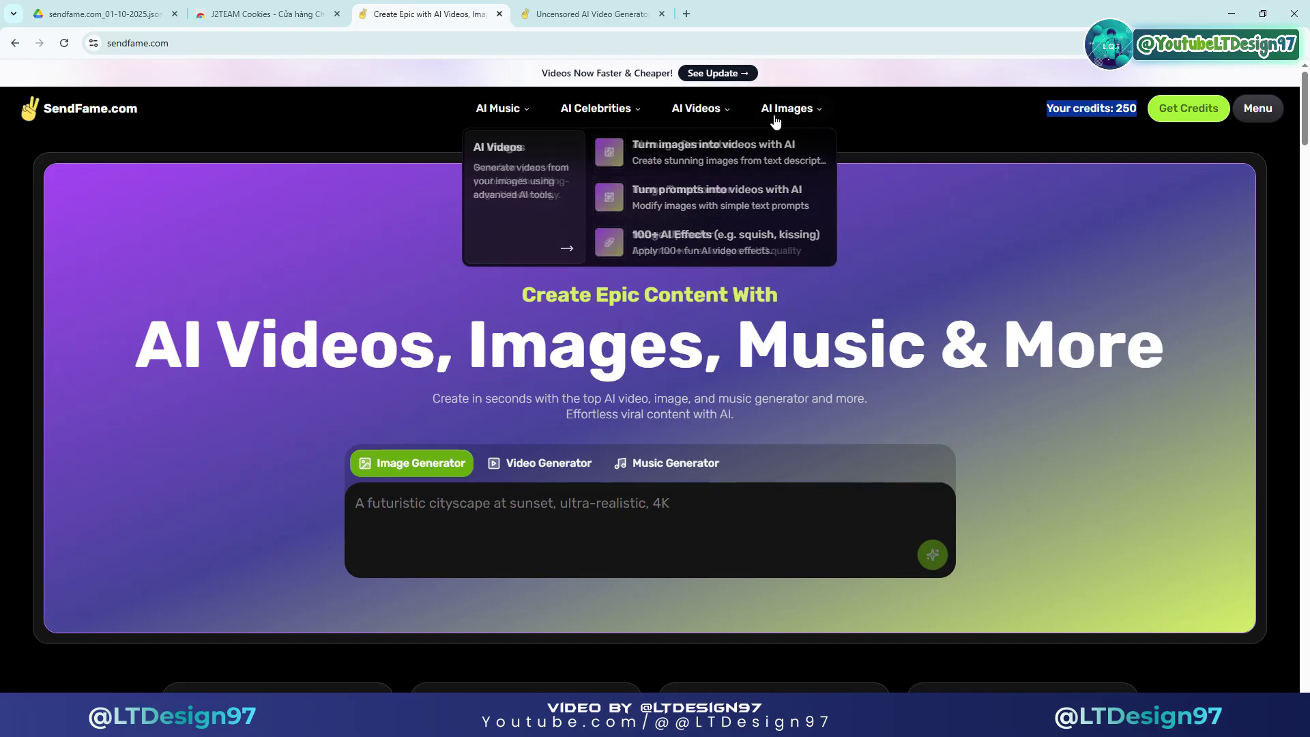
{"action": "right_click", "coordinate": [709, 152]}
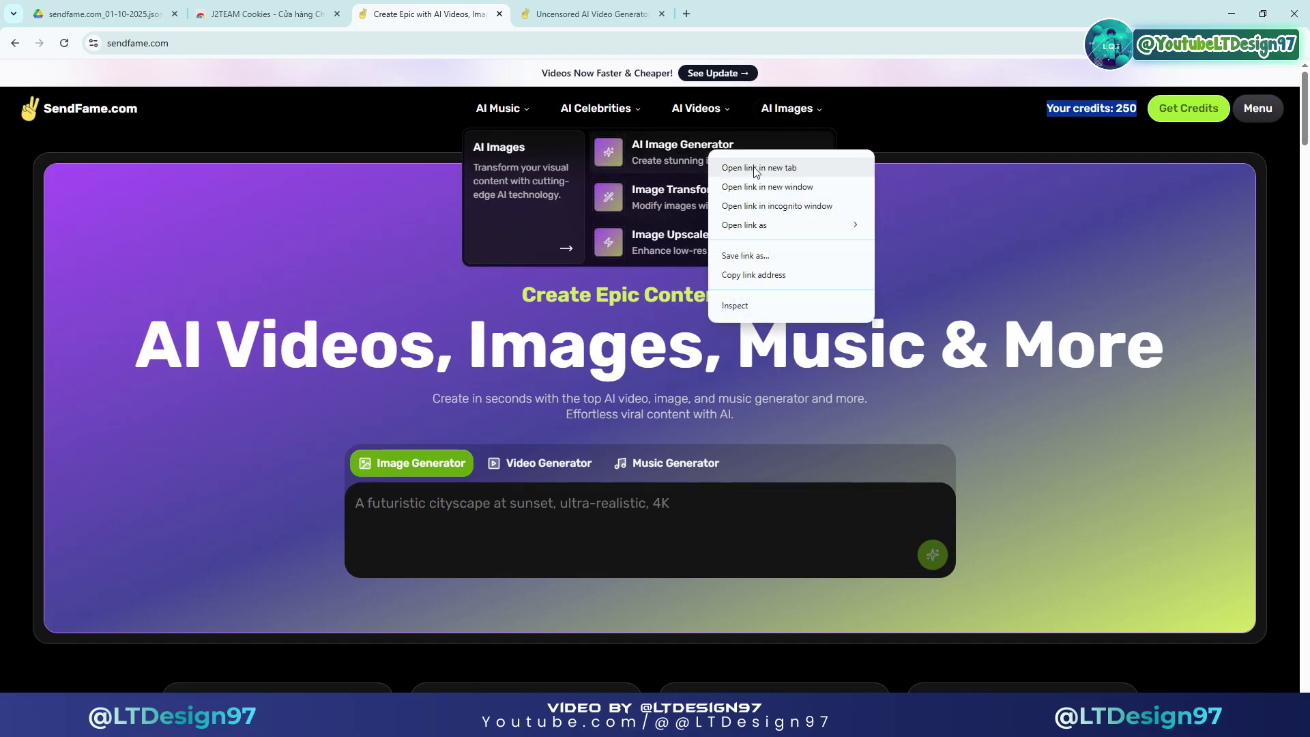
{"action": "left_click", "coordinate": [755, 166]}
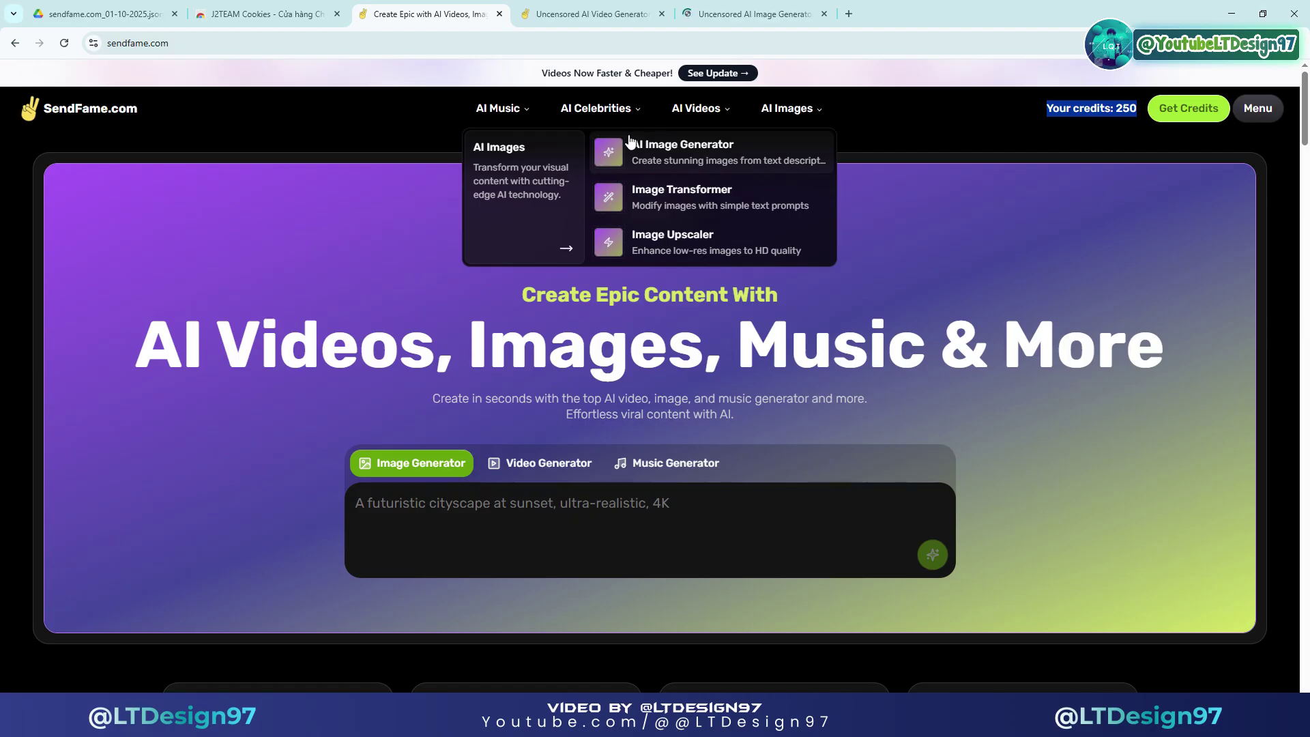
Open the "100+ AI Effects" page from the AI video tools in a new tab and switch to it
{"action": "mouse_move", "coordinate": [638, 120]}
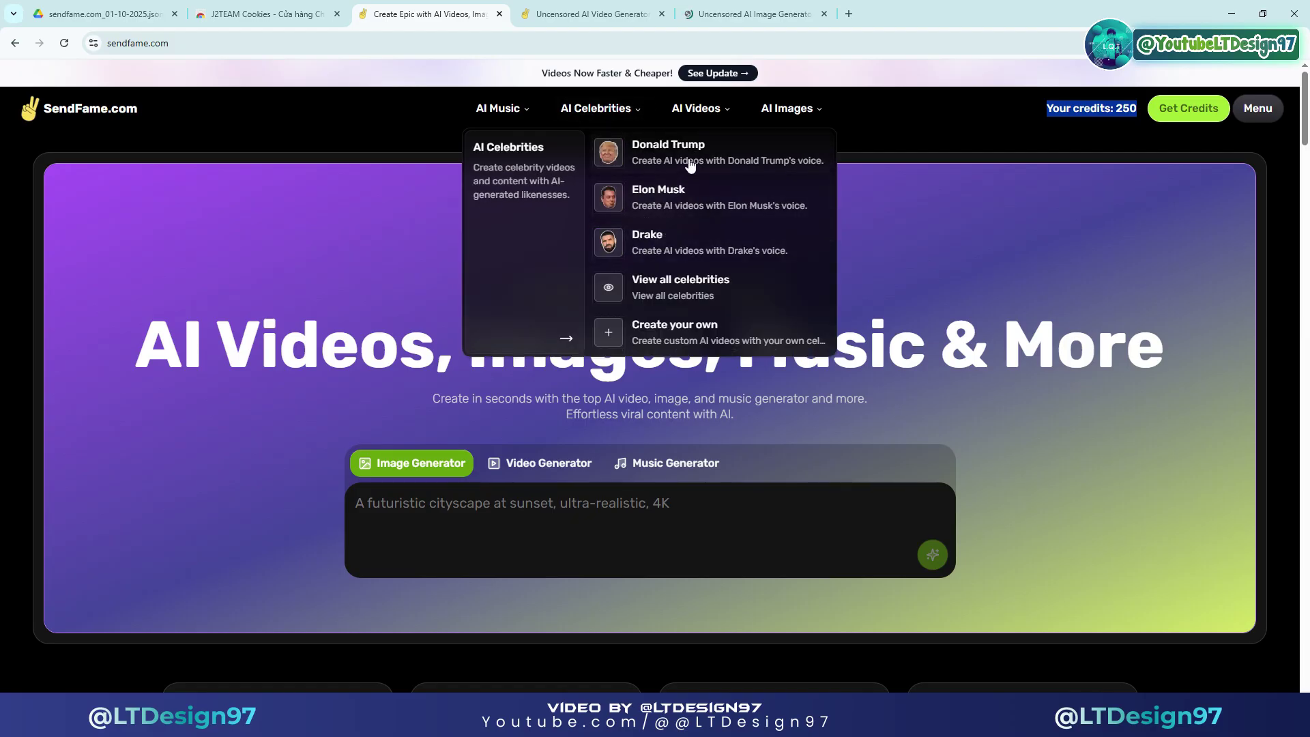
{"action": "mouse_move", "coordinate": [698, 116]}
{"action": "right_click", "coordinate": [669, 250]}
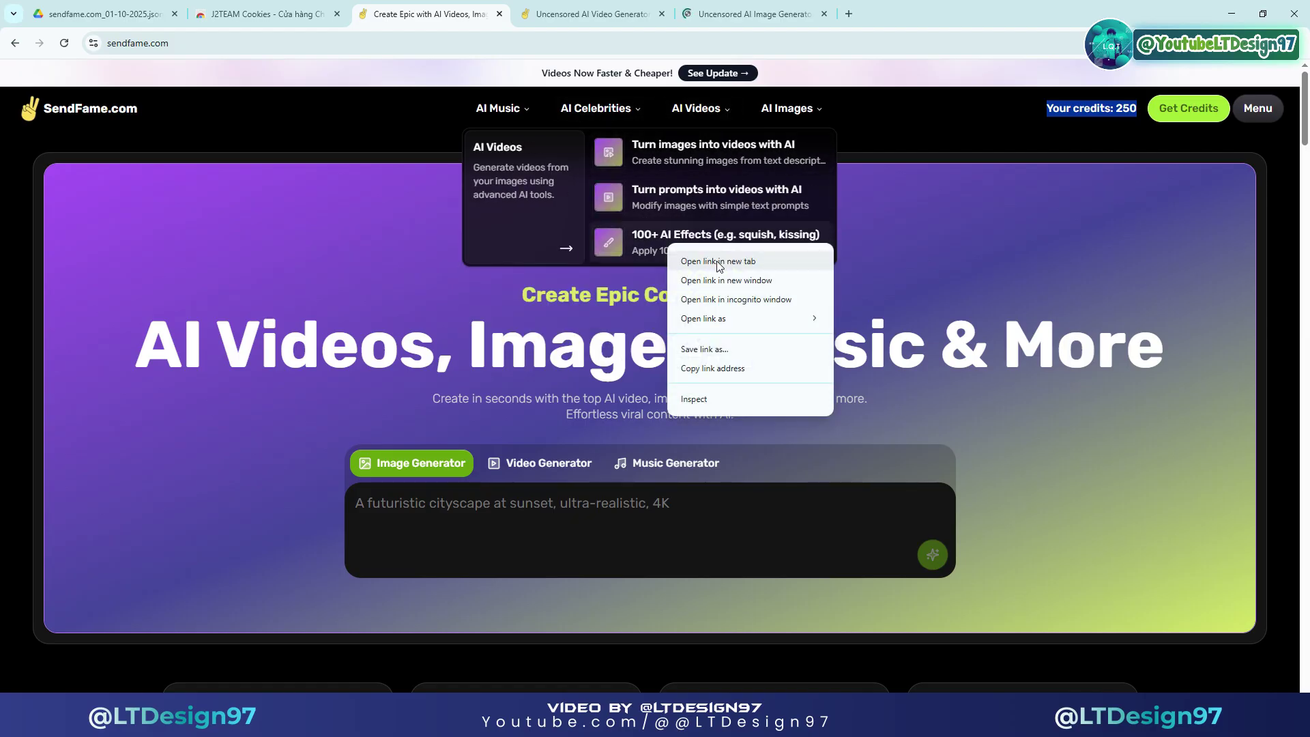
{"action": "left_click", "coordinate": [718, 263]}
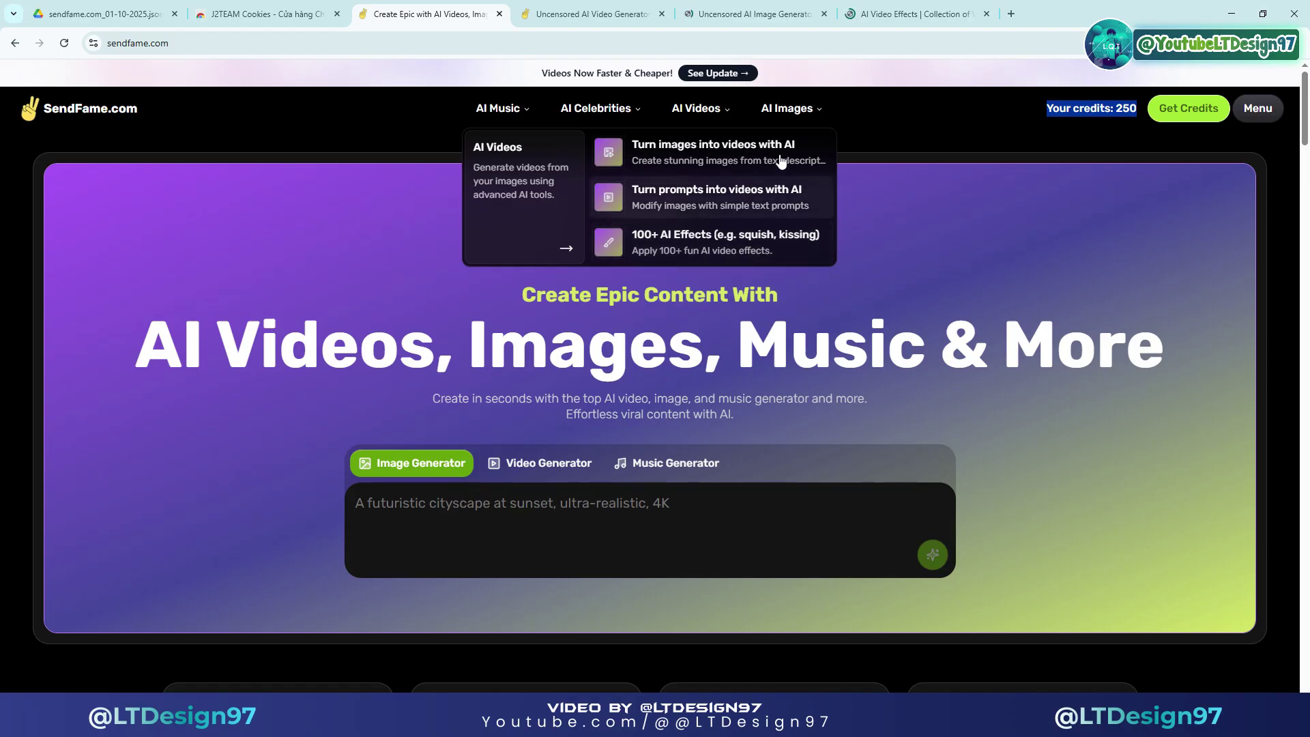
{"action": "left_click", "coordinate": [906, 7]}
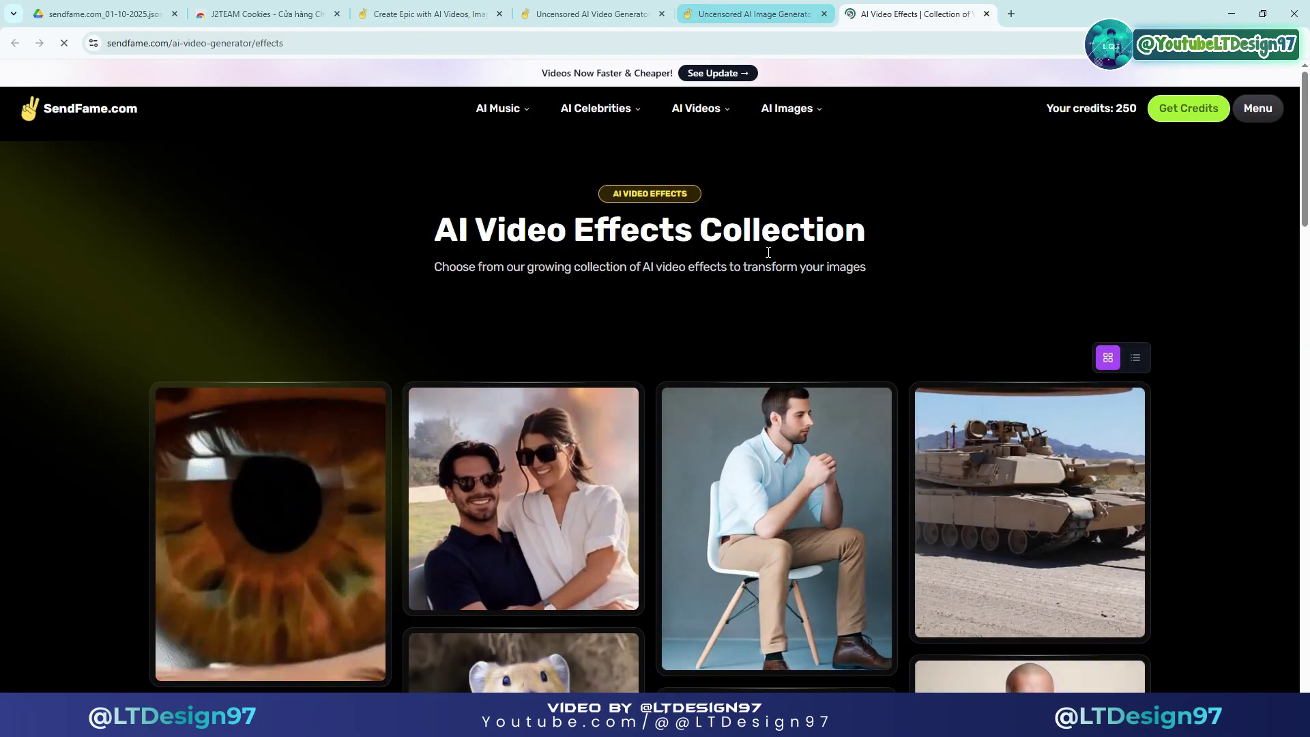
Look through the AI Video Effects Collection to see which ready-made effects it offers, including the AI video tools listed above it
{"action": "scroll", "coordinate": [770, 288], "scroll_direction": "down", "scroll_amount": 4}
{"action": "scroll", "coordinate": [771, 294], "scroll_direction": "down", "scroll_amount": 7}
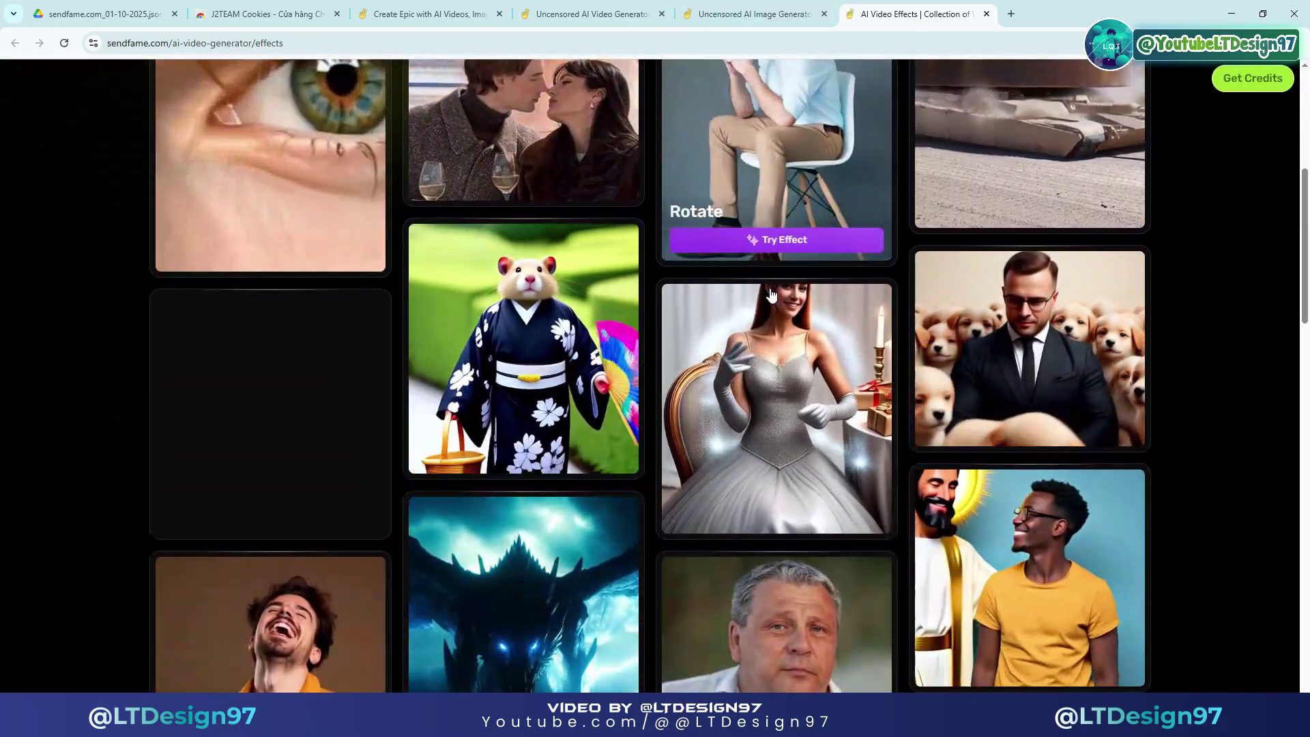
{"action": "scroll", "coordinate": [771, 295], "scroll_direction": "down", "scroll_amount": 3}
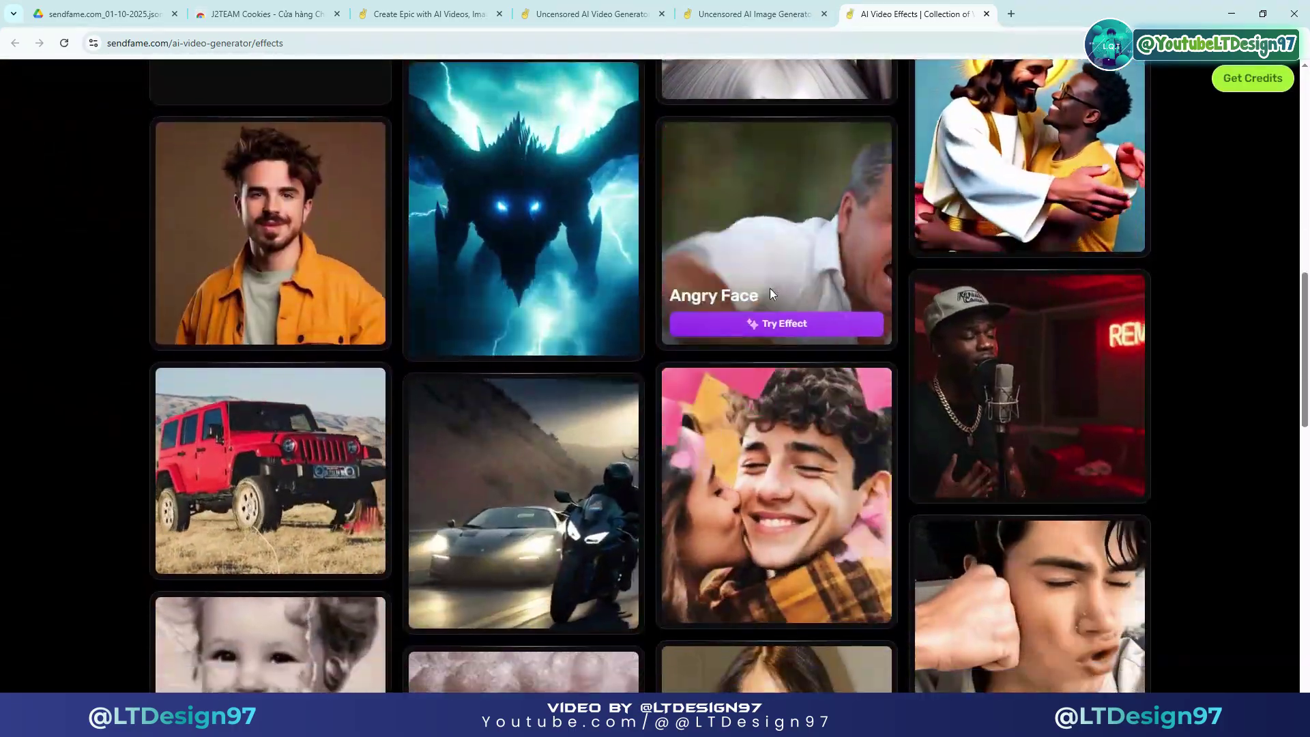
{"action": "scroll", "coordinate": [771, 295], "scroll_direction": "down", "scroll_amount": 7}
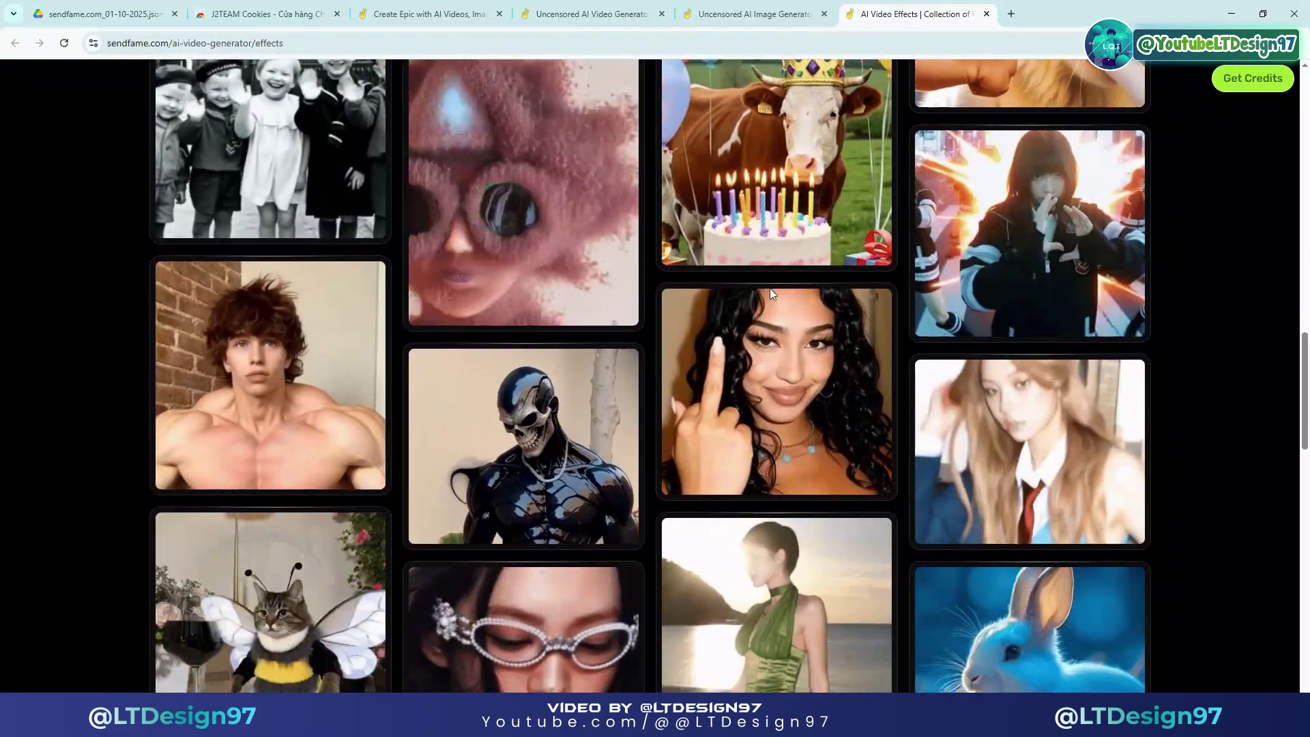
{"action": "scroll", "coordinate": [771, 295], "scroll_direction": "down", "scroll_amount": 9}
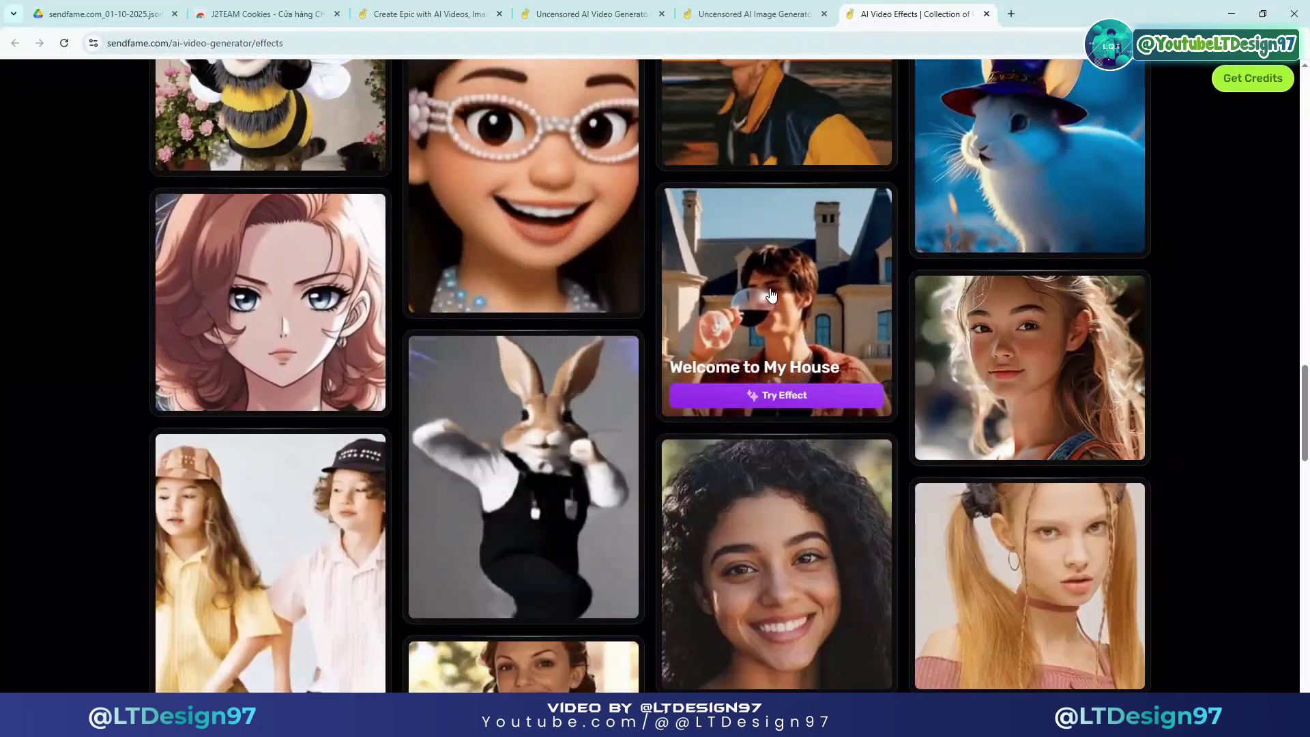
{"action": "scroll", "coordinate": [771, 295], "scroll_direction": "up", "scroll_amount": 2}
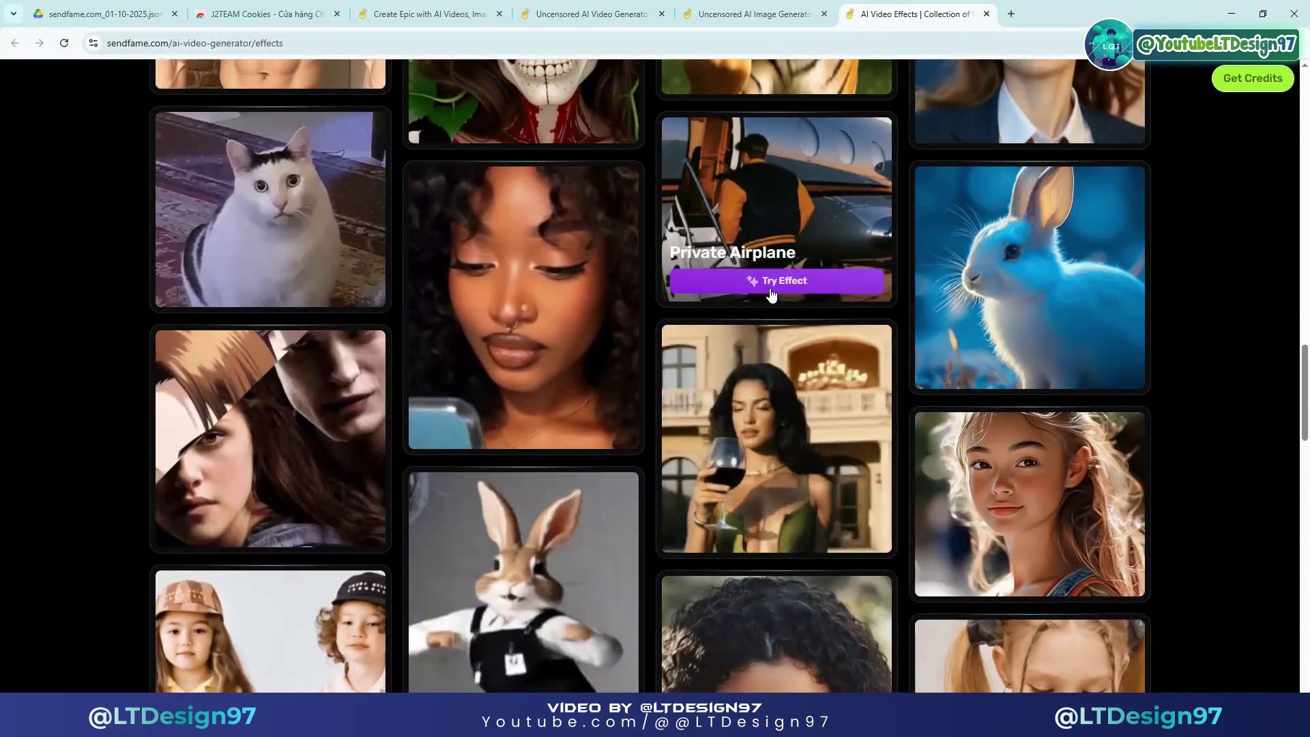
{"action": "scroll", "coordinate": [771, 294], "scroll_direction": "down", "scroll_amount": 6}
{"action": "scroll", "coordinate": [771, 294], "scroll_direction": "down", "scroll_amount": 8}
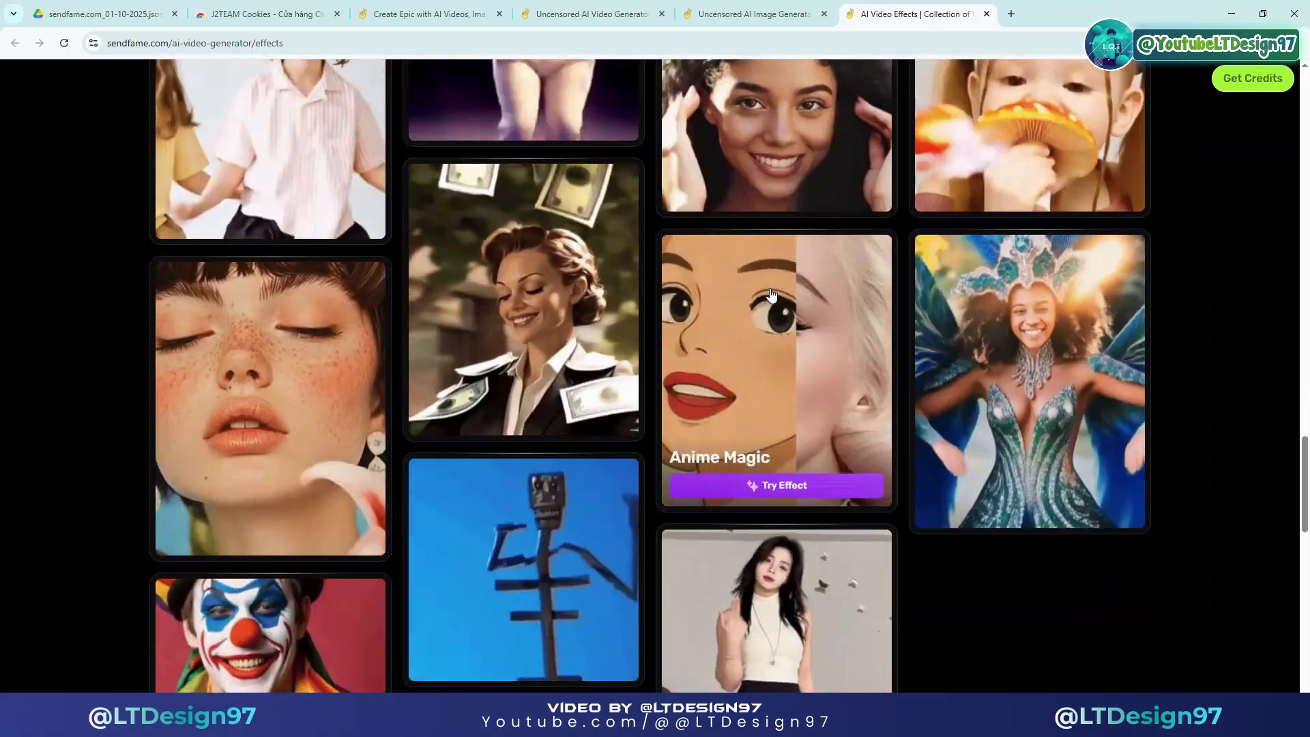
{"action": "scroll", "coordinate": [771, 295], "scroll_direction": "down", "scroll_amount": 13}
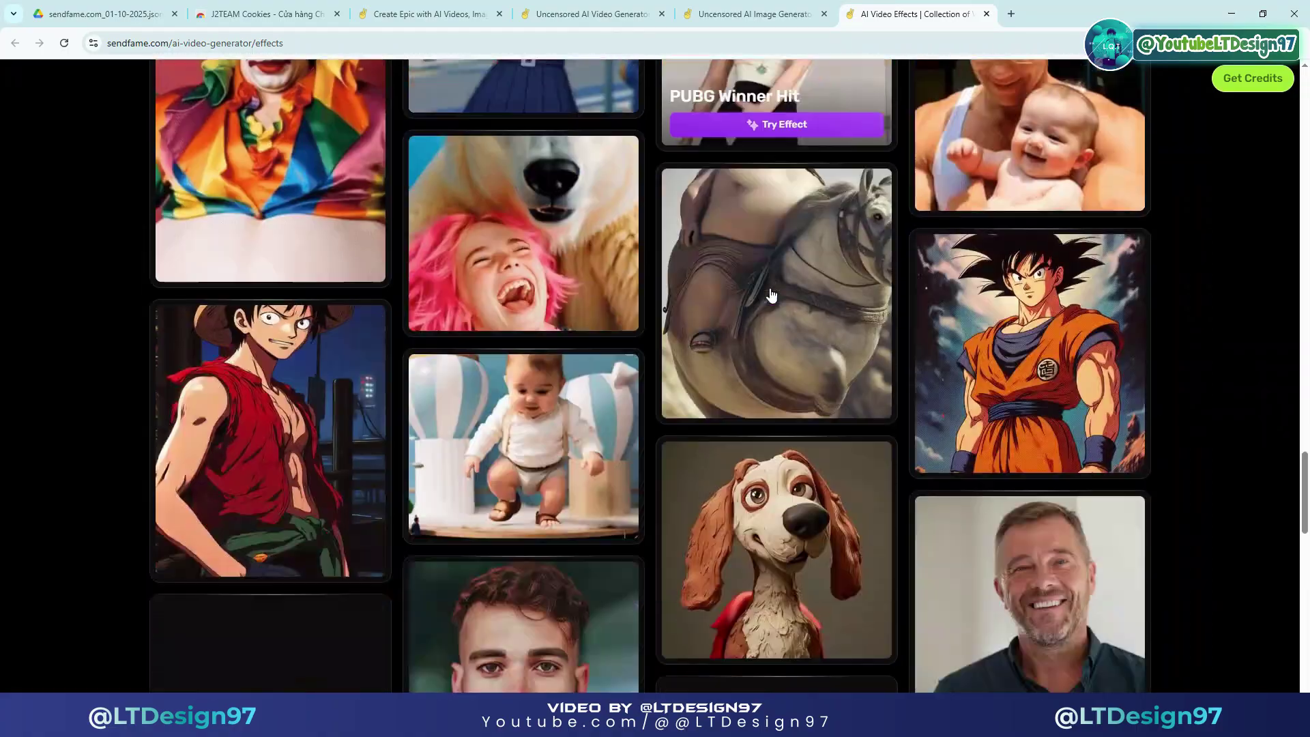
{"action": "scroll", "coordinate": [771, 295], "scroll_direction": "down", "scroll_amount": 14}
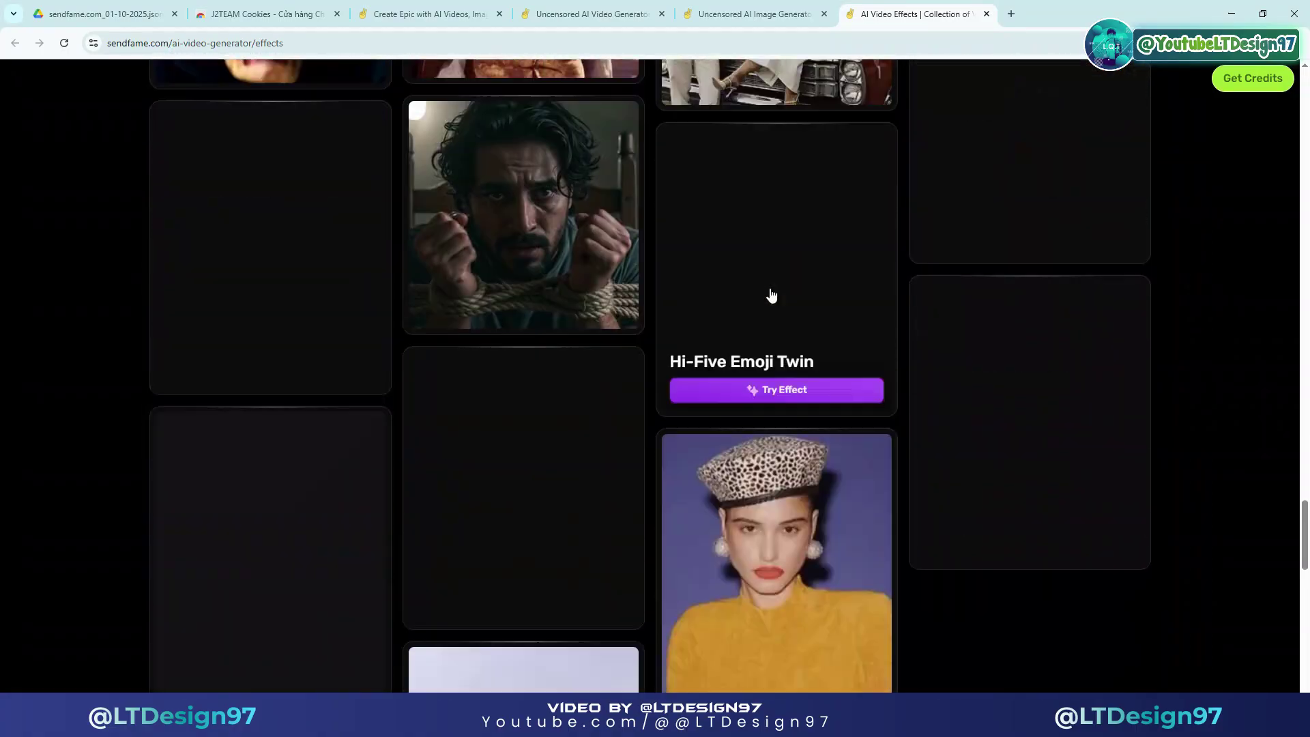
{"action": "scroll", "coordinate": [772, 295], "scroll_direction": "up", "scroll_amount": 5}
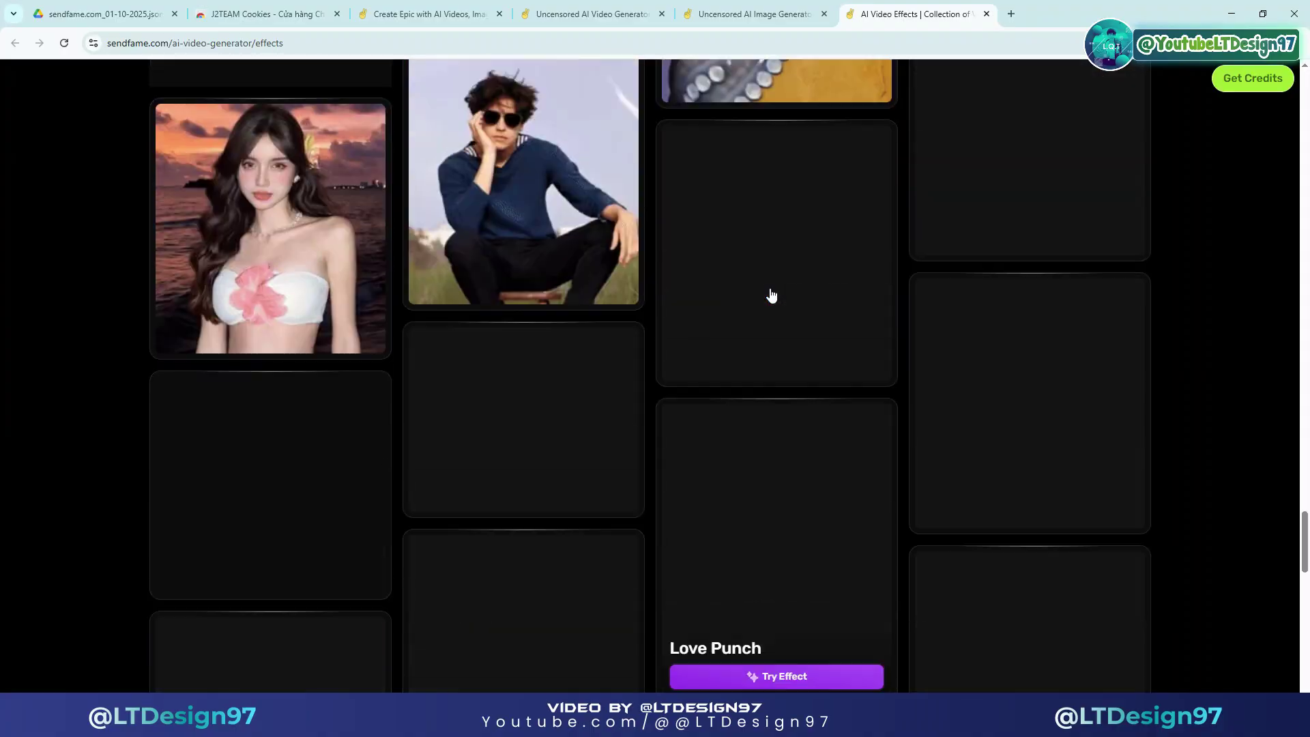
{"action": "scroll", "coordinate": [771, 294], "scroll_direction": "down", "scroll_amount": 6}
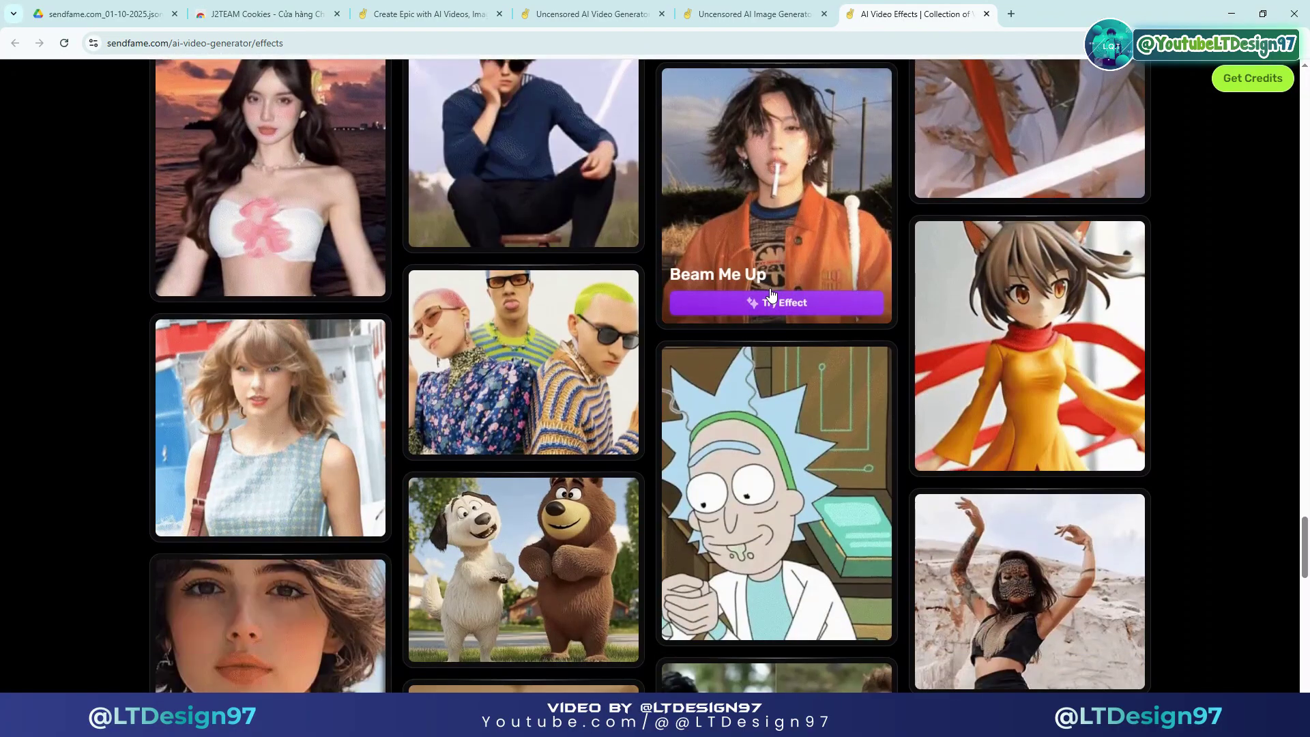
{"action": "scroll", "coordinate": [772, 295], "scroll_direction": "down", "scroll_amount": 10}
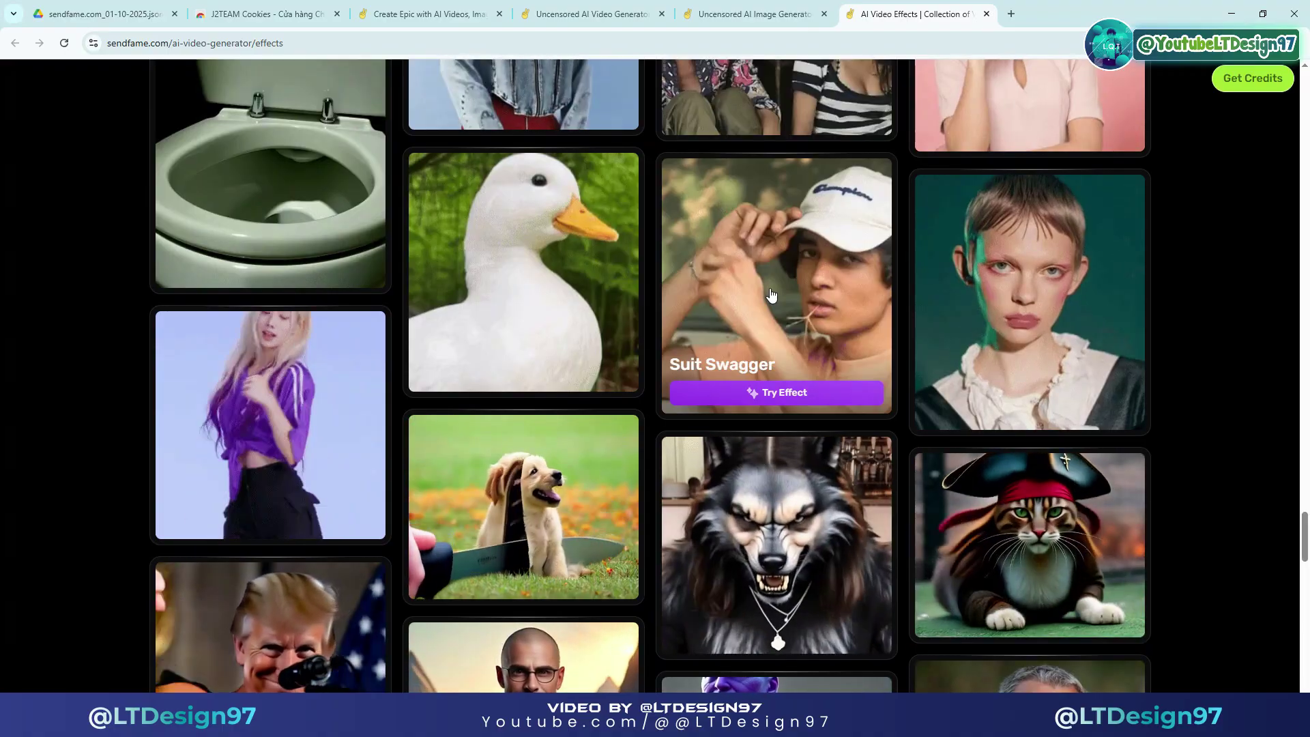
{"action": "scroll", "coordinate": [771, 295], "scroll_direction": "down", "scroll_amount": 9}
{"action": "scroll", "coordinate": [771, 295], "scroll_direction": "down", "scroll_amount": 3}
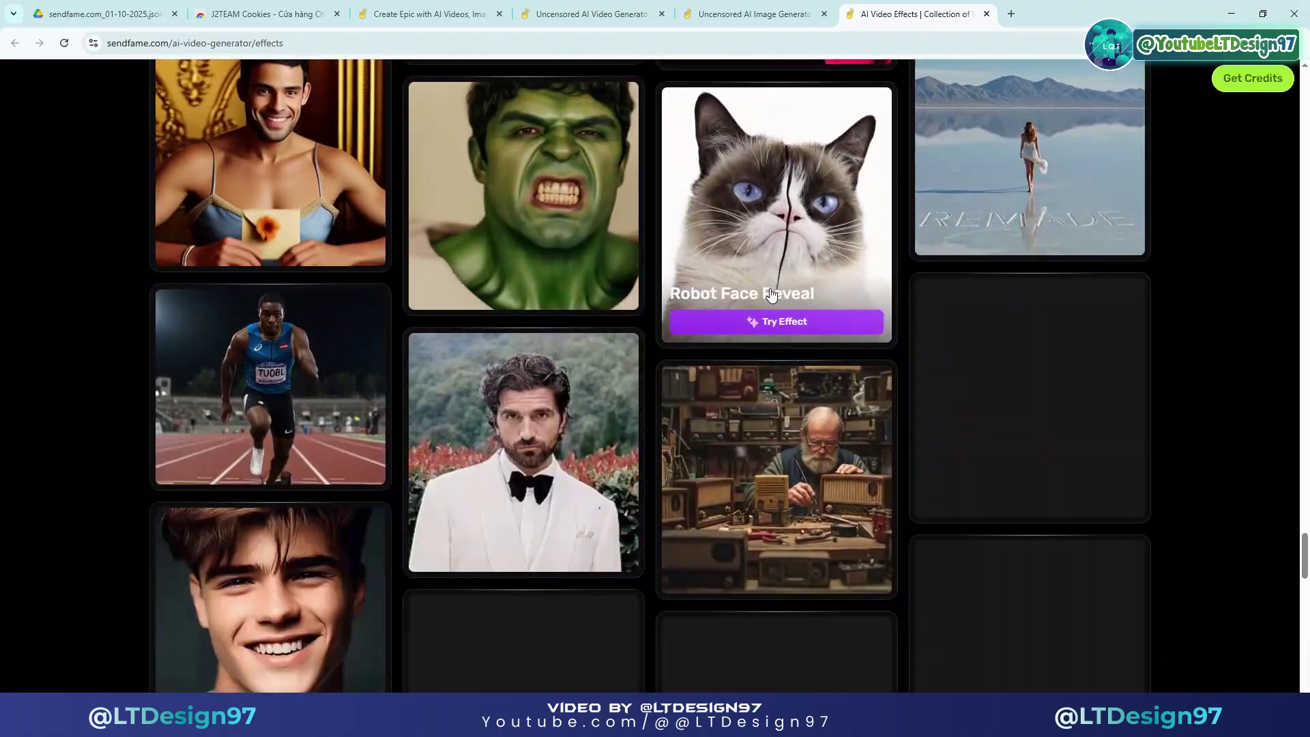
{"action": "scroll", "coordinate": [1228, 439], "scroll_direction": "down", "scroll_amount": 3}
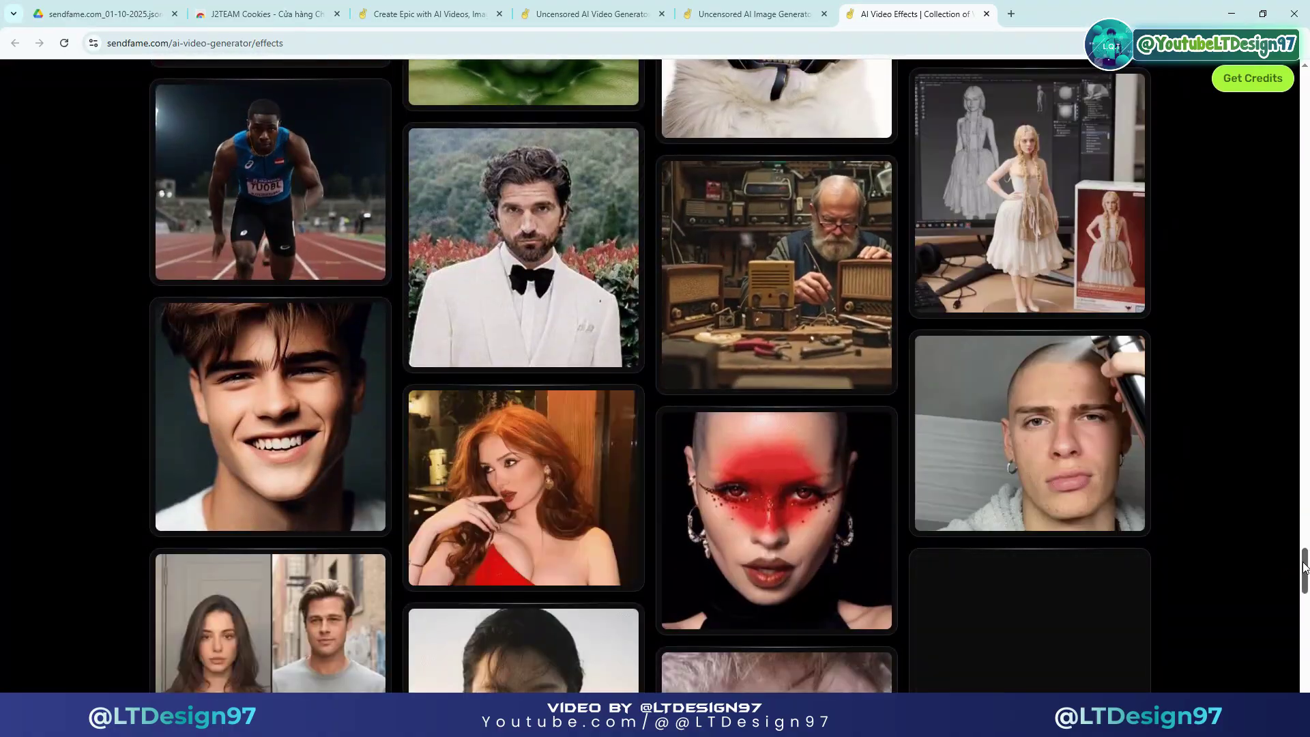
{"action": "left_click_drag", "start_coordinate": [1304, 566], "coordinate": [1238, 78]}
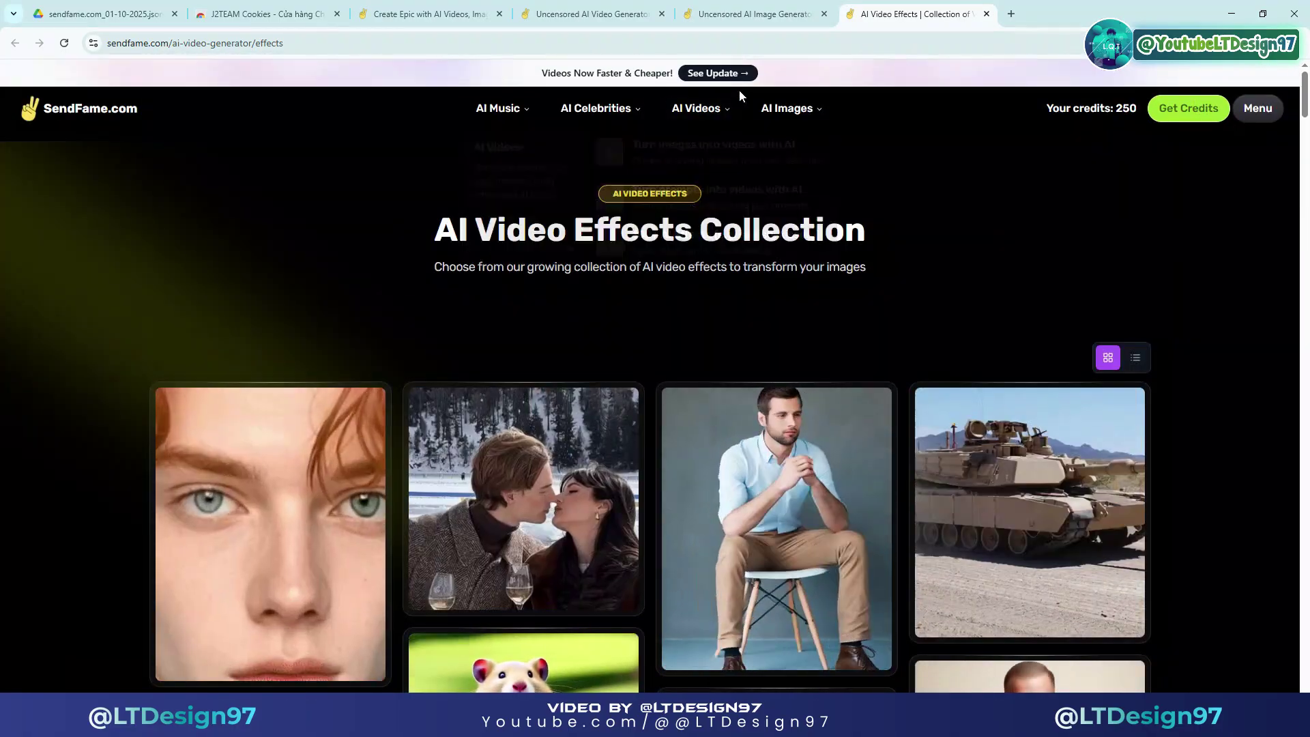
{"action": "mouse_move", "coordinate": [698, 113]}
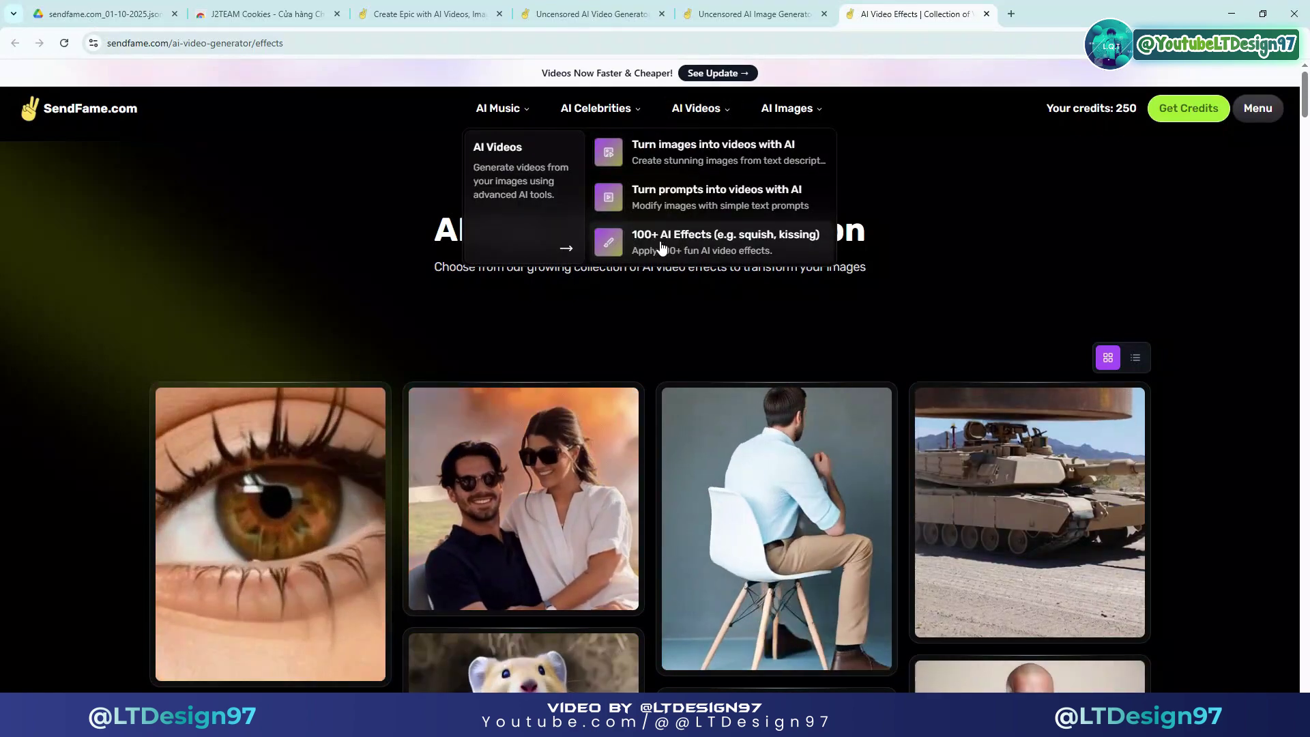
Switch to the open AI Image Generator page and look over its heading, models, and generation settings
{"action": "left_click", "coordinate": [782, 7]}
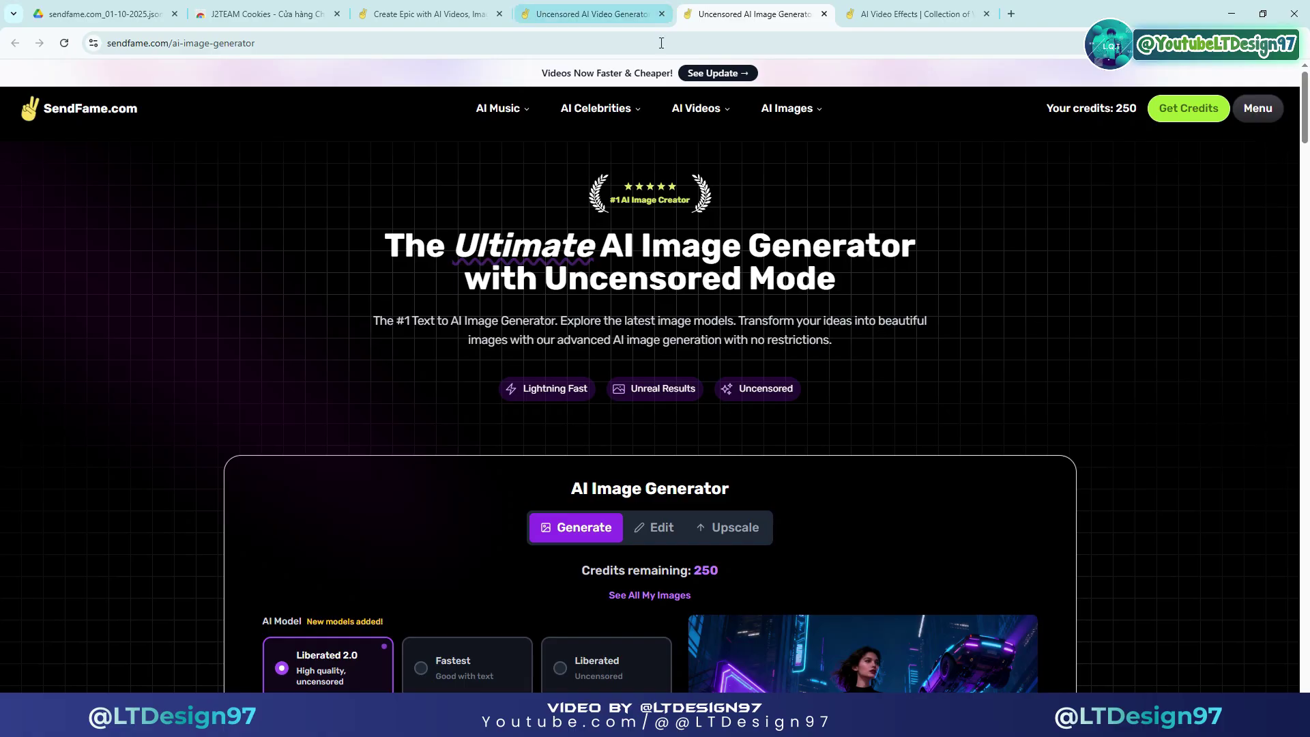
{"action": "left_click_drag", "start_coordinate": [377, 246], "coordinate": [827, 280]}
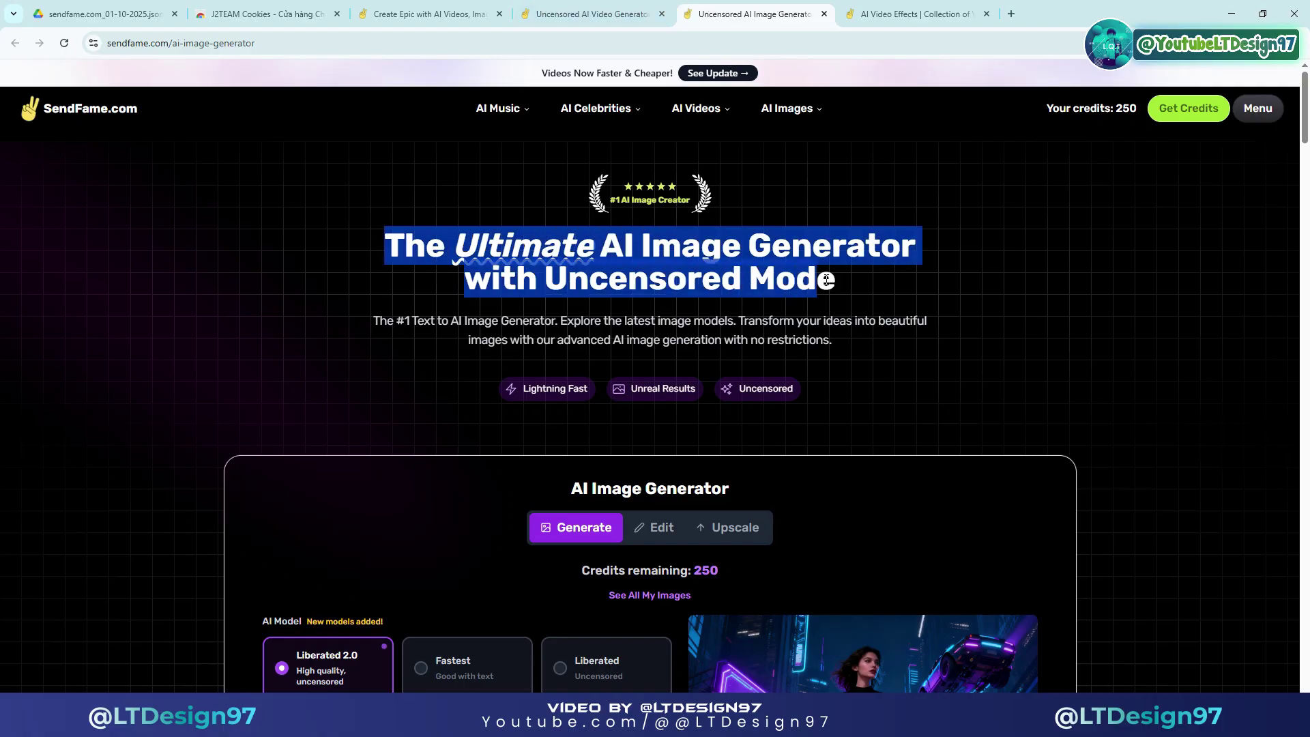
{"action": "left_click", "coordinate": [1026, 301]}
{"action": "scroll", "coordinate": [1027, 302], "scroll_direction": "down", "scroll_amount": 4}
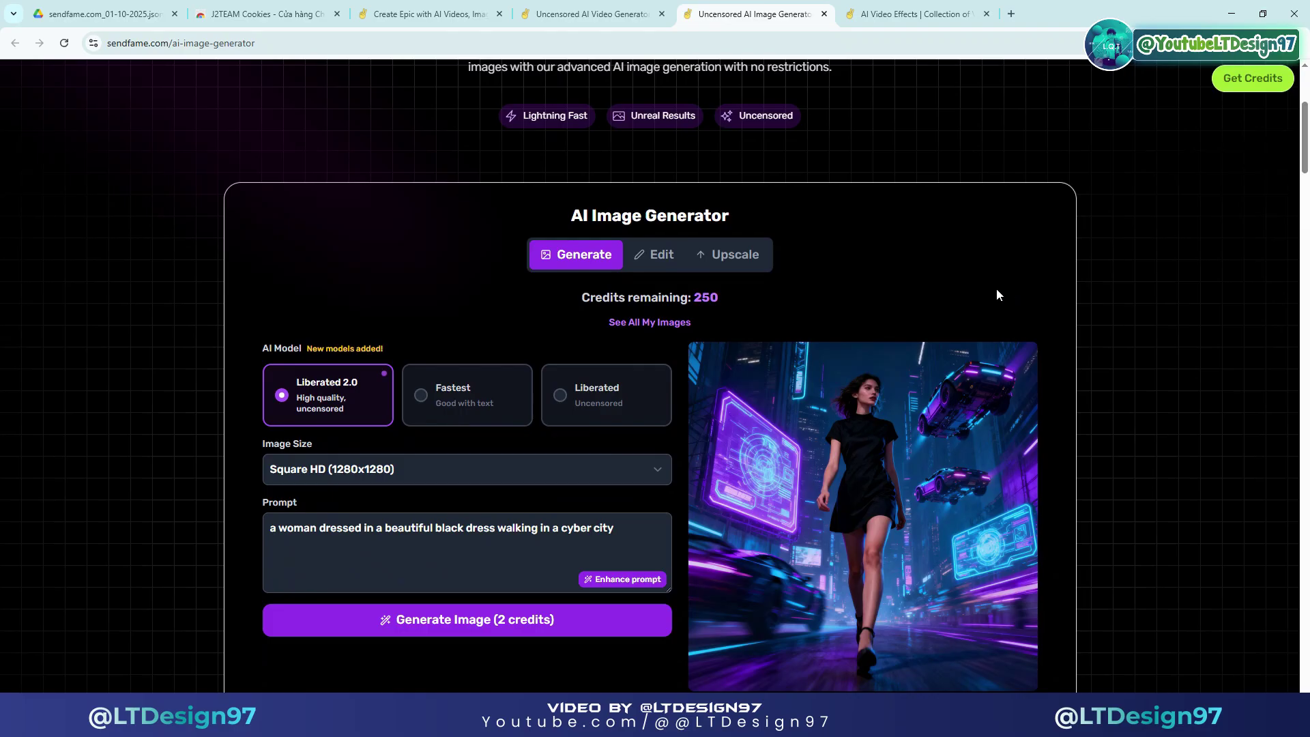
{"action": "scroll", "coordinate": [269, 396], "scroll_direction": "down", "scroll_amount": 4}
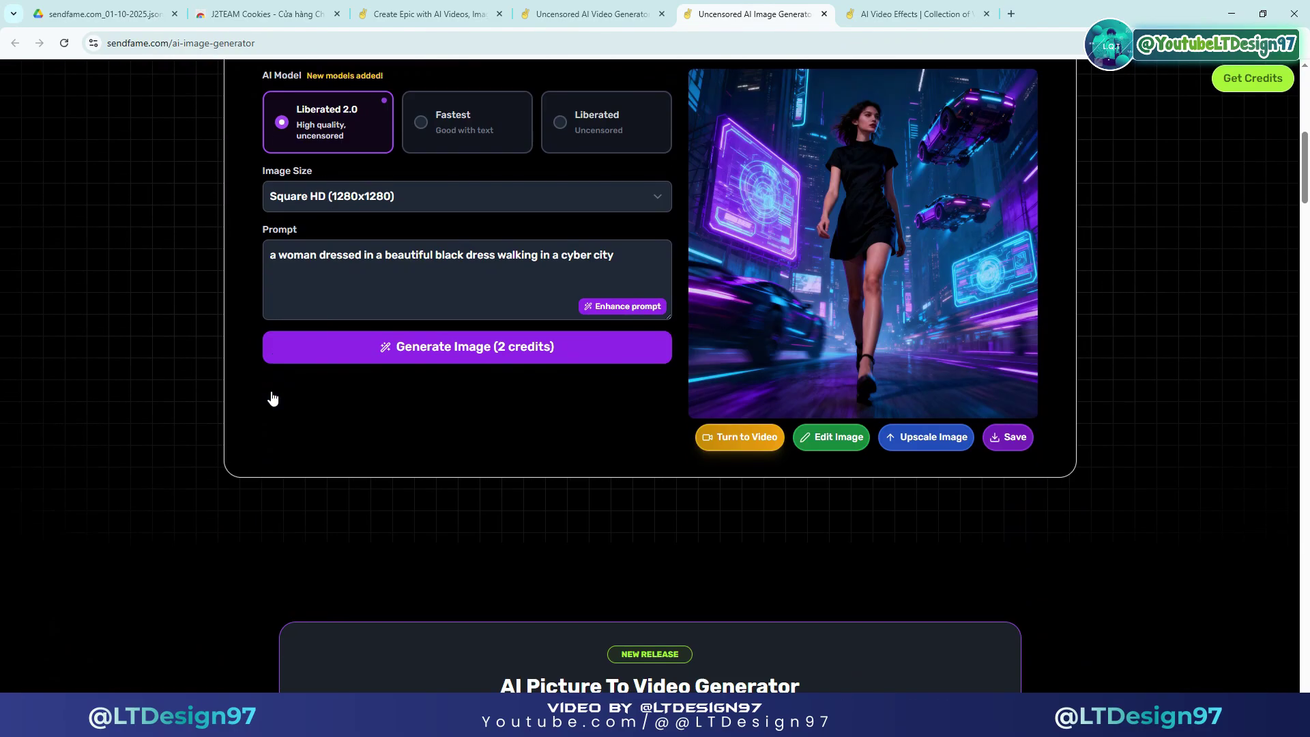
Set the image size to Widescreen (16:9) for the Liberated 2.0 model
{"action": "scroll", "coordinate": [272, 390], "scroll_direction": "up", "scroll_amount": 2}
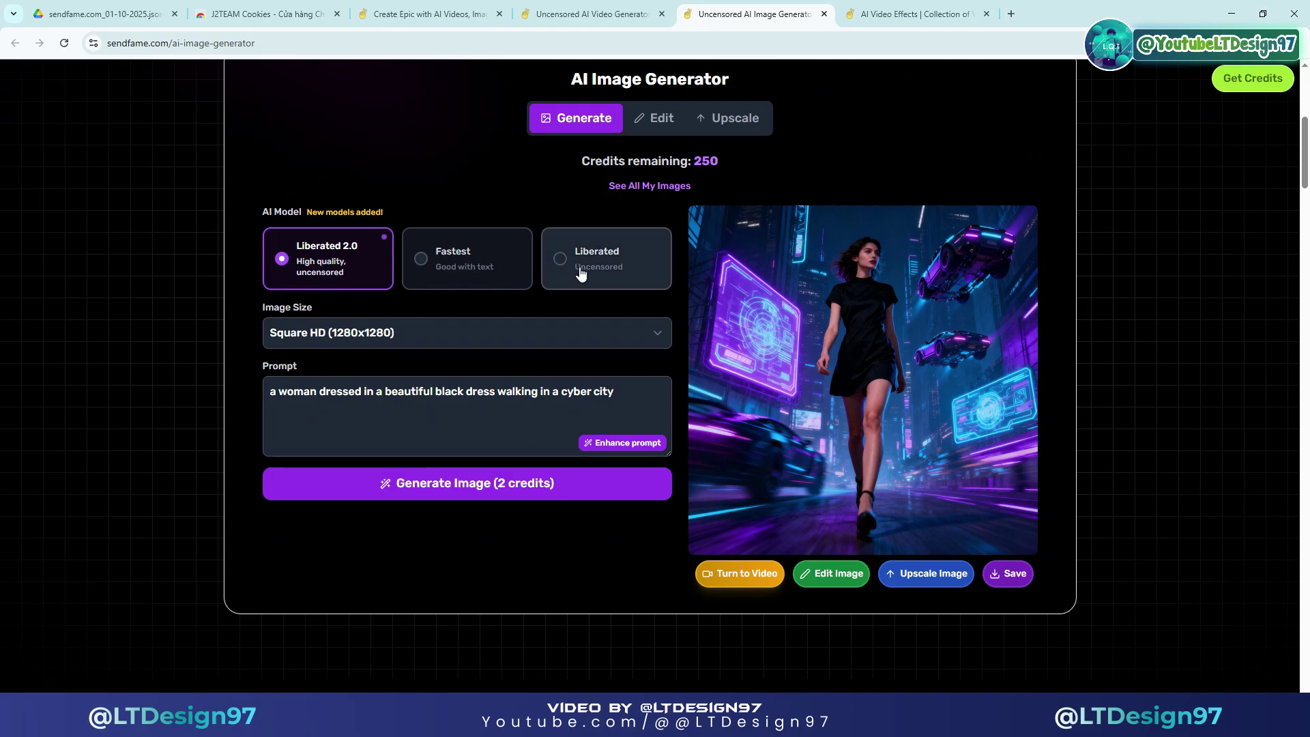
{"action": "left_click", "coordinate": [448, 332]}
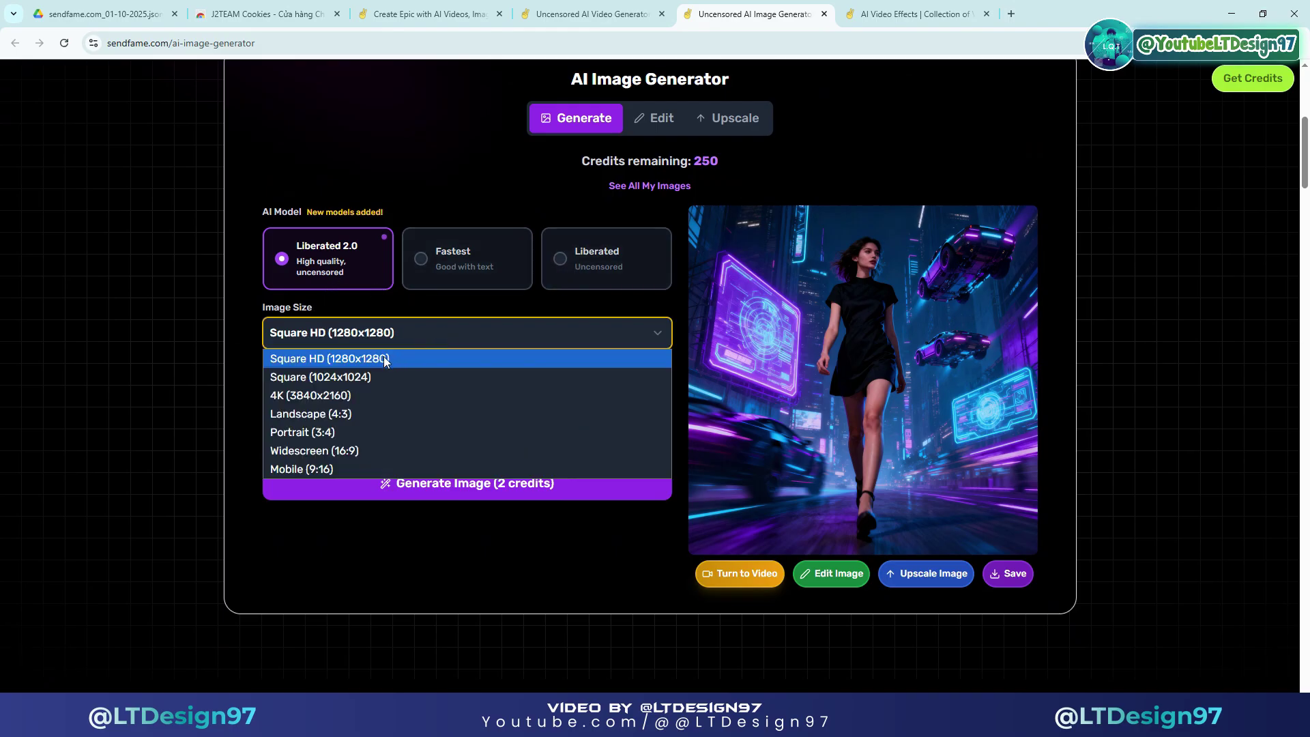
{"action": "left_click", "coordinate": [368, 453]}
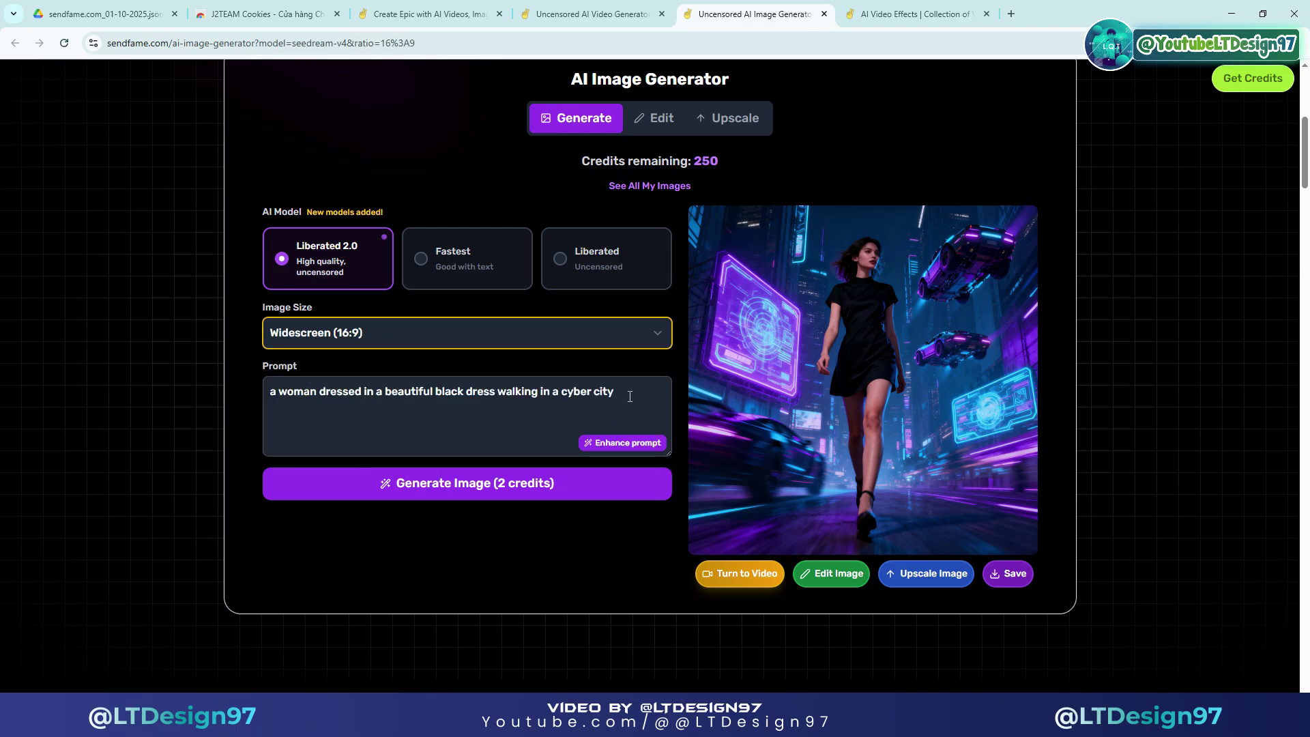
Replace the sample prompt with the copied text about a chubby orange-yellow tabby cat fleeing with three tiger cubs, and generate the image
{"action": "left_click_drag", "start_coordinate": [629, 397], "coordinate": [313, 389]}
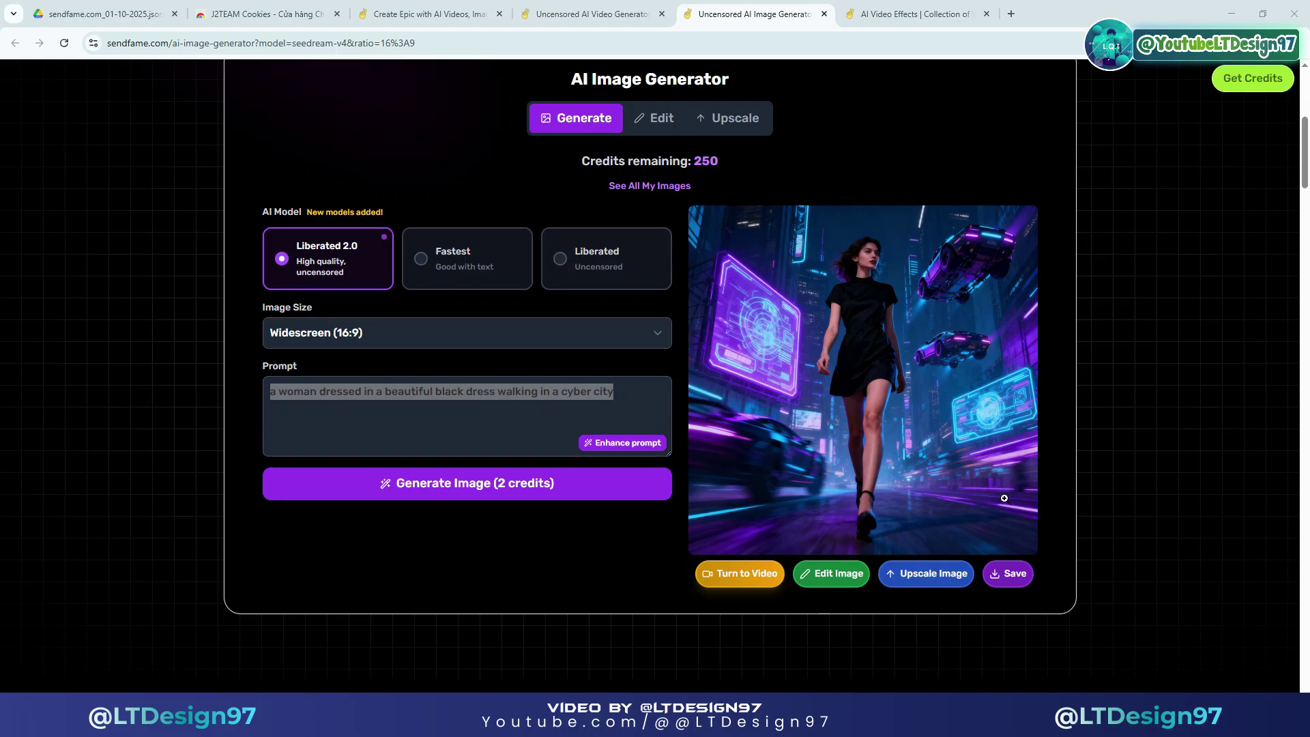
{"action": "left_click", "coordinate": [601, 405]}
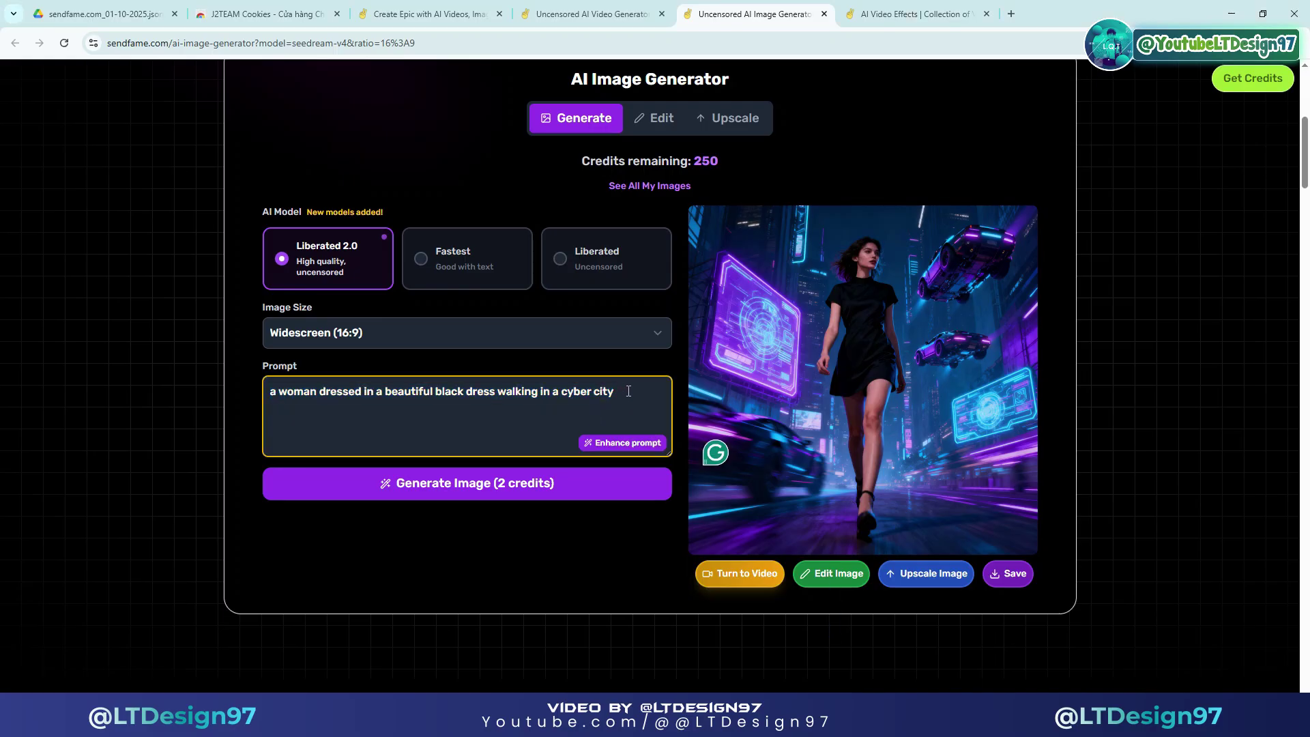
{"action": "left_click_drag", "start_coordinate": [629, 391], "coordinate": [312, 394]}
{"action": "right_click", "coordinate": [273, 393]}
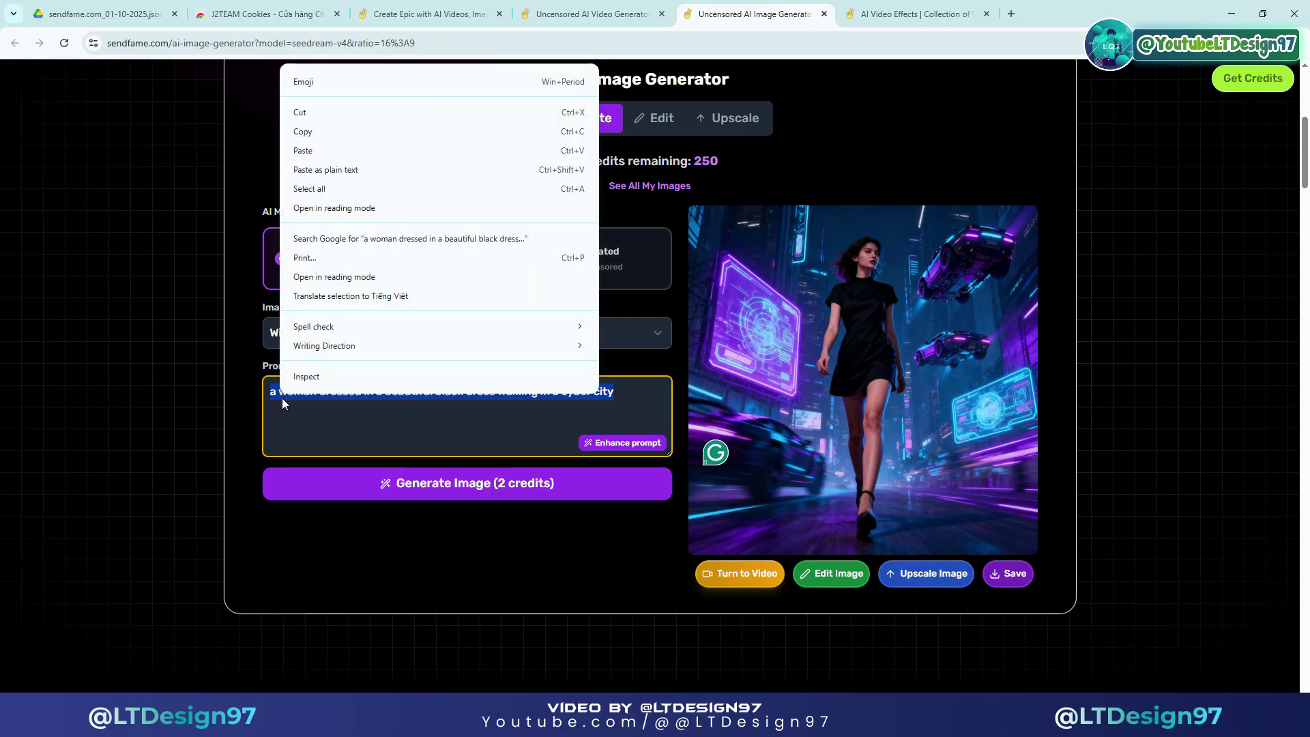
{"action": "left_click", "coordinate": [304, 151]}
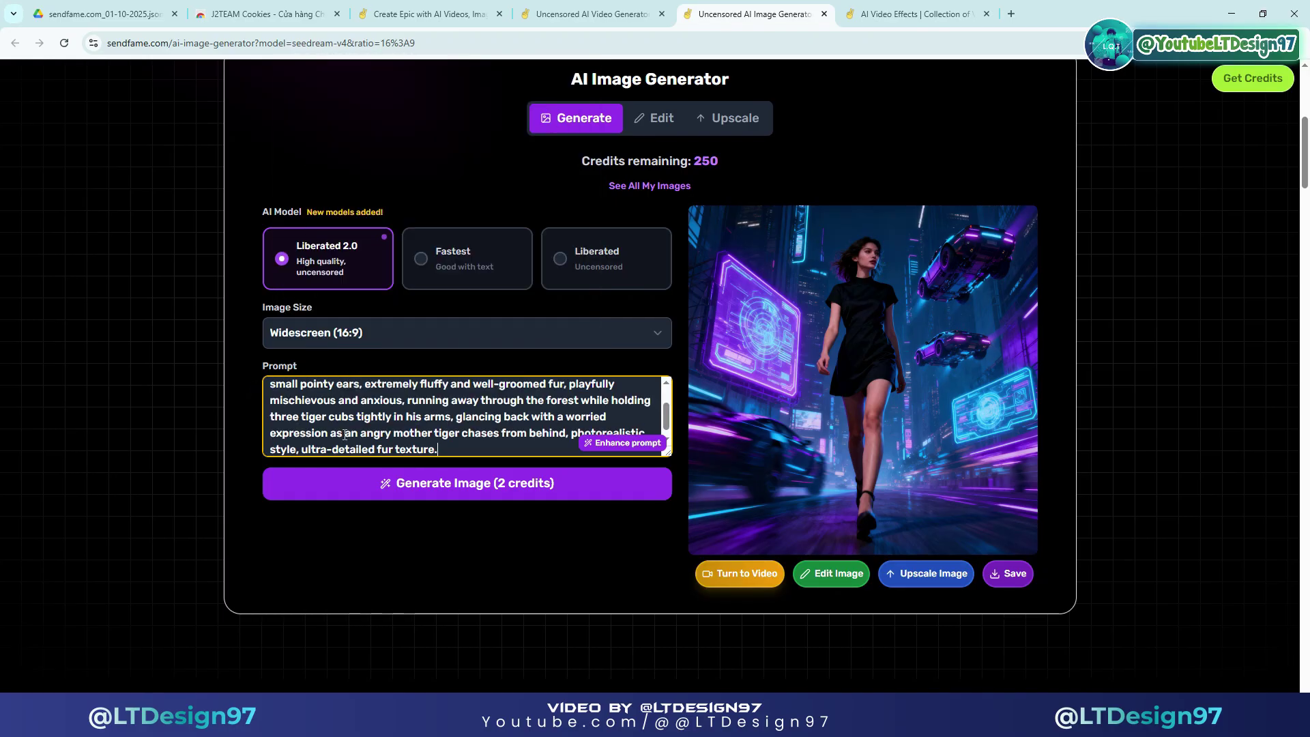
{"action": "scroll", "coordinate": [348, 418], "scroll_direction": "down", "scroll_amount": 2}
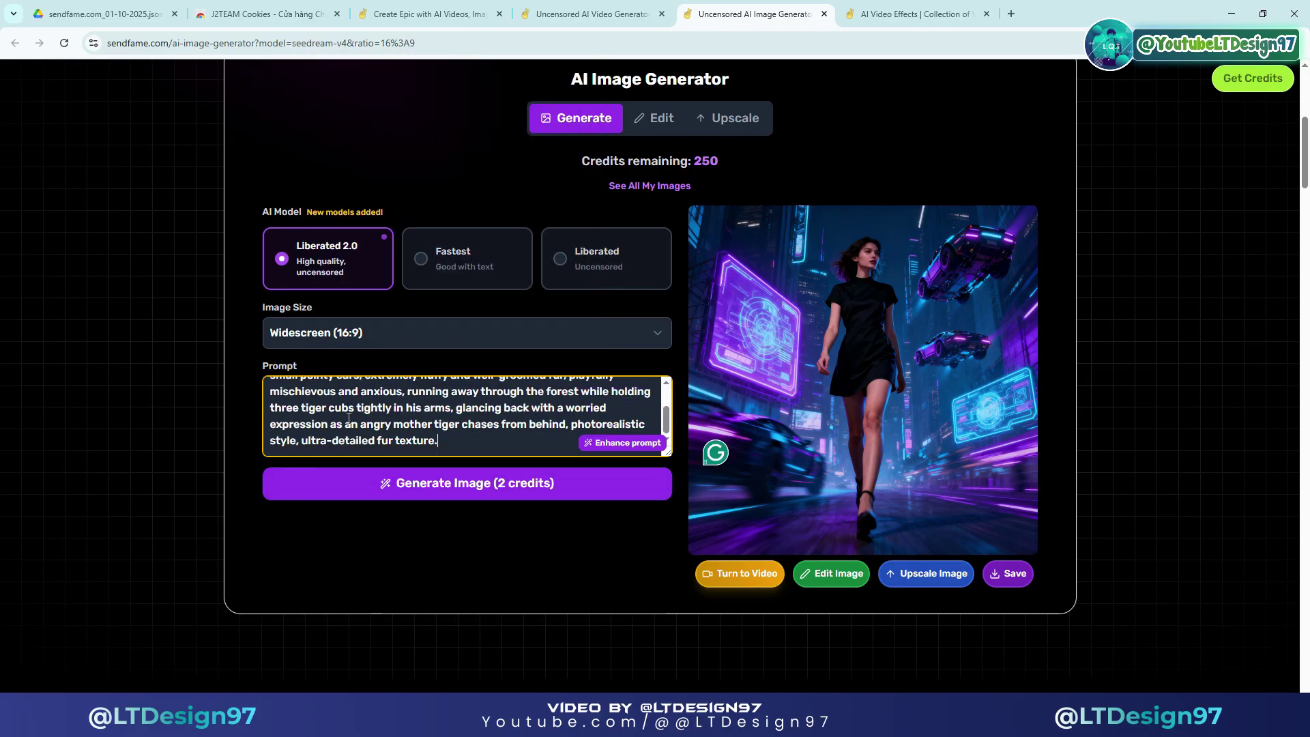
{"action": "left_click", "coordinate": [483, 496]}
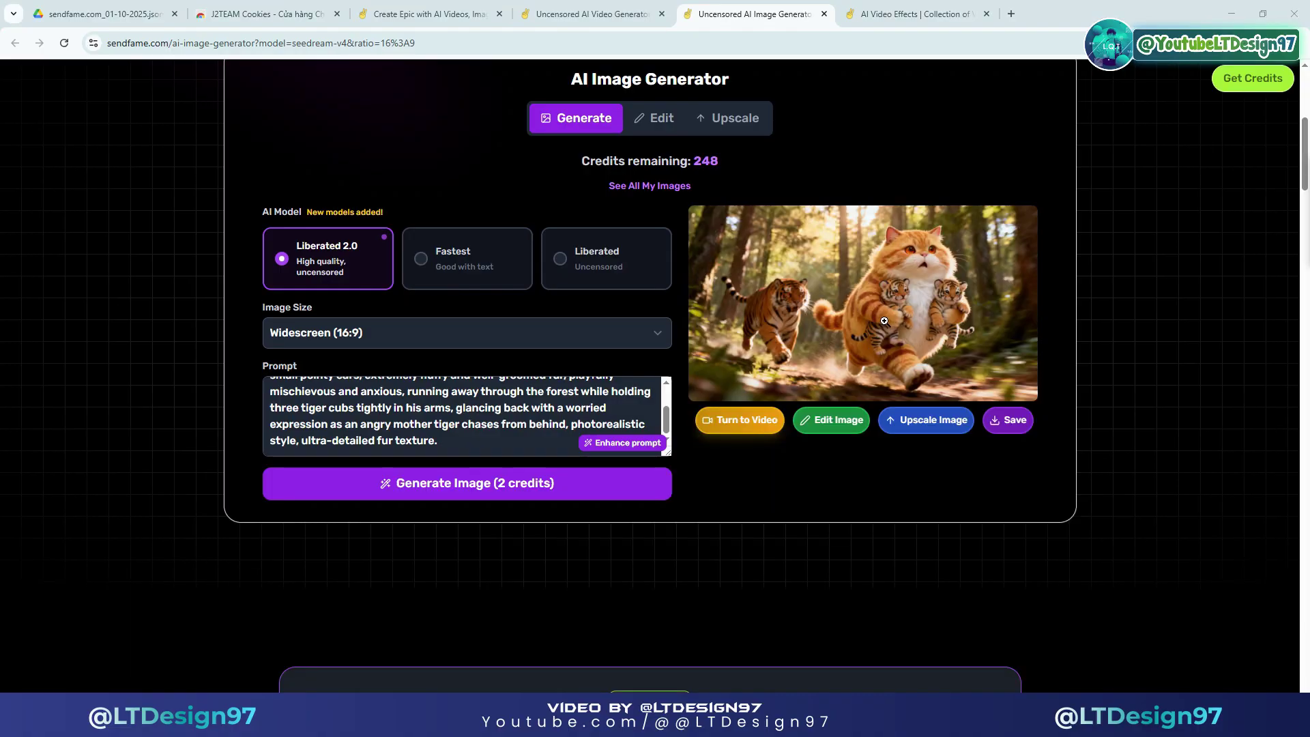
Examine the generated cat image at full size, close the enlarged view, and review the generator section
{"action": "left_click", "coordinate": [884, 320]}
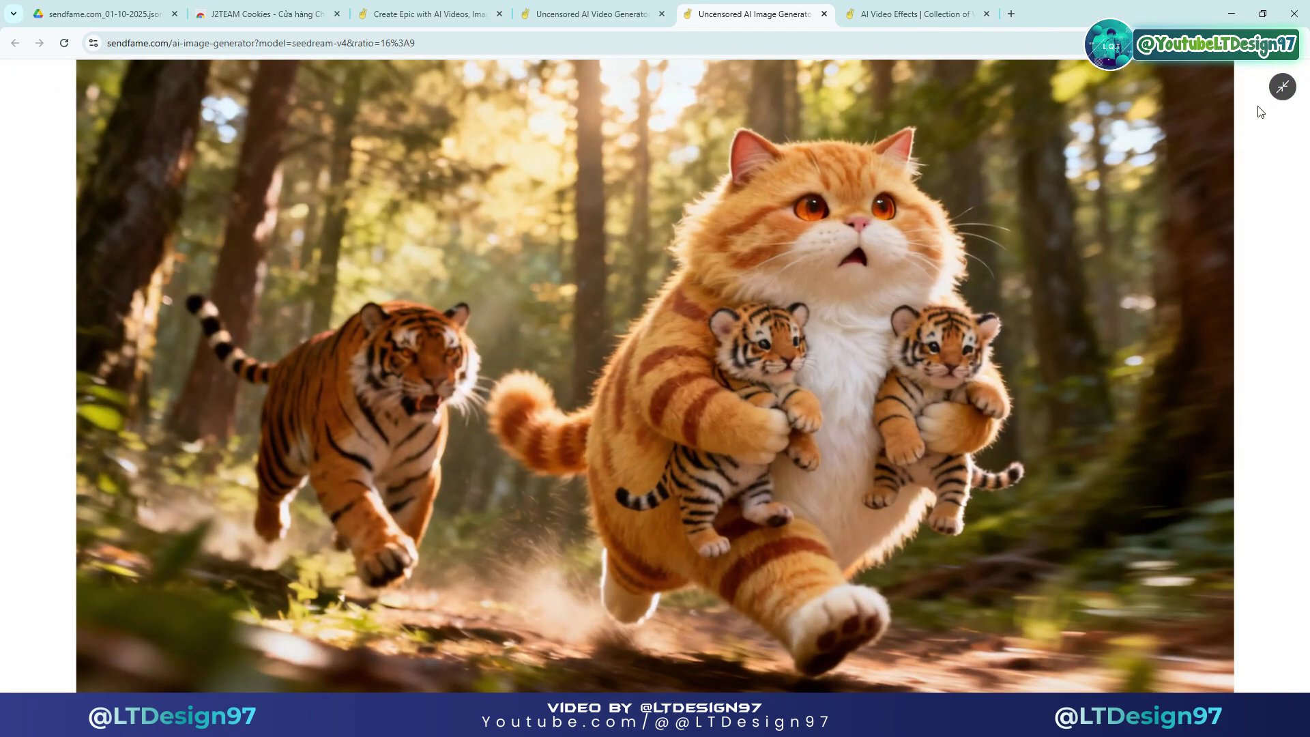
{"action": "left_click", "coordinate": [1273, 92]}
{"action": "scroll", "coordinate": [913, 337], "scroll_direction": "up", "scroll_amount": 1}
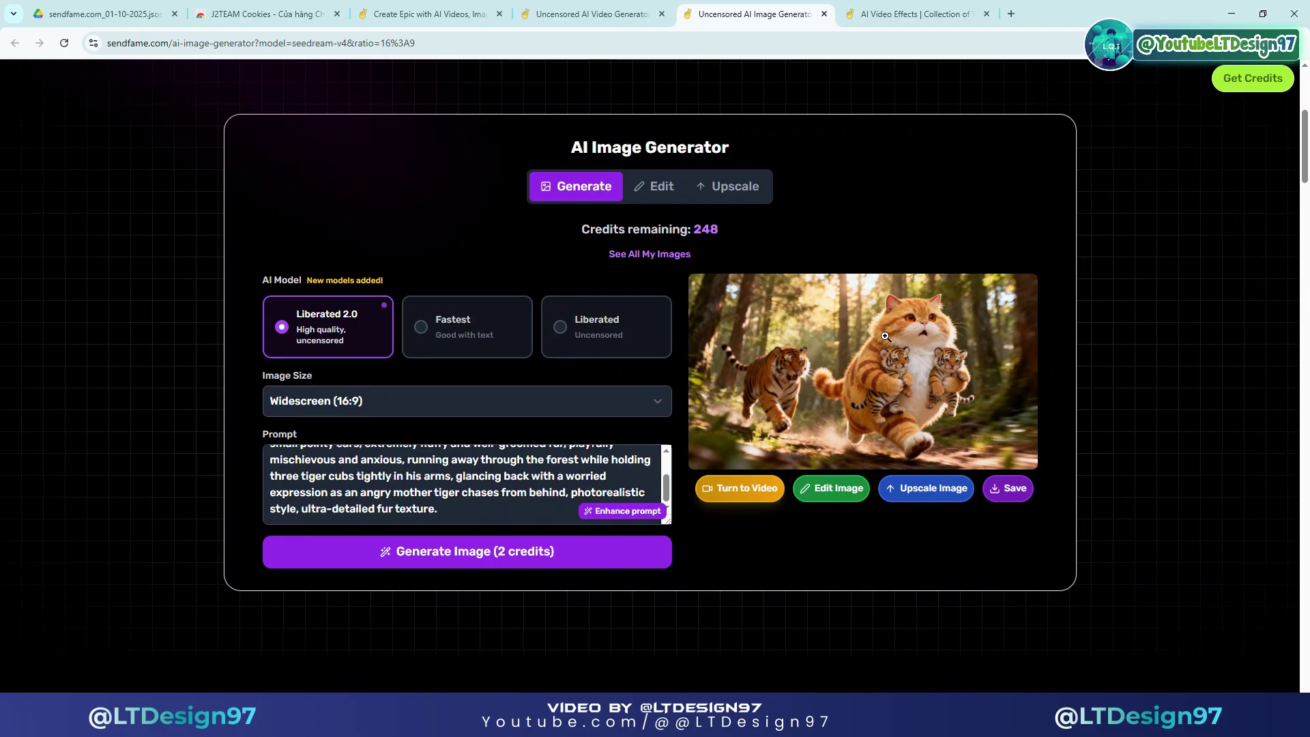
{"action": "scroll", "coordinate": [886, 337], "scroll_direction": "up", "scroll_amount": 4}
{"action": "scroll", "coordinate": [886, 341], "scroll_direction": "down", "scroll_amount": 3}
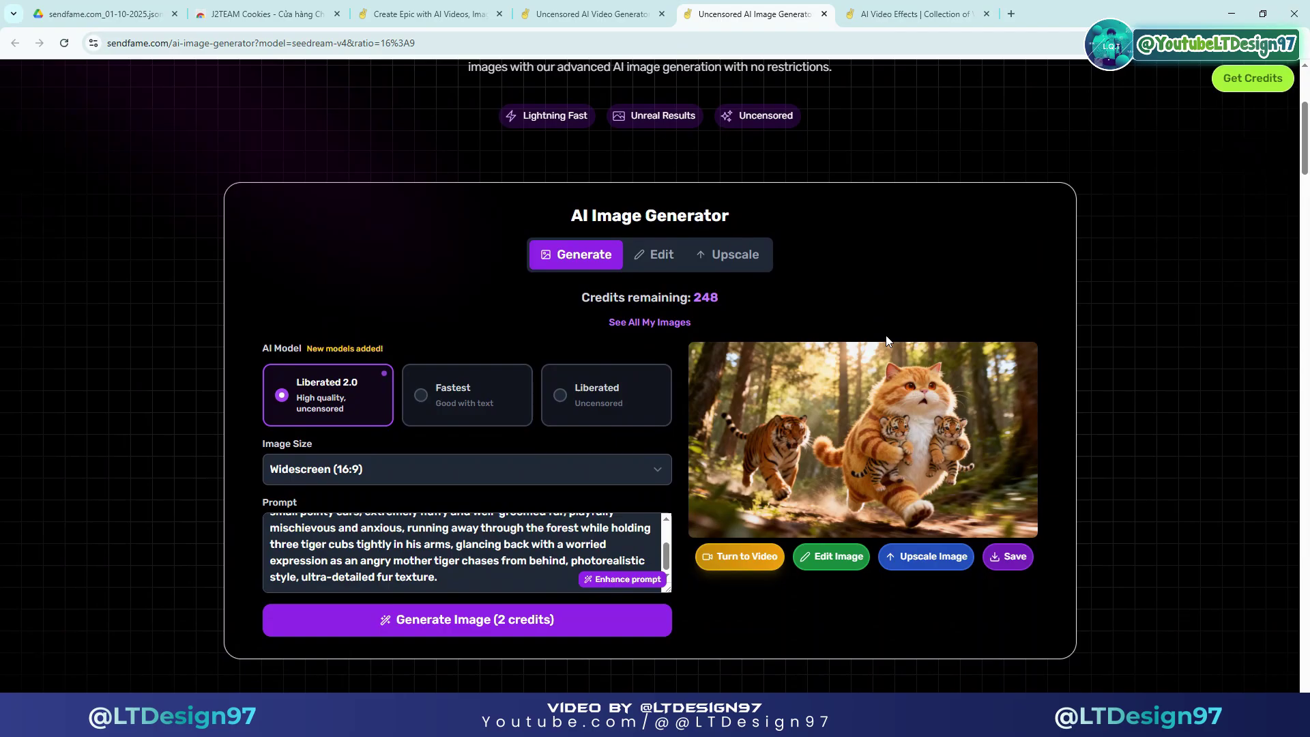
Compare the settings offered by the Liberated and Fastest models, and return to the Liberated 2.0 model
{"action": "left_click", "coordinate": [564, 400]}
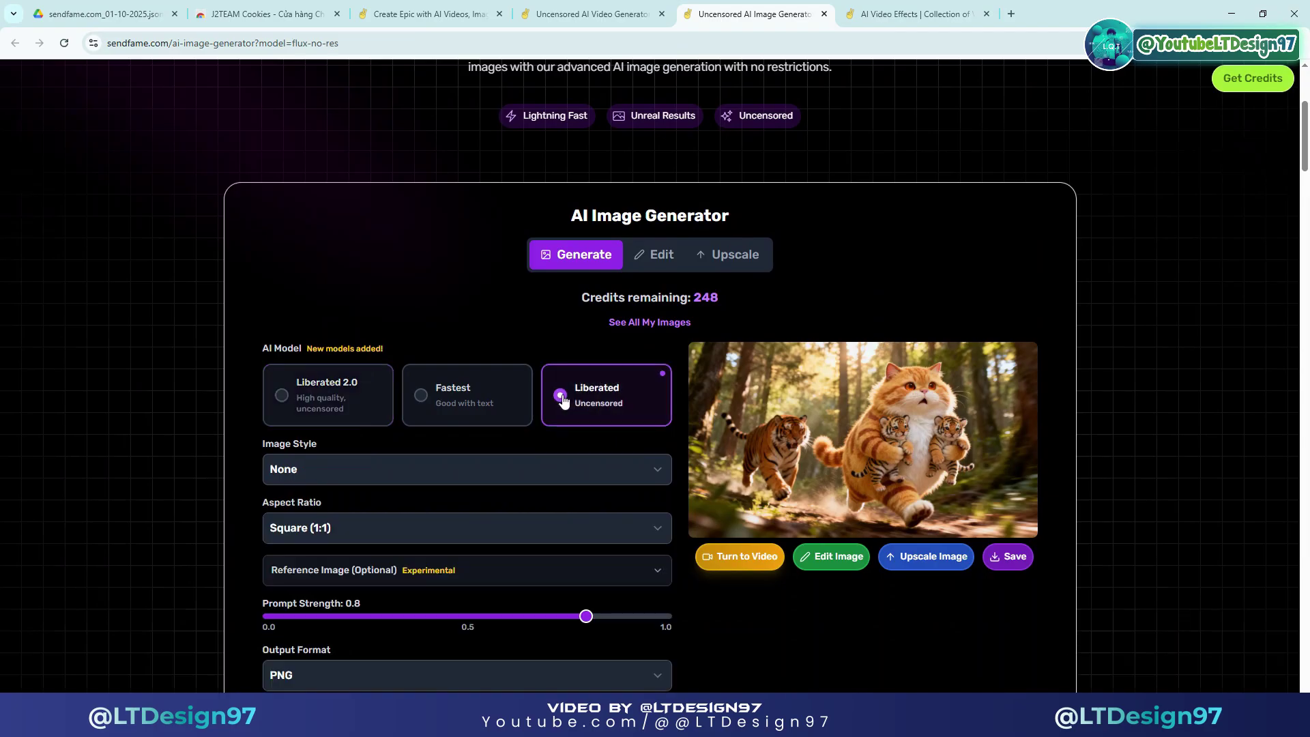
{"action": "scroll", "coordinate": [564, 400], "scroll_direction": "down", "scroll_amount": 3}
{"action": "scroll", "coordinate": [564, 400], "scroll_direction": "up", "scroll_amount": 3}
{"action": "left_click", "coordinate": [426, 391]}
{"action": "scroll", "coordinate": [434, 377], "scroll_direction": "down", "scroll_amount": 4}
{"action": "scroll", "coordinate": [433, 377], "scroll_direction": "up", "scroll_amount": 2}
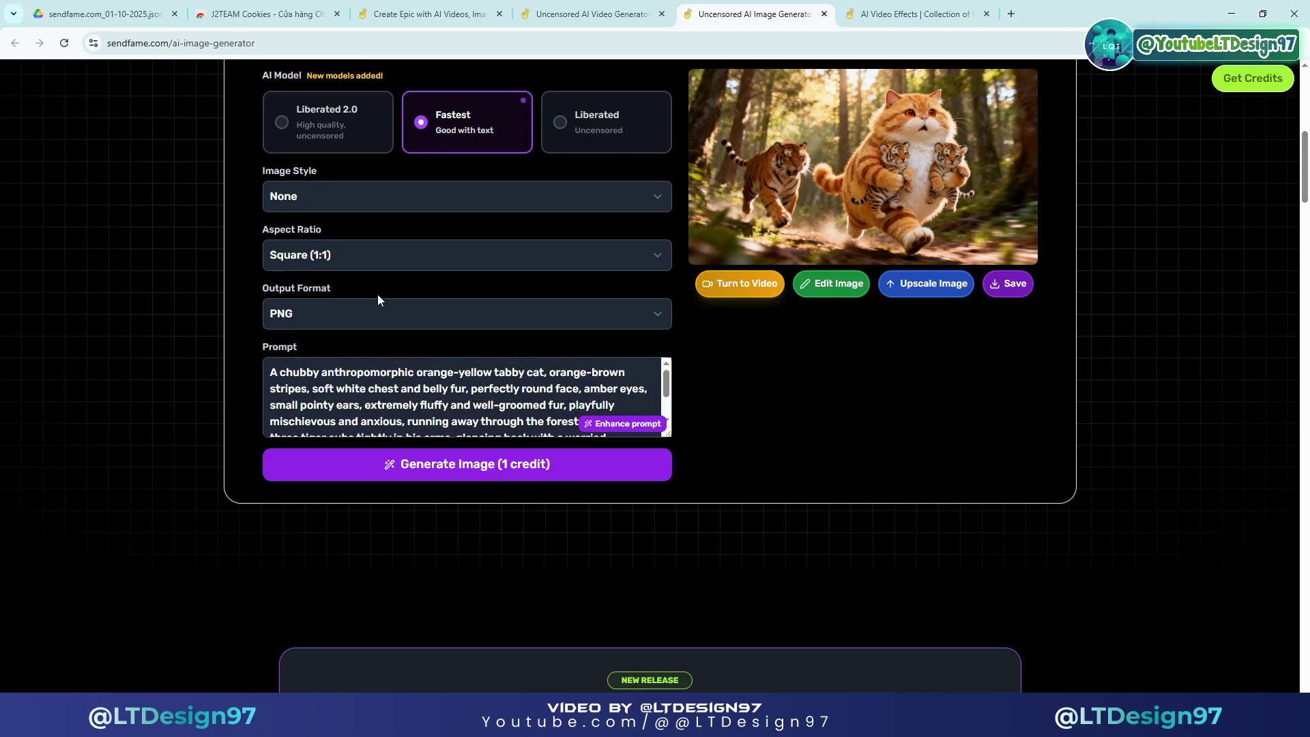
{"action": "scroll", "coordinate": [378, 294], "scroll_direction": "up", "scroll_amount": 3}
{"action": "left_click", "coordinate": [279, 330]}
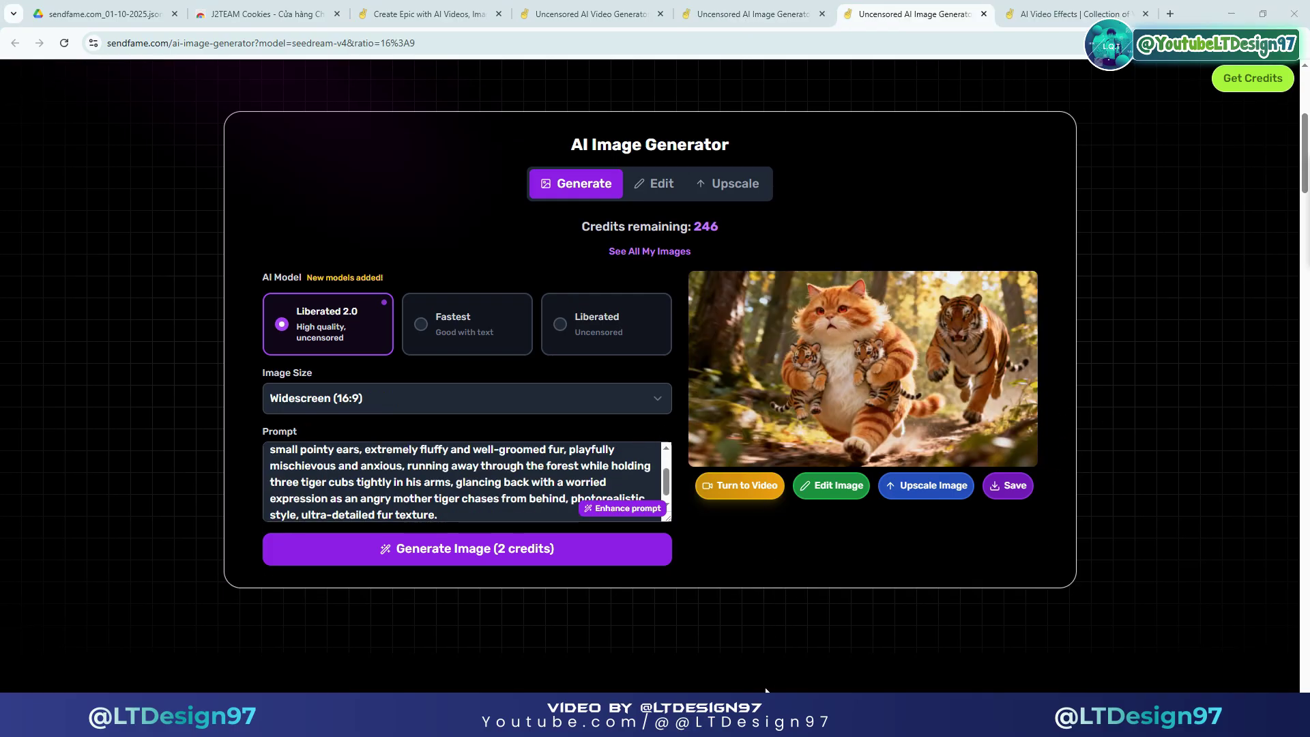
Send the newly generated widescreen cat and tiger image to the image-to-video generator
{"action": "left_click", "coordinate": [747, 486]}
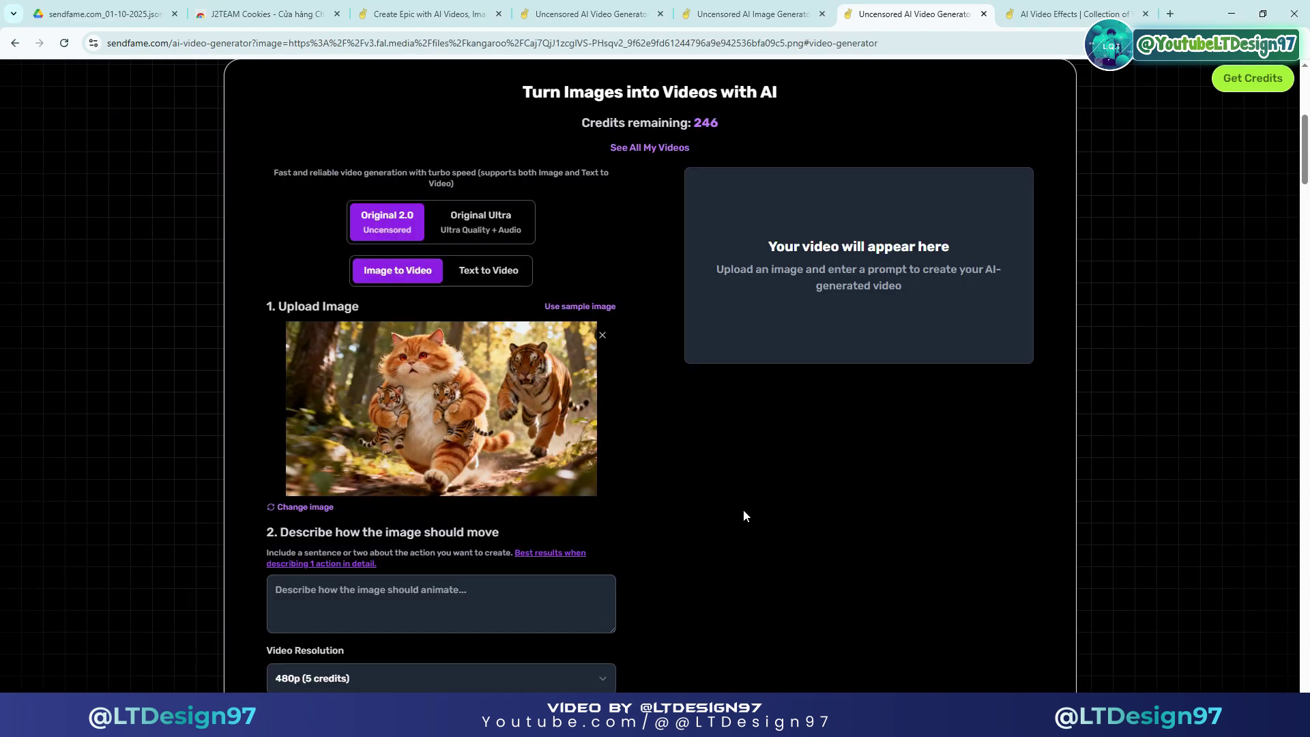
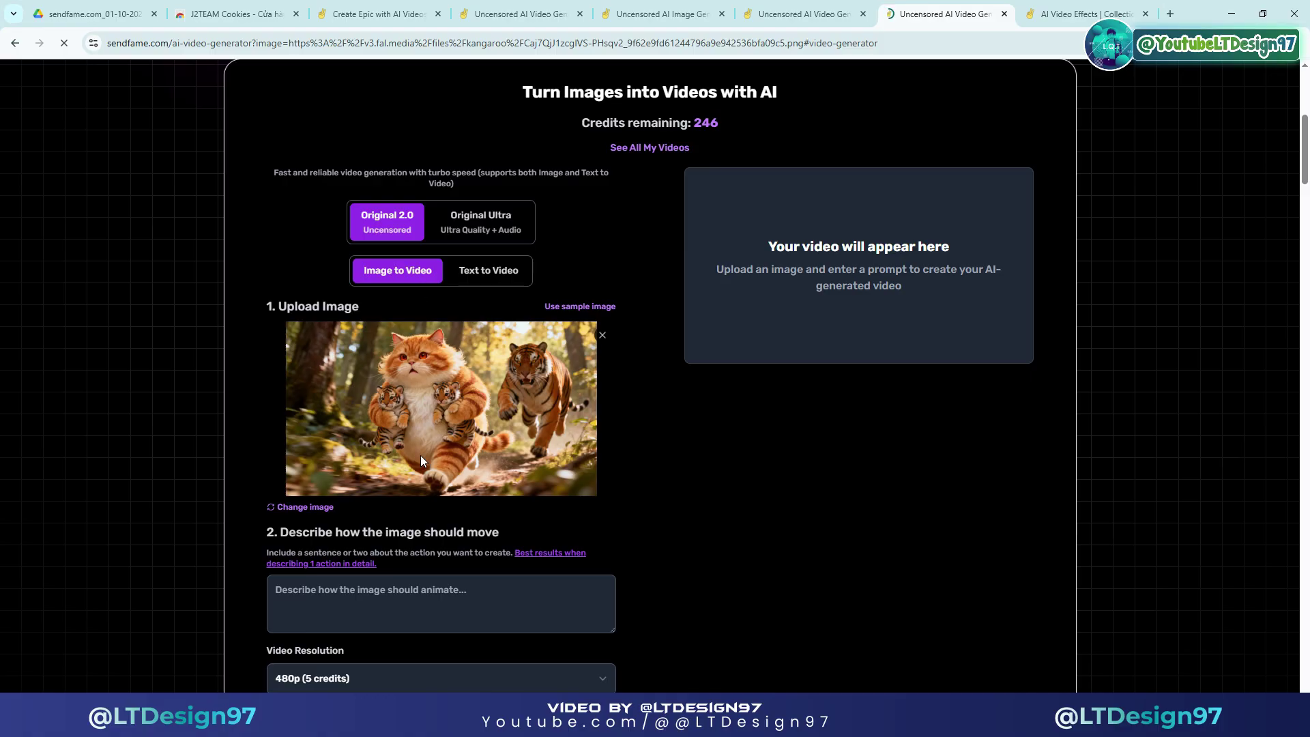
Open the AI Image Generator in the duplicated video generator tab
{"action": "scroll", "coordinate": [785, 245], "scroll_direction": "down", "scroll_amount": 2}
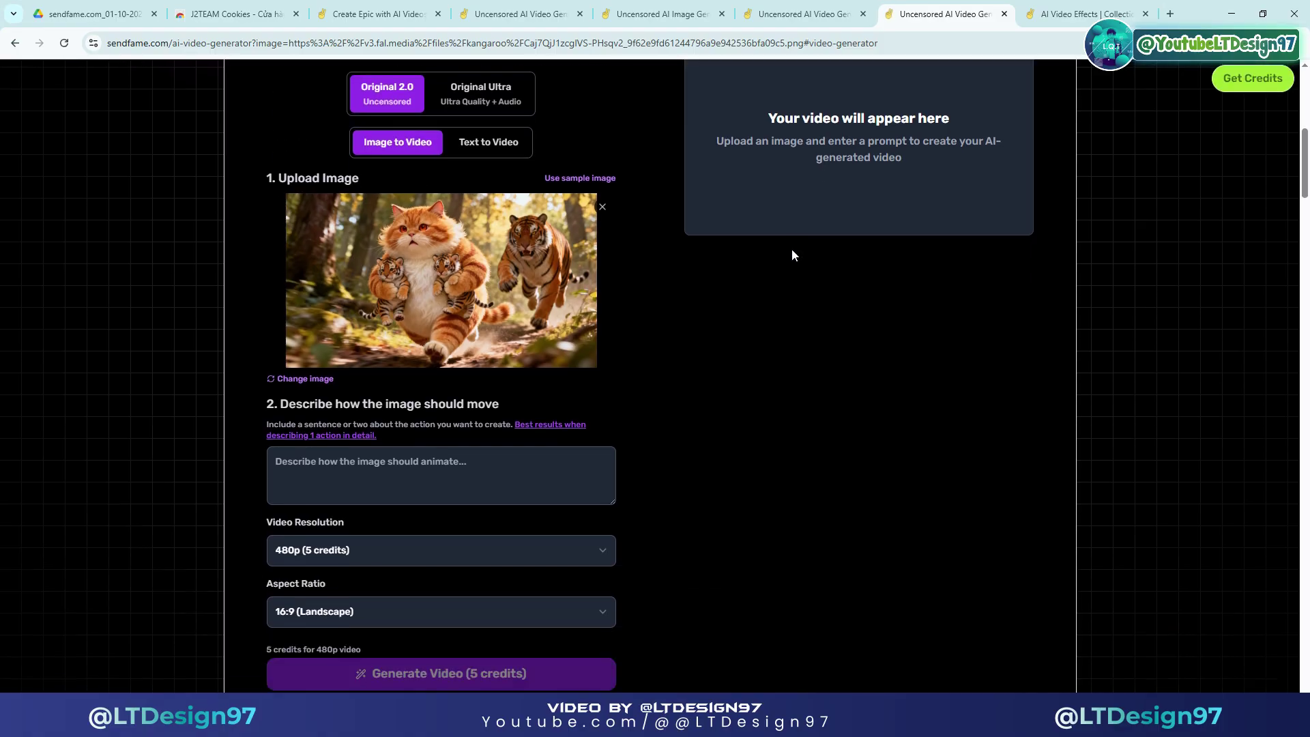
{"action": "scroll", "coordinate": [579, 351], "scroll_direction": "up", "scroll_amount": 1}
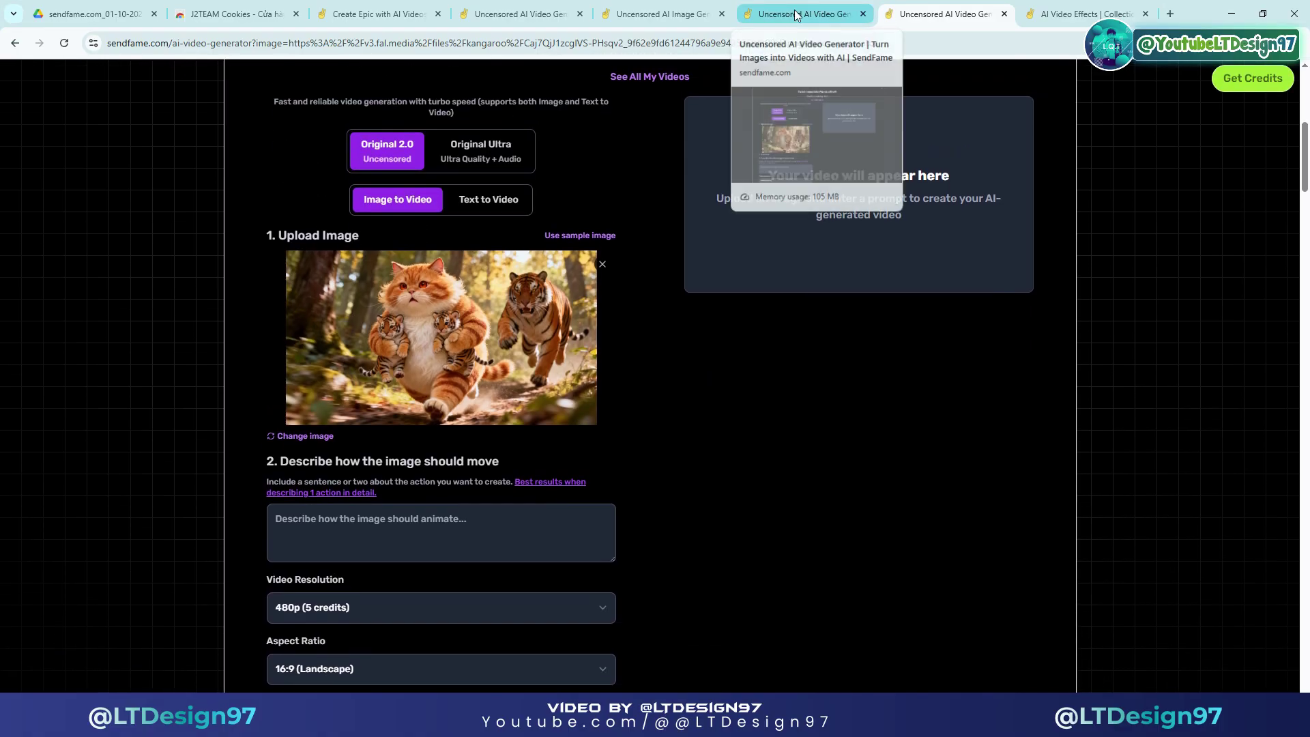
{"action": "scroll", "coordinate": [648, 210], "scroll_direction": "up", "scroll_amount": 5}
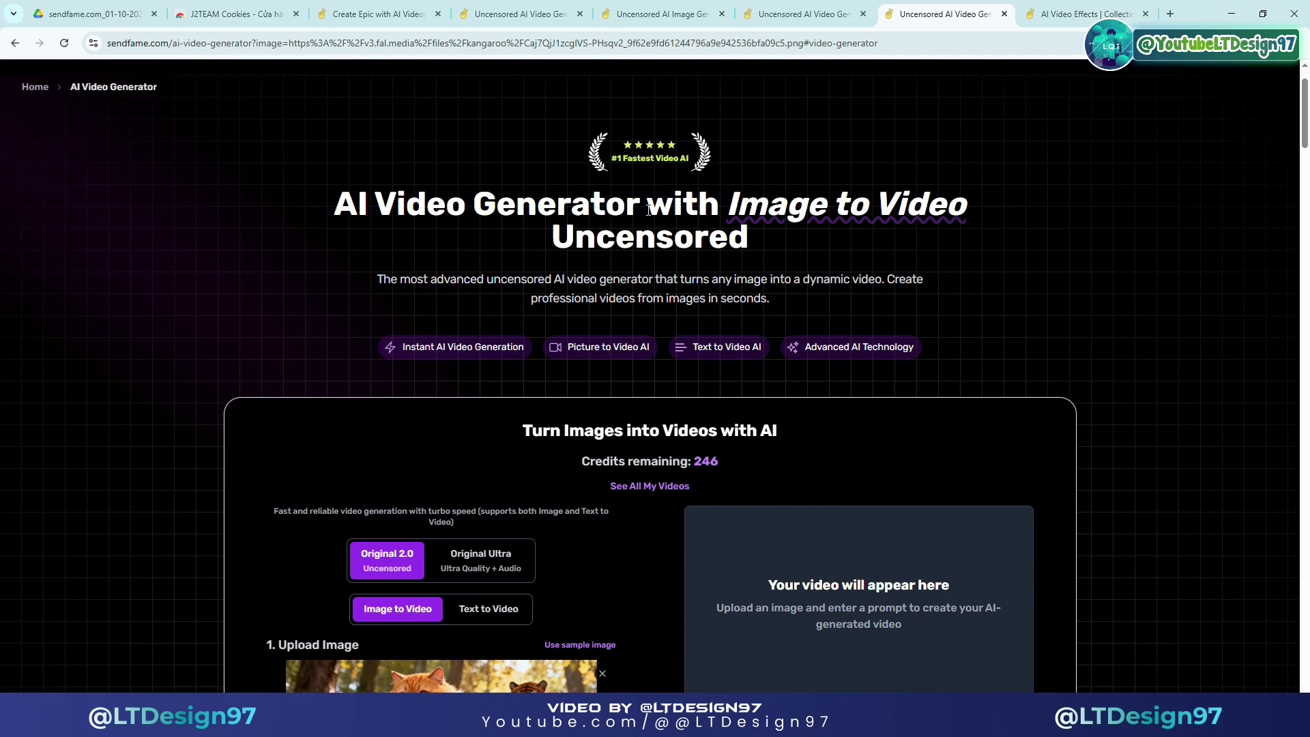
{"action": "mouse_move", "coordinate": [736, 115]}
{"action": "mouse_move", "coordinate": [799, 116]}
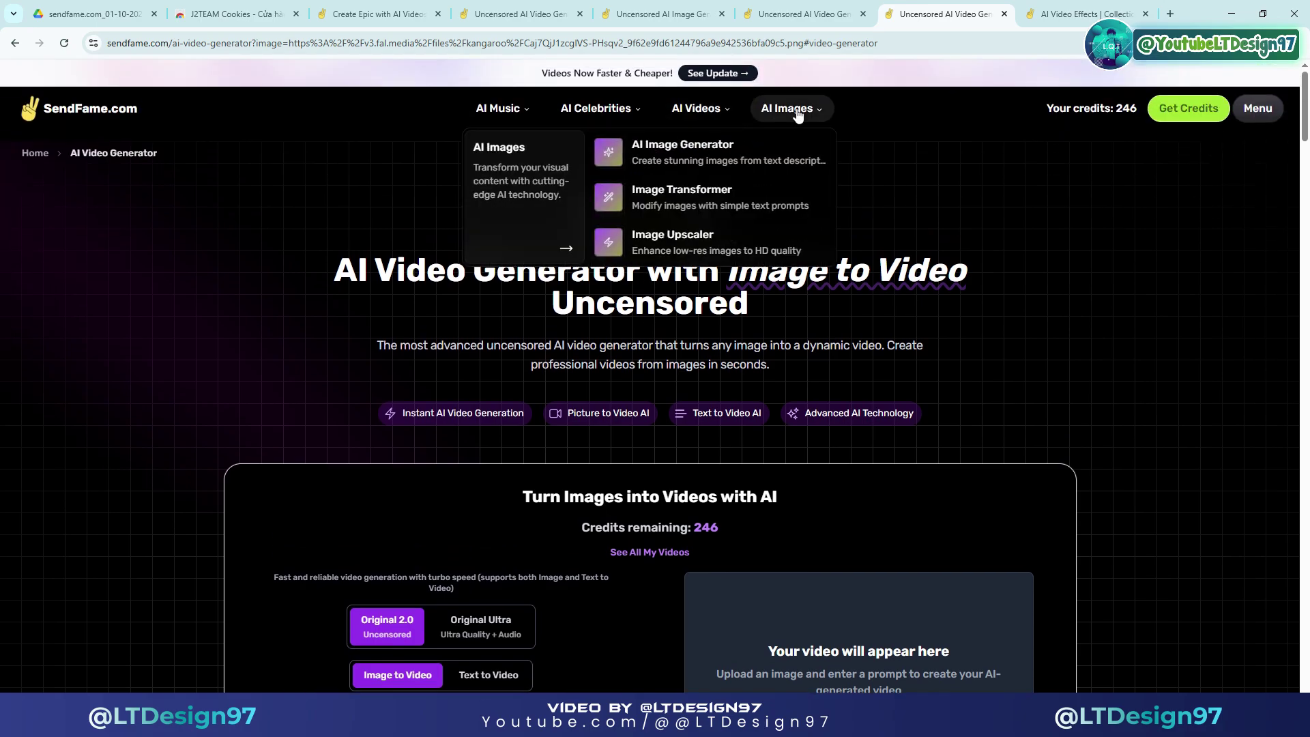
{"action": "left_click", "coordinate": [689, 147]}
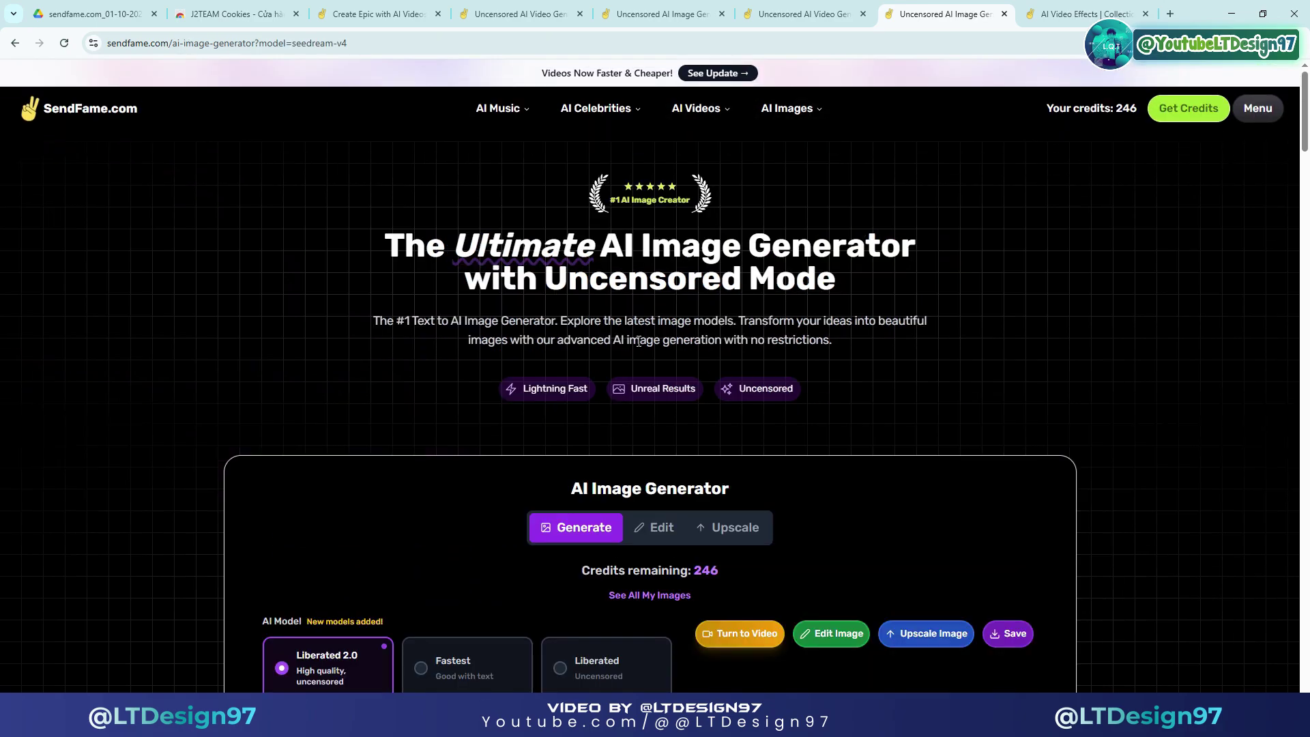
Set the new image's size to Widescreen (16:9)
{"action": "scroll", "coordinate": [626, 341], "scroll_direction": "down", "scroll_amount": 2}
{"action": "scroll", "coordinate": [626, 341], "scroll_direction": "down", "scroll_amount": 4}
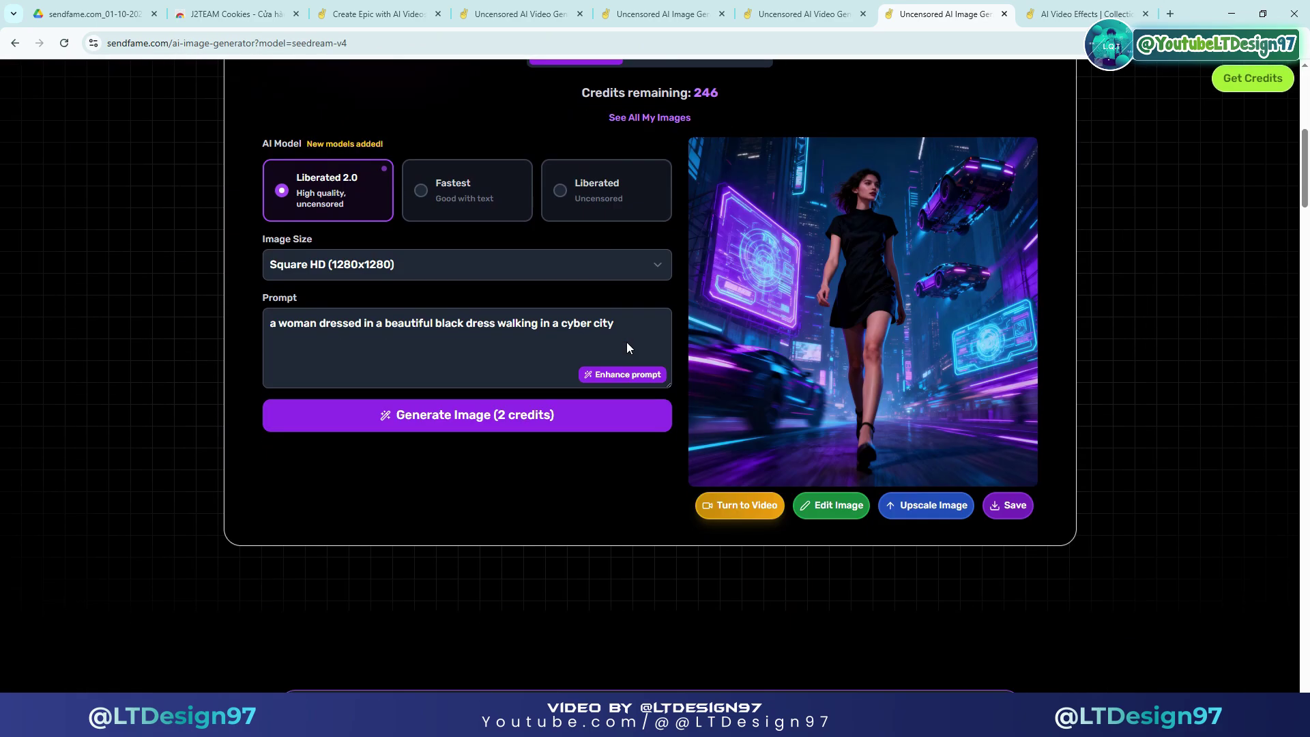
{"action": "left_click", "coordinate": [427, 267]}
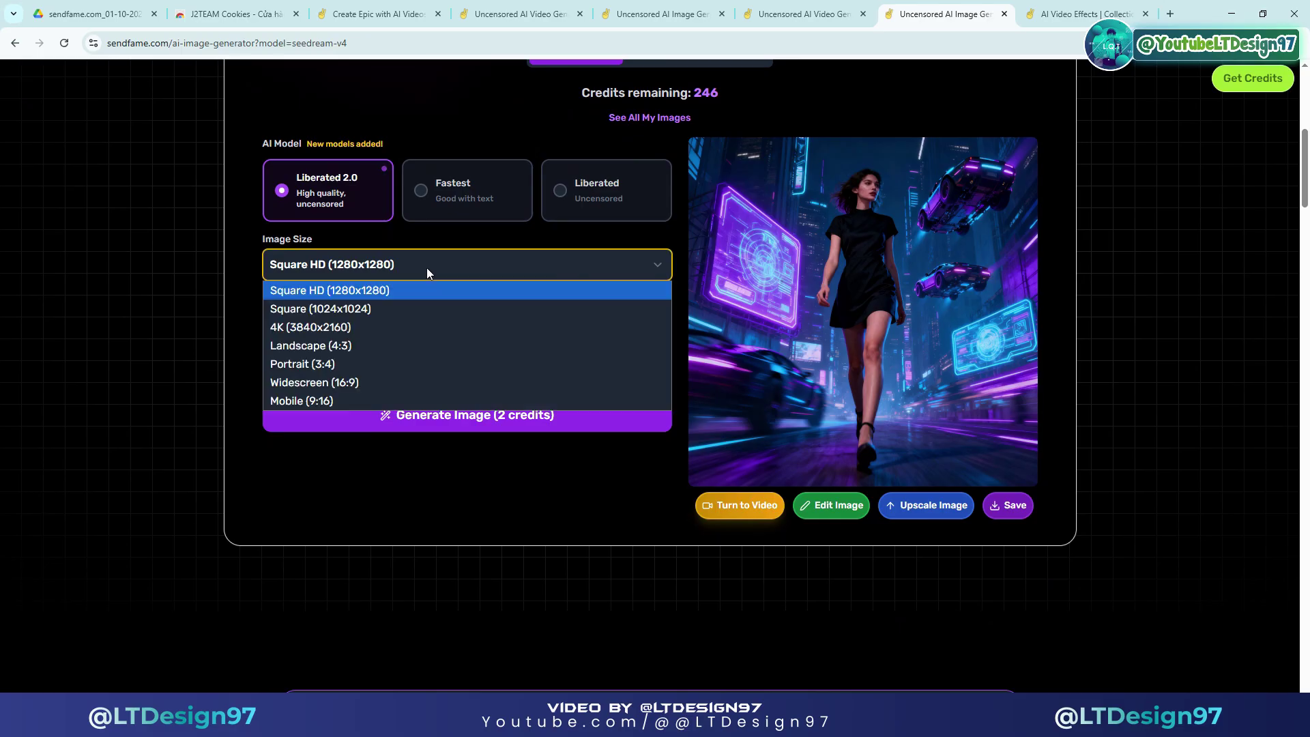
{"action": "left_click", "coordinate": [367, 379]}
{"action": "left_click", "coordinate": [415, 326]}
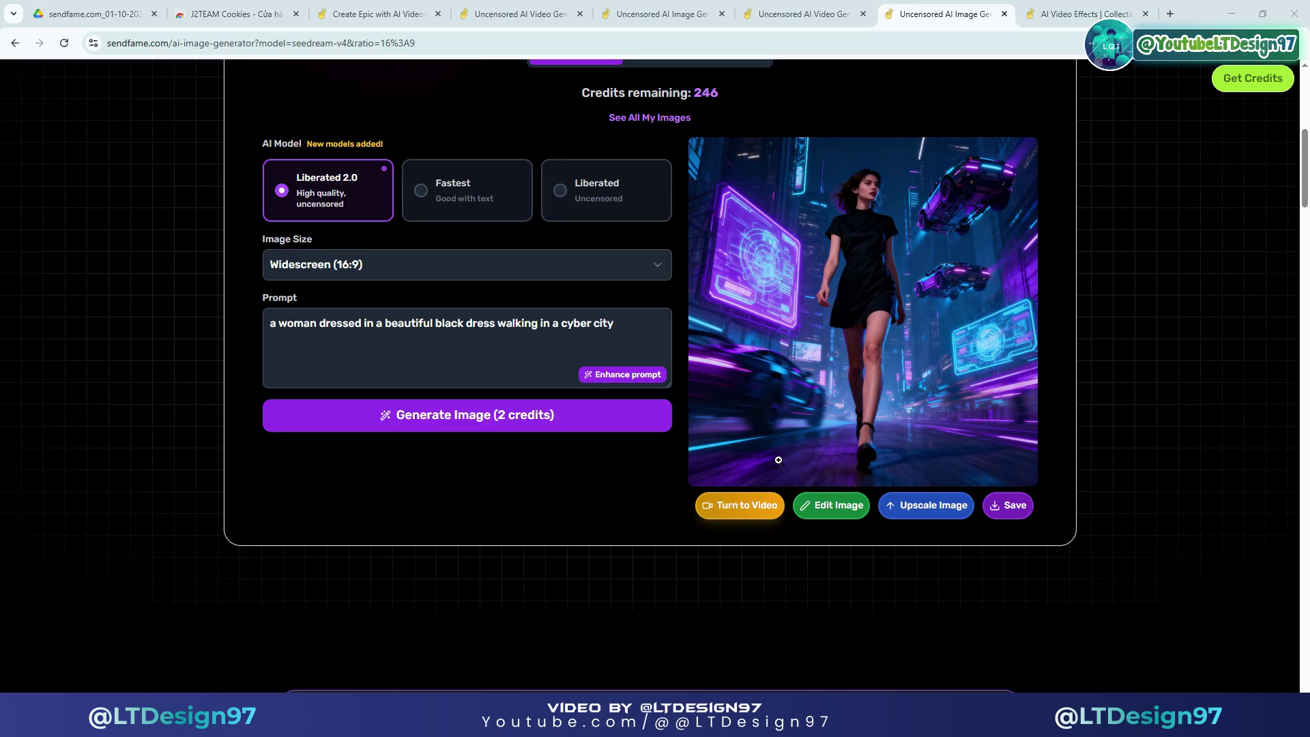
Replace the sample prompt with the copied text about the cat sitting in a cozy home with three playing tiger cubs, and generate the image
{"action": "left_click", "coordinate": [482, 330]}
{"action": "key", "text": "ctrl+a"}
{"action": "key", "text": "ctrl+v"}
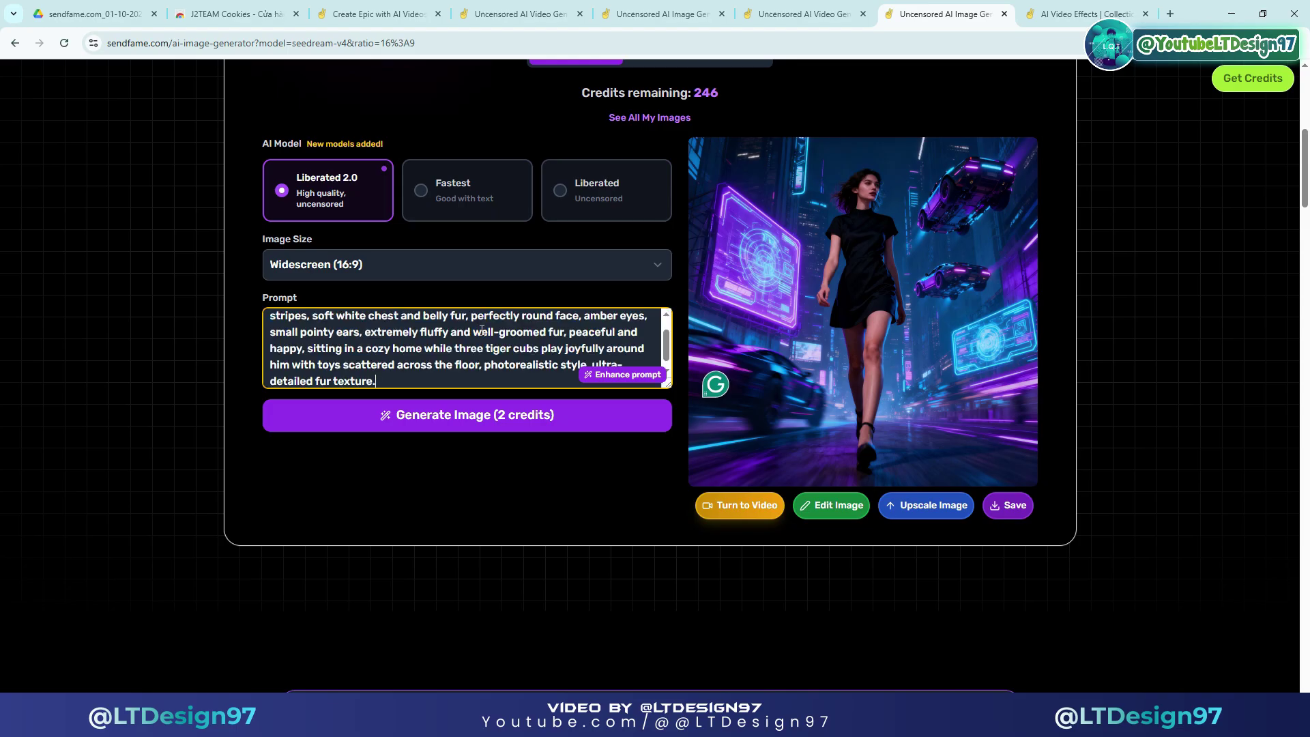
{"action": "scroll", "coordinate": [481, 330], "scroll_direction": "up", "scroll_amount": 1}
{"action": "scroll", "coordinate": [587, 368], "scroll_direction": "down", "scroll_amount": 2}
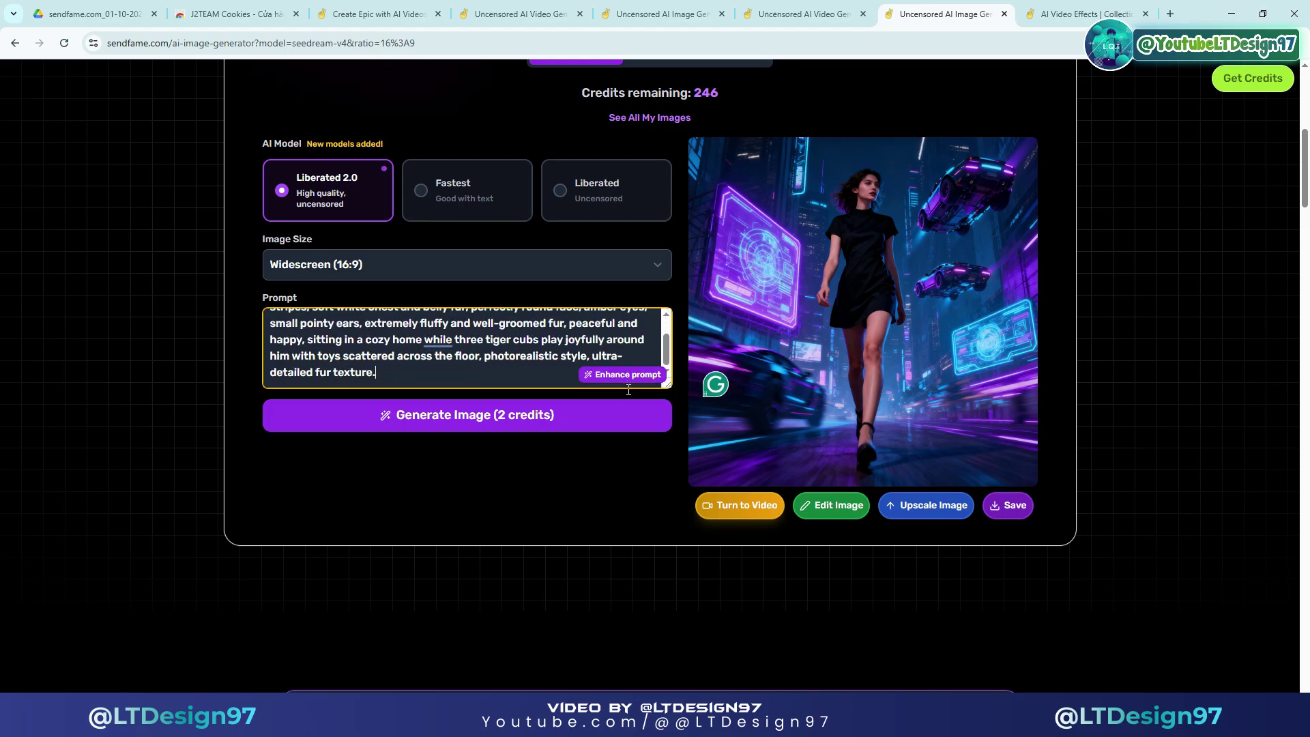
{"action": "left_click", "coordinate": [569, 415]}
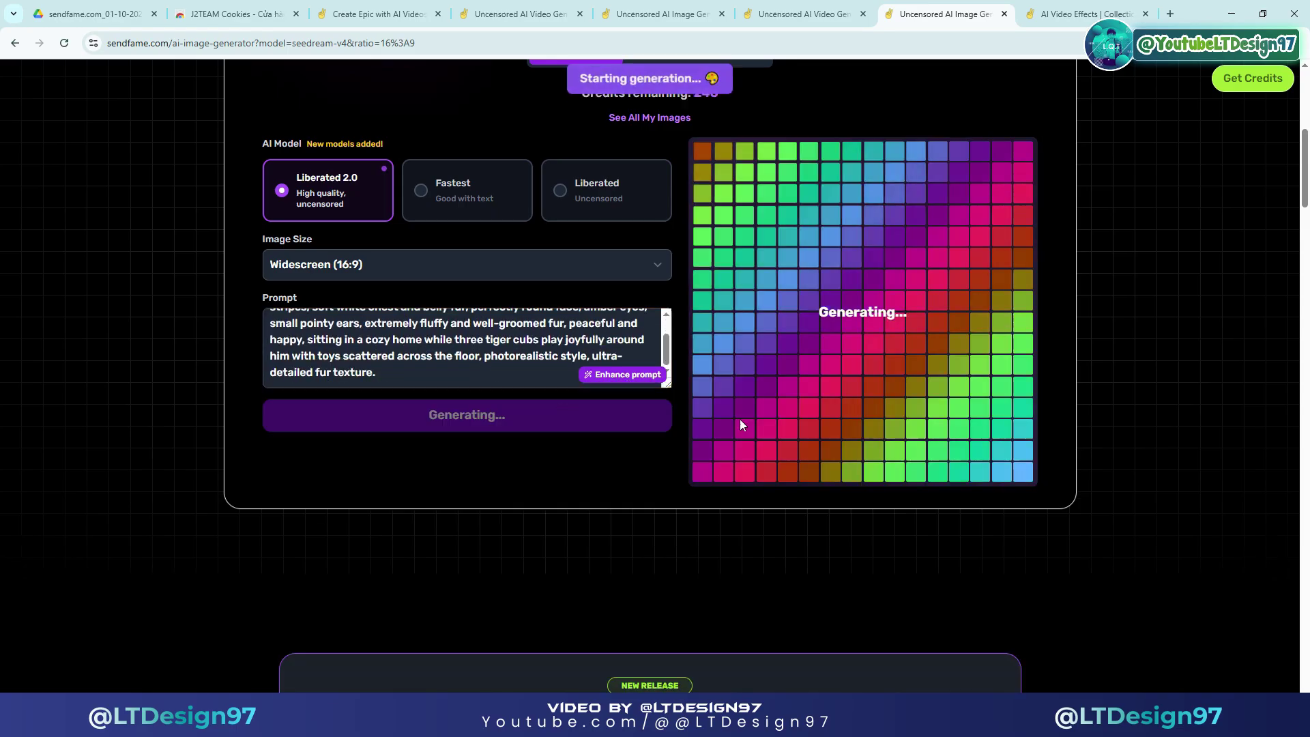
{"action": "scroll", "coordinate": [1115, 421], "scroll_direction": "up", "scroll_amount": 1}
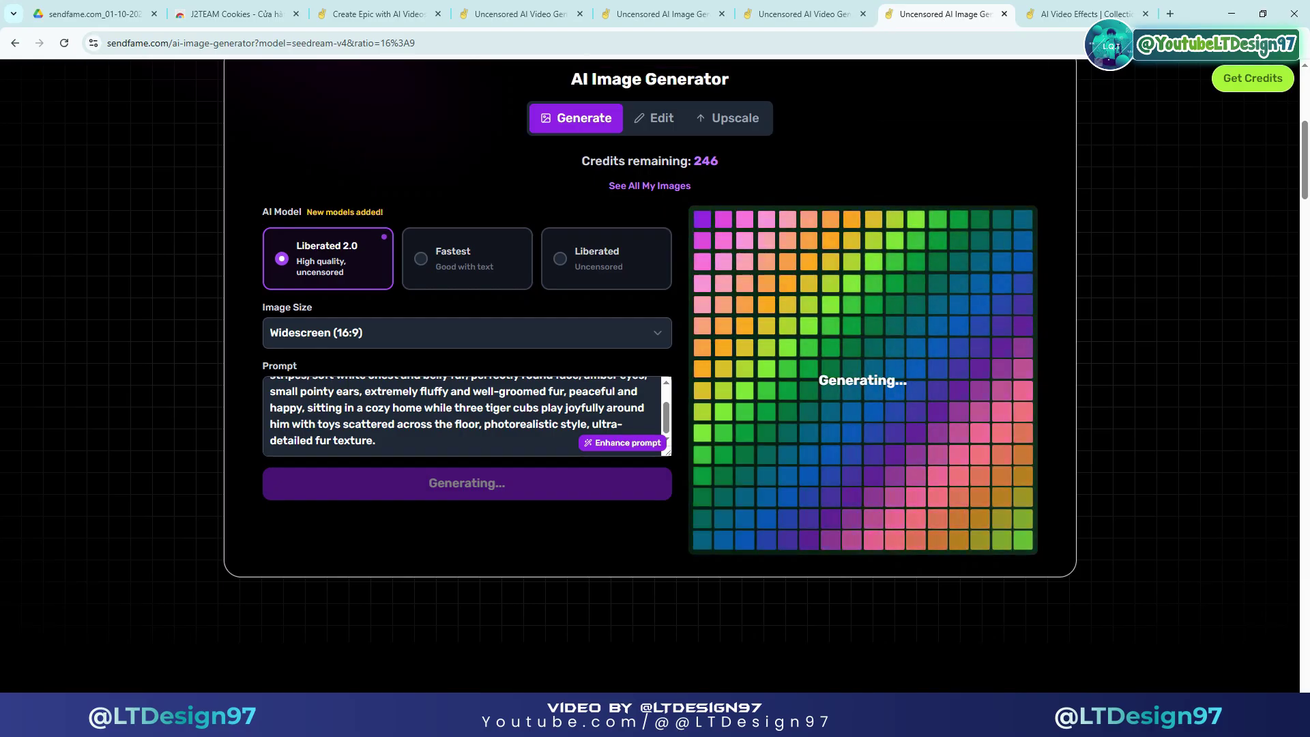
{"action": "scroll", "coordinate": [913, 582], "scroll_direction": "up", "scroll_amount": 1}
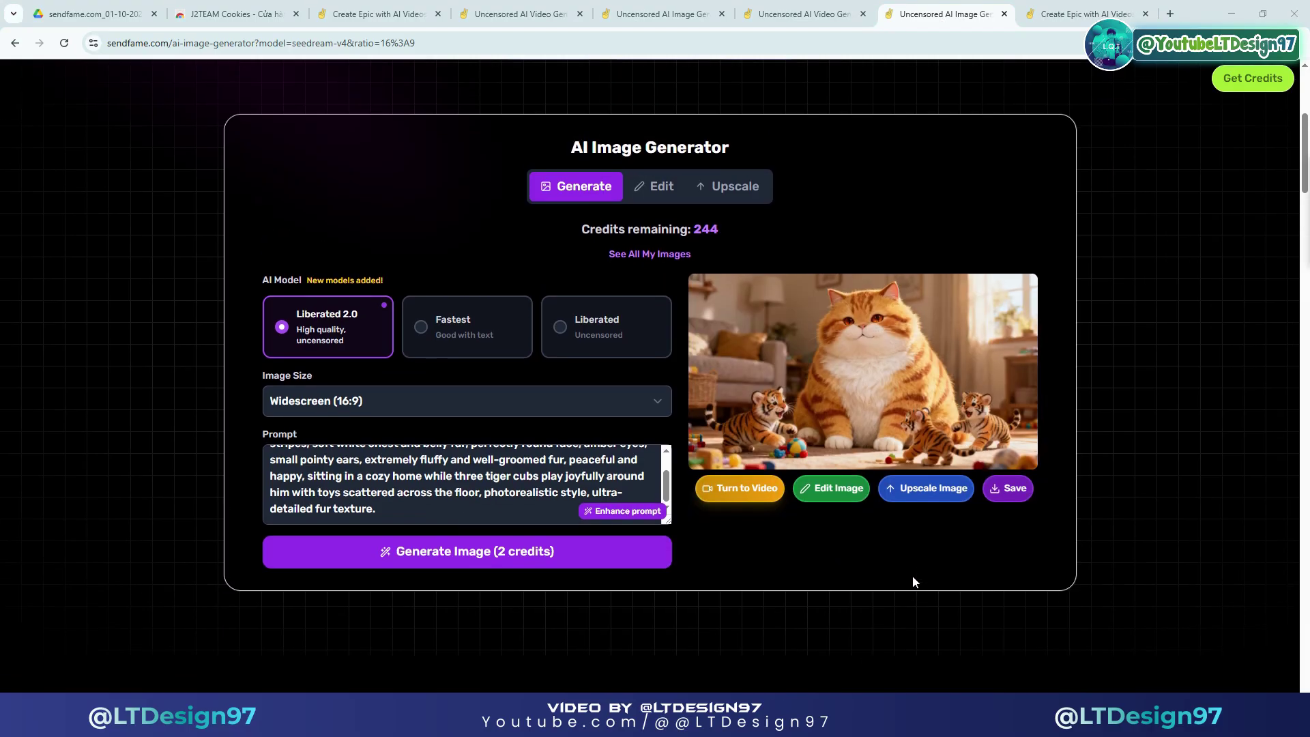
Send the cozy-home cat image to the image-to-video generator and review its video settings
{"action": "left_click", "coordinate": [736, 494]}
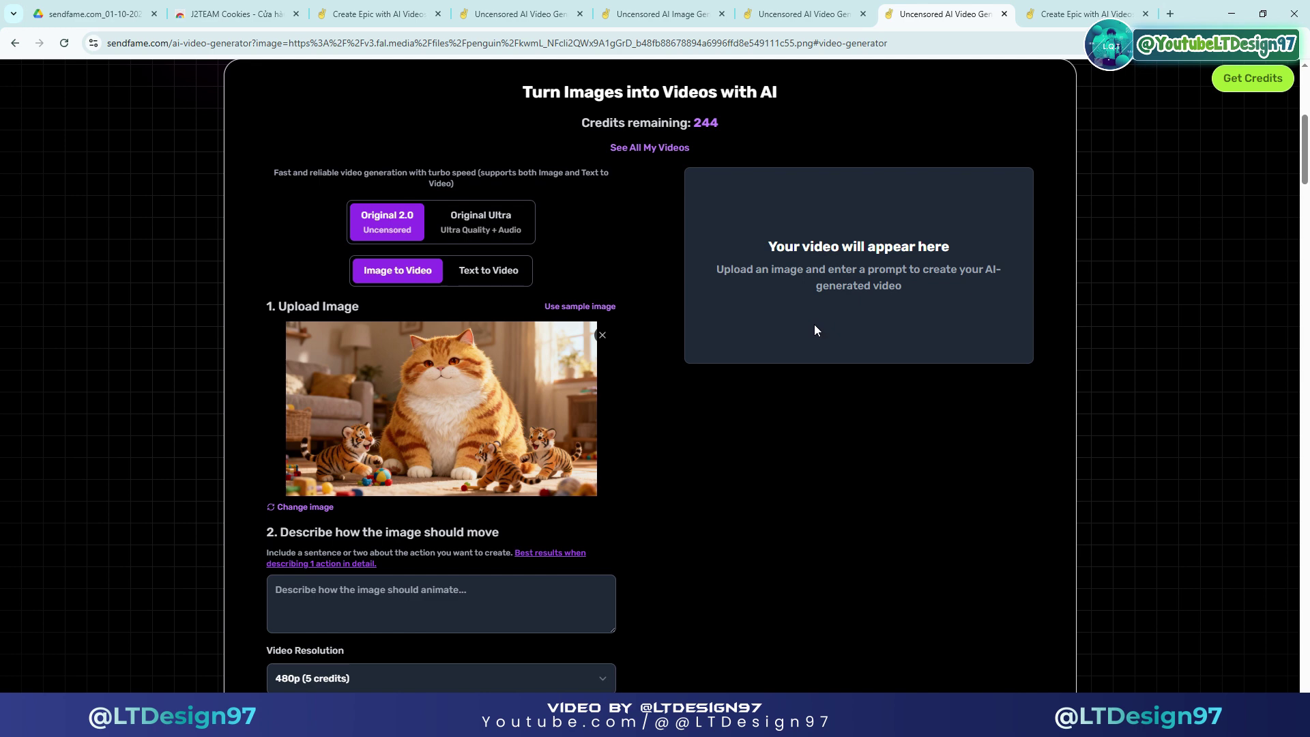
{"action": "scroll", "coordinate": [813, 325], "scroll_direction": "down", "scroll_amount": 1}
{"action": "scroll", "coordinate": [466, 437], "scroll_direction": "down", "scroll_amount": 1}
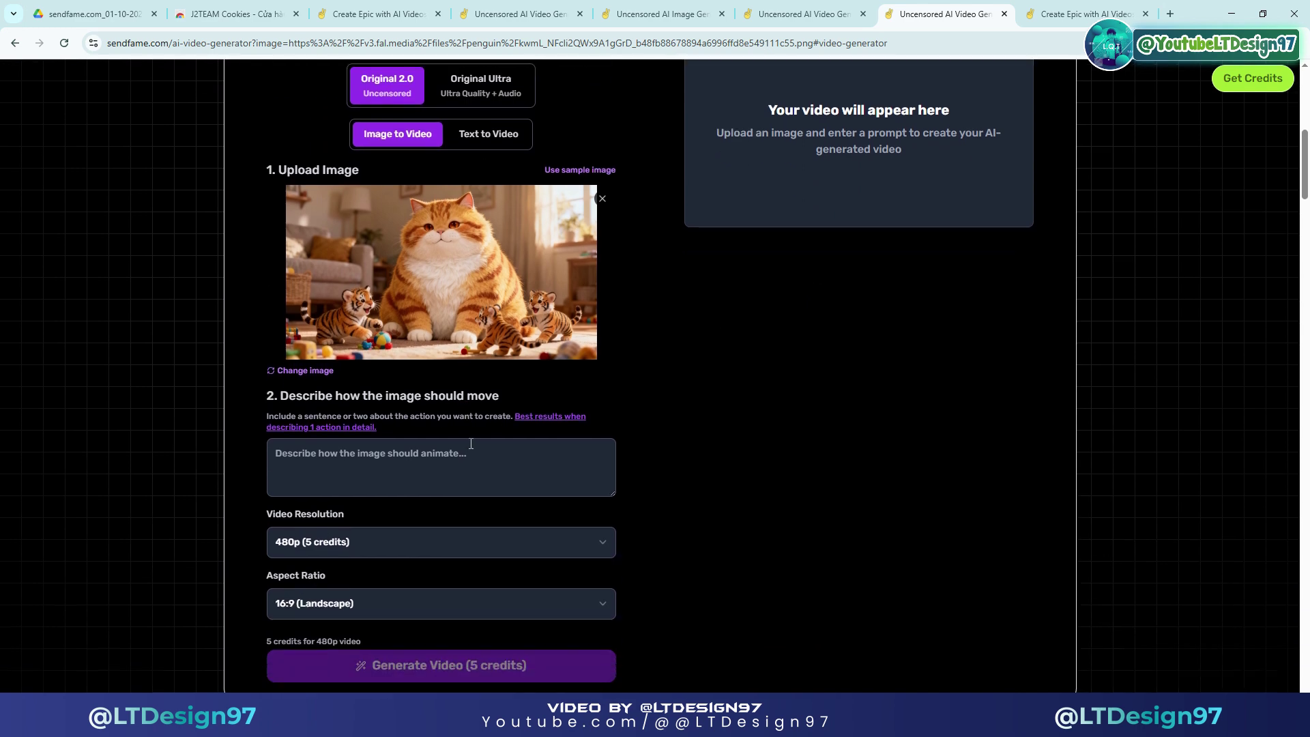
{"action": "scroll", "coordinate": [470, 447], "scroll_direction": "down", "scroll_amount": 1}
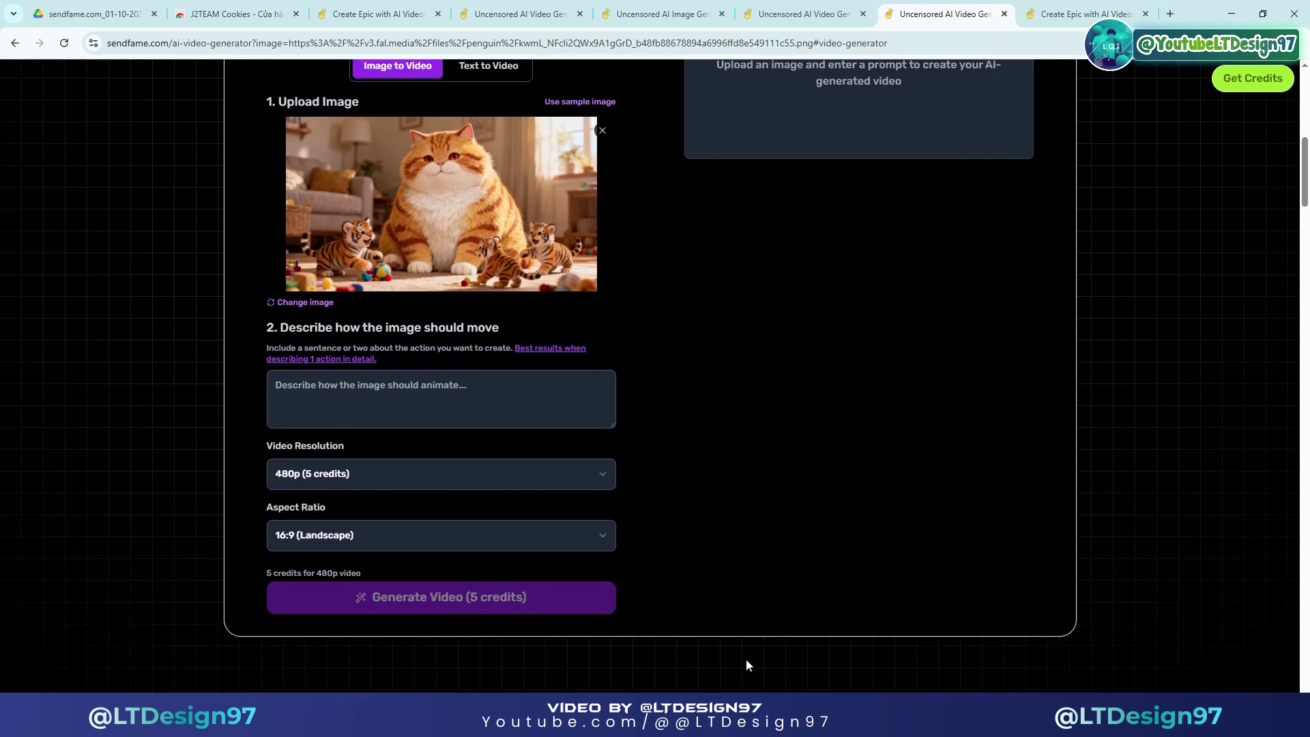
{"action": "scroll", "coordinate": [807, 475], "scroll_direction": "up", "scroll_amount": 3}
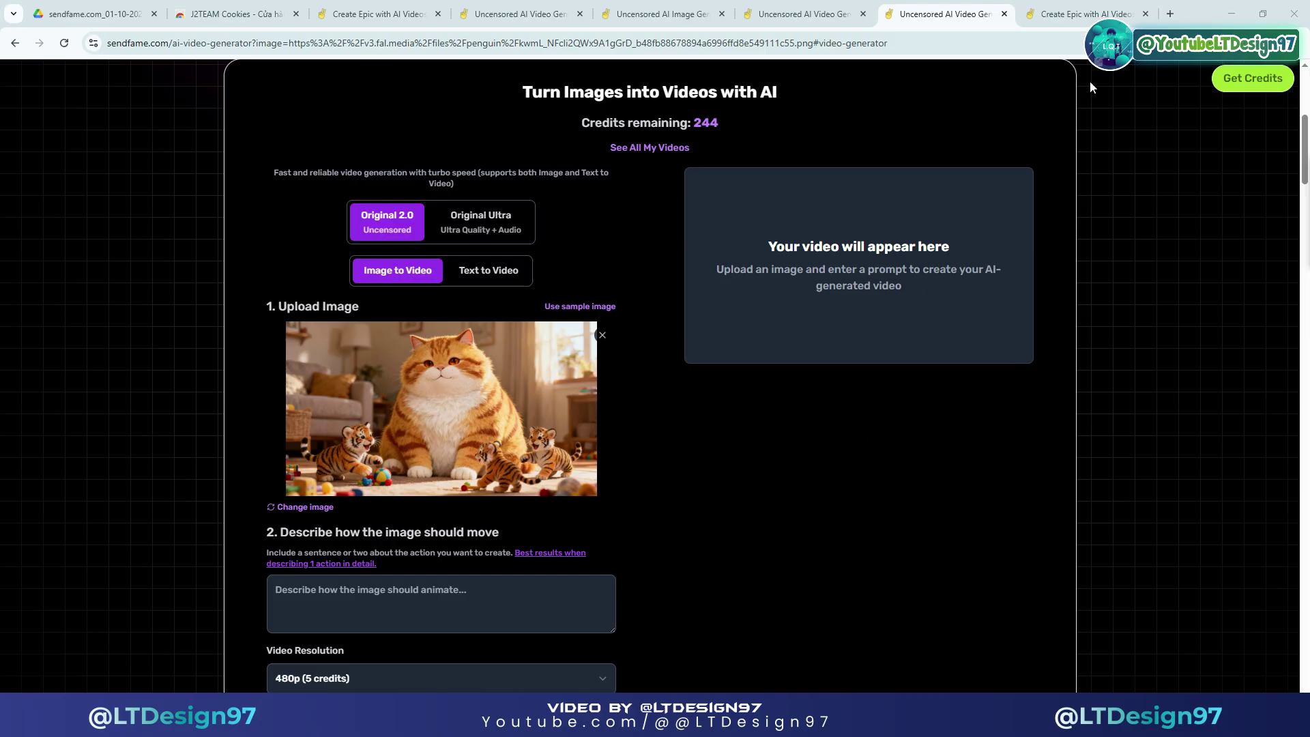
Duplicate the browser tab holding the cozy-home cat image in the video generator
{"action": "left_click", "coordinate": [1092, 15]}
{"action": "left_click", "coordinate": [959, 13]}
{"action": "right_click", "coordinate": [960, 13]}
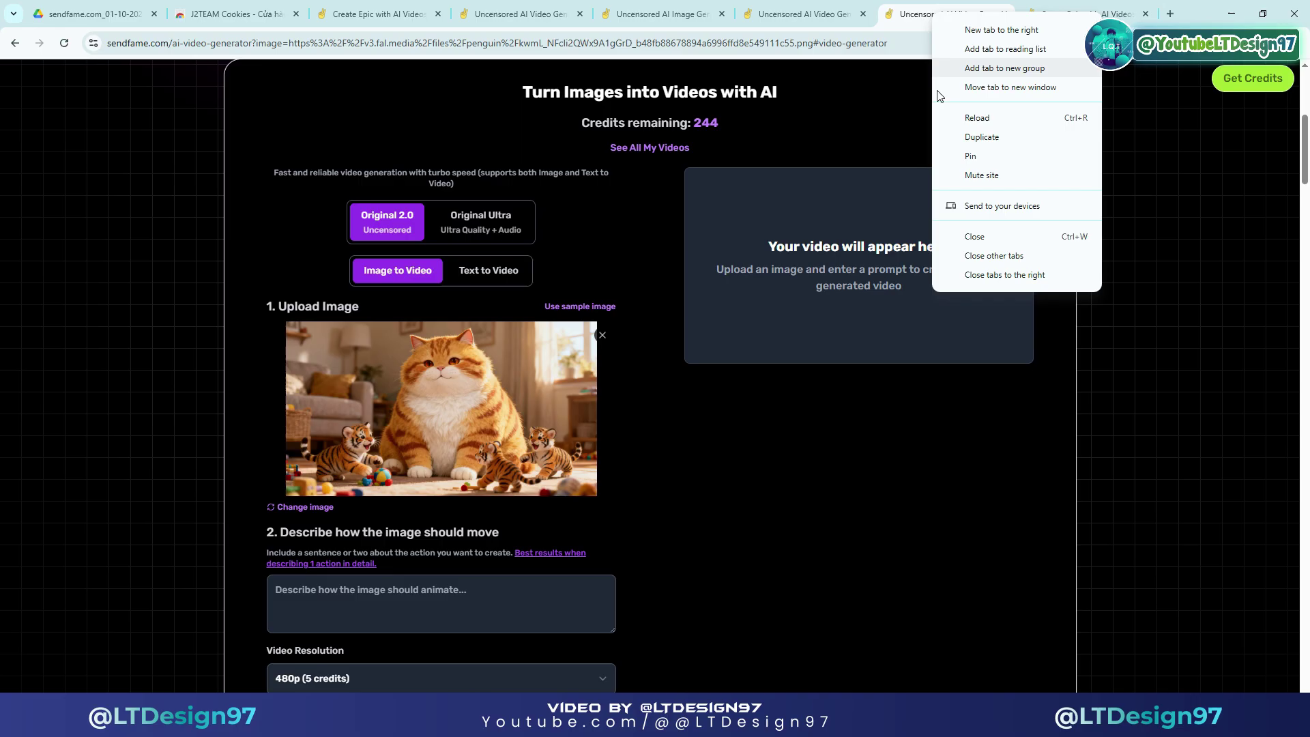
{"action": "left_click", "coordinate": [976, 140]}
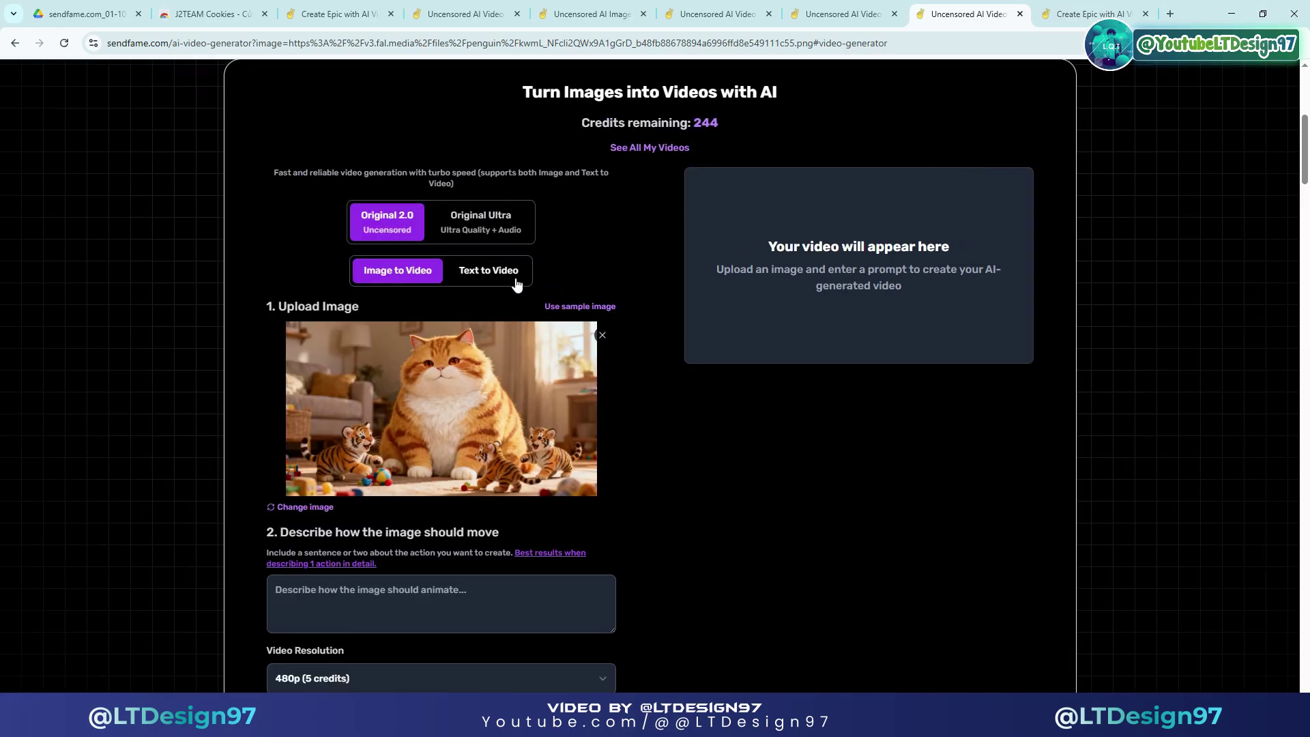
Open the AI Image Generator in the duplicated tab and set the image size to Widescreen (16:9)
{"action": "scroll", "coordinate": [649, 253], "scroll_direction": "up", "scroll_amount": 3}
{"action": "scroll", "coordinate": [649, 253], "scroll_direction": "up", "scroll_amount": 2}
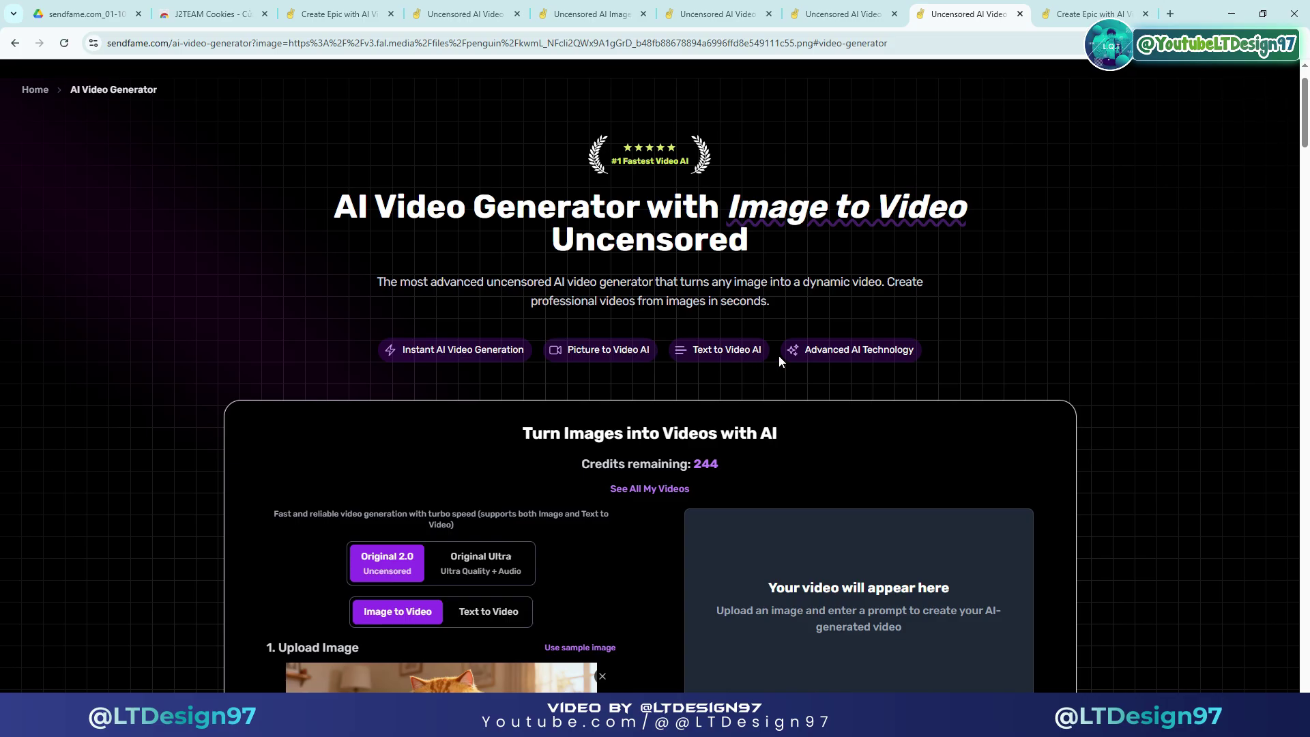
{"action": "scroll", "coordinate": [768, 317], "scroll_direction": "up", "scroll_amount": 1}
{"action": "mouse_move", "coordinate": [790, 108]}
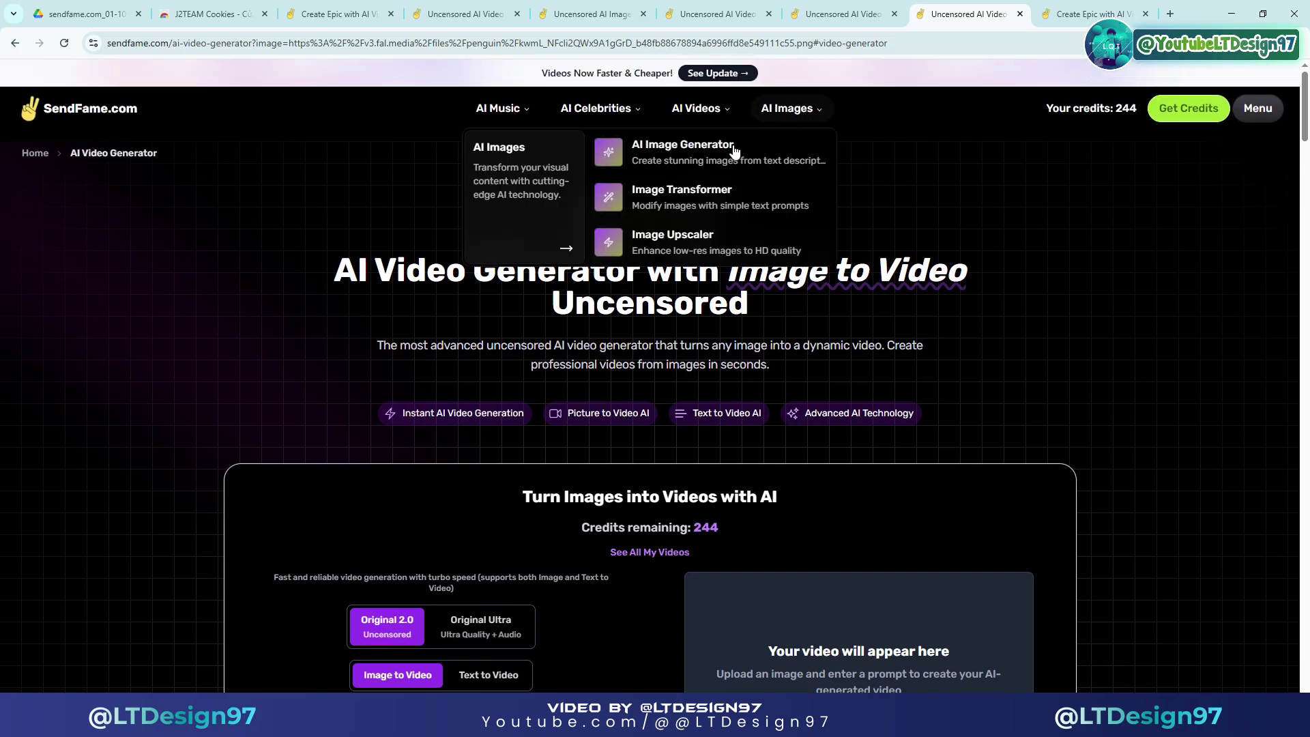
{"action": "left_click", "coordinate": [735, 152]}
{"action": "scroll", "coordinate": [593, 354], "scroll_direction": "down", "scroll_amount": 7}
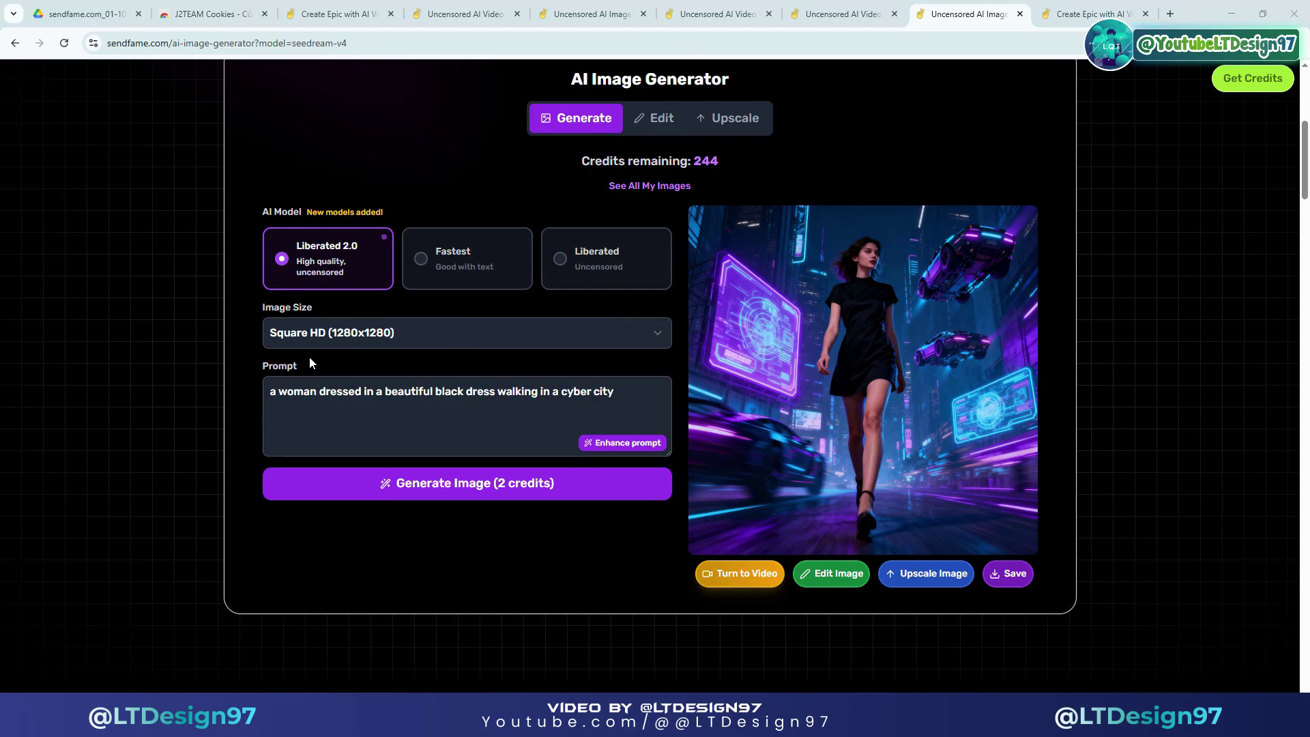
{"action": "left_click", "coordinate": [412, 341]}
{"action": "left_click", "coordinate": [341, 448]}
Replace the sample prompt with the copied text about the cat looking down at a forest nest with three tiger cubs, and generate the image
{"action": "left_click", "coordinate": [396, 401]}
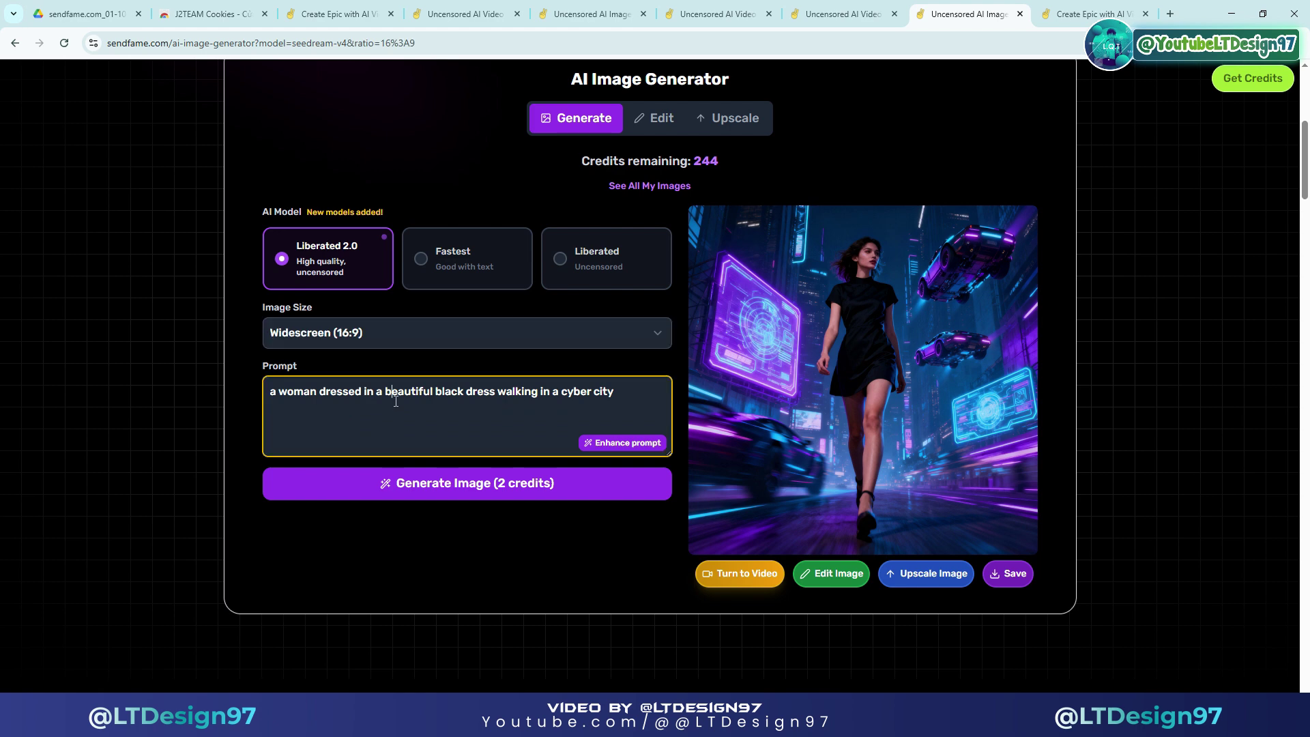
{"action": "key", "text": "ctrl+a"}
{"action": "key", "text": "ctrl+v"}
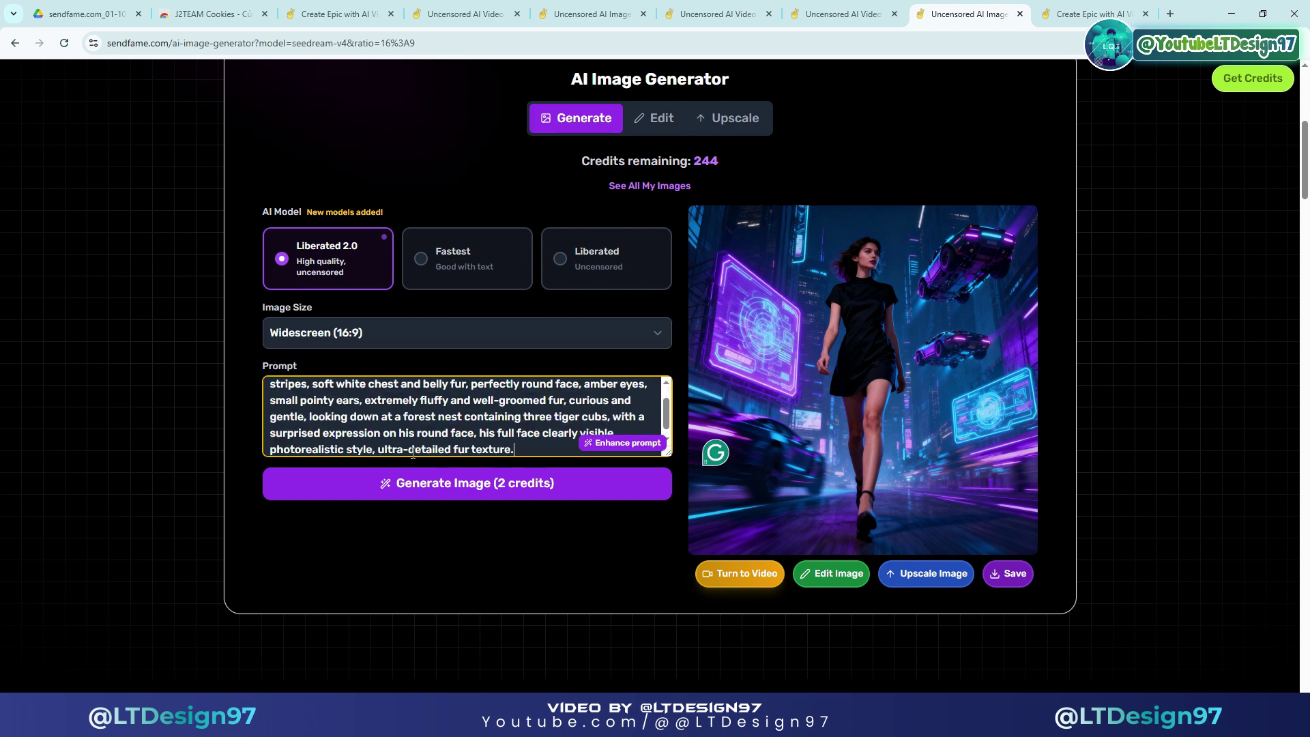
{"action": "left_click", "coordinate": [484, 491]}
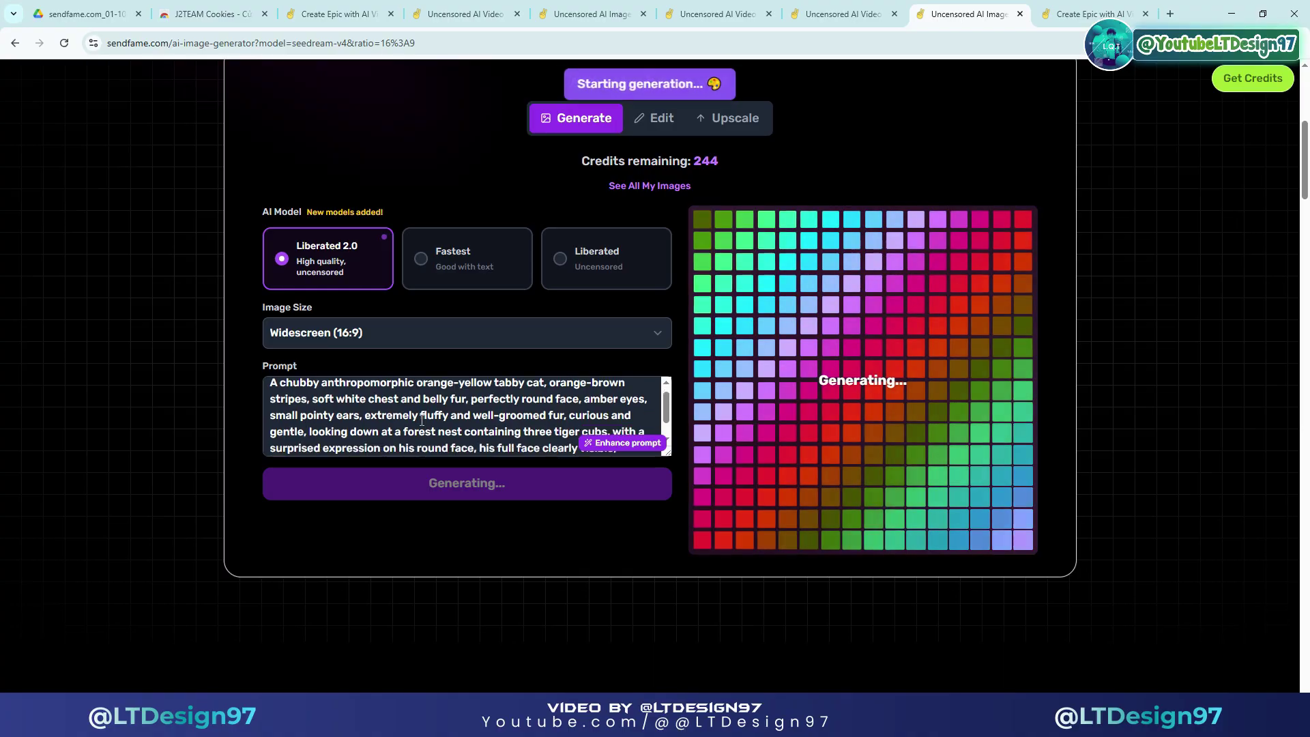
{"action": "scroll", "coordinate": [422, 420], "scroll_direction": "down", "scroll_amount": 2}
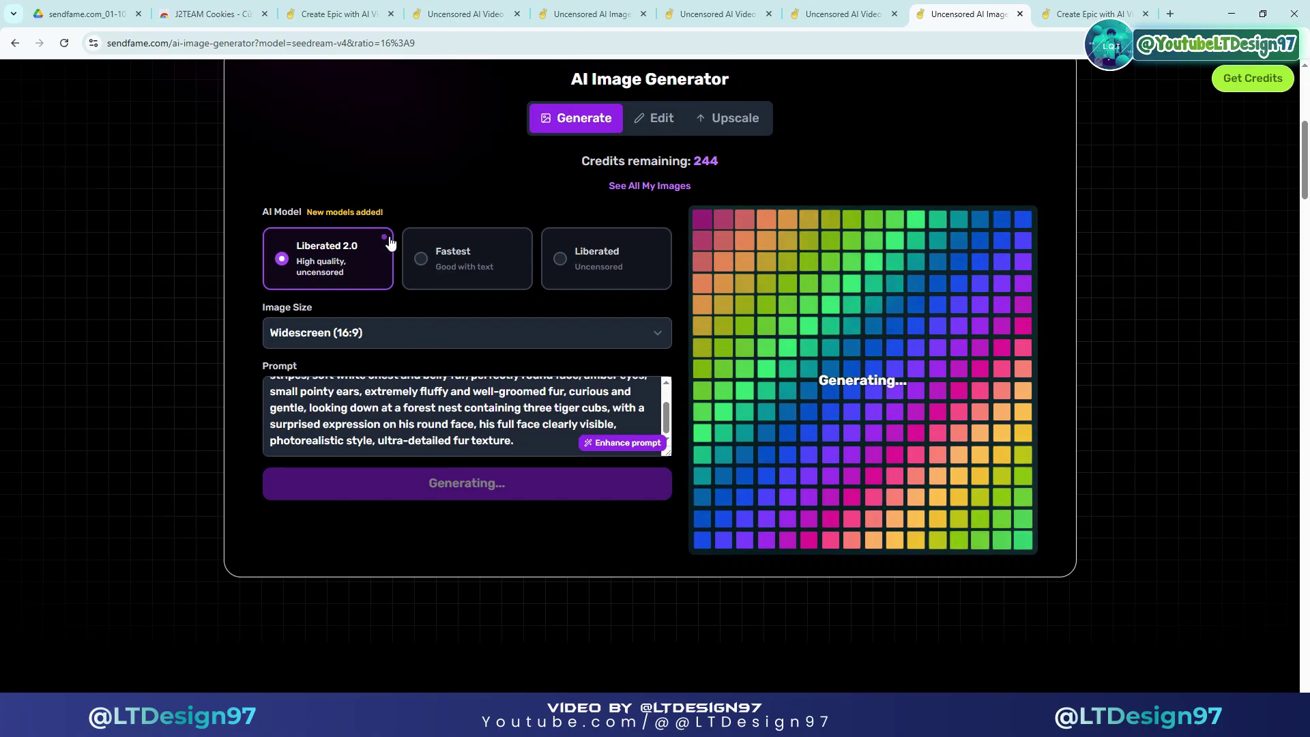
Close the sendfame.com cookie file and J2TEAM Cookies tabs, and view the generated forest nest image
{"action": "middle_click", "coordinate": [156, 18]}
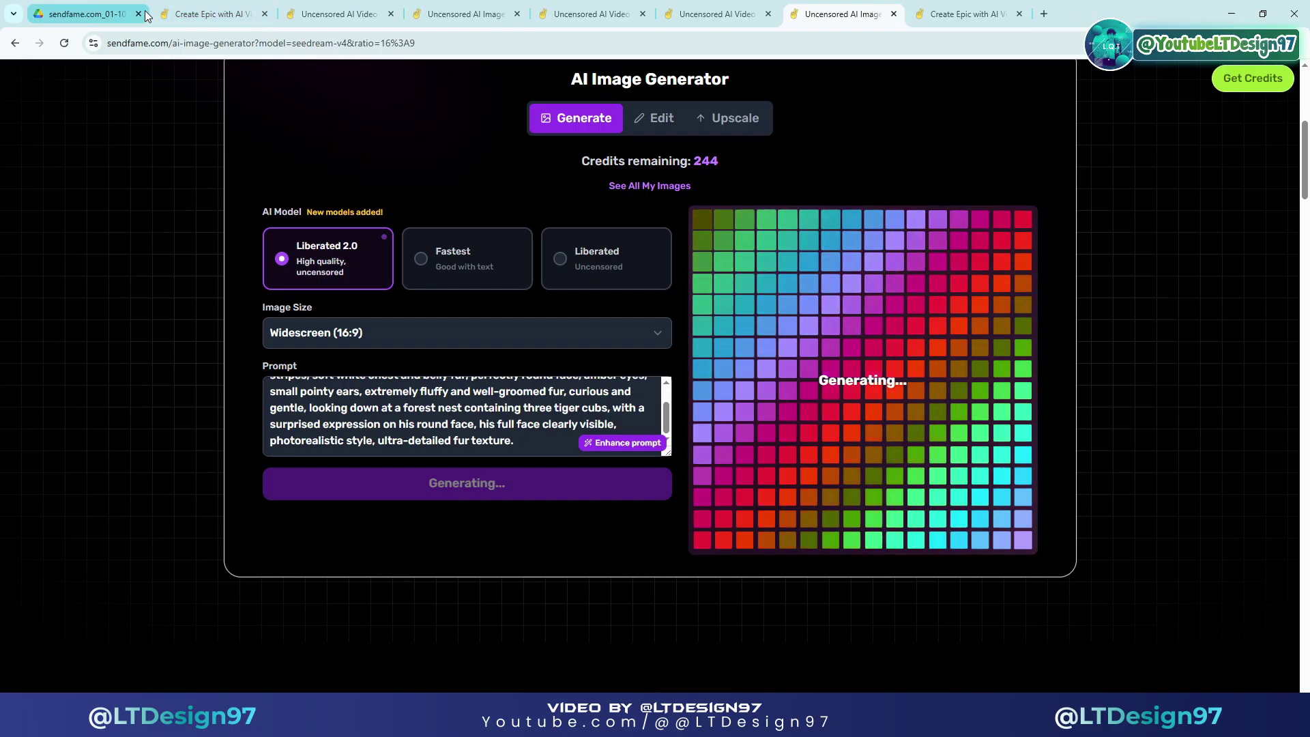
{"action": "middle_click", "coordinate": [81, 13]}
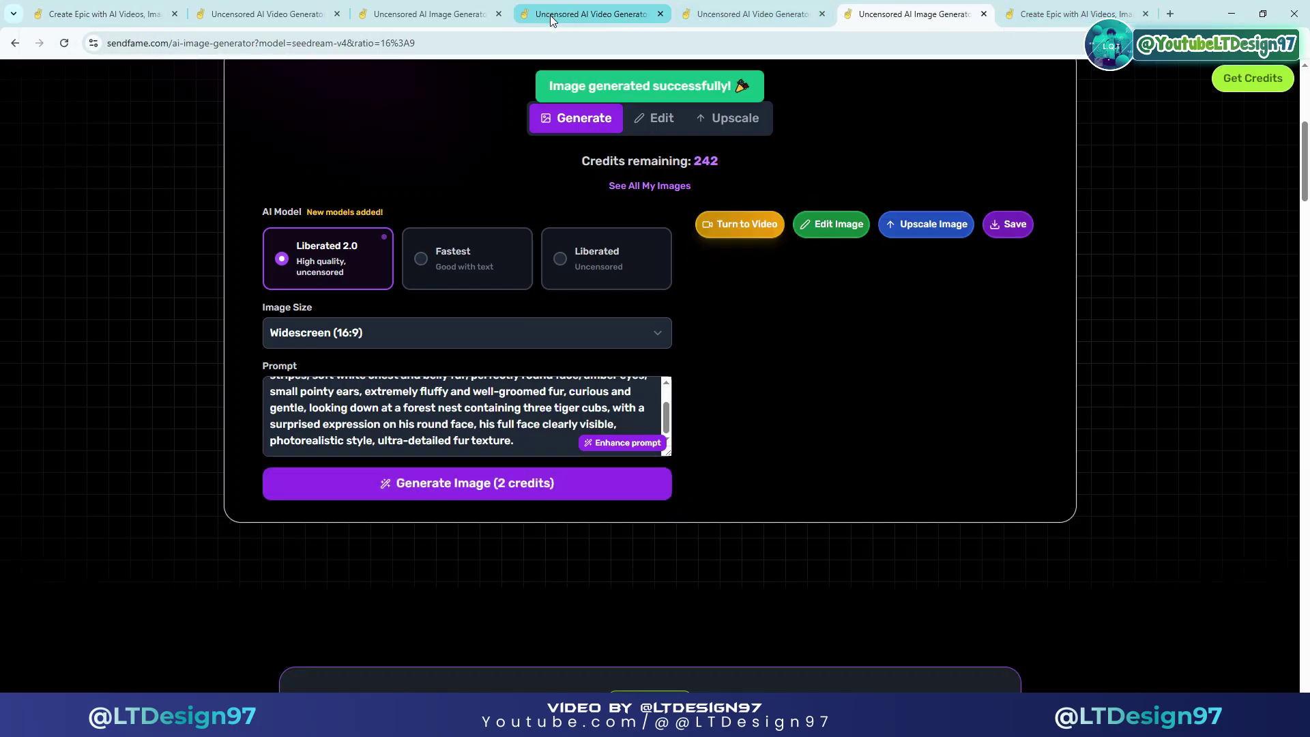
{"action": "scroll", "coordinate": [178, 308], "scroll_direction": "up", "scroll_amount": 1}
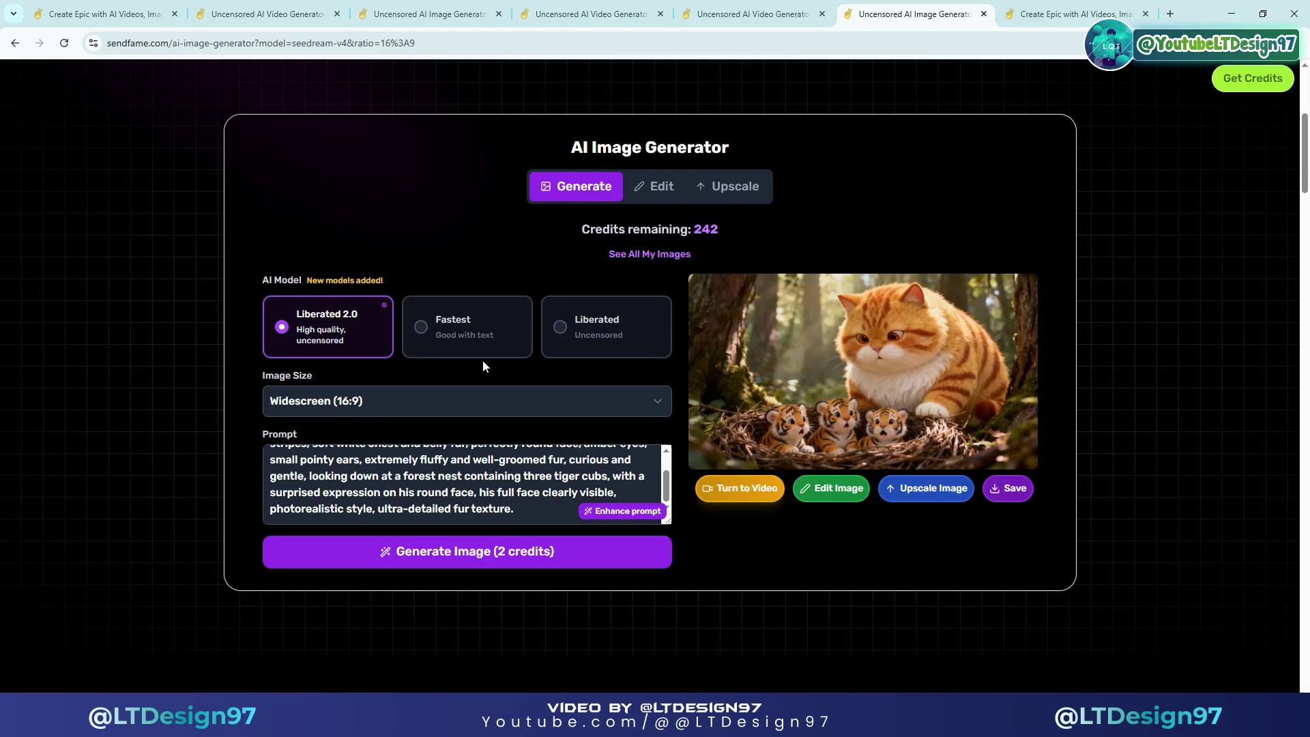
Compare the open generator tabs and move the forest nest image's tab directly ahead of the running-cat image's tab
{"action": "left_click", "coordinate": [751, 10]}
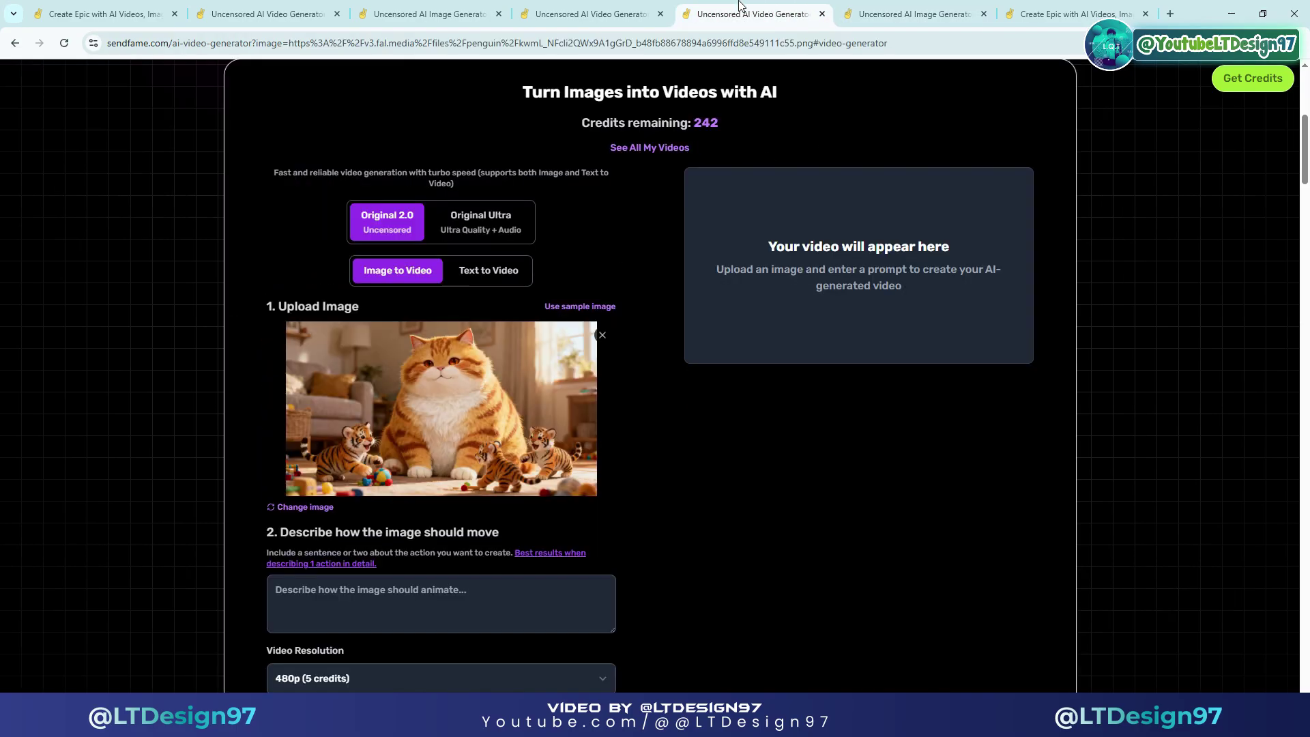
{"action": "left_click", "coordinate": [591, 8]}
{"action": "left_click", "coordinate": [434, 6]}
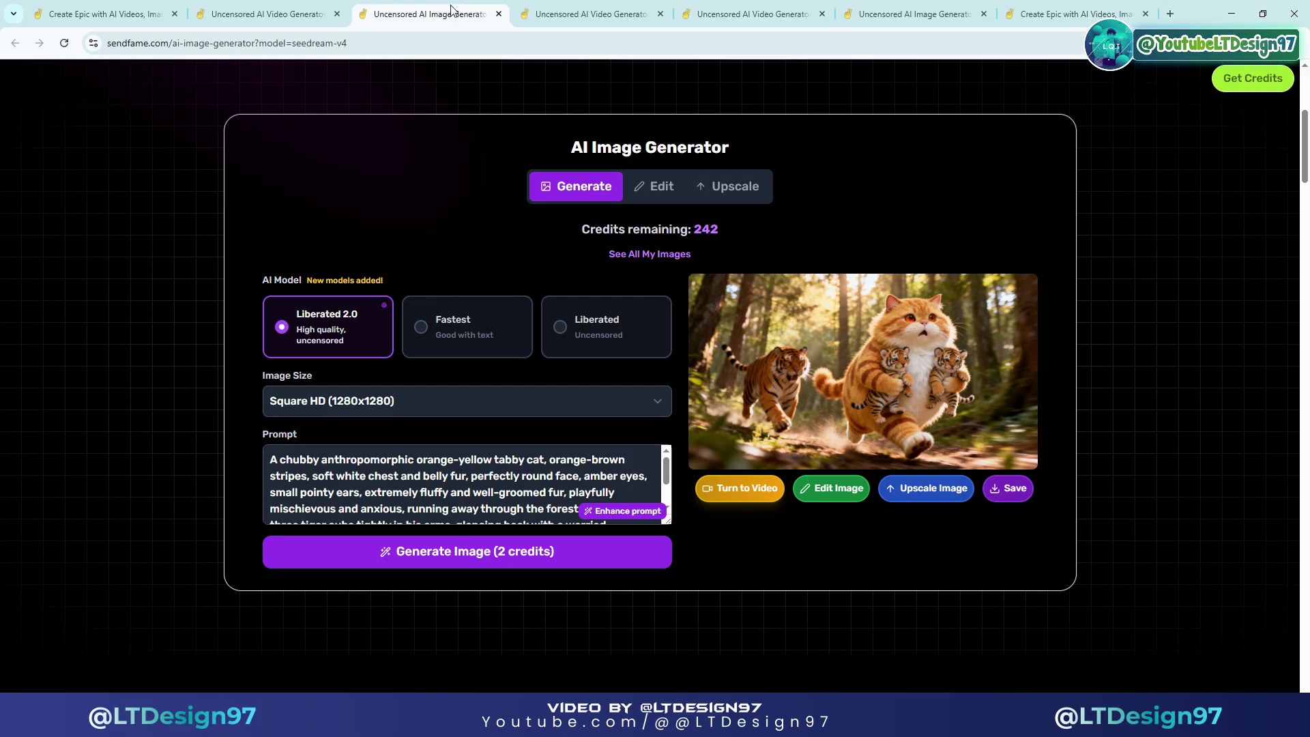
{"action": "left_click", "coordinate": [888, 14]}
{"action": "left_click_drag", "start_coordinate": [637, 21], "coordinate": [424, 14]}
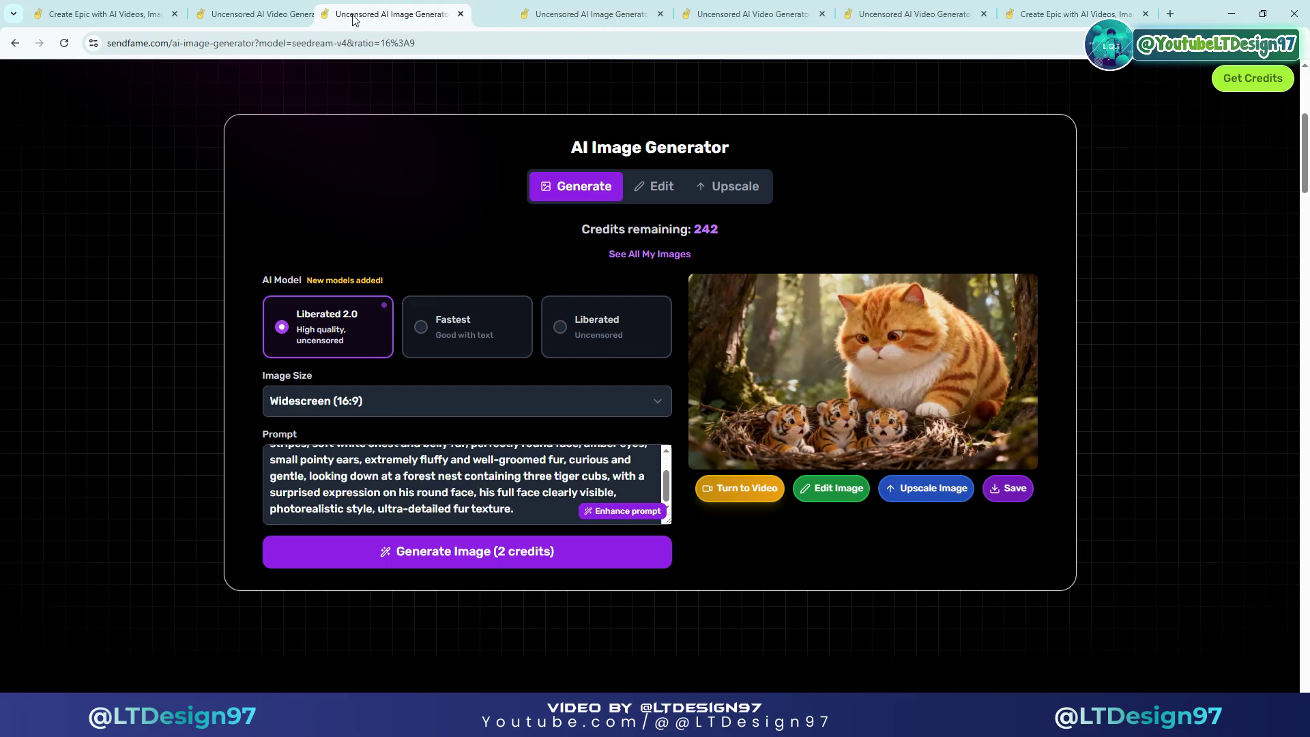
Check the order of the scenes across the image and video generator tabs, ending on the running-cat image
{"action": "left_click", "coordinate": [594, 14]}
{"action": "left_click", "coordinate": [768, 7]}
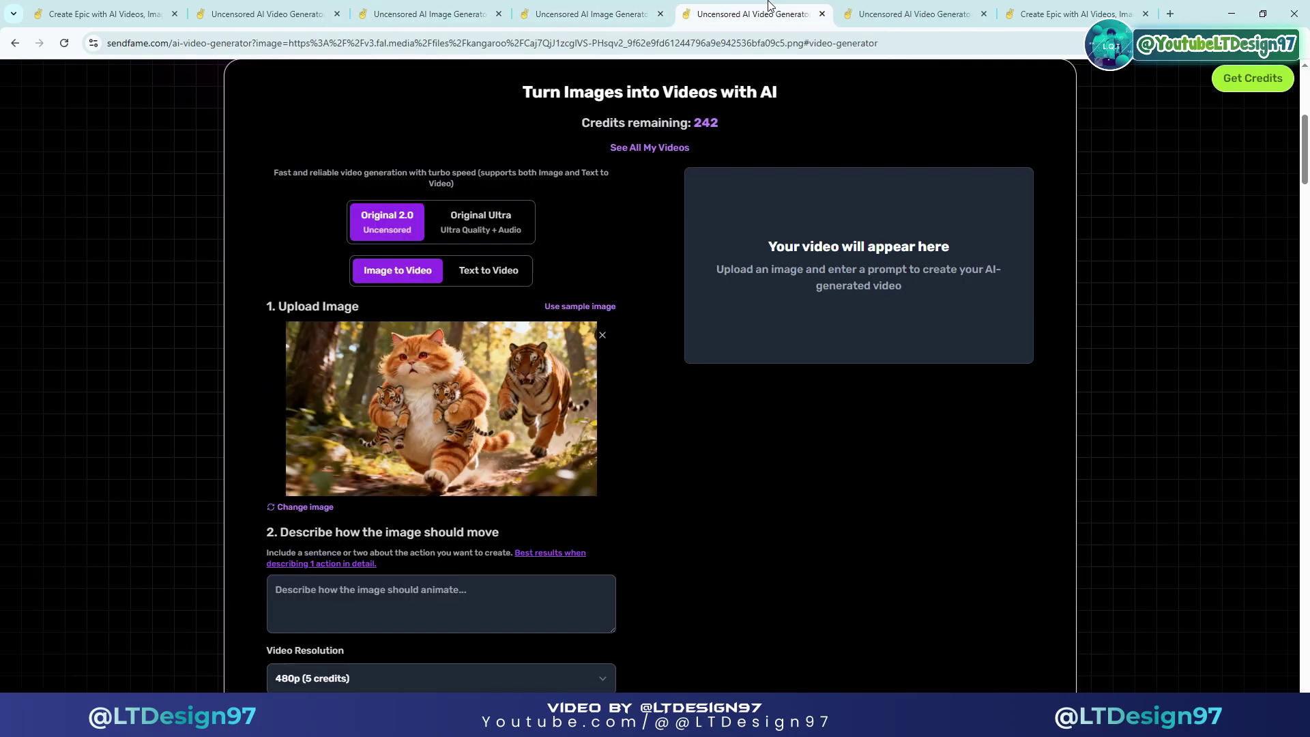
{"action": "left_click", "coordinate": [921, 8]}
{"action": "left_click", "coordinate": [832, 8]}
{"action": "left_click", "coordinate": [643, 5]}
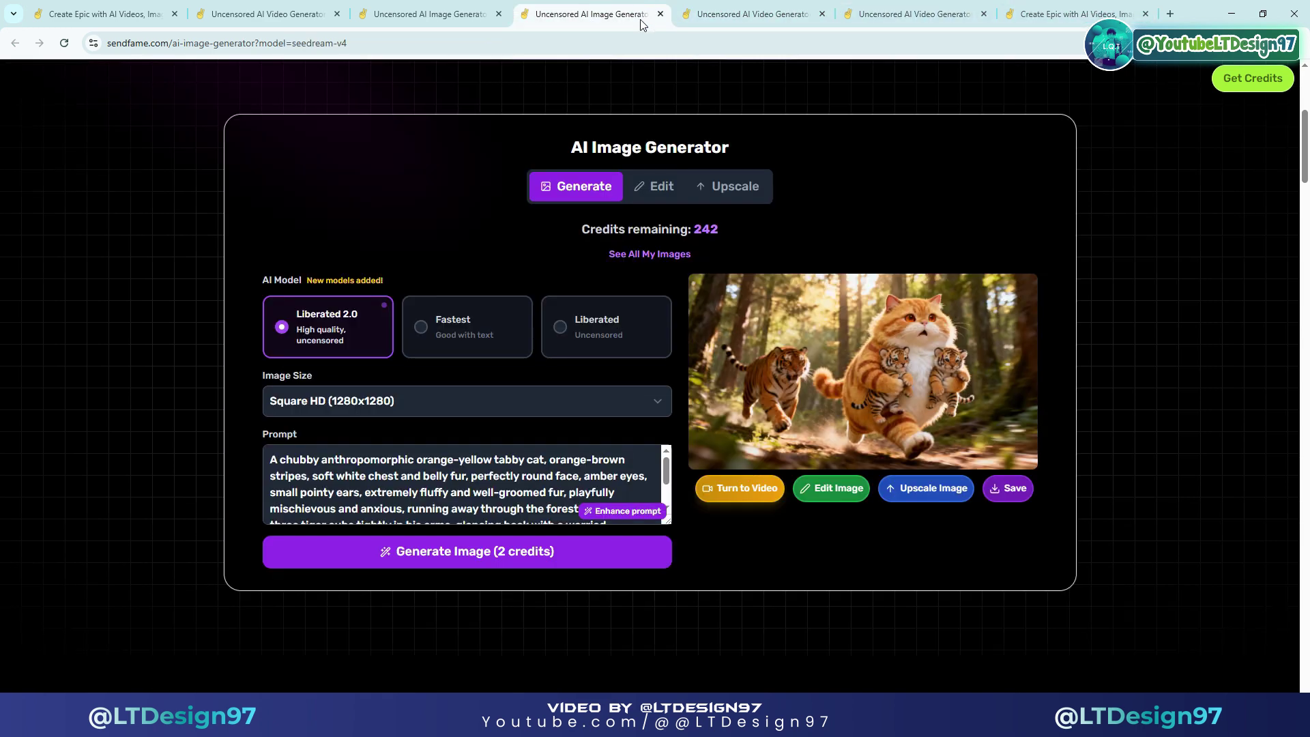
Duplicate the forest nest image generator tab and place the copy directly after the running-cat video generator tab
{"action": "left_click", "coordinate": [777, 7]}
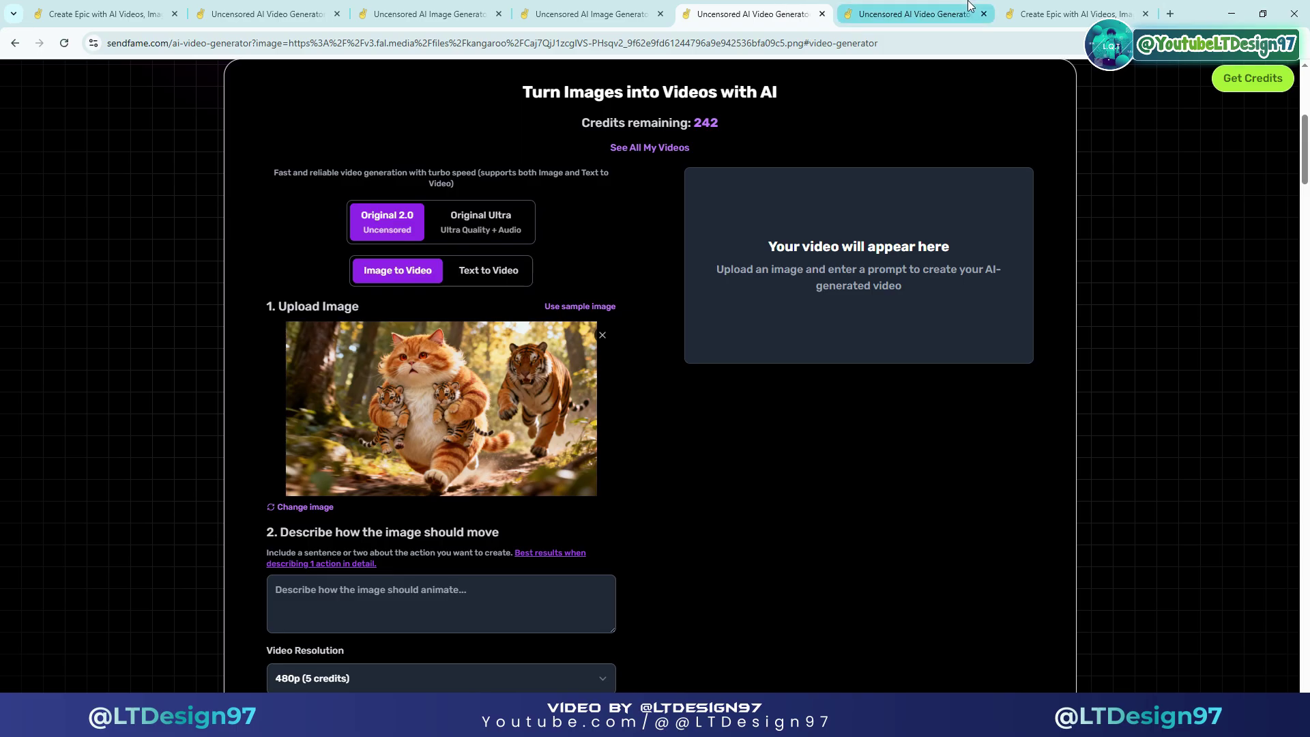
{"action": "left_click", "coordinate": [449, 9]}
{"action": "right_click", "coordinate": [442, 16]}
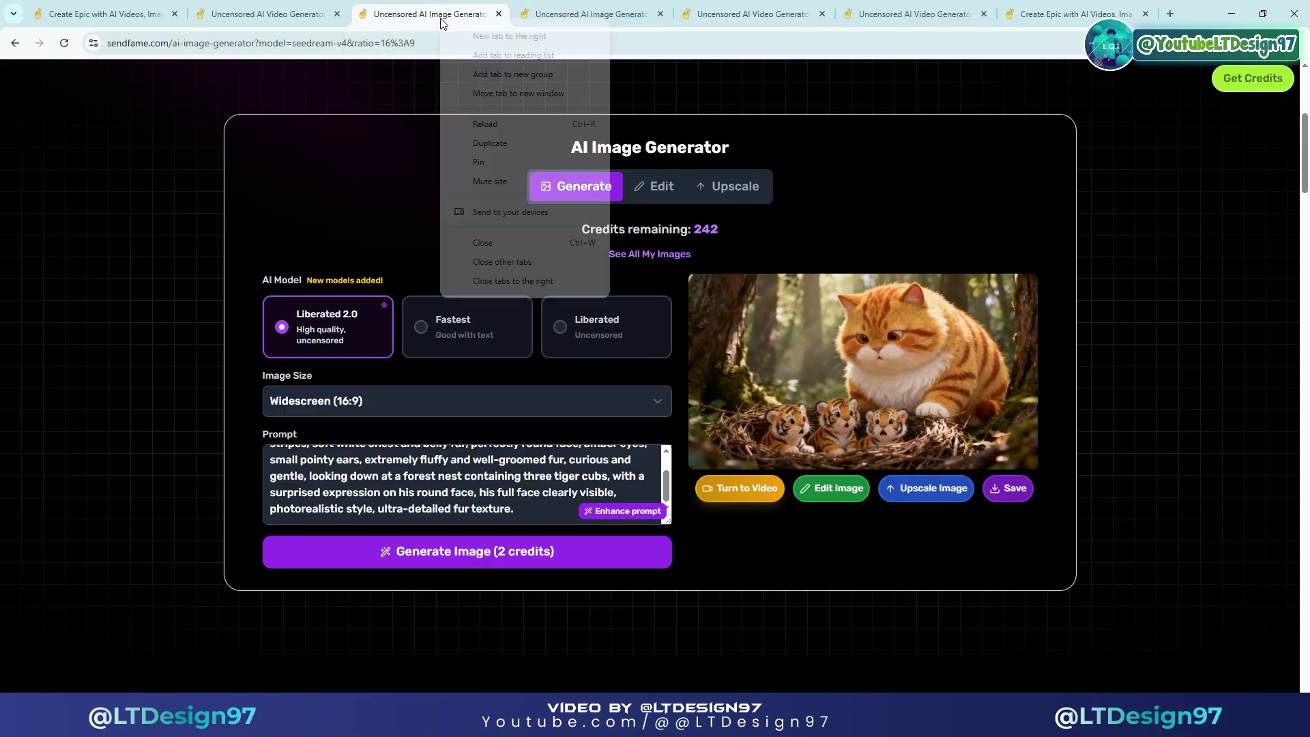
{"action": "left_click", "coordinate": [486, 142]}
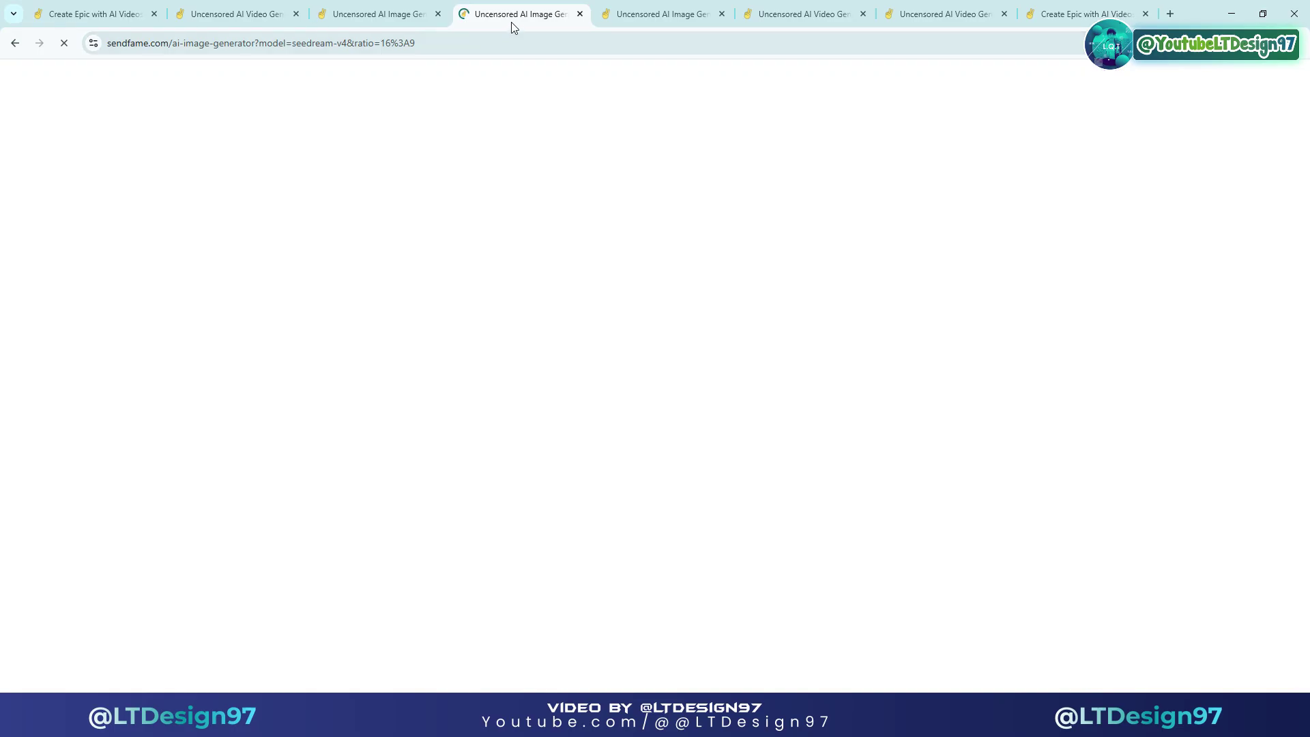
{"action": "left_click_drag", "start_coordinate": [623, 21], "coordinate": [792, 15]}
{"action": "left_click", "coordinate": [674, 14]}
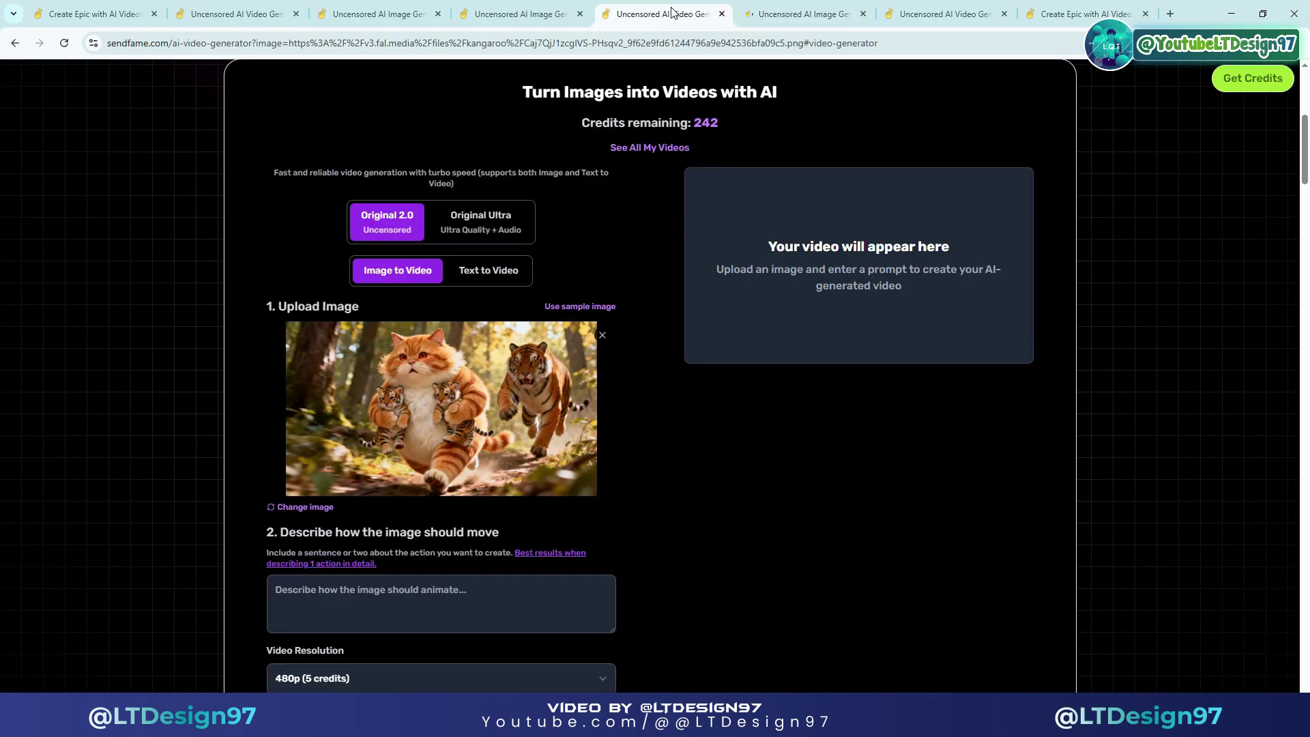
{"action": "left_click", "coordinate": [812, 7]}
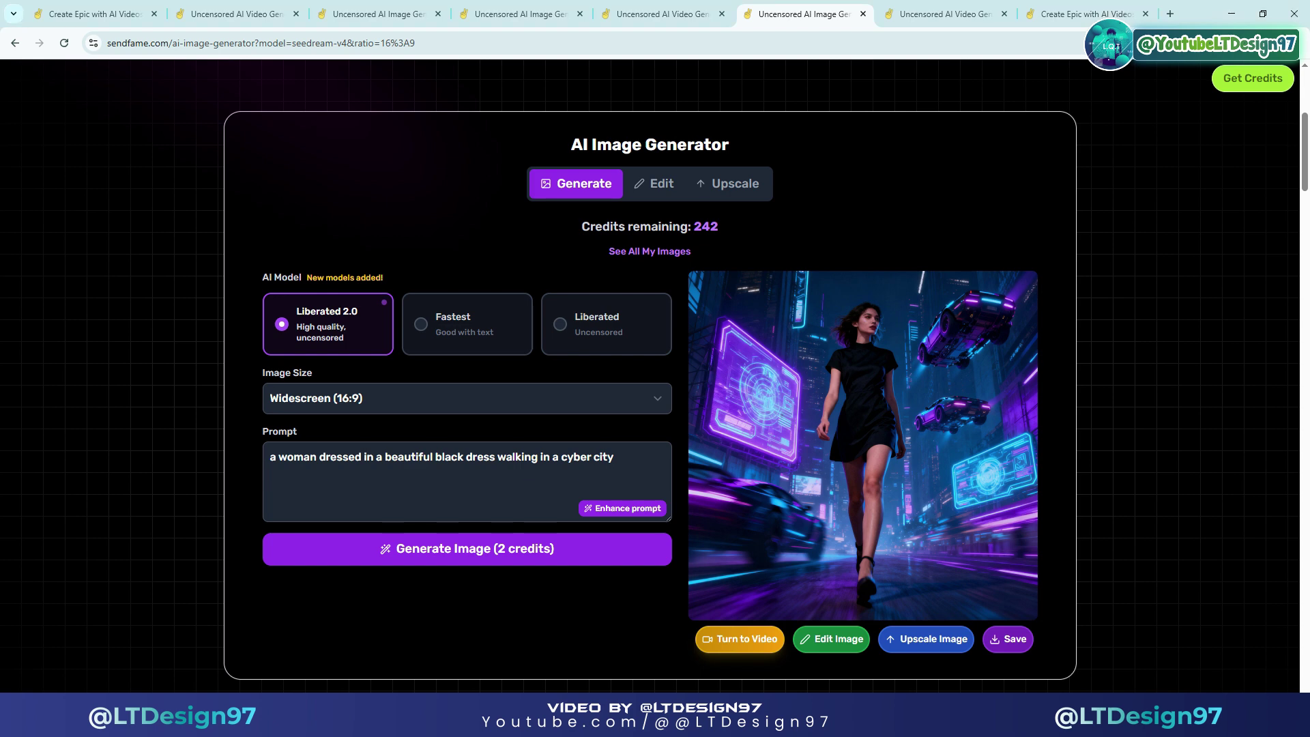
Replace the sample prompt with the text about the cat milking a cow in a barn for three tiger cubs, and generate the image
{"action": "mouse_move", "coordinate": [1150, 716]}
{"action": "triple_click", "coordinate": [398, 466]}
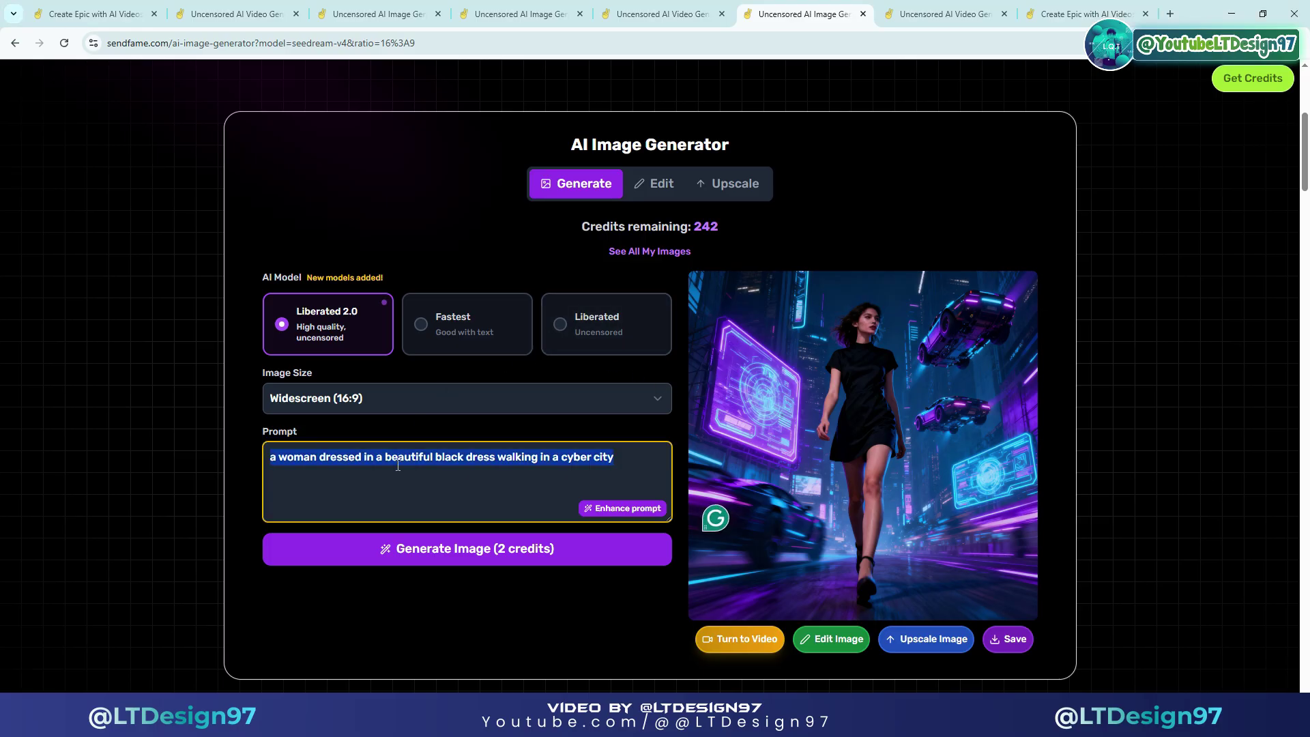
{"action": "type", "text": "A chubby anthropomorphic orange-yellow tabby cat, orange-brown stripes, soft white chest and belly fur, perfectly round face, amber eyes, small pointy ears, extremely fluffy and well-groomed fur, focused and determined, milking a cow inside a barn to fill bottles for three tiger cubs, photorealistic style, ultra-detailed fur texture."}
{"action": "scroll", "coordinate": [532, 466], "scroll_direction": "down", "scroll_amount": 1}
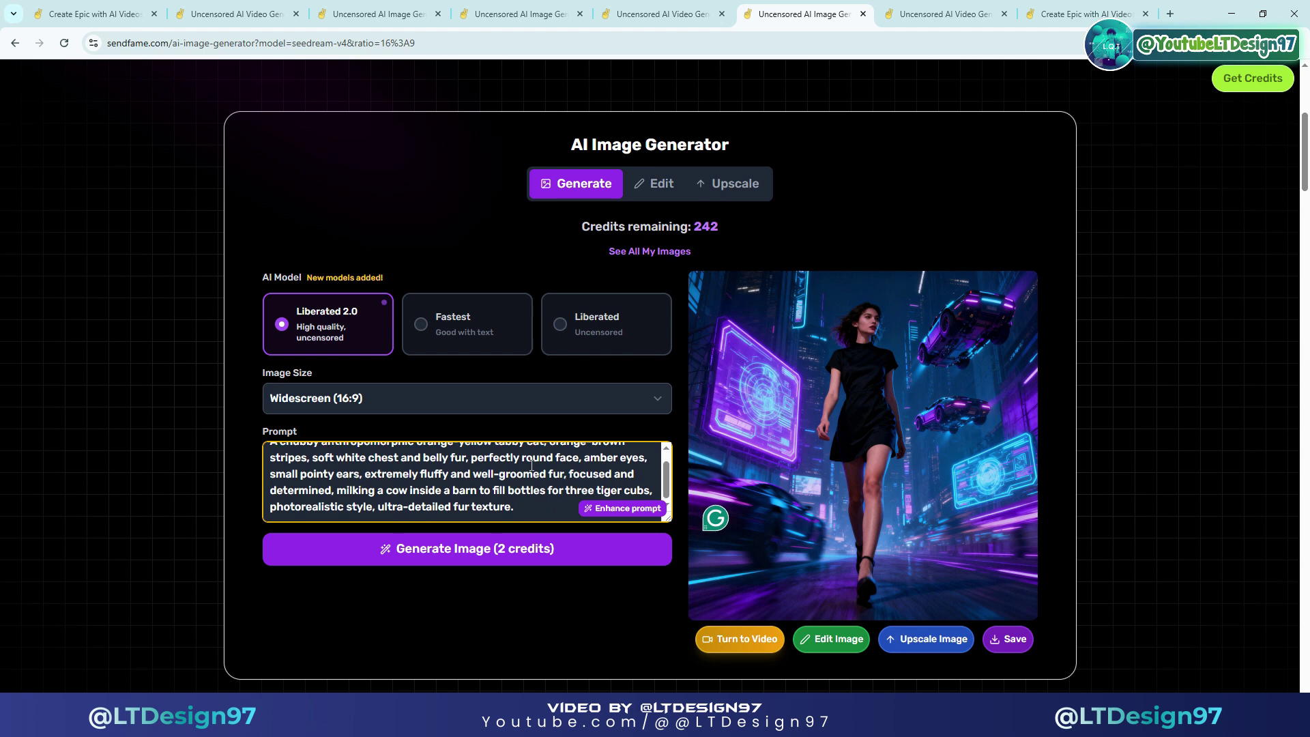
{"action": "scroll", "coordinate": [532, 467], "scroll_direction": "up", "scroll_amount": 1}
{"action": "scroll", "coordinate": [531, 466], "scroll_direction": "down", "scroll_amount": 1}
{"action": "left_click", "coordinate": [575, 550]}
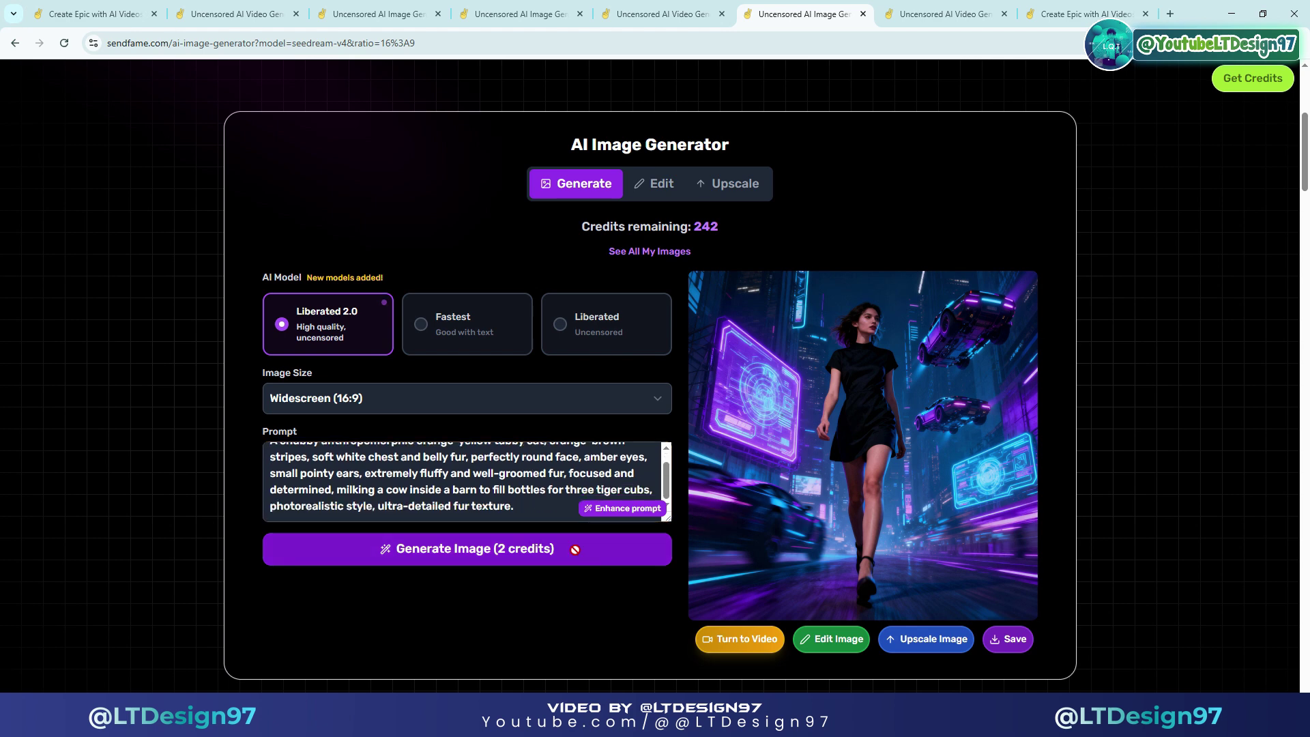
{"action": "left_click", "coordinate": [576, 550]}
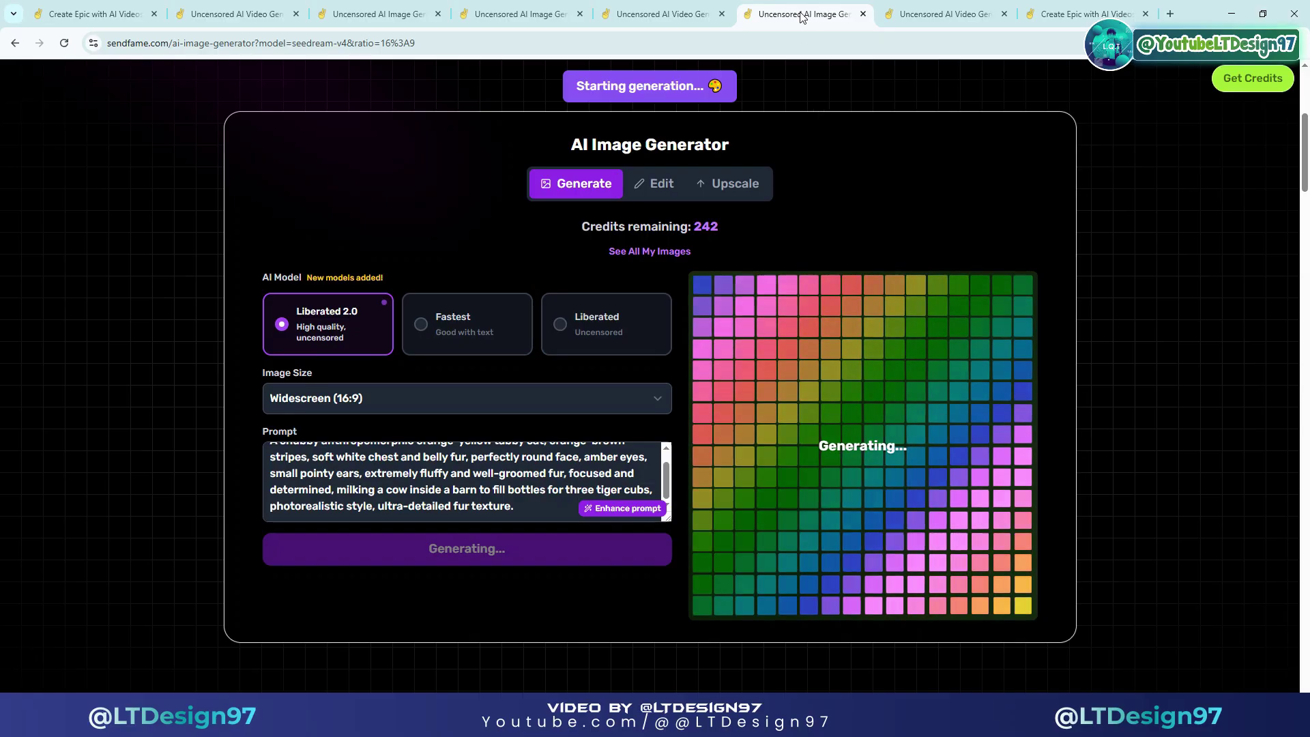
Create three duplicates of the image generator tab, keeping the image size at Widescreen (16:9)
{"action": "right_click", "coordinate": [751, 13]}
{"action": "left_click", "coordinate": [825, 136]}
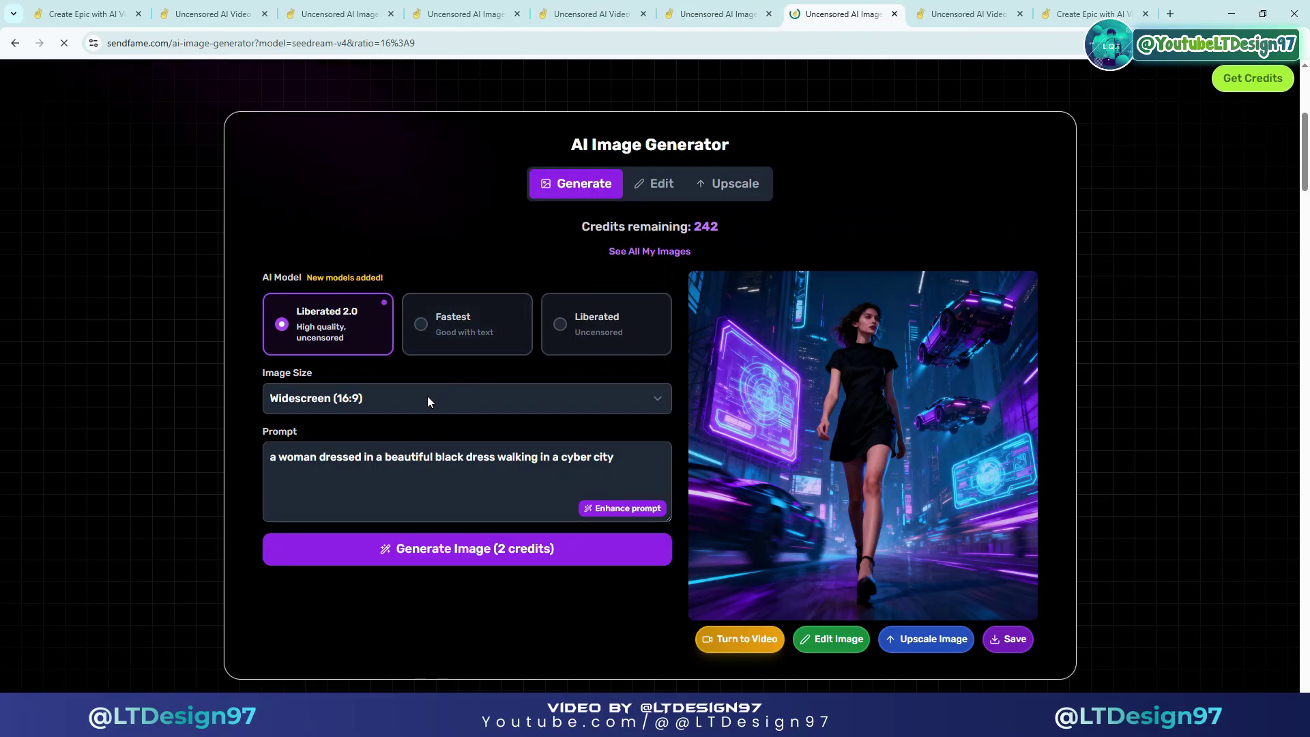
{"action": "right_click", "coordinate": [827, 11]}
{"action": "left_click", "coordinate": [833, 128]}
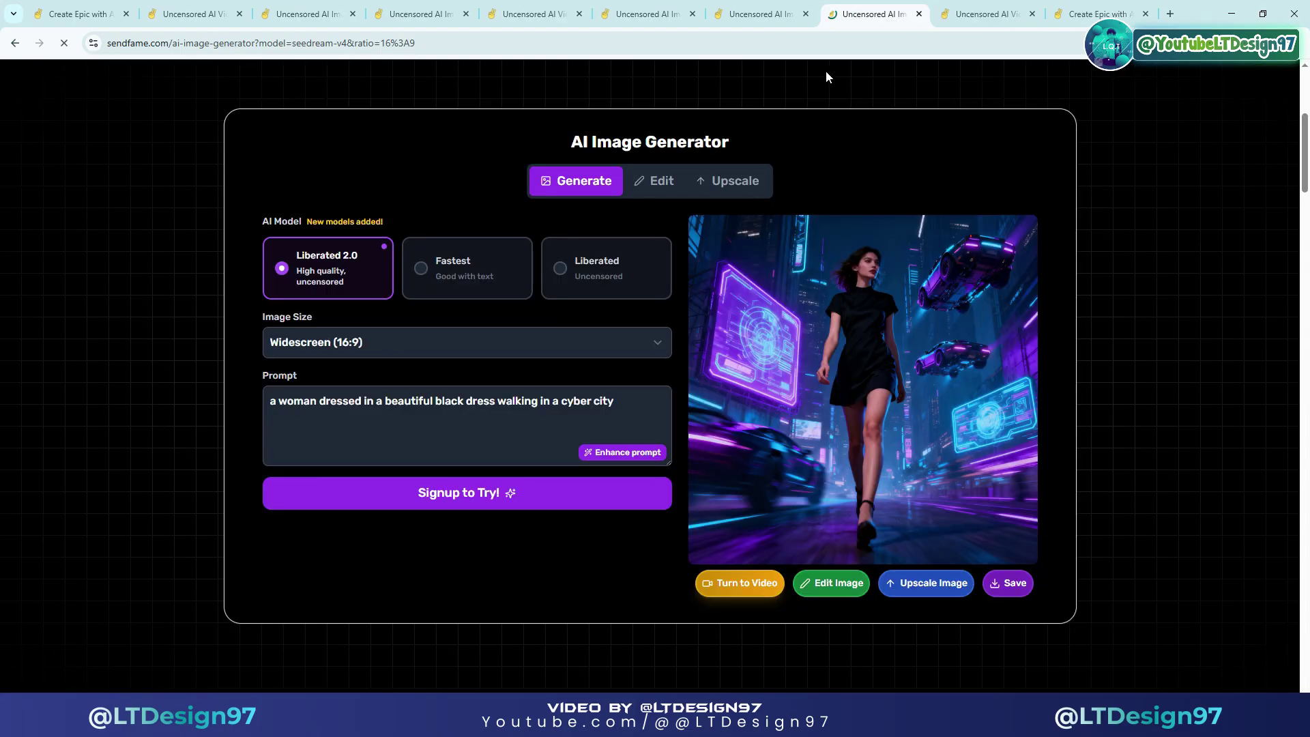
{"action": "left_click", "coordinate": [761, 14]}
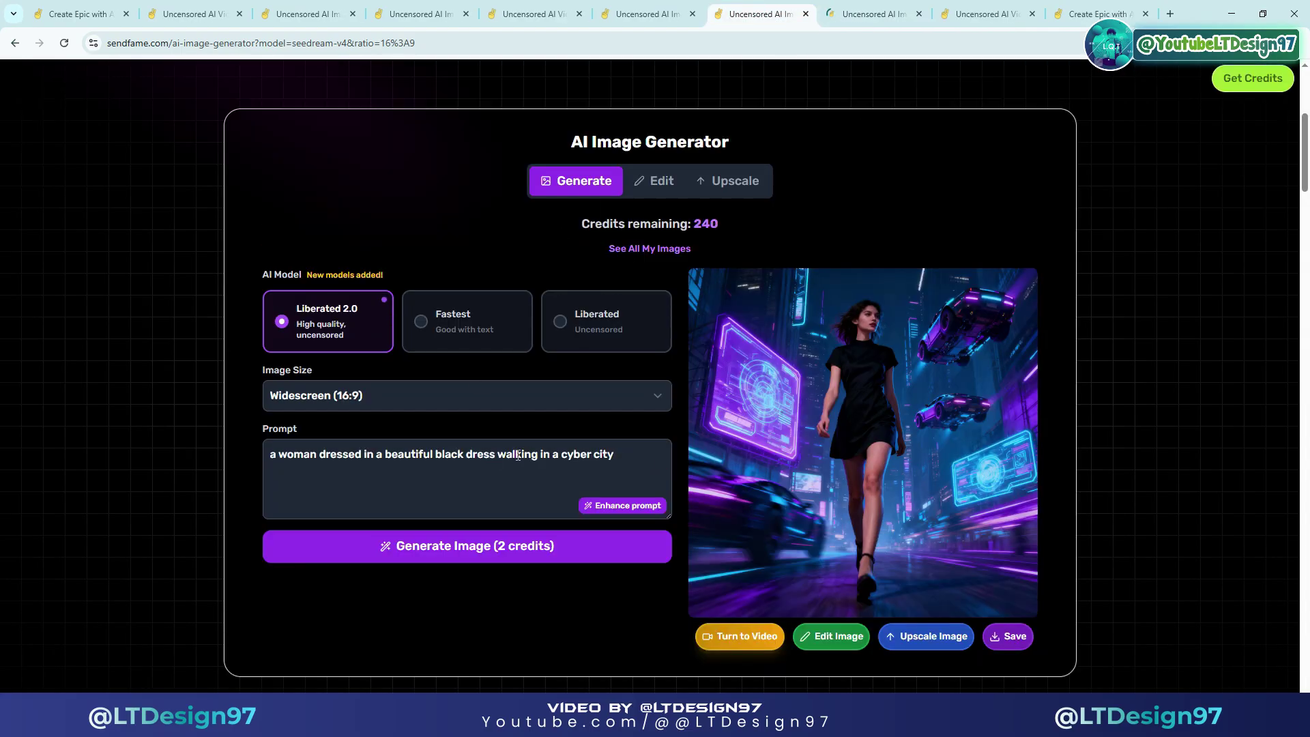
{"action": "left_click", "coordinate": [345, 400]}
{"action": "left_click", "coordinate": [346, 401]}
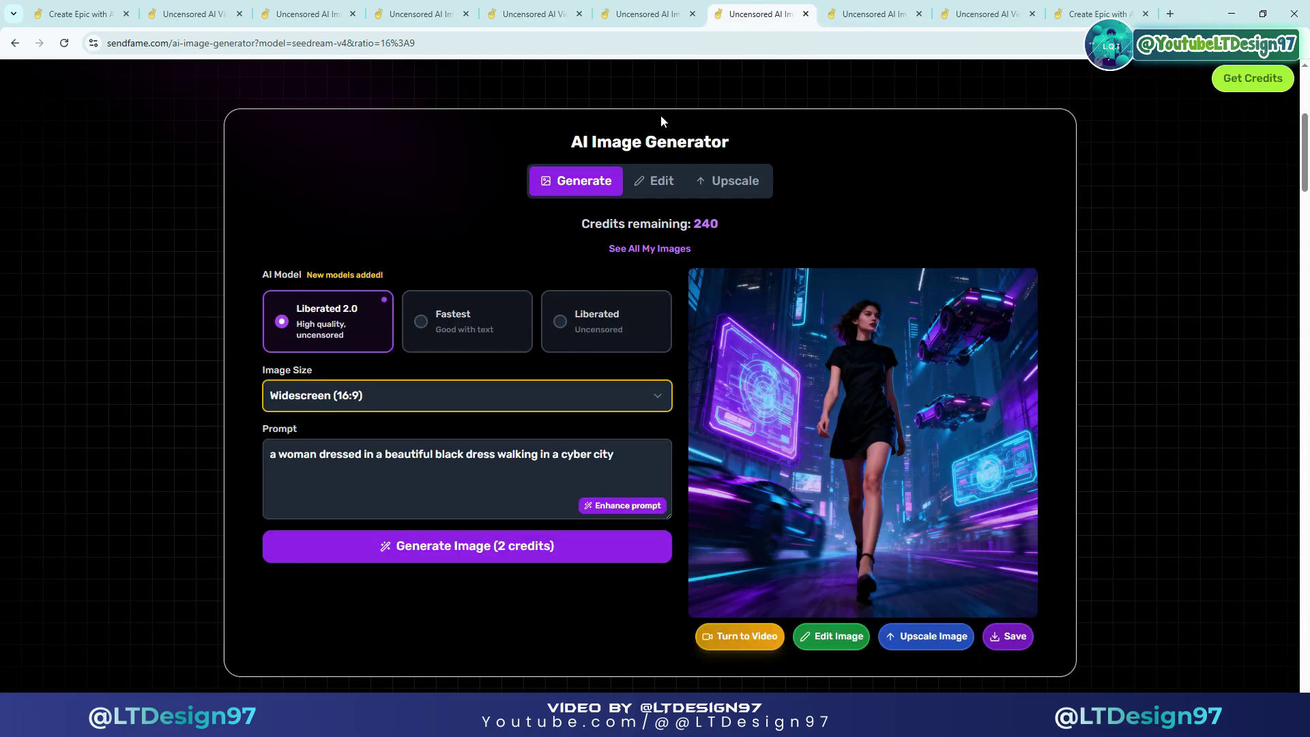
{"action": "left_click", "coordinate": [864, 14]}
{"action": "right_click", "coordinate": [863, 13]}
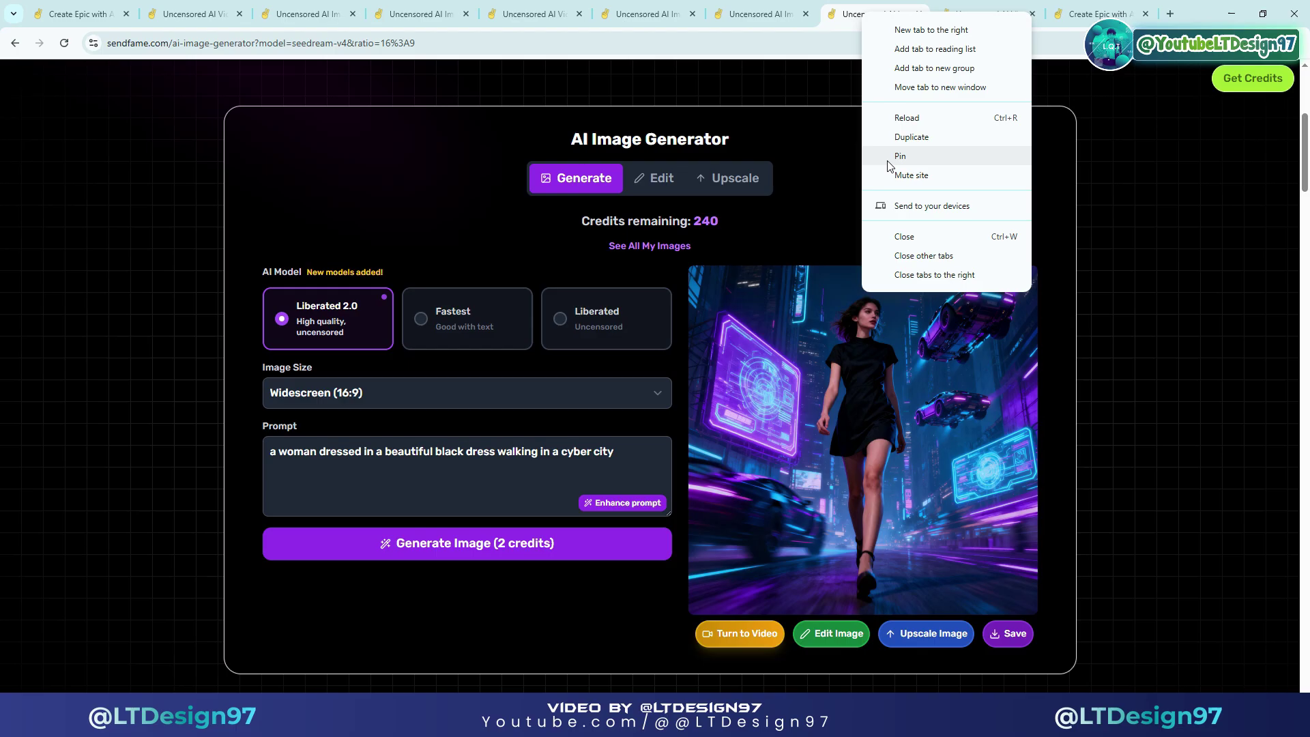
{"action": "left_click", "coordinate": [920, 137]}
View the barn image, then replace the next generator's prompt with the cat sitting nearby as three cubs drink milk, and generate it
{"action": "left_click", "coordinate": [689, 14]}
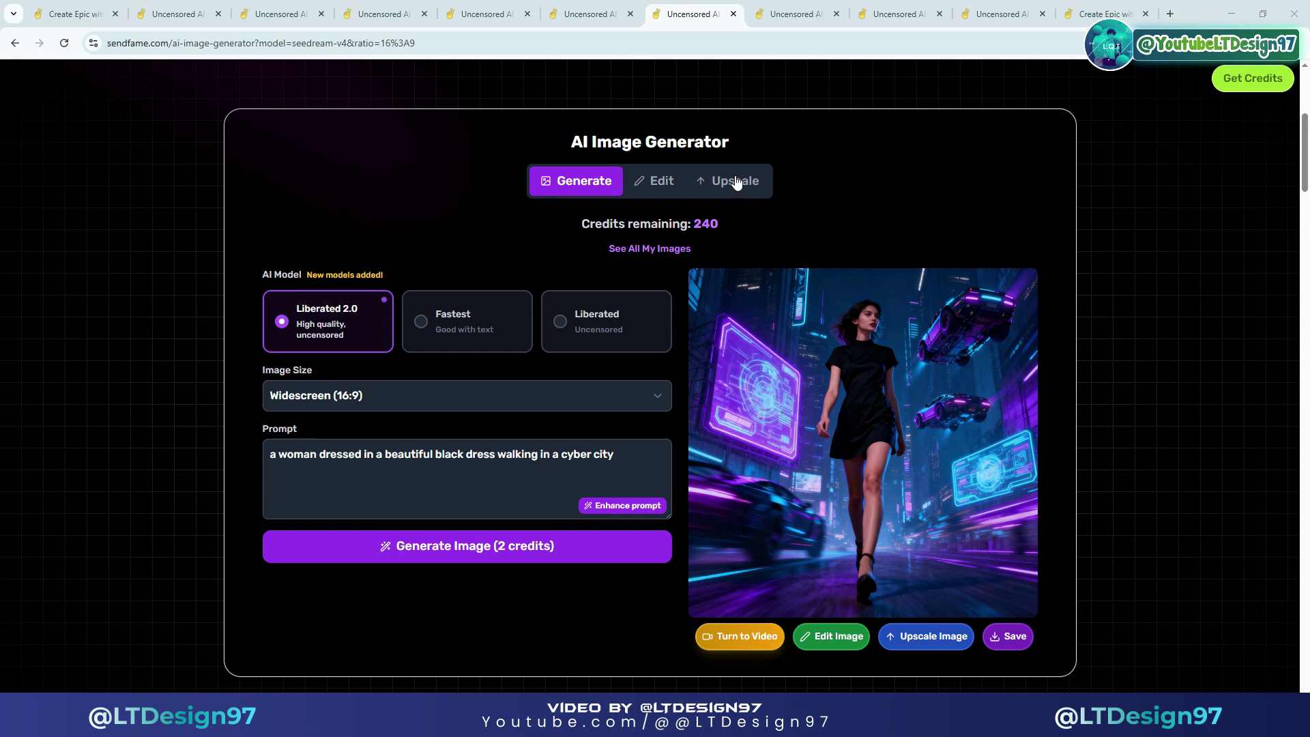
{"action": "left_click", "coordinate": [591, 12]}
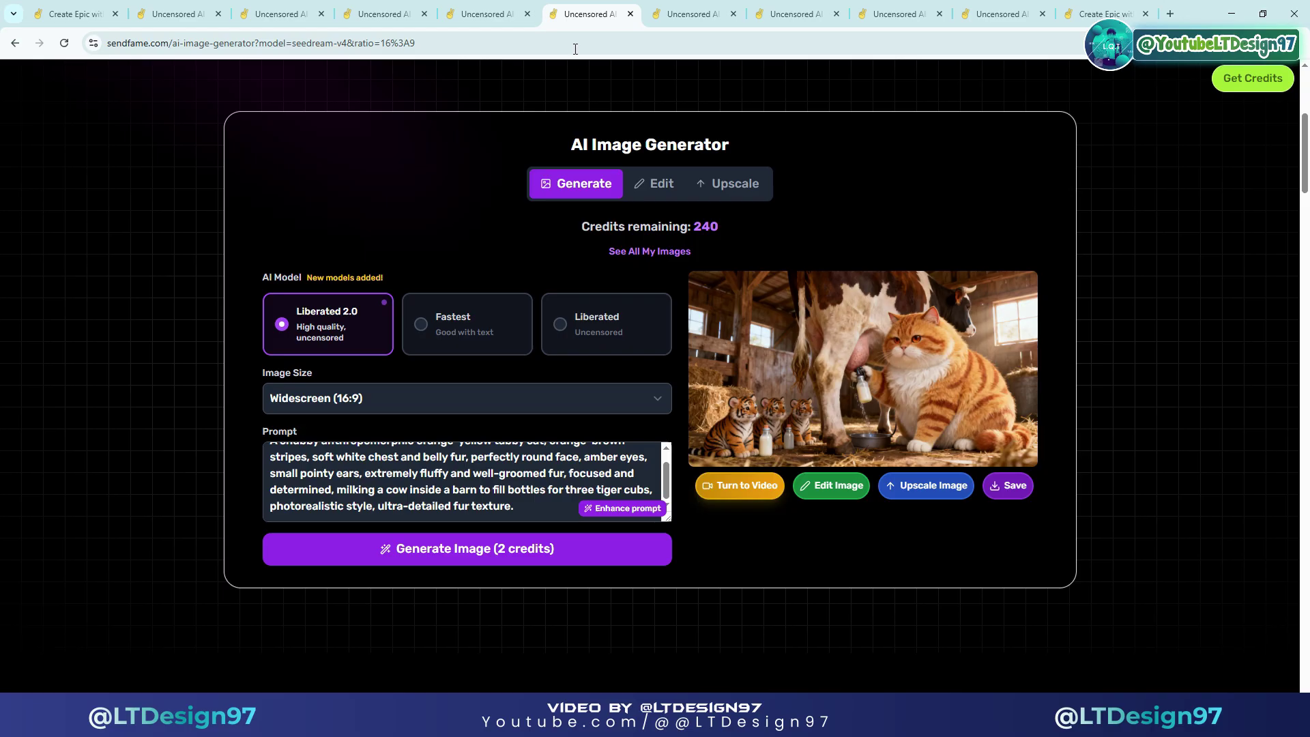
{"action": "left_click", "coordinate": [686, 14]}
{"action": "left_click", "coordinate": [409, 469]}
{"action": "key", "text": "ctrl+a"}
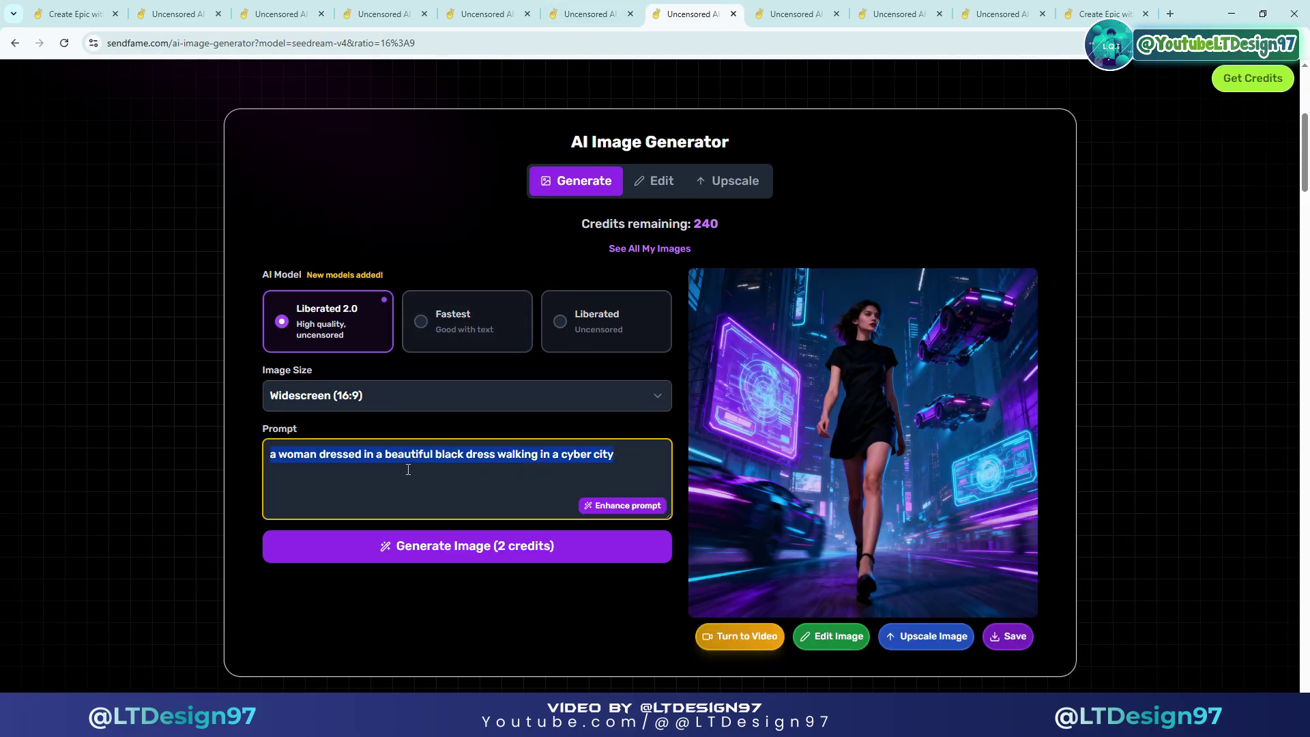
{"action": "key", "text": "ctrl+v"}
{"action": "left_click", "coordinate": [403, 546]}
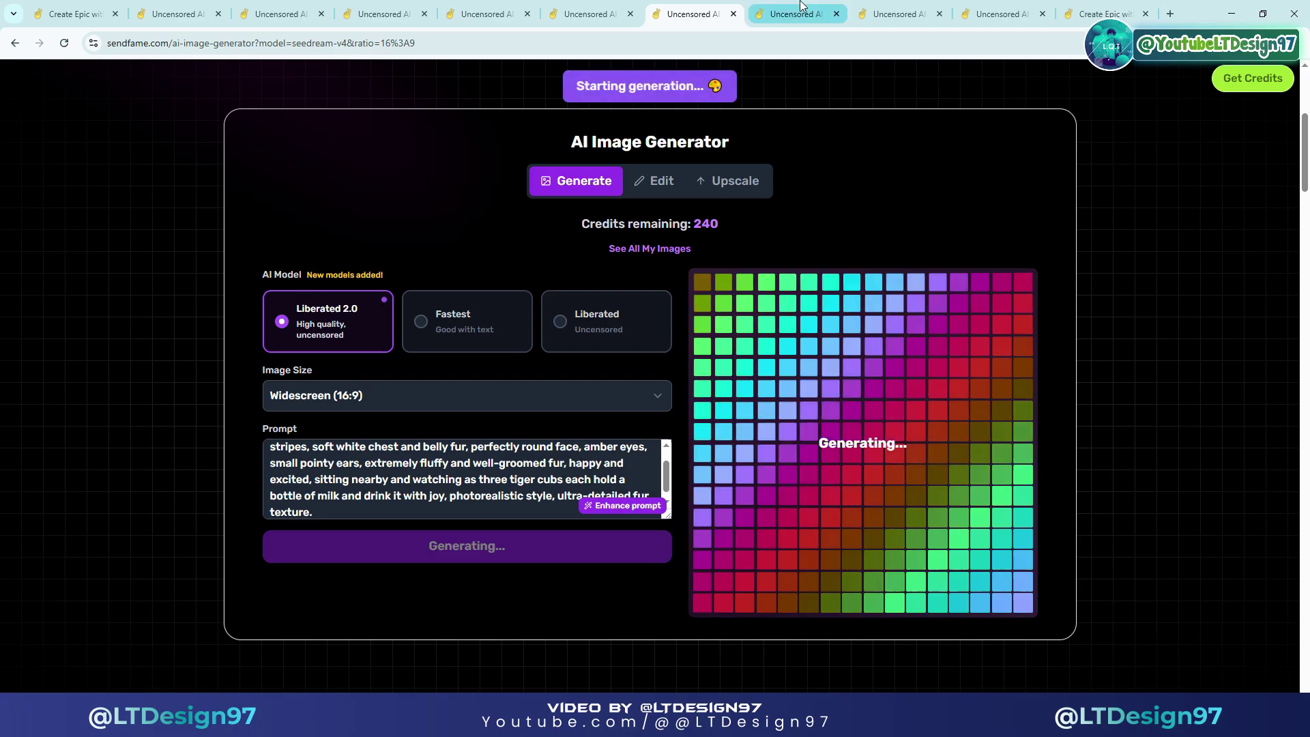
In the following generator tab, replace the prompt with the cozy room scene of three cubs drinking bottled milk, and generate the image
{"action": "left_click", "coordinate": [801, 7]}
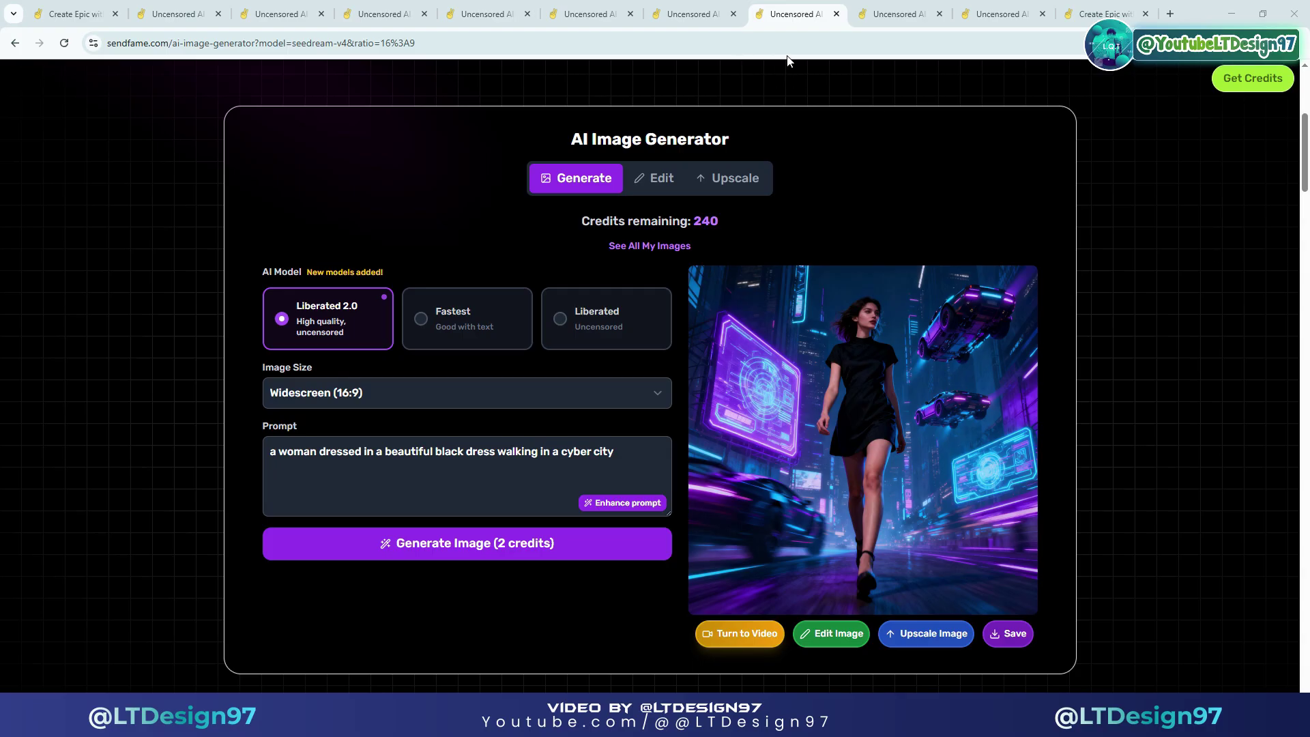
{"action": "left_click", "coordinate": [470, 478]}
{"action": "key", "text": "ctrl+a"}
{"action": "key", "text": "ctrl+v"}
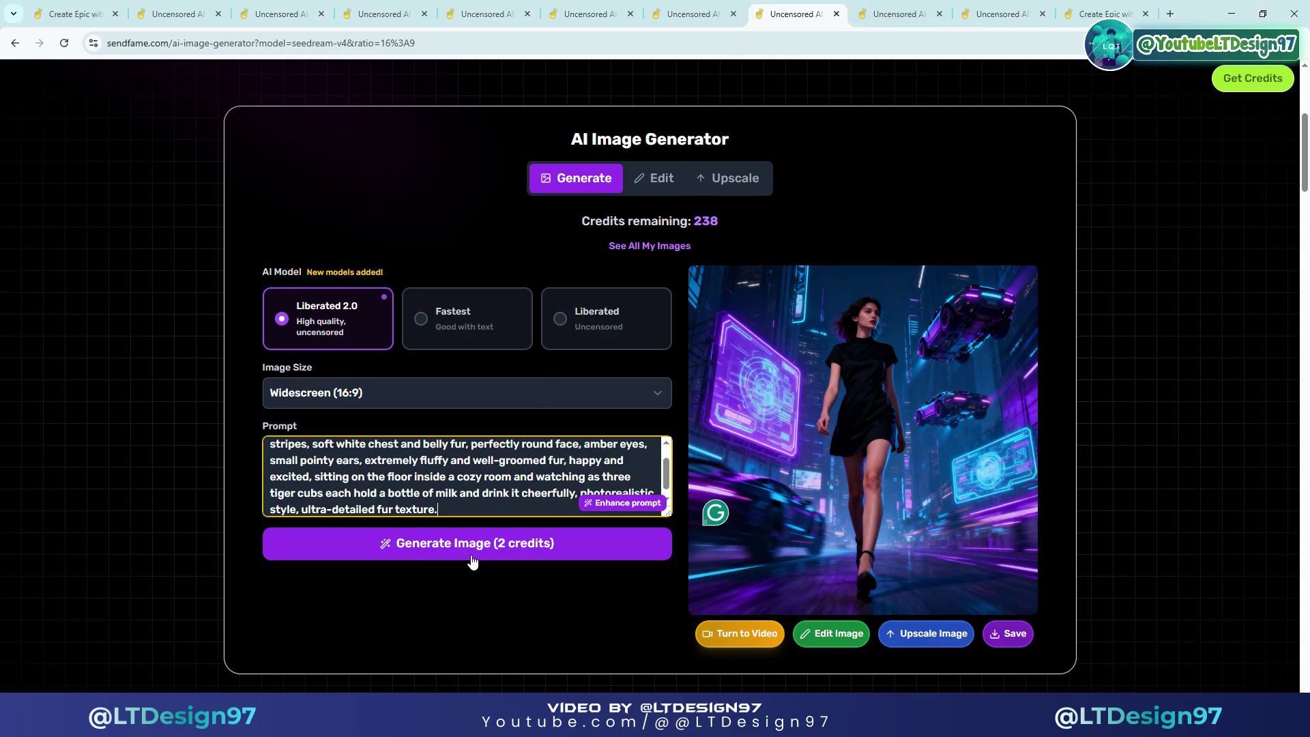
{"action": "left_click", "coordinate": [472, 556]}
Duplicate the remaining unused image generator tab
{"action": "left_click", "coordinate": [880, 9]}
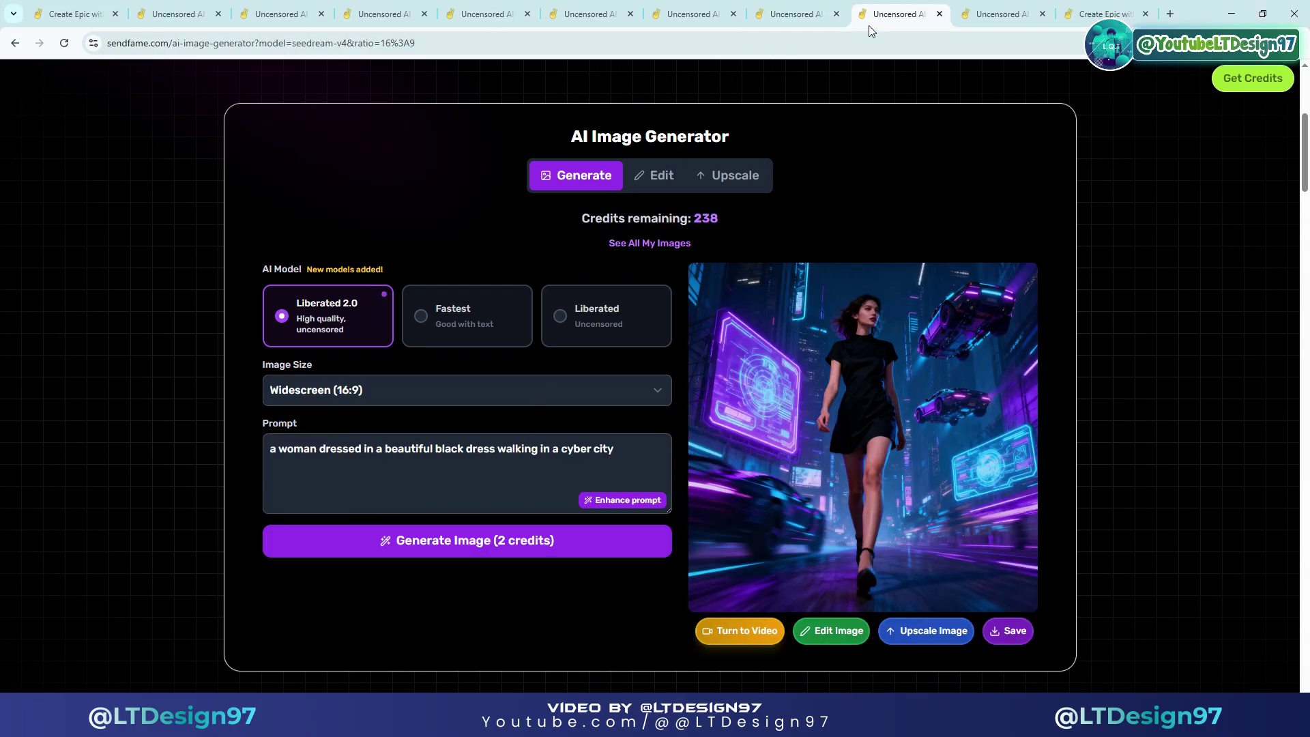
{"action": "right_click", "coordinate": [886, 10]}
{"action": "left_click", "coordinate": [937, 137]}
Replace the sample prompt with the text about the cat sneaking through a chicken coop at dusk holding a chicken, and generate the image
{"action": "left_click", "coordinate": [871, 9]}
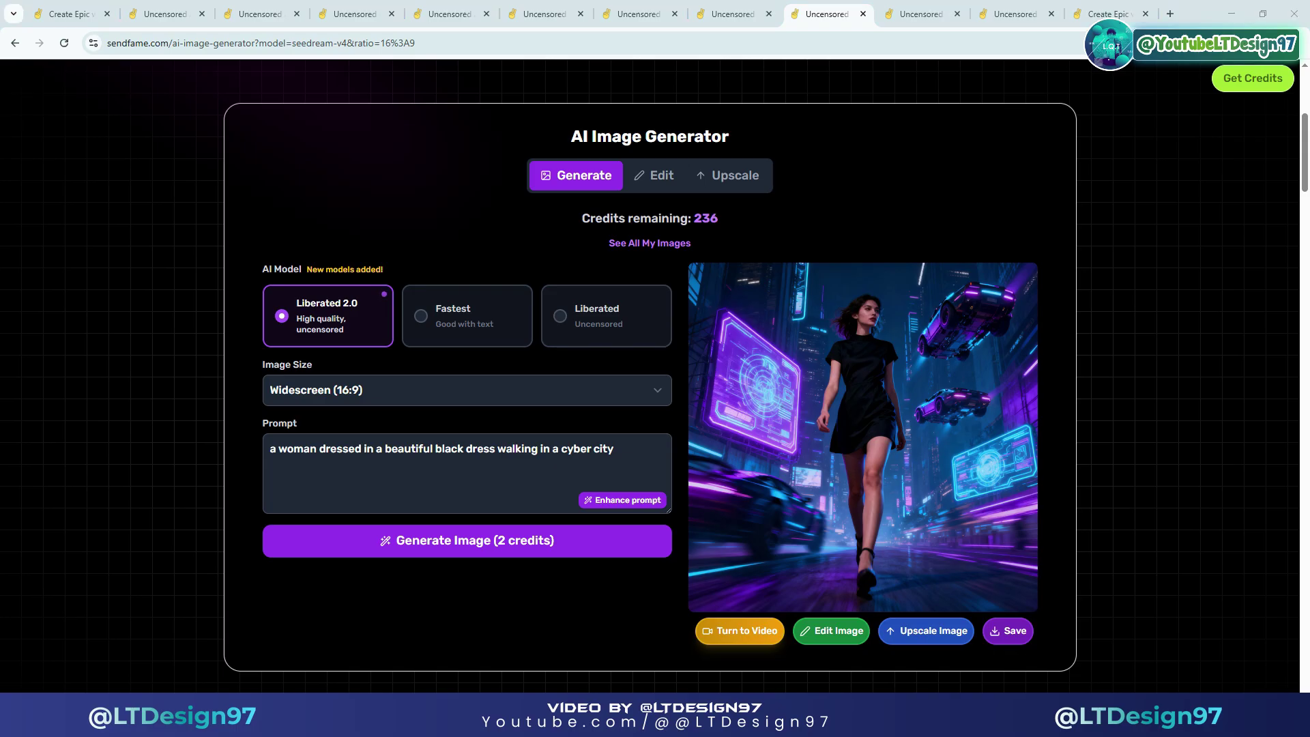
{"action": "left_click", "coordinate": [571, 442]}
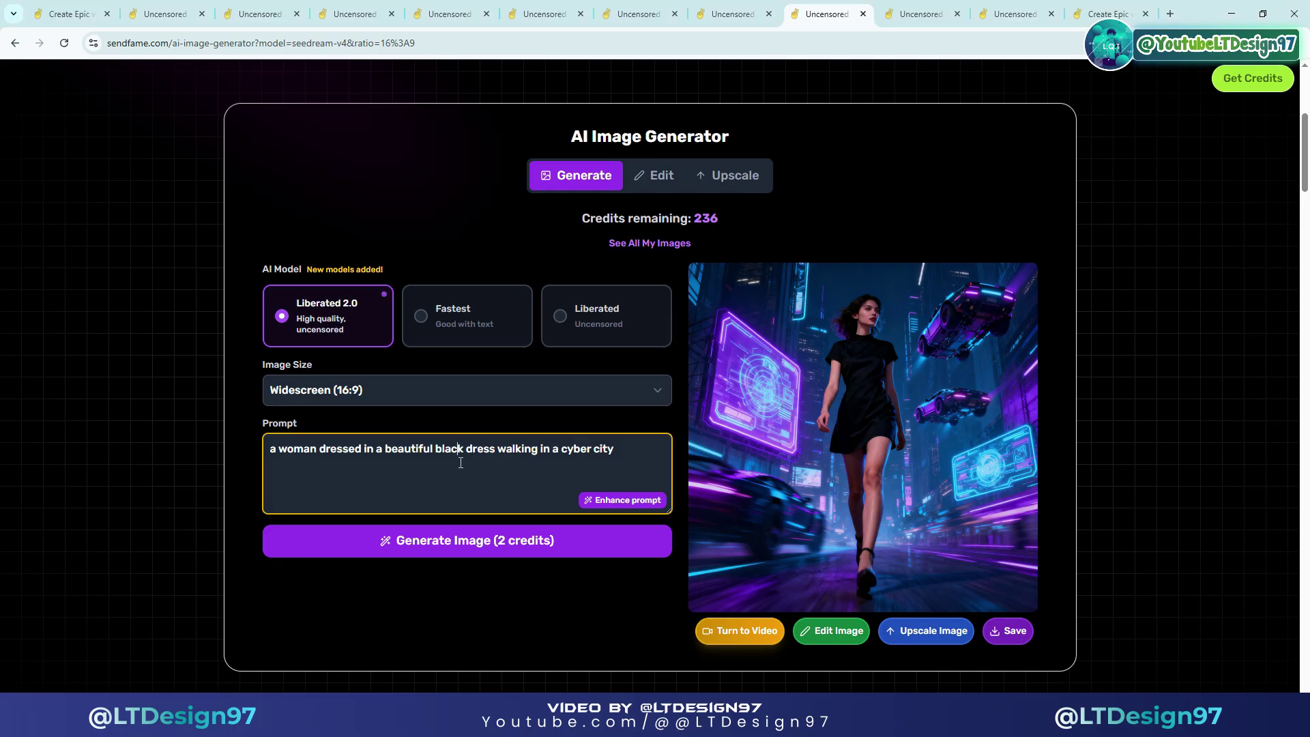
{"action": "key", "text": "ctrl+a"}
{"action": "key", "text": "ctrl+v"}
{"action": "left_click", "coordinate": [571, 541]}
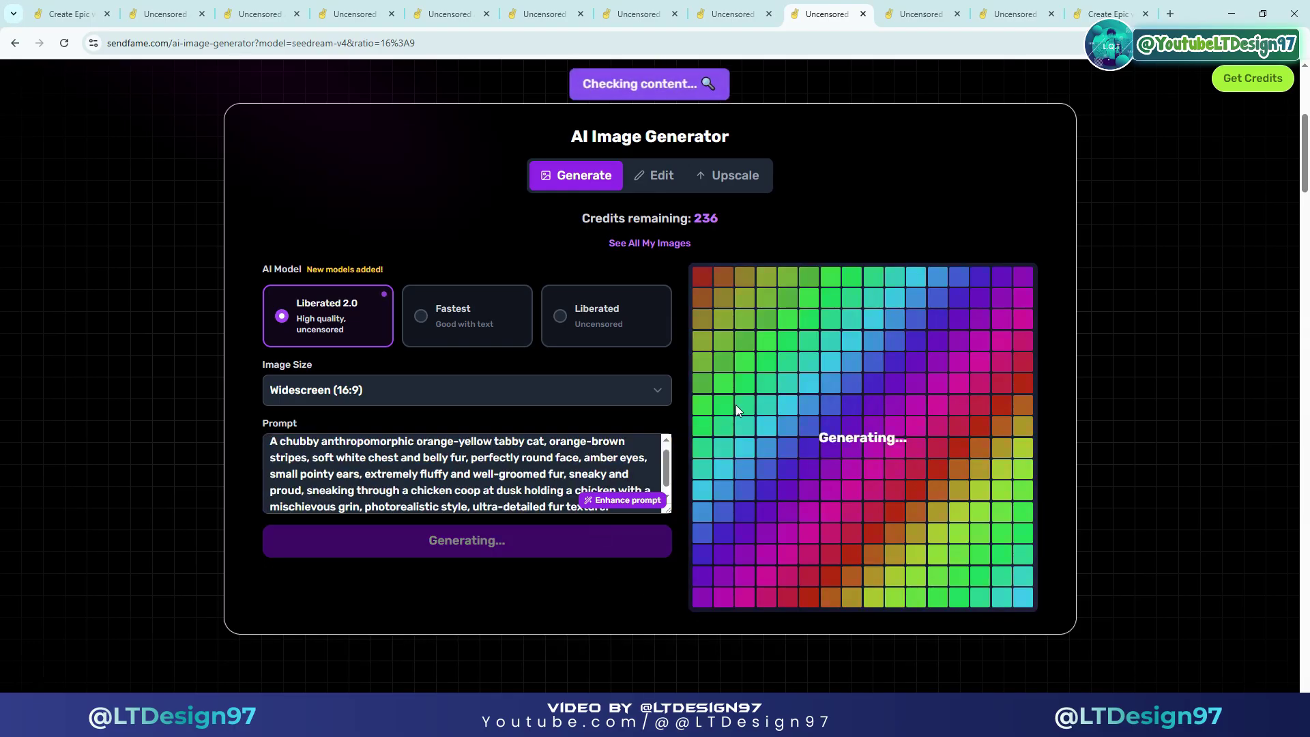
In the next generator tab, replace the prompt with the backyard feast of roasted chicken with three tiger cubs, and generate the image
{"action": "left_click", "coordinate": [919, 12]}
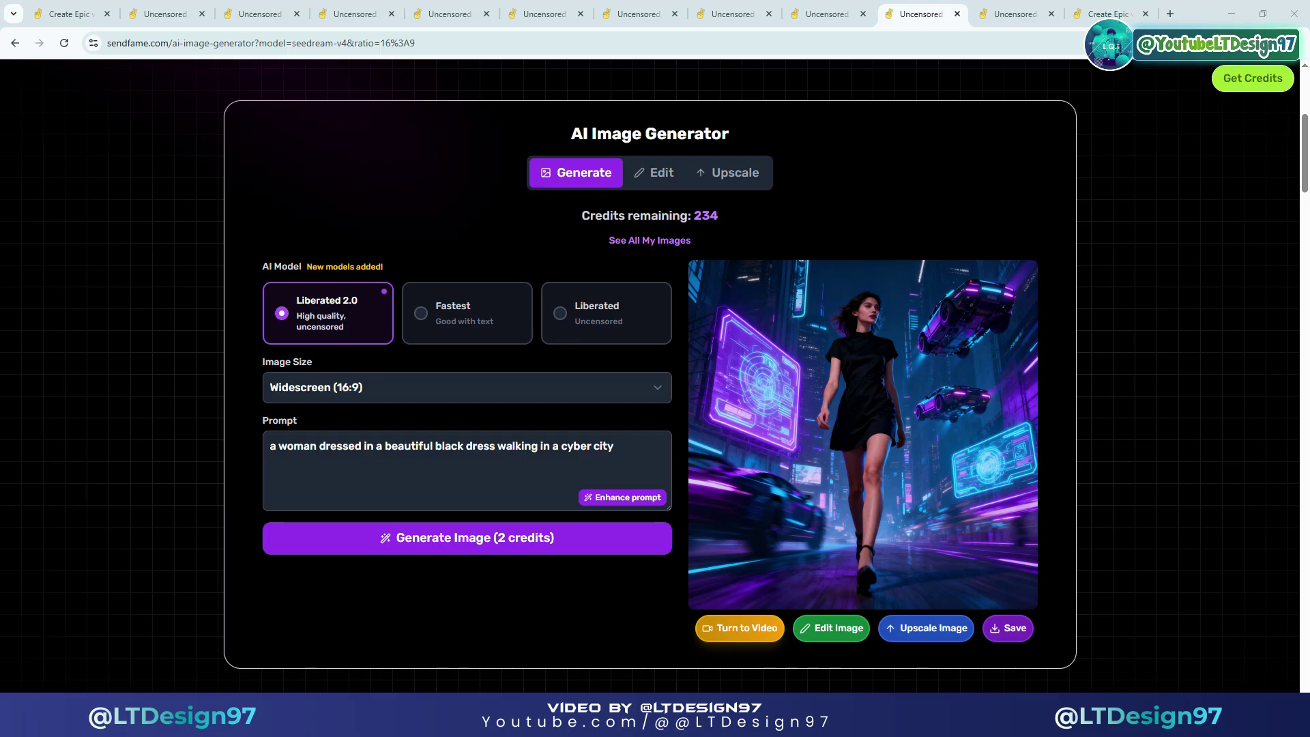
{"action": "left_click", "coordinate": [285, 435]}
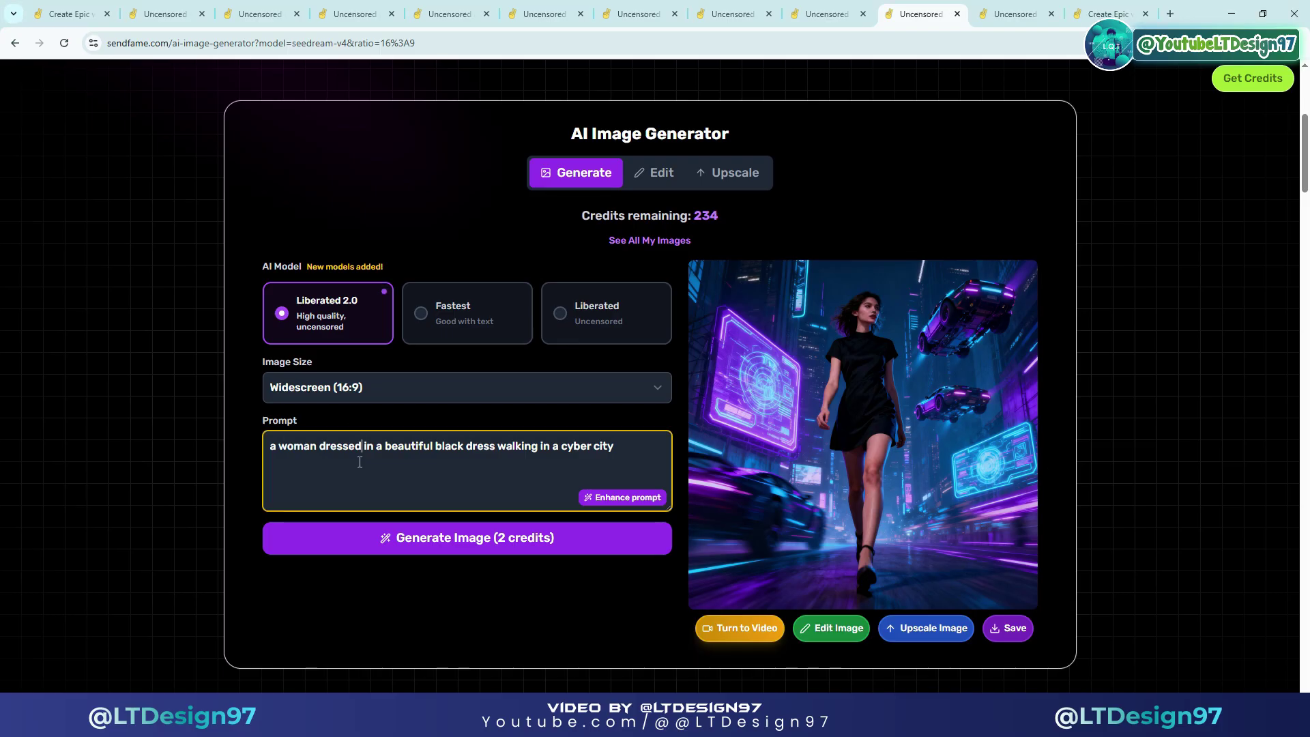
{"action": "key", "text": "ctrl+a"}
{"action": "key", "text": "ctrl+v"}
{"action": "key", "text": "ctrl+Return"}
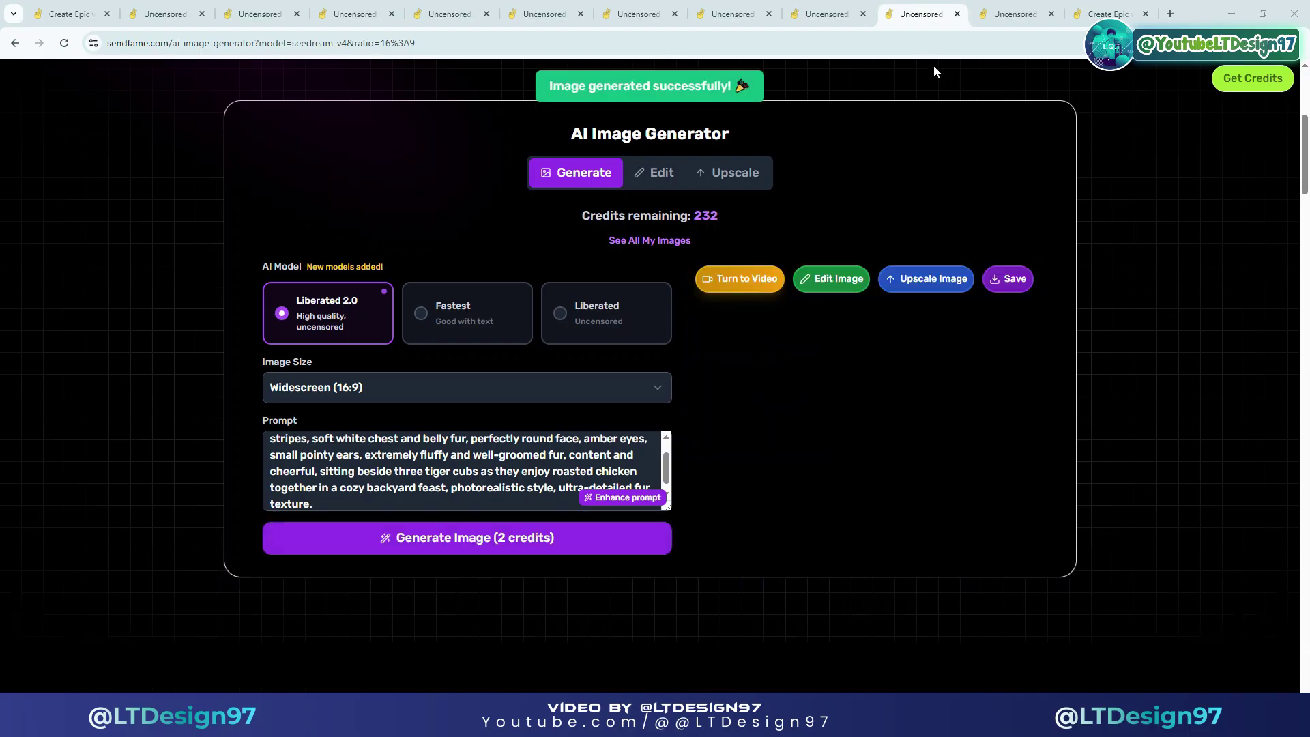
Review the generated cat and tiger images across the open generator tabs, from the forest nest through the porch scene
{"action": "right_click", "coordinate": [928, 19]}
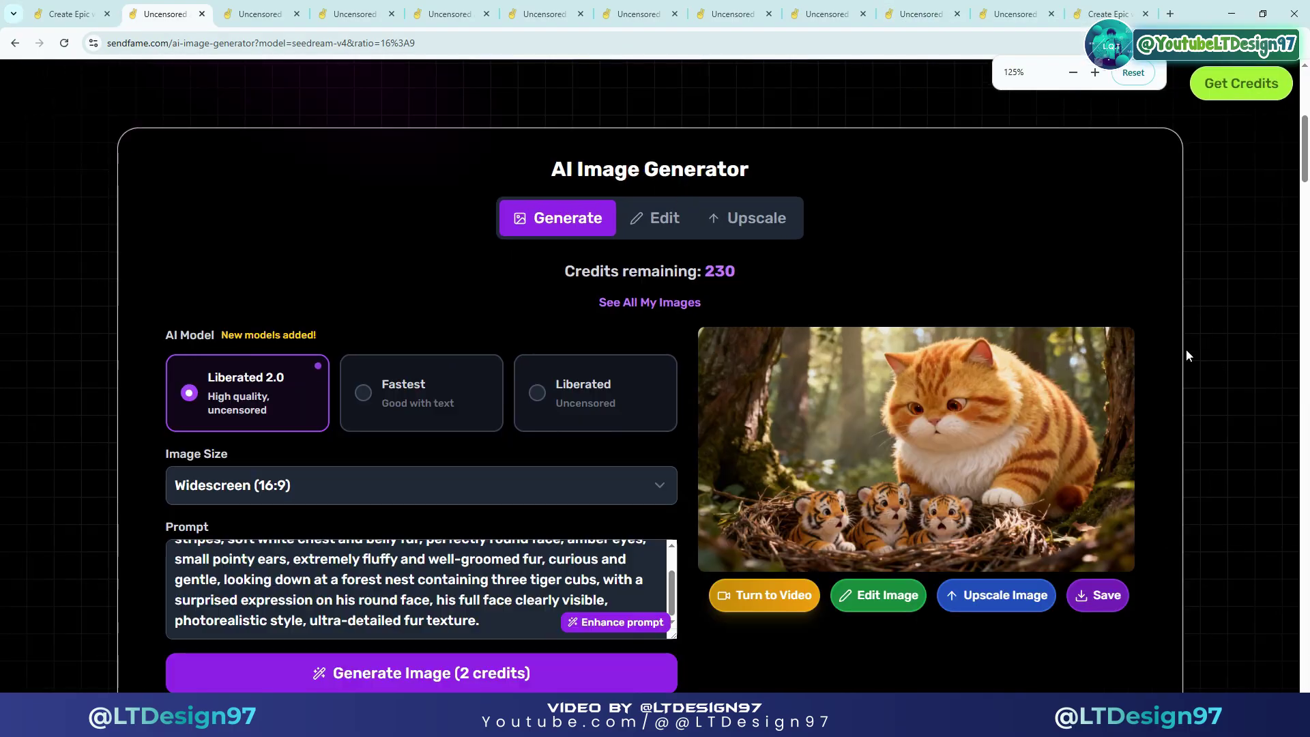
{"action": "scroll", "coordinate": [1138, 277], "scroll_direction": "down", "scroll_amount": 1}
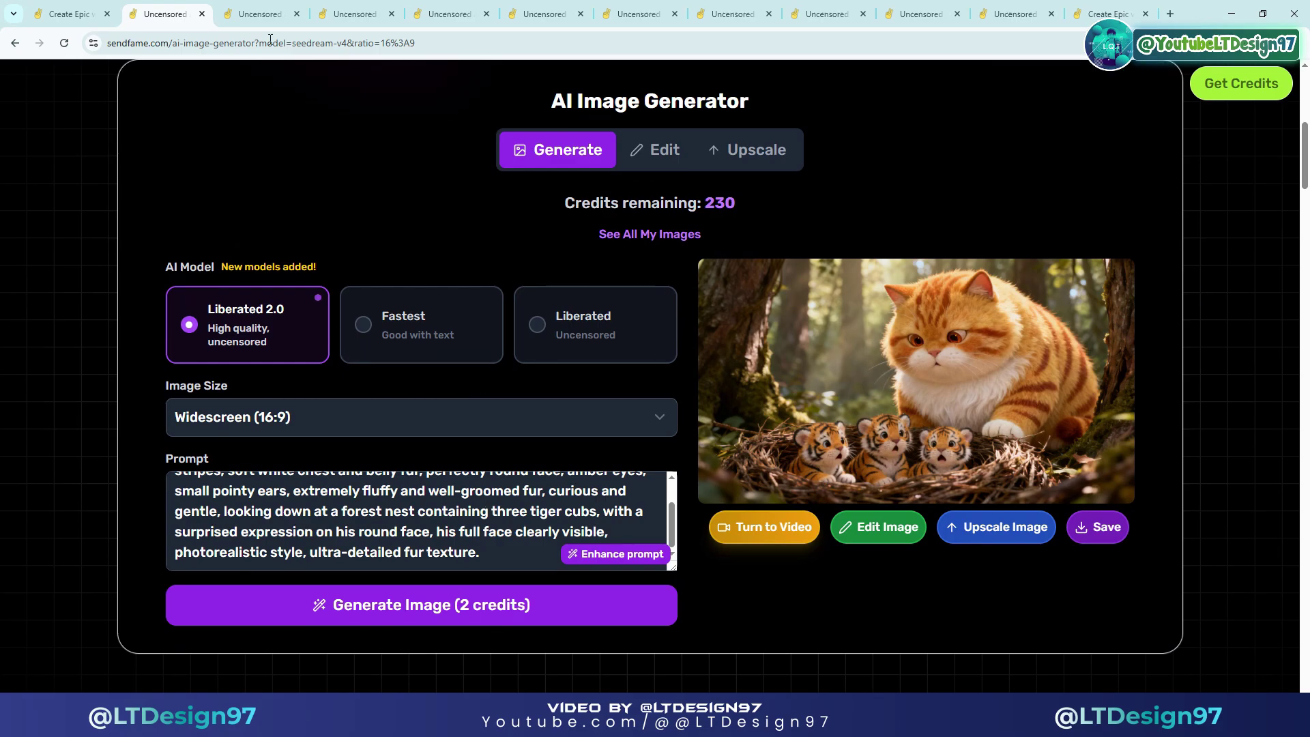
{"action": "left_click", "coordinate": [266, 13]}
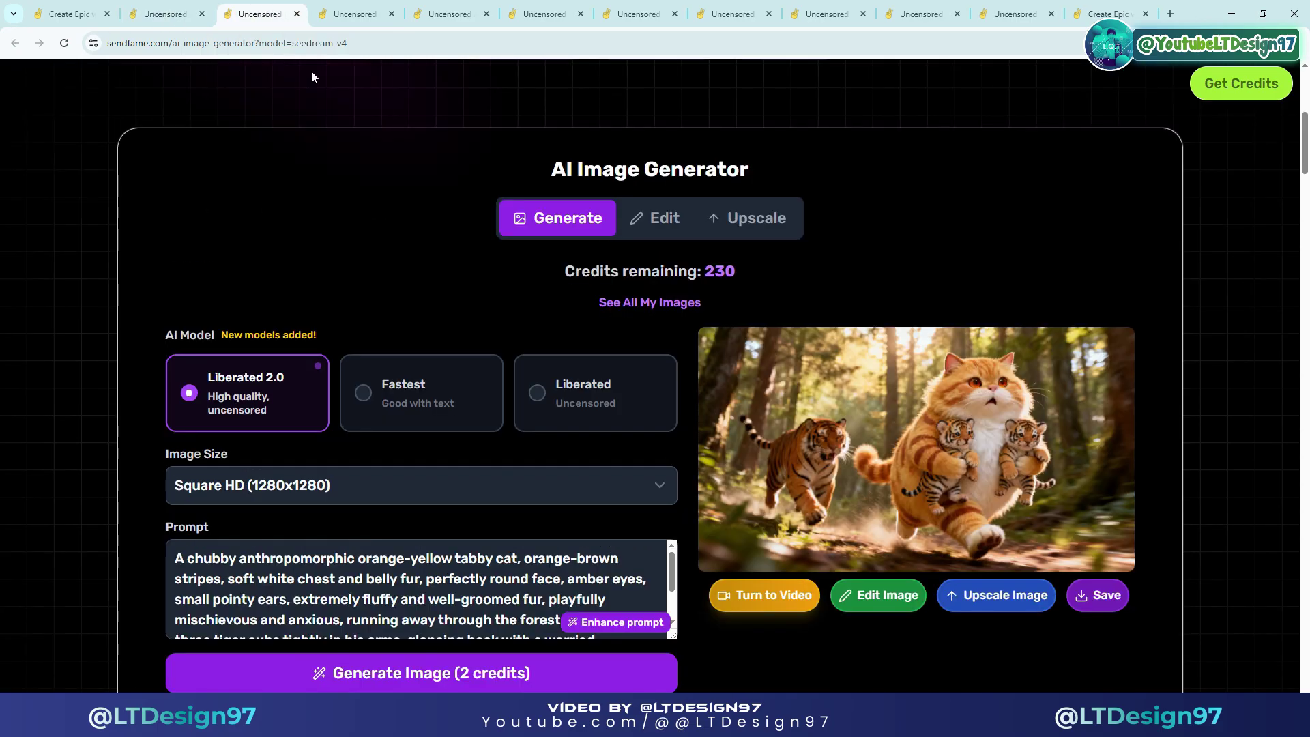
{"action": "scroll", "coordinate": [851, 321], "scroll_direction": "down", "scroll_amount": 1}
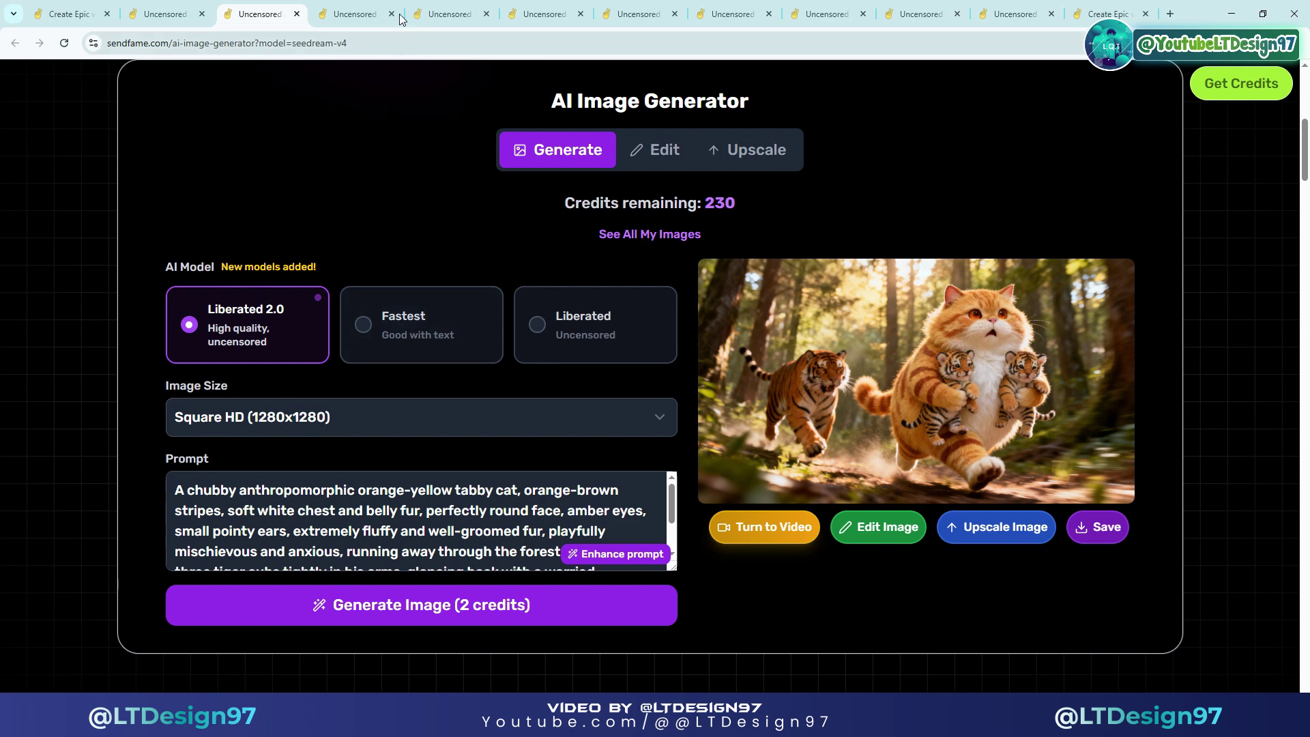
{"action": "left_click", "coordinate": [372, 6]}
{"action": "scroll", "coordinate": [620, 343], "scroll_direction": "down", "scroll_amount": 1}
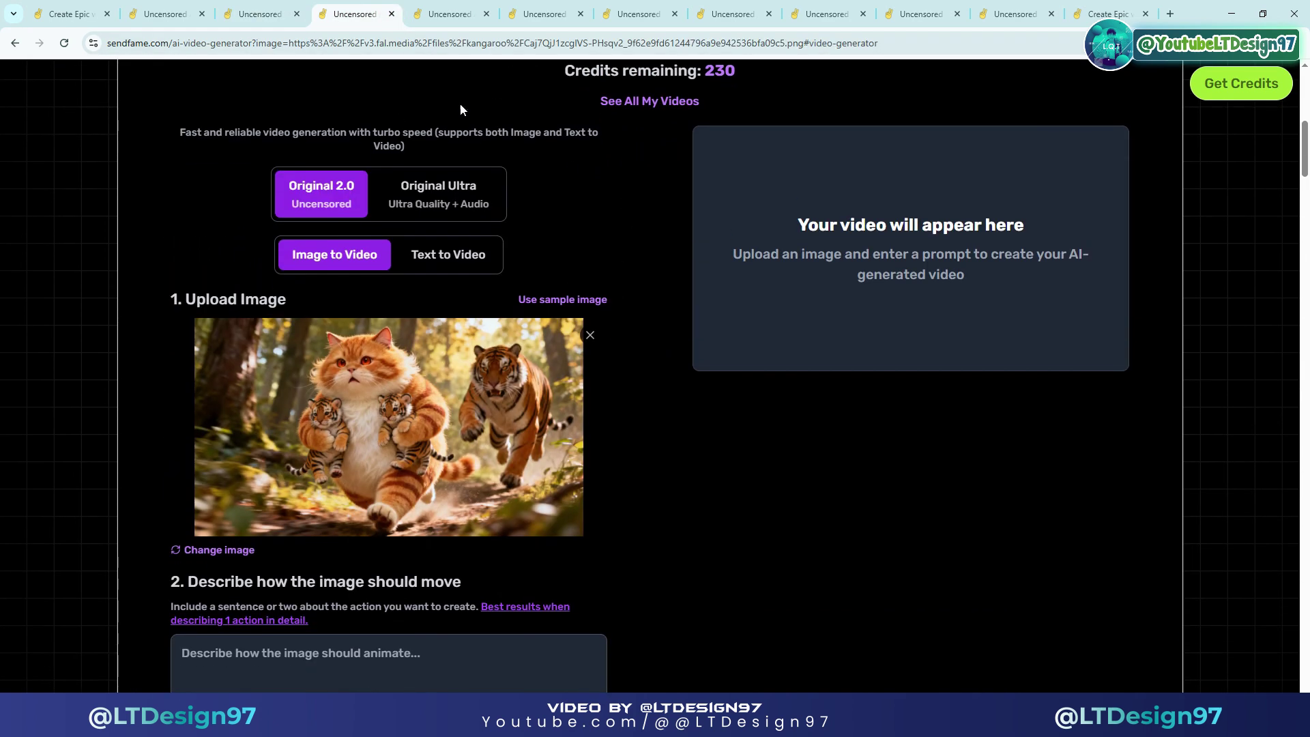
{"action": "left_click", "coordinate": [448, 7]}
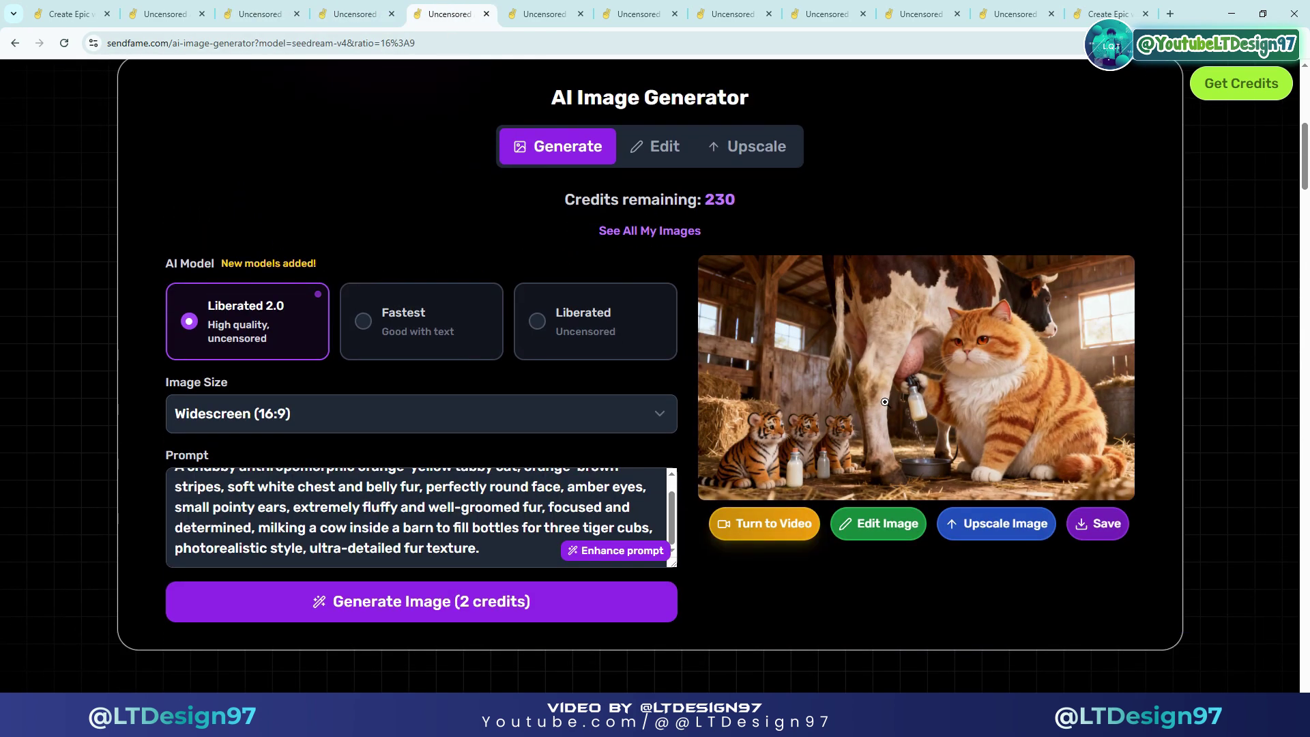
{"action": "left_click", "coordinate": [521, 8]}
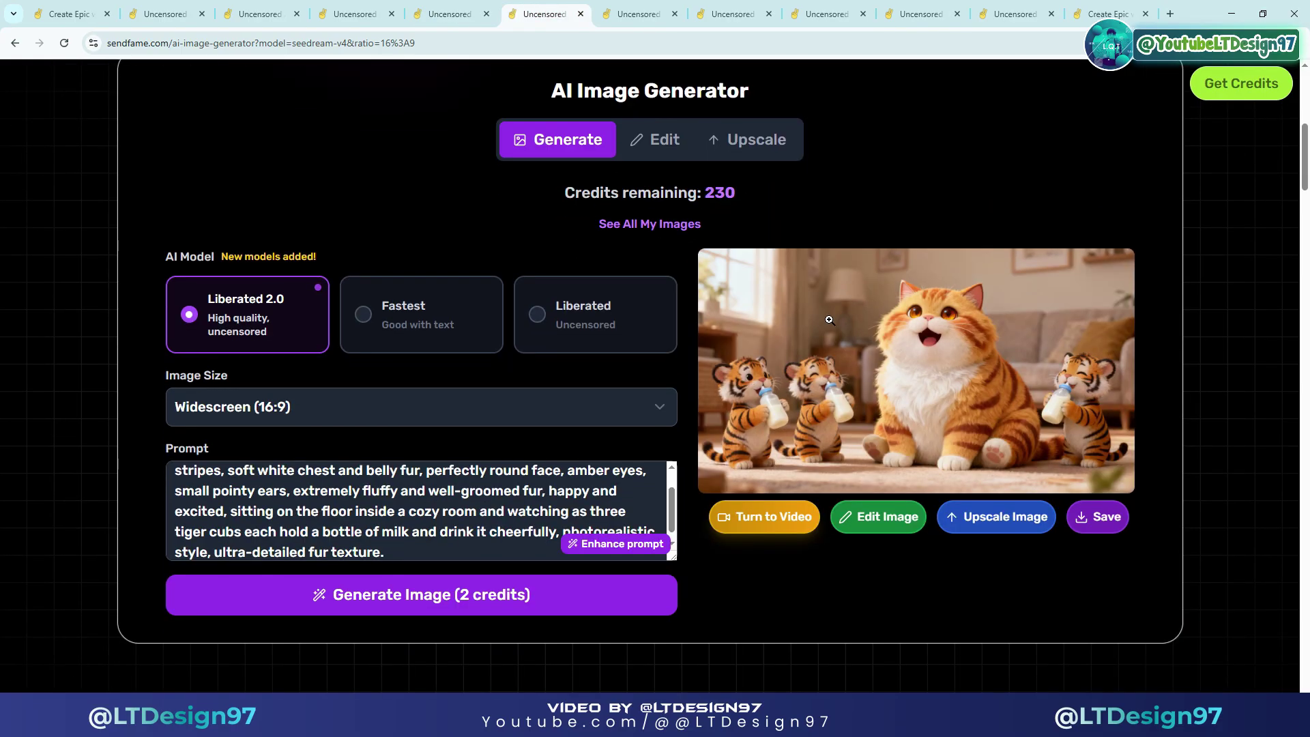
{"action": "left_click", "coordinate": [658, 10]}
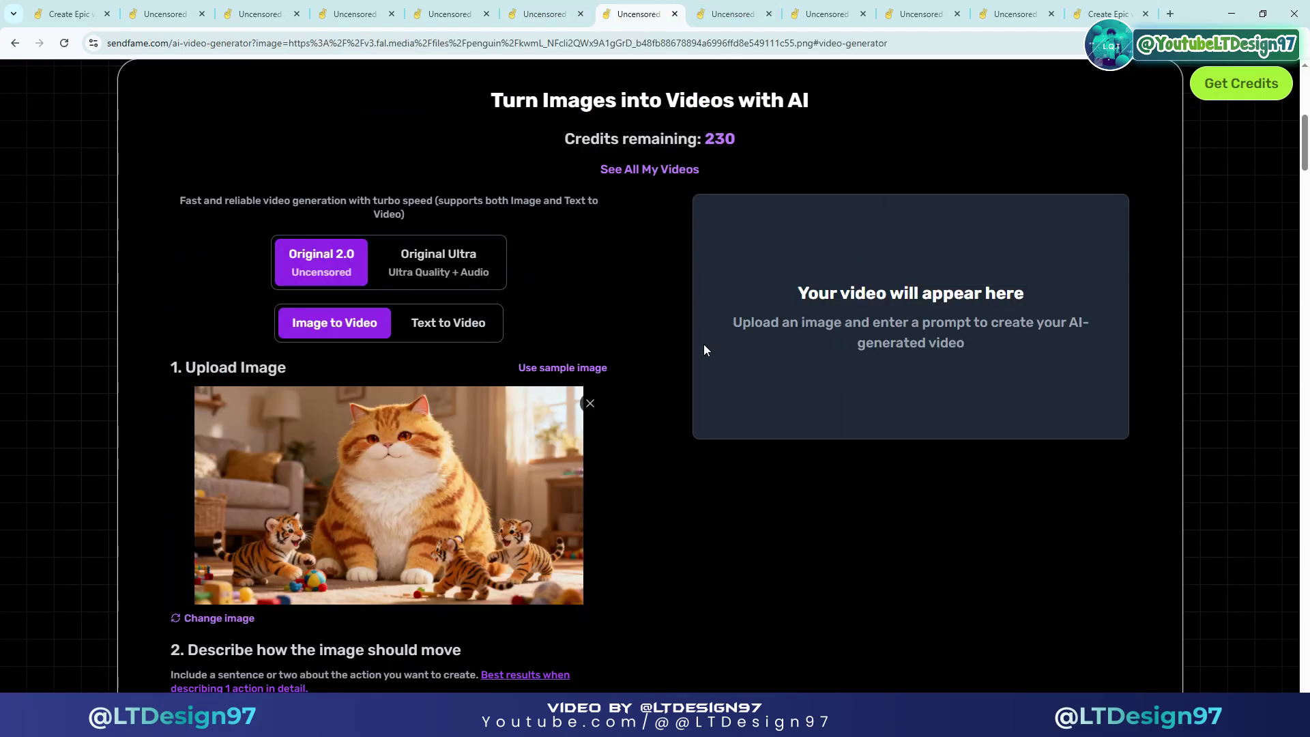
{"action": "scroll", "coordinate": [703, 344], "scroll_direction": "down", "scroll_amount": 1}
{"action": "left_click", "coordinate": [734, 15]}
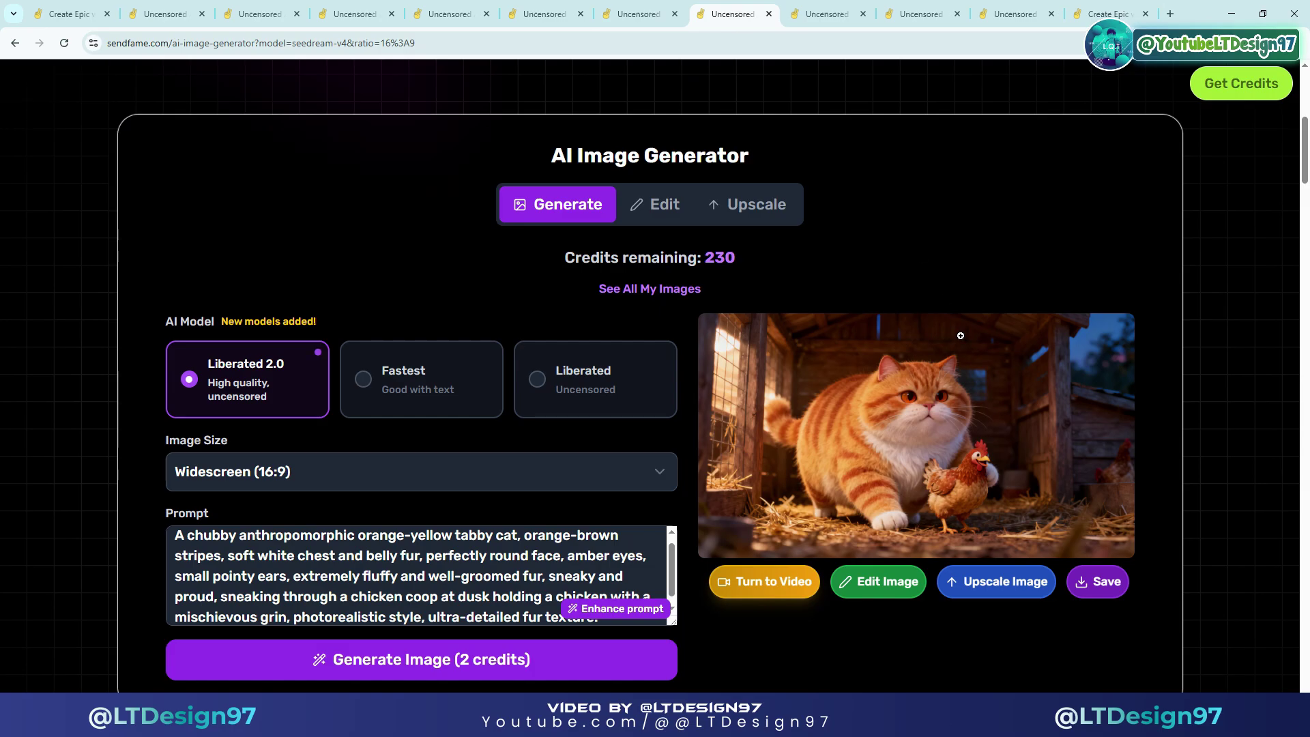
{"action": "left_click", "coordinate": [827, 14]}
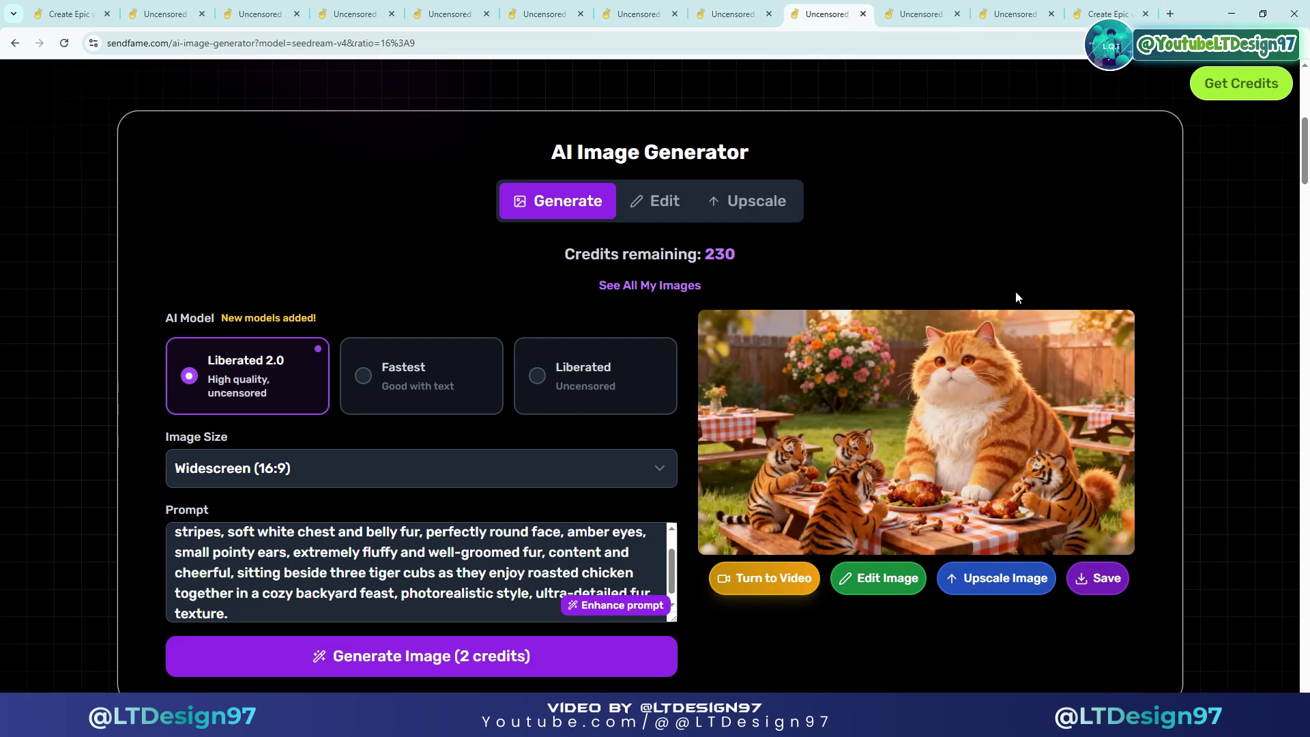
{"action": "left_click", "coordinate": [921, 12]}
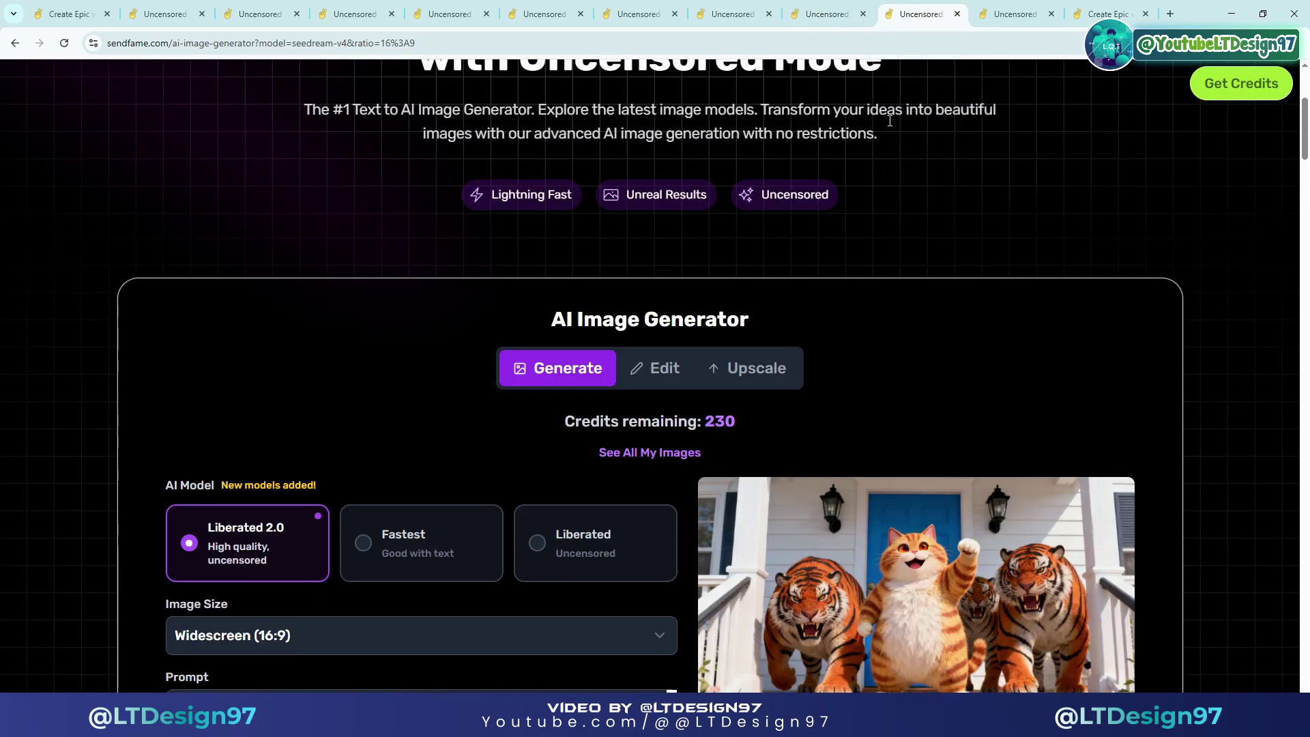
{"action": "scroll", "coordinate": [929, 225], "scroll_direction": "down", "scroll_amount": 1}
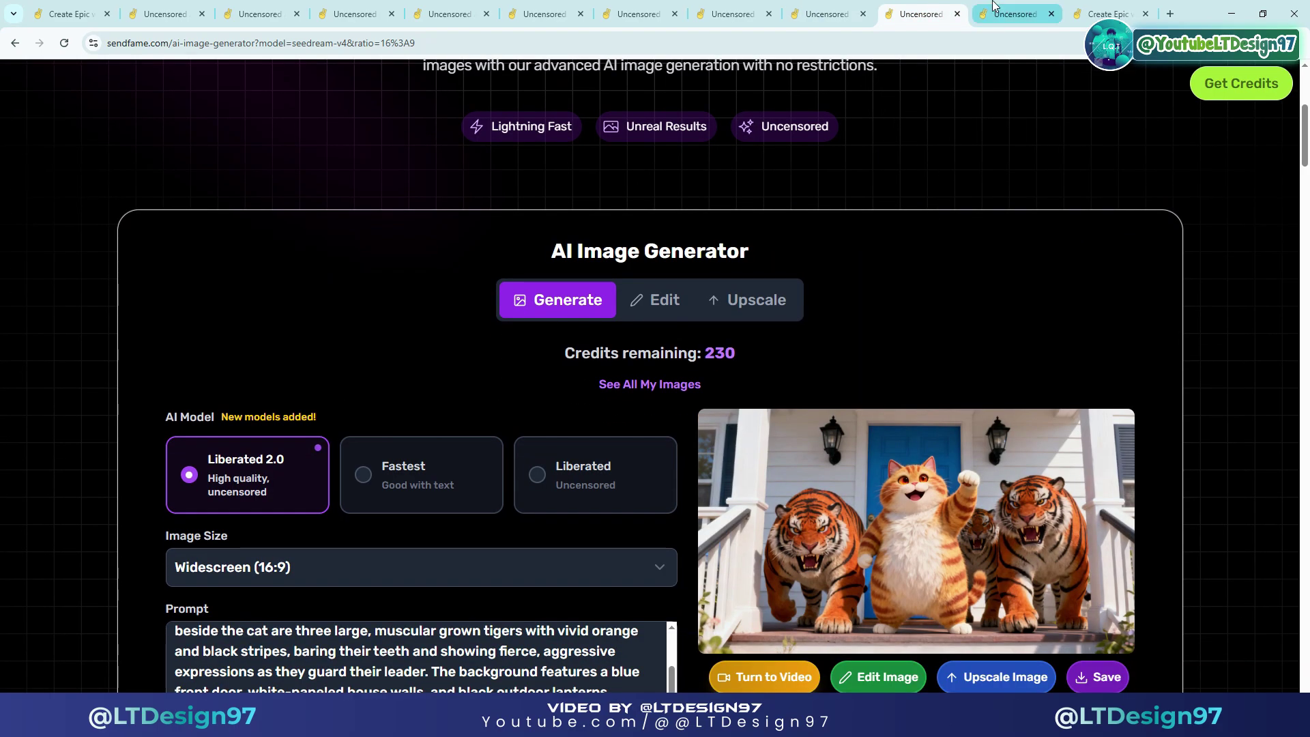
{"action": "left_click", "coordinate": [994, 5]}
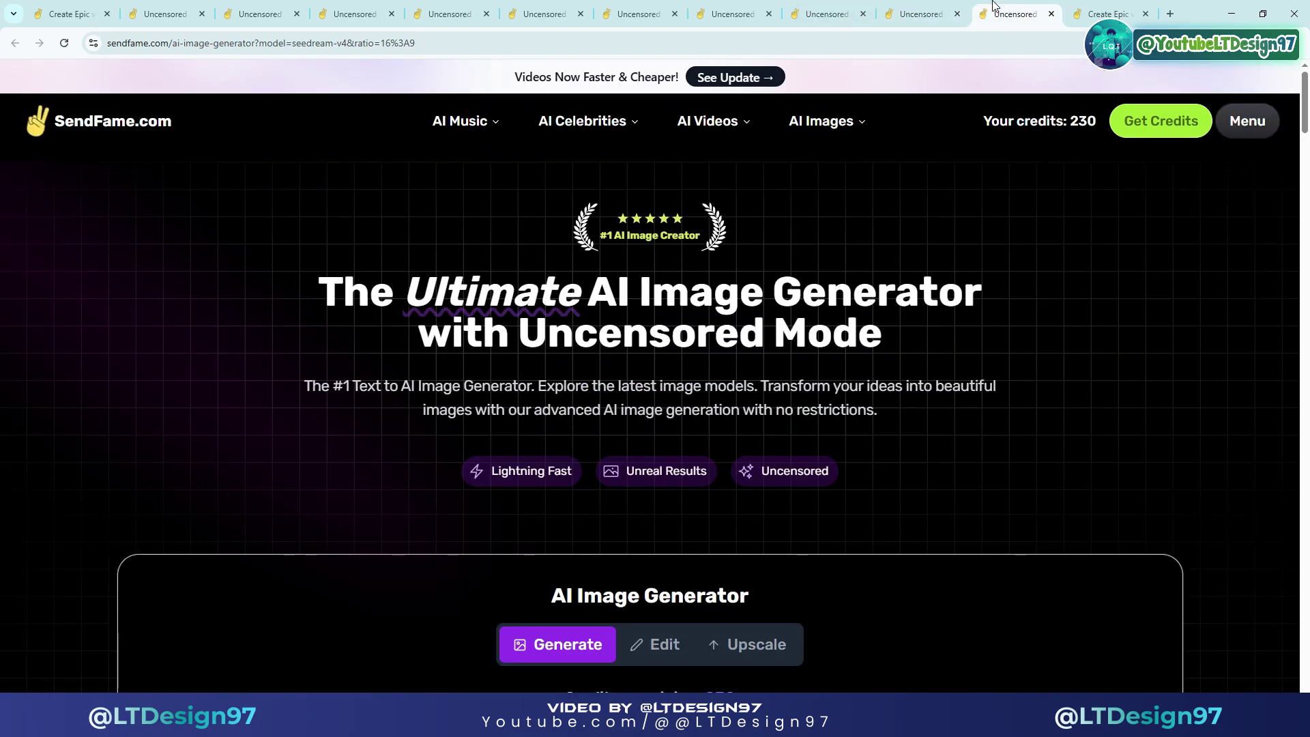
{"action": "left_click", "coordinate": [921, 13]}
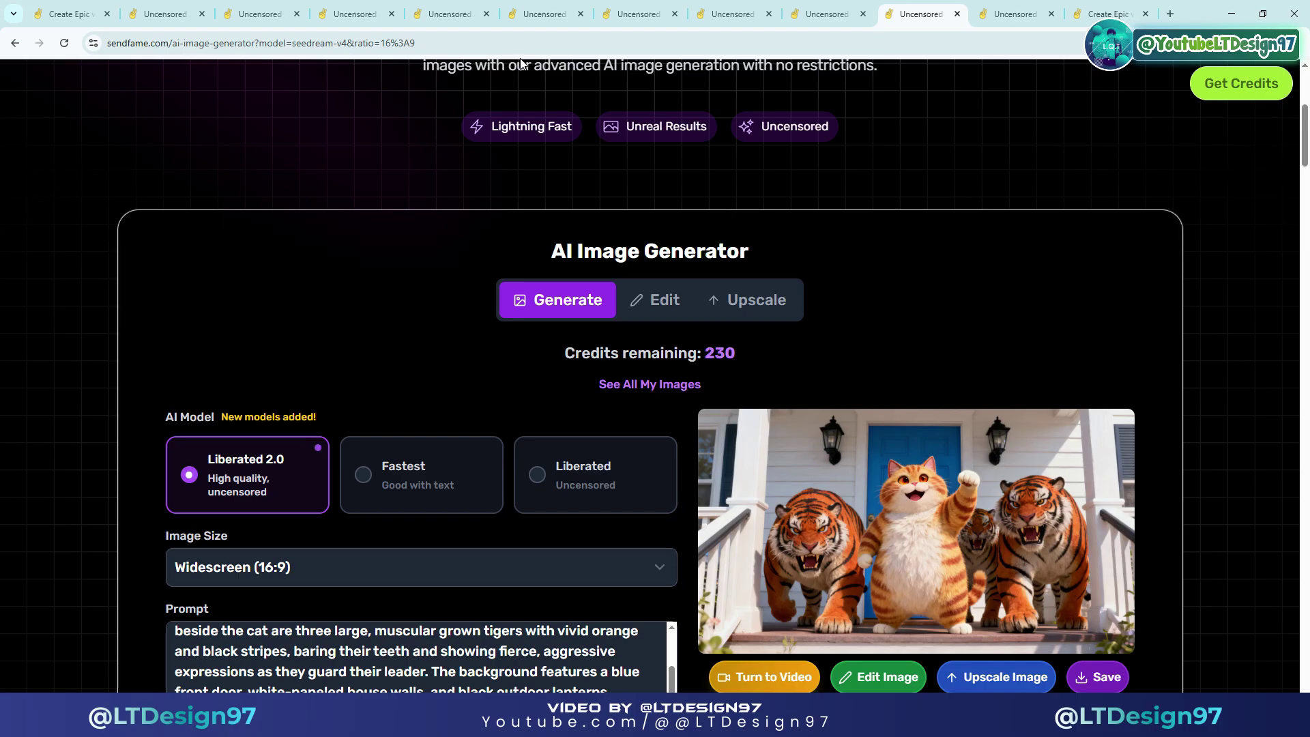
{"action": "left_click", "coordinate": [635, 12]}
{"action": "left_click", "coordinate": [539, 12]}
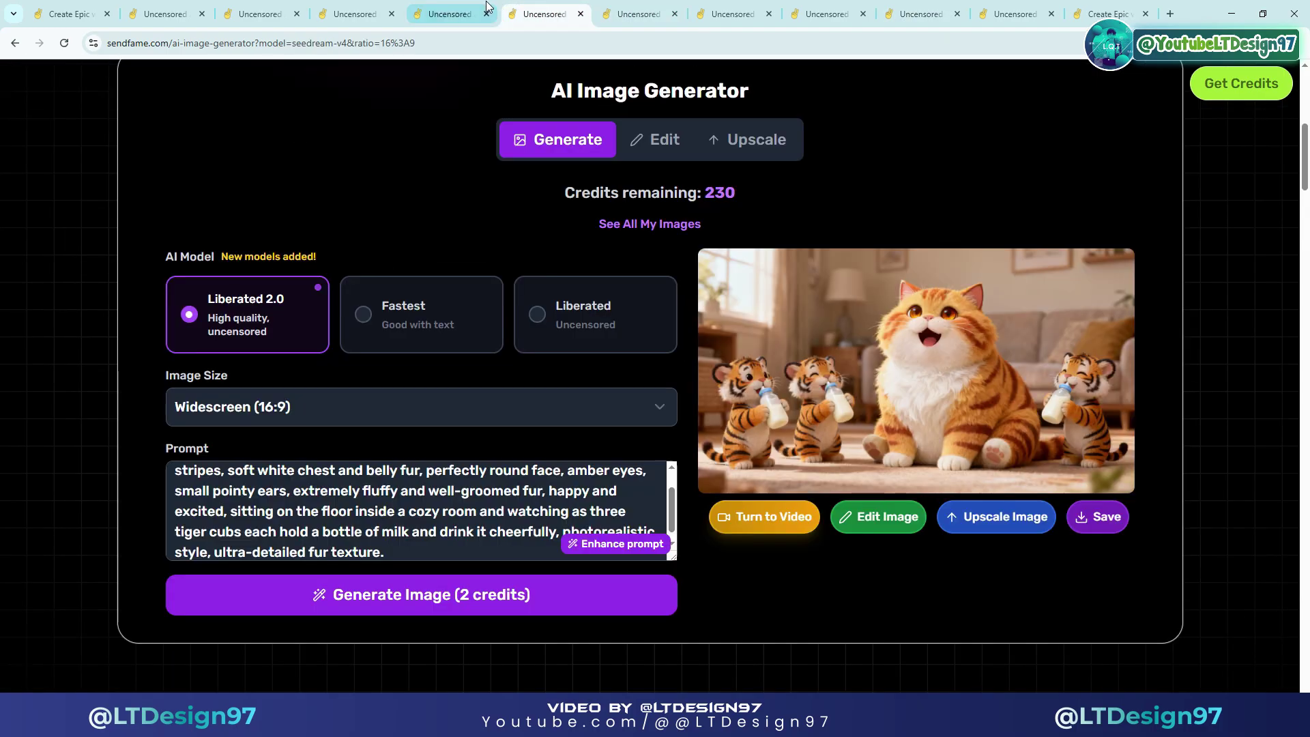
{"action": "left_click", "coordinate": [362, 10]}
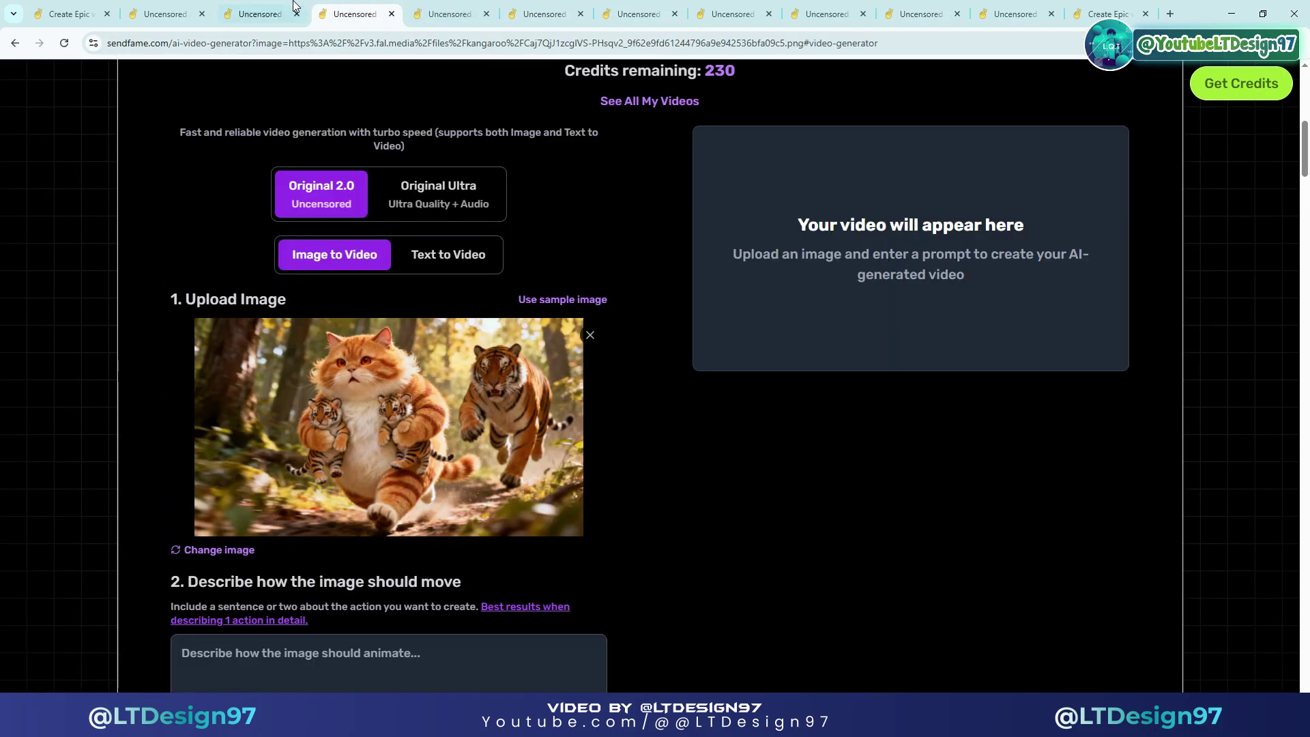
{"action": "left_click", "coordinate": [276, 10]}
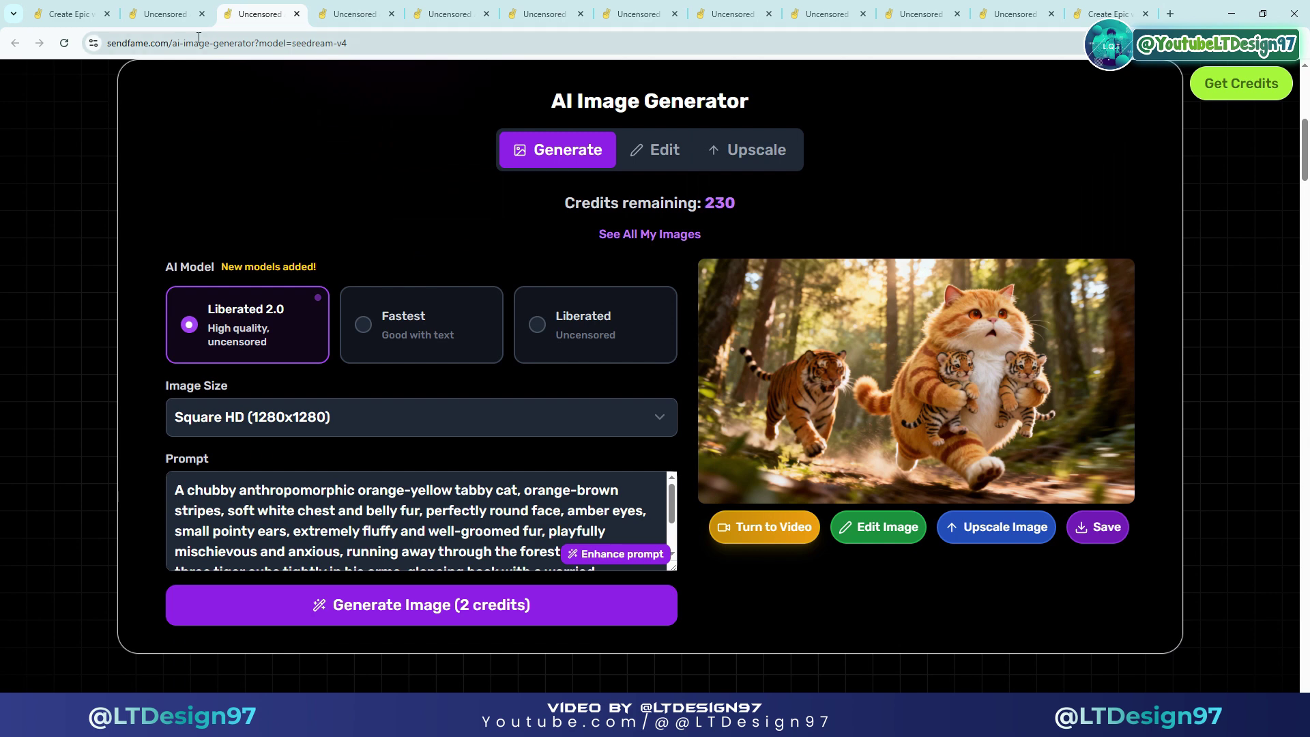
Copy the full prompt of the image showing the cat looking down at the forest nest with three tiger cubs
{"action": "left_click", "coordinate": [170, 10]}
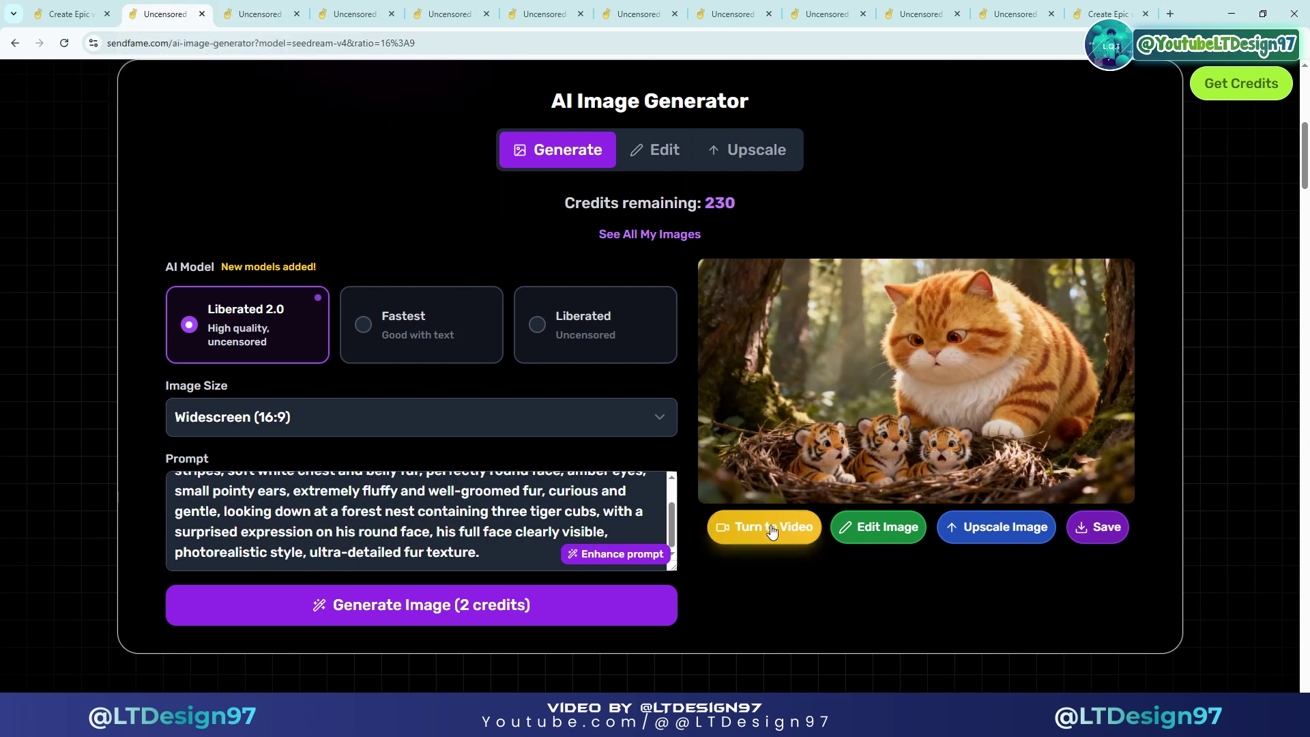
{"action": "left_click", "coordinate": [560, 520]}
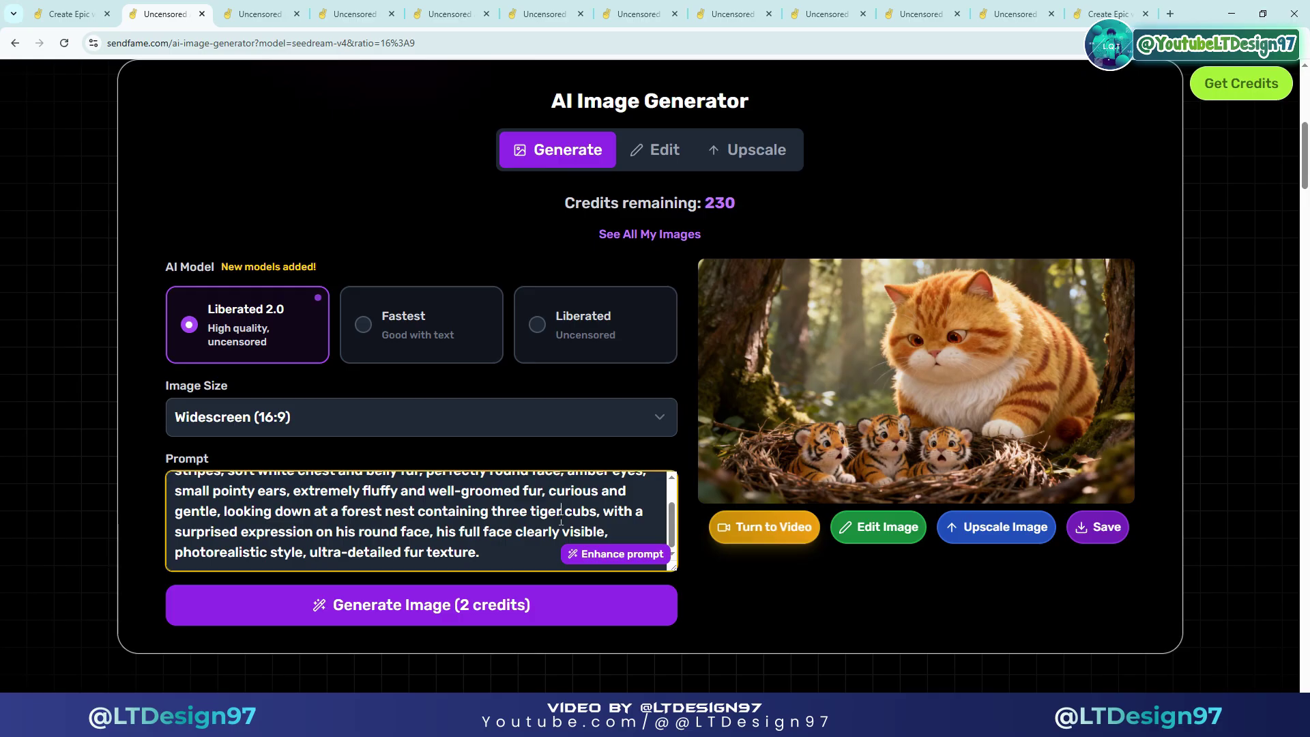
{"action": "key", "text": "ctrl+a"}
{"action": "right_click", "coordinate": [486, 518]}
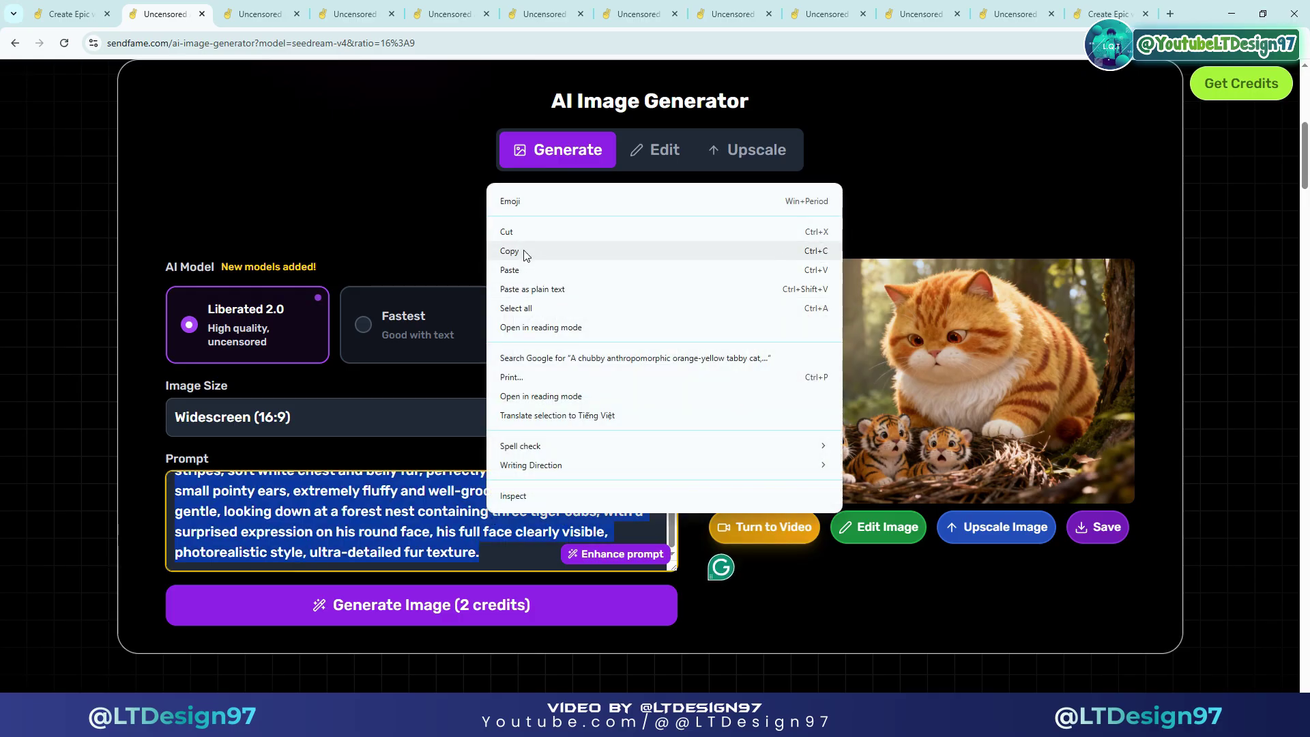
{"action": "left_click", "coordinate": [521, 252]}
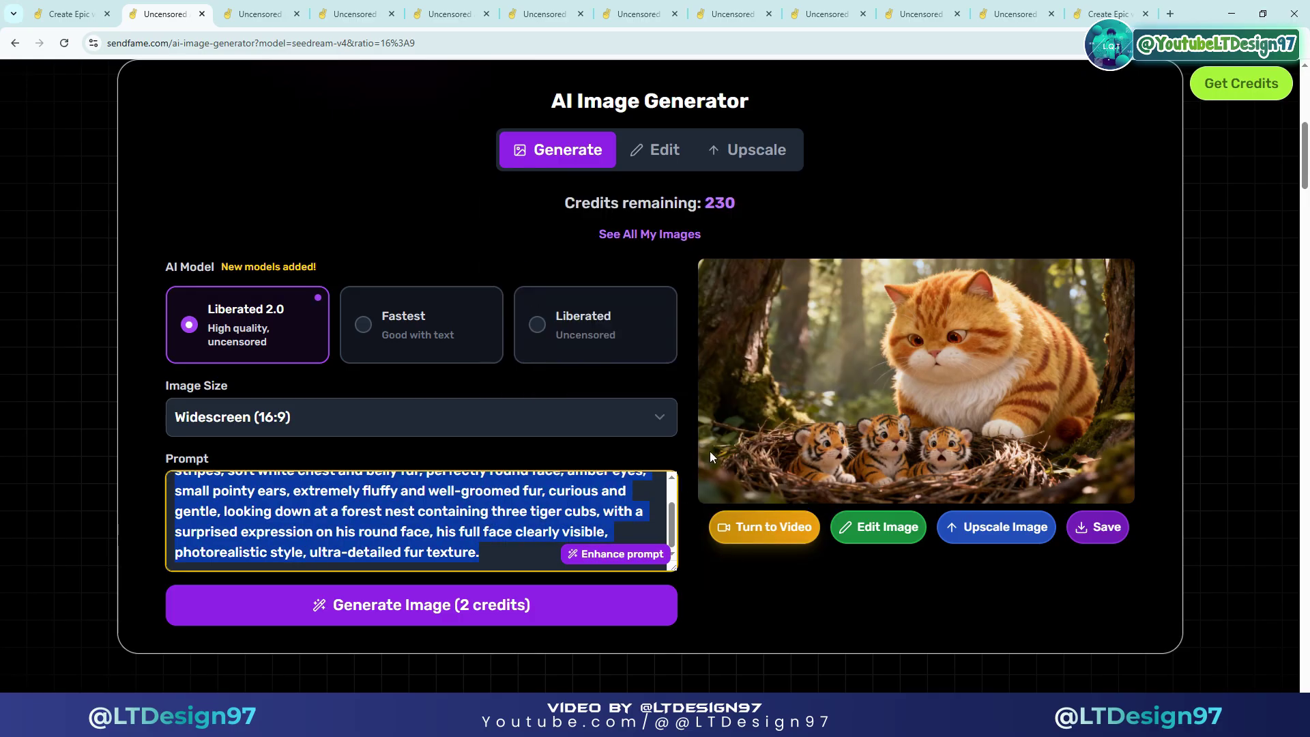
Send the forest nest image to the video generator and paste the copied prompt as its motion description
{"action": "left_click", "coordinate": [781, 532]}
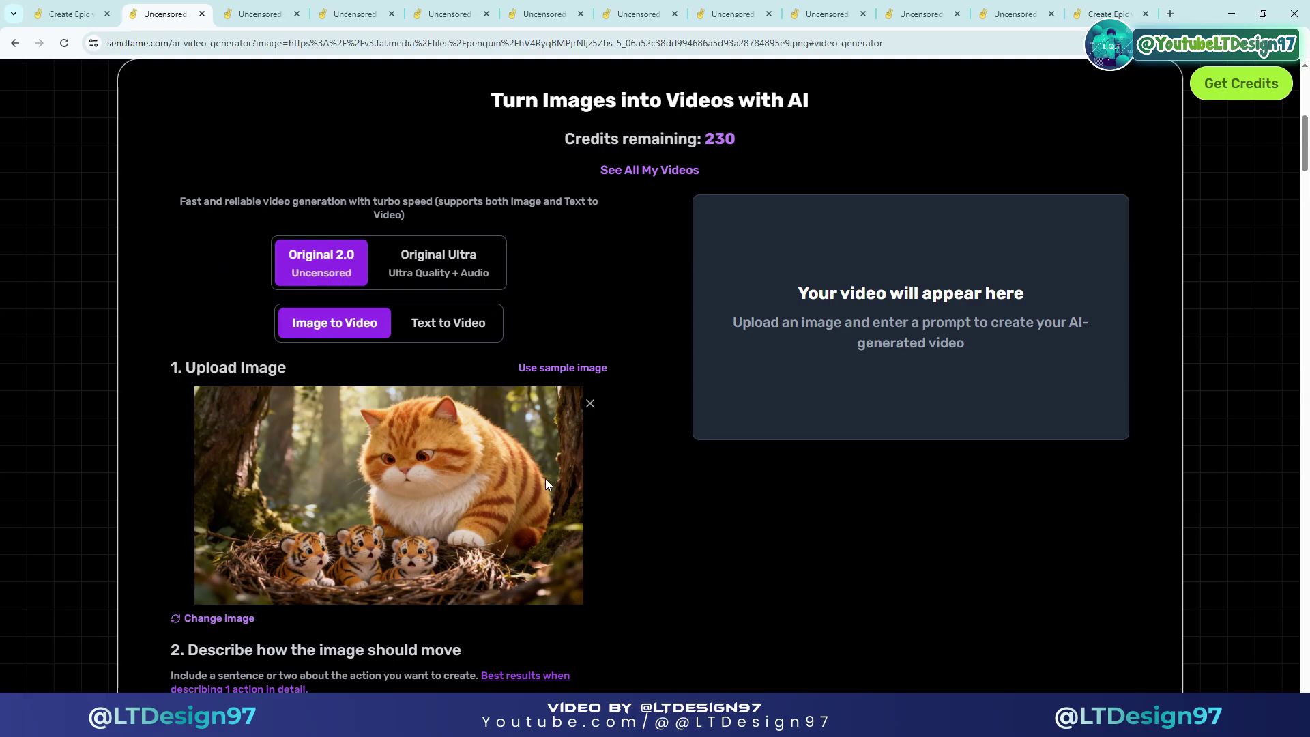
{"action": "scroll", "coordinate": [539, 477], "scroll_direction": "down", "scroll_amount": 3}
{"action": "scroll", "coordinate": [524, 481], "scroll_direction": "down", "scroll_amount": 1}
{"action": "left_click", "coordinate": [346, 449]}
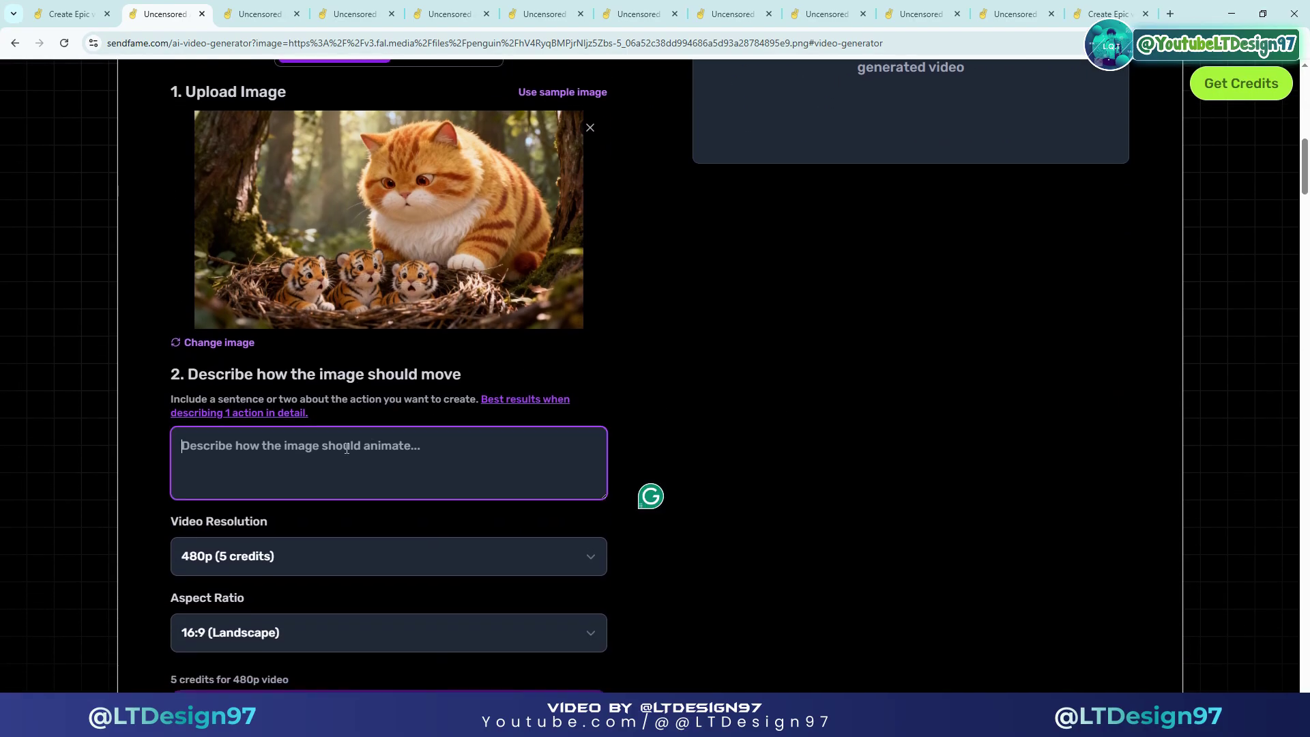
{"action": "key", "text": "ctrl+v"}
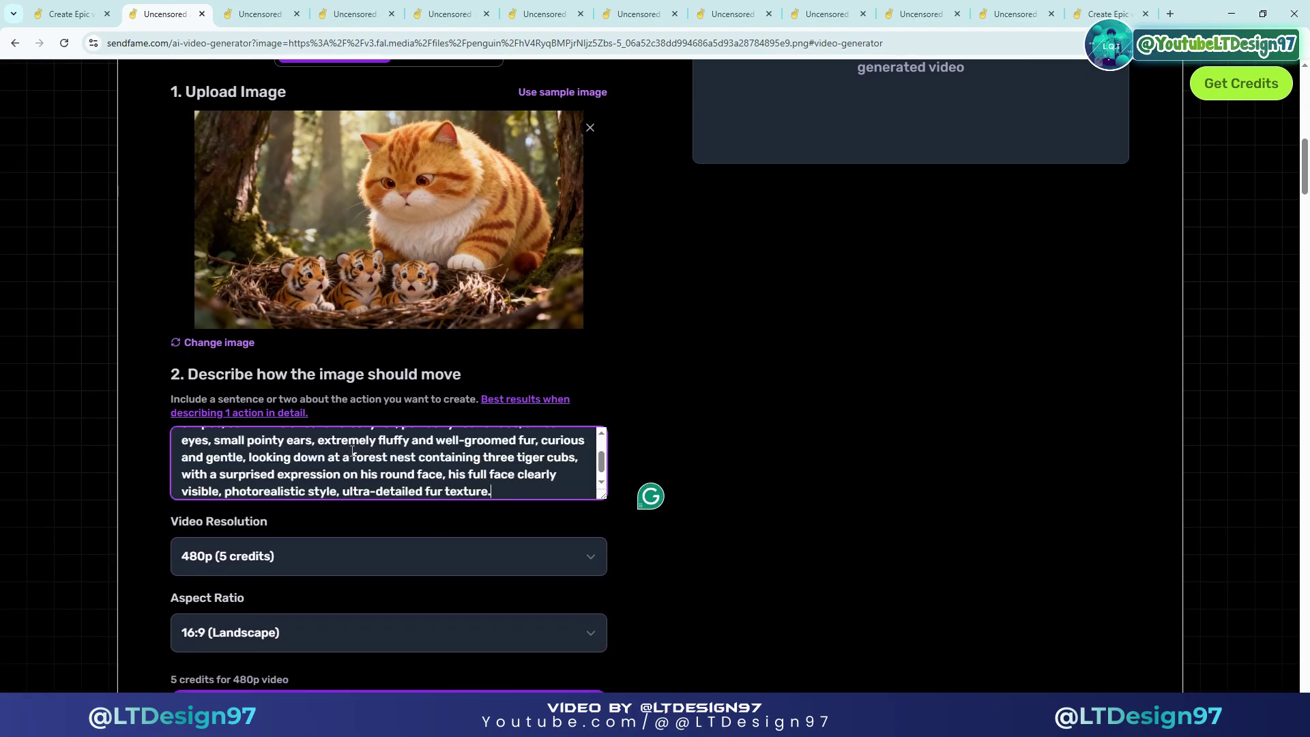
Set the video resolution to 720p (15 credits) and generate the forest nest video
{"action": "scroll", "coordinate": [329, 558], "scroll_direction": "down", "scroll_amount": 2}
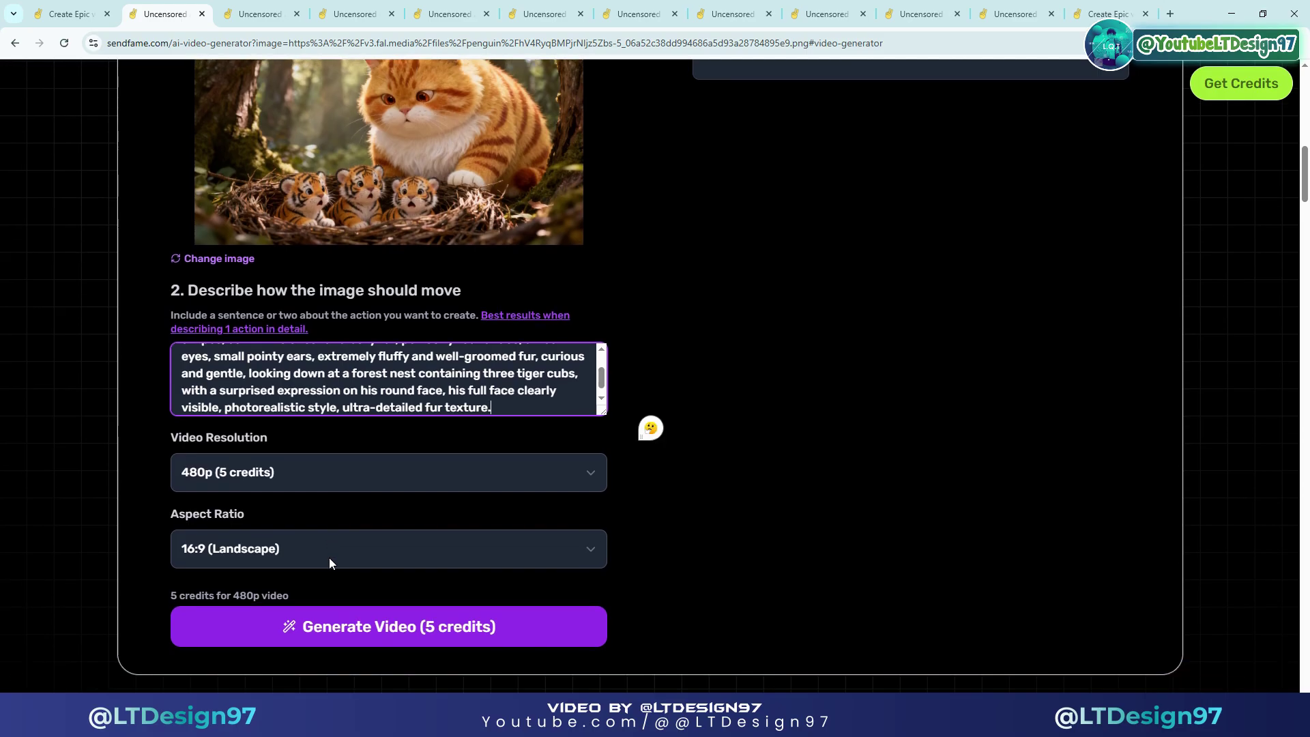
{"action": "left_click", "coordinate": [335, 423]}
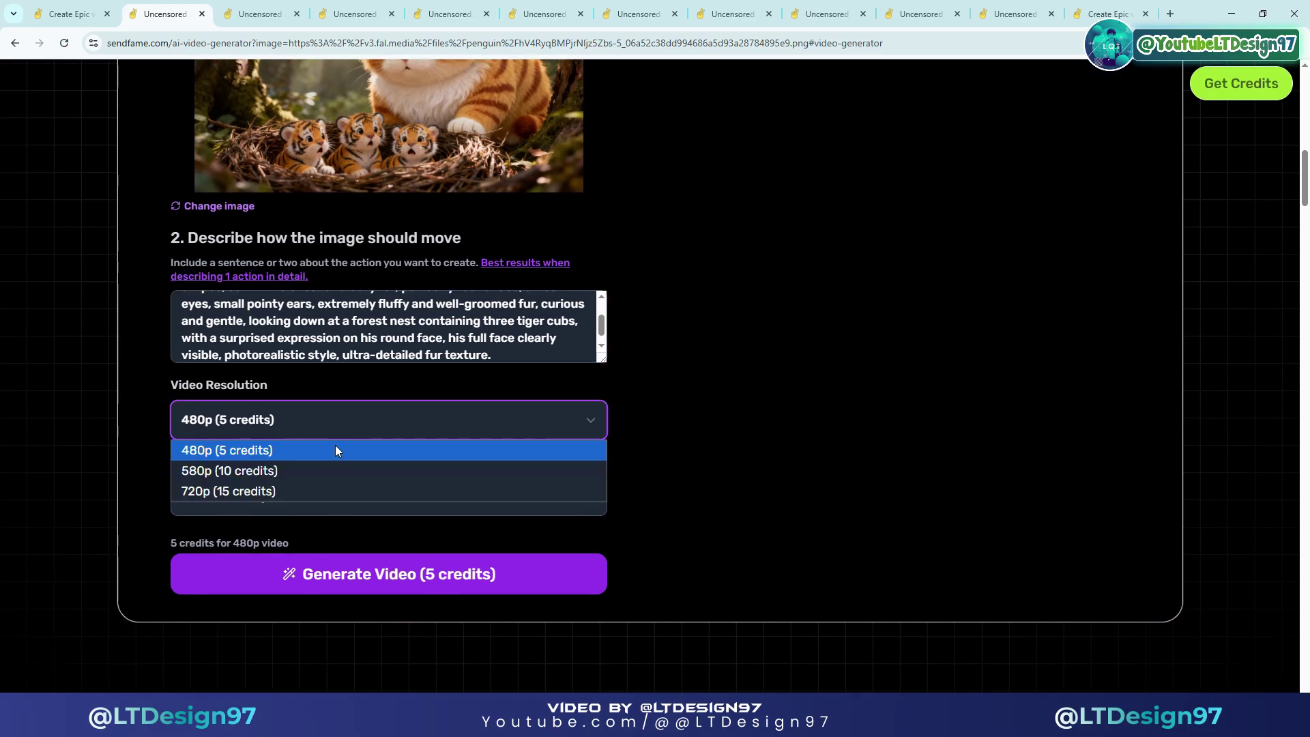
{"action": "left_click", "coordinate": [330, 492]}
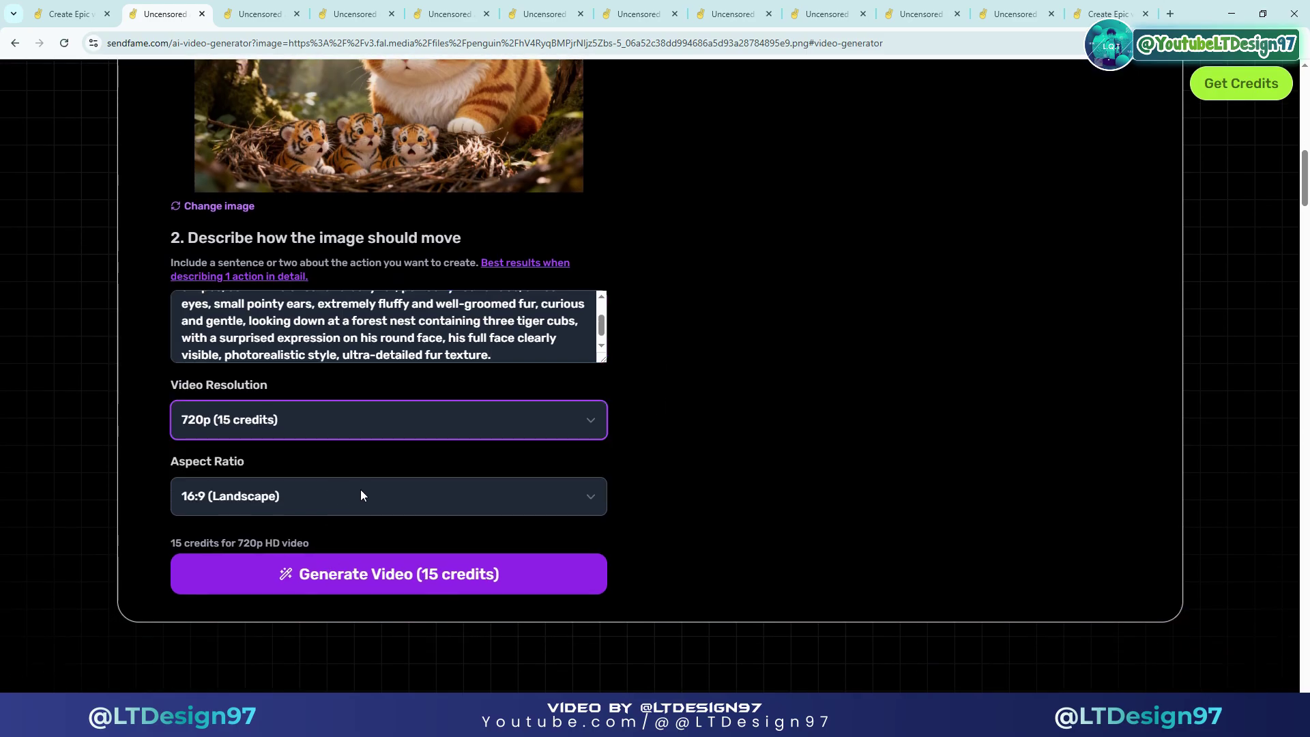
{"action": "left_click", "coordinate": [321, 577]}
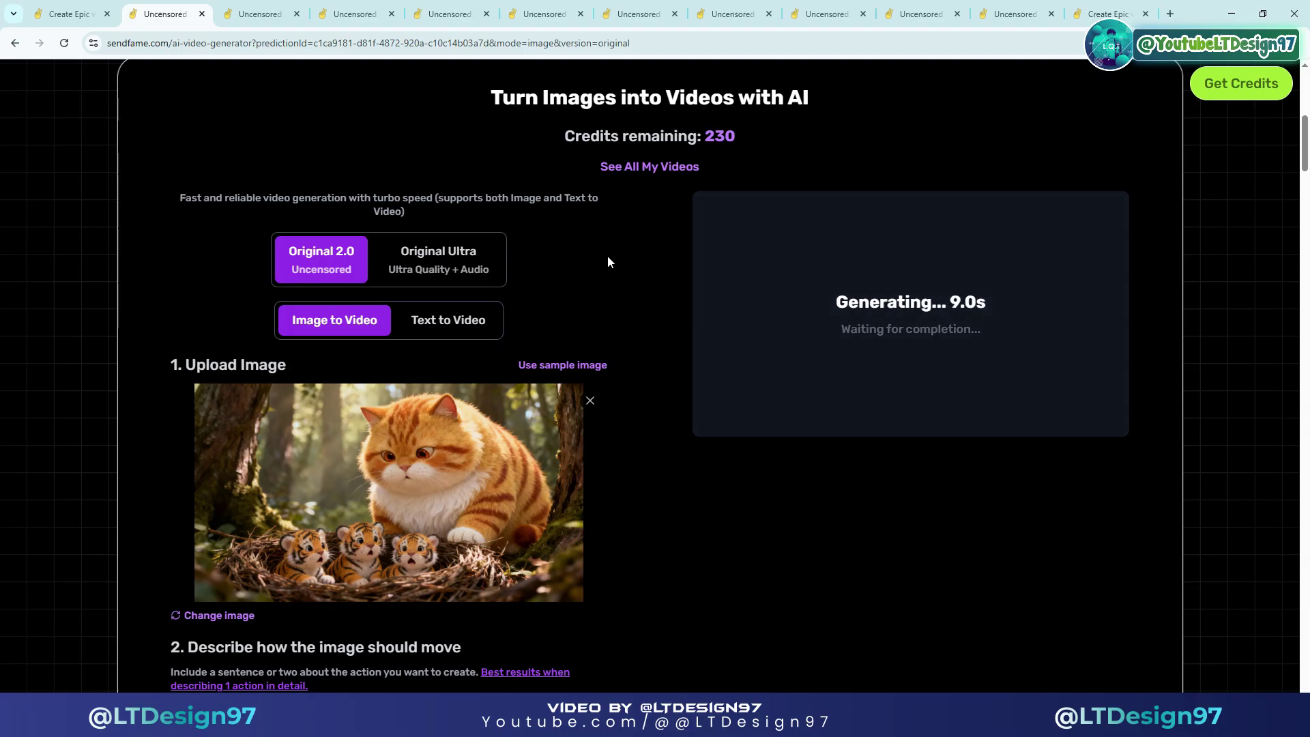
In the following tab, copy the full prompt of the cat running through the forest with the tiger cubs
{"action": "left_click", "coordinate": [260, 8]}
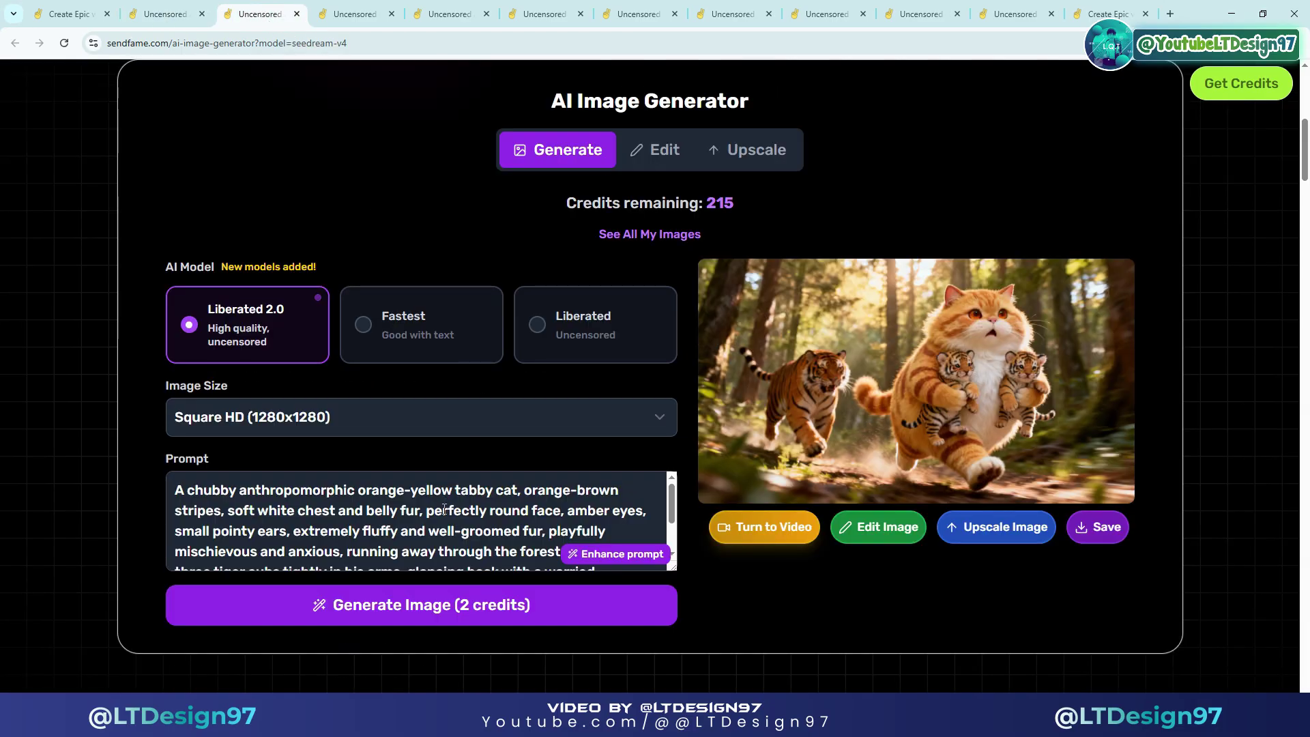
{"action": "left_click", "coordinate": [428, 526]}
{"action": "key", "text": "ctrl+a"}
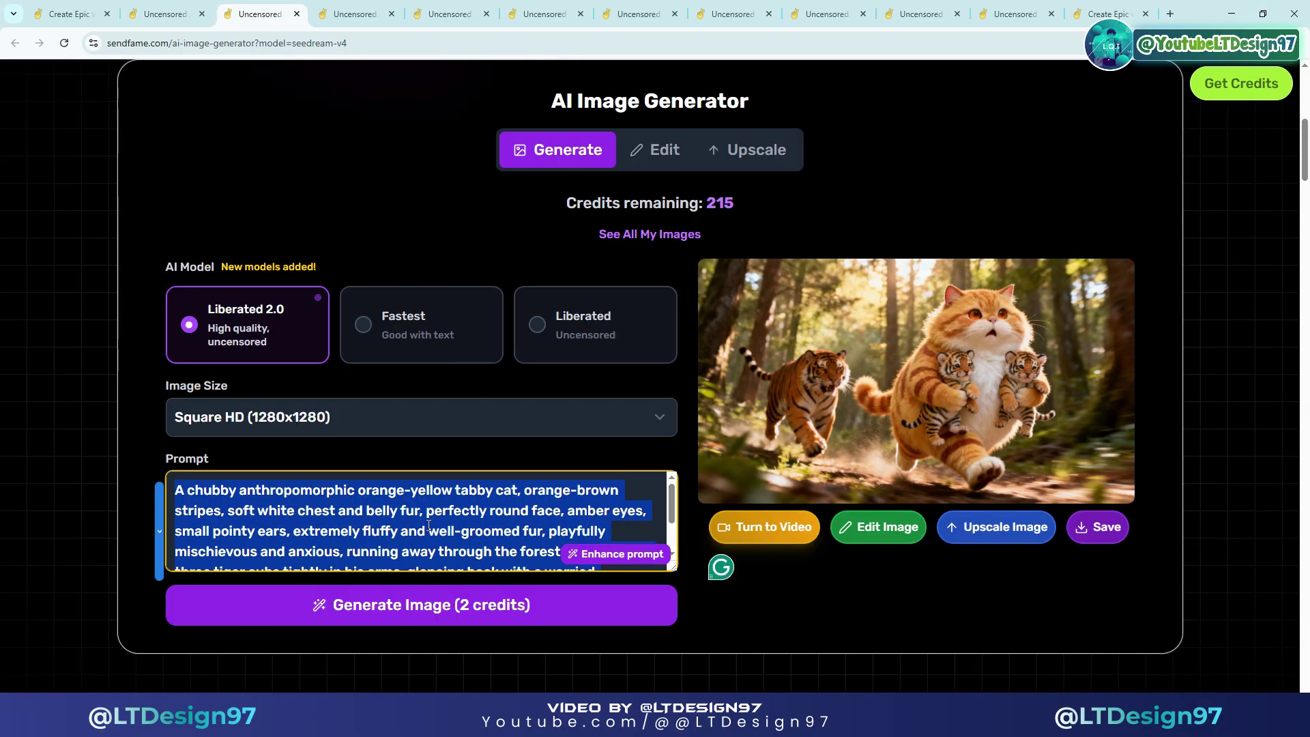
Send the forest chase image to the video generator and paste the copied prompt as its motion description
{"action": "left_click", "coordinate": [780, 519]}
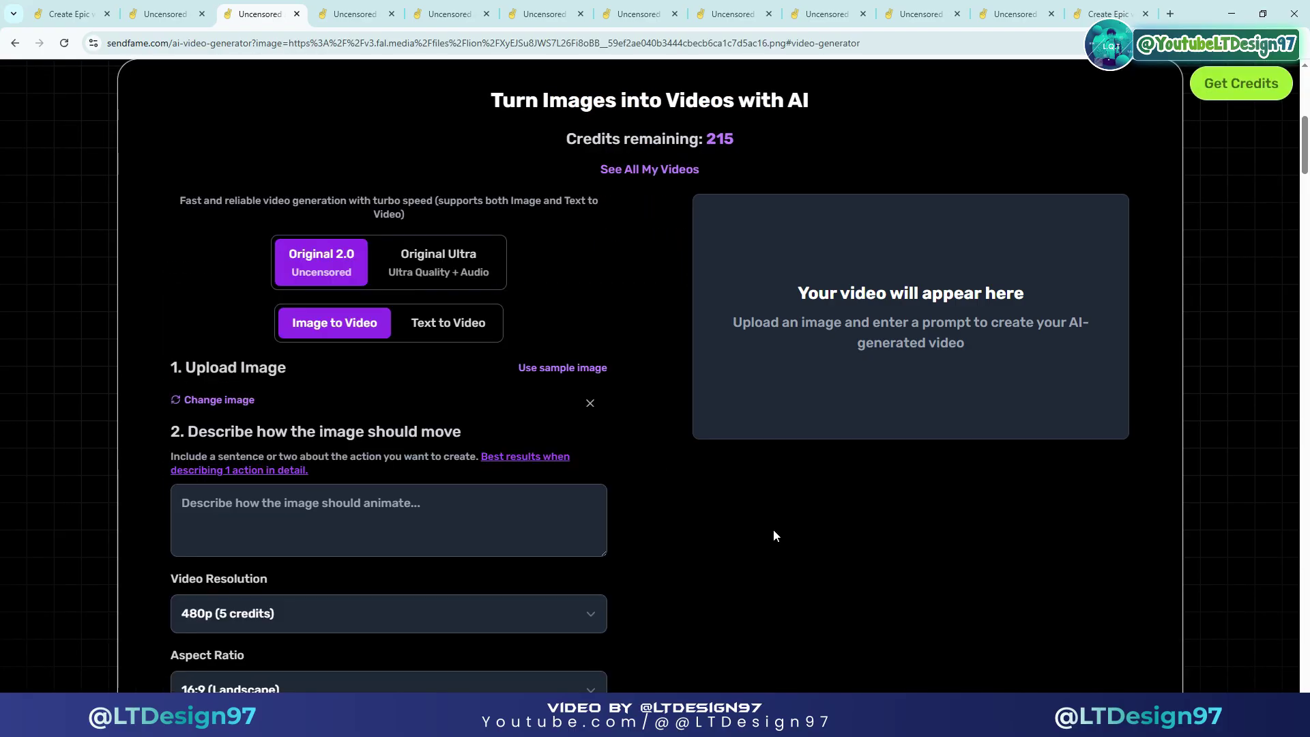
{"action": "scroll", "coordinate": [546, 457], "scroll_direction": "down", "scroll_amount": 1}
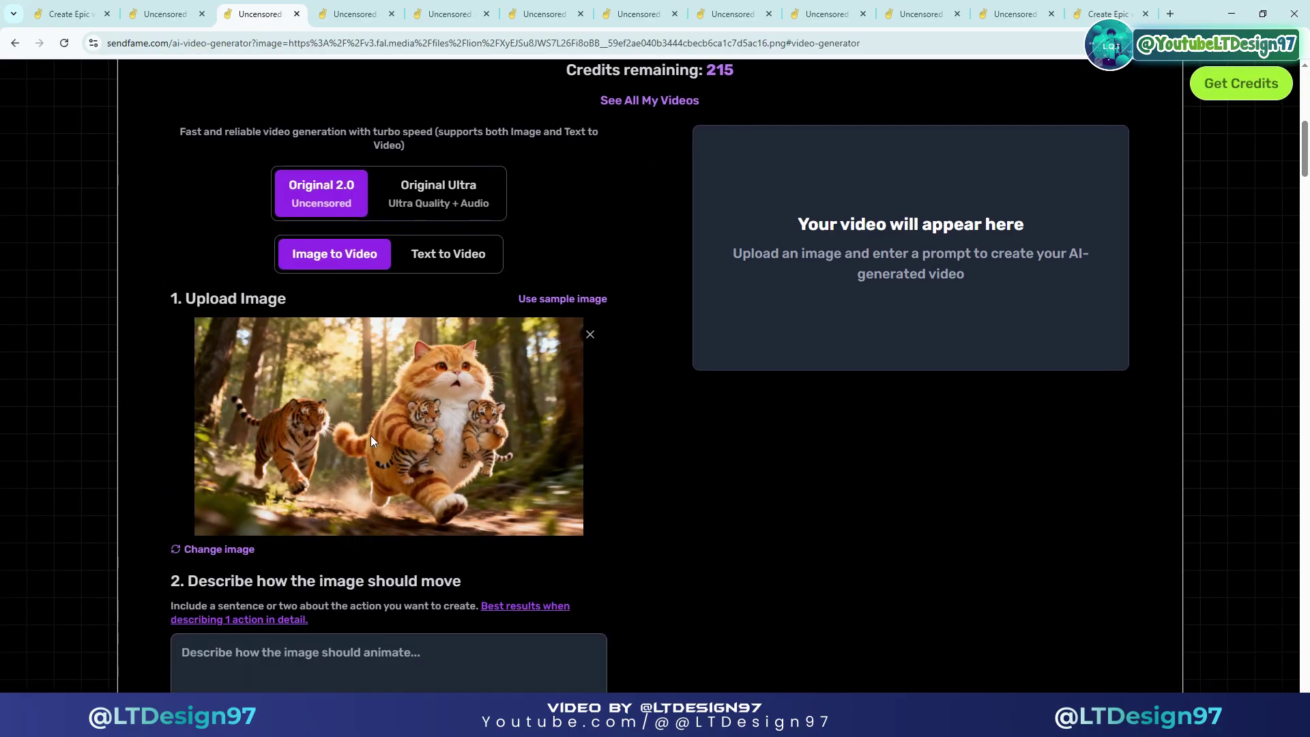
{"action": "scroll", "coordinate": [370, 435], "scroll_direction": "down", "scroll_amount": 3}
{"action": "left_click", "coordinate": [371, 441]}
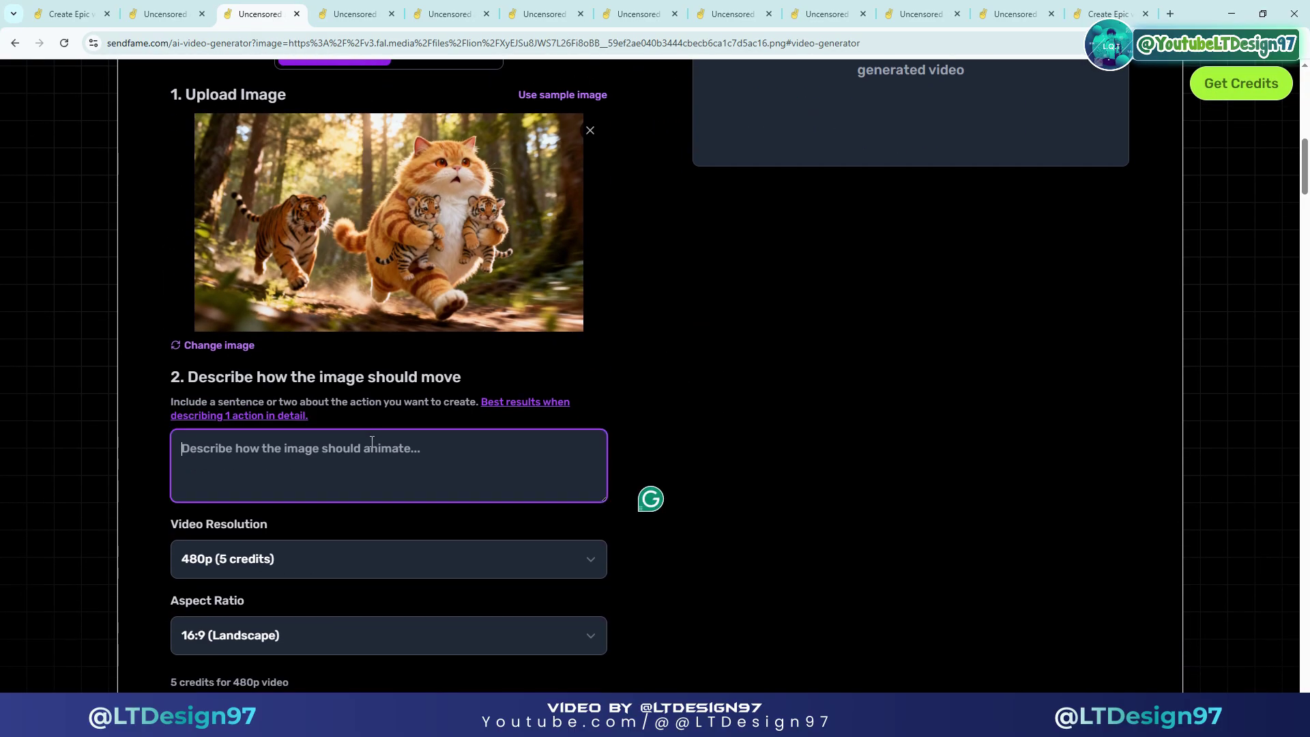
{"action": "right_click", "coordinate": [371, 441]}
{"action": "left_click", "coordinate": [407, 280]}
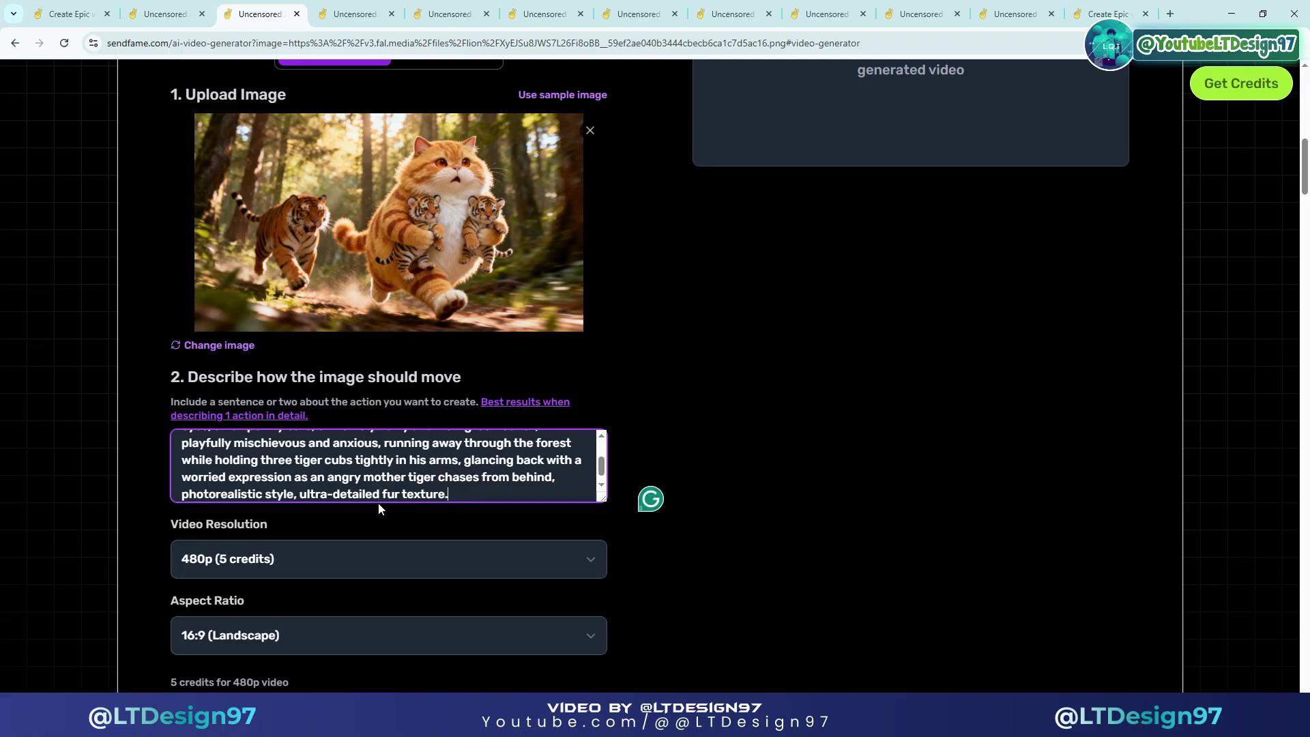
Set the video resolution to 720p (15 credits) and generate the video of the tiger chasing the cat through the forest
{"action": "scroll", "coordinate": [341, 575], "scroll_direction": "down", "scroll_amount": 1}
{"action": "left_click", "coordinate": [340, 485]}
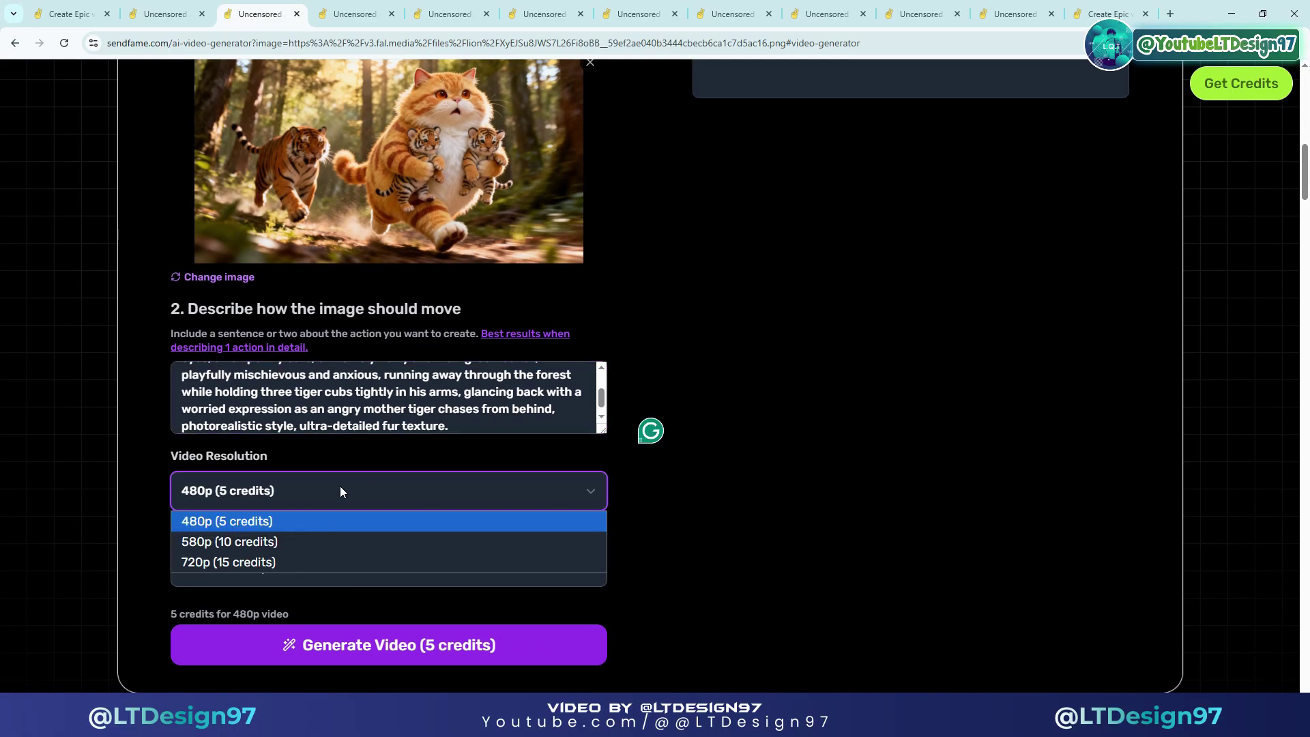
{"action": "left_click", "coordinate": [264, 562]}
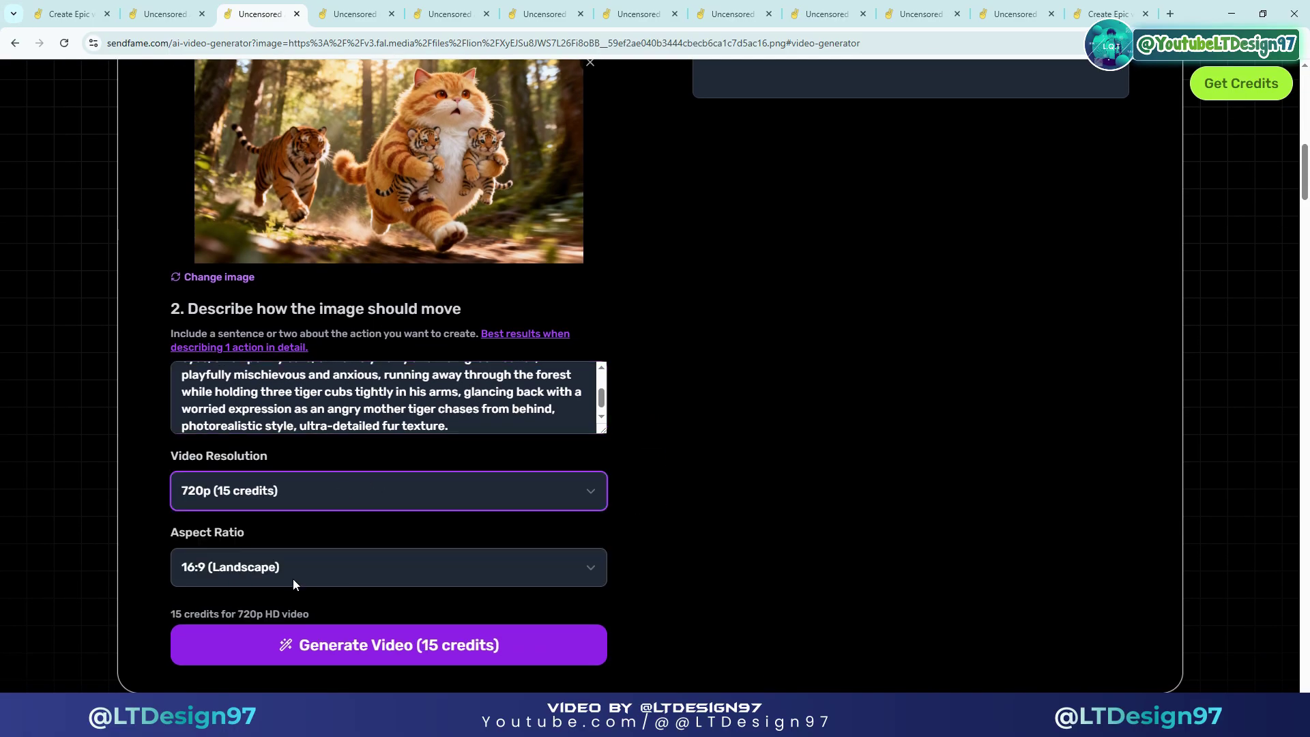
{"action": "left_click", "coordinate": [535, 639]}
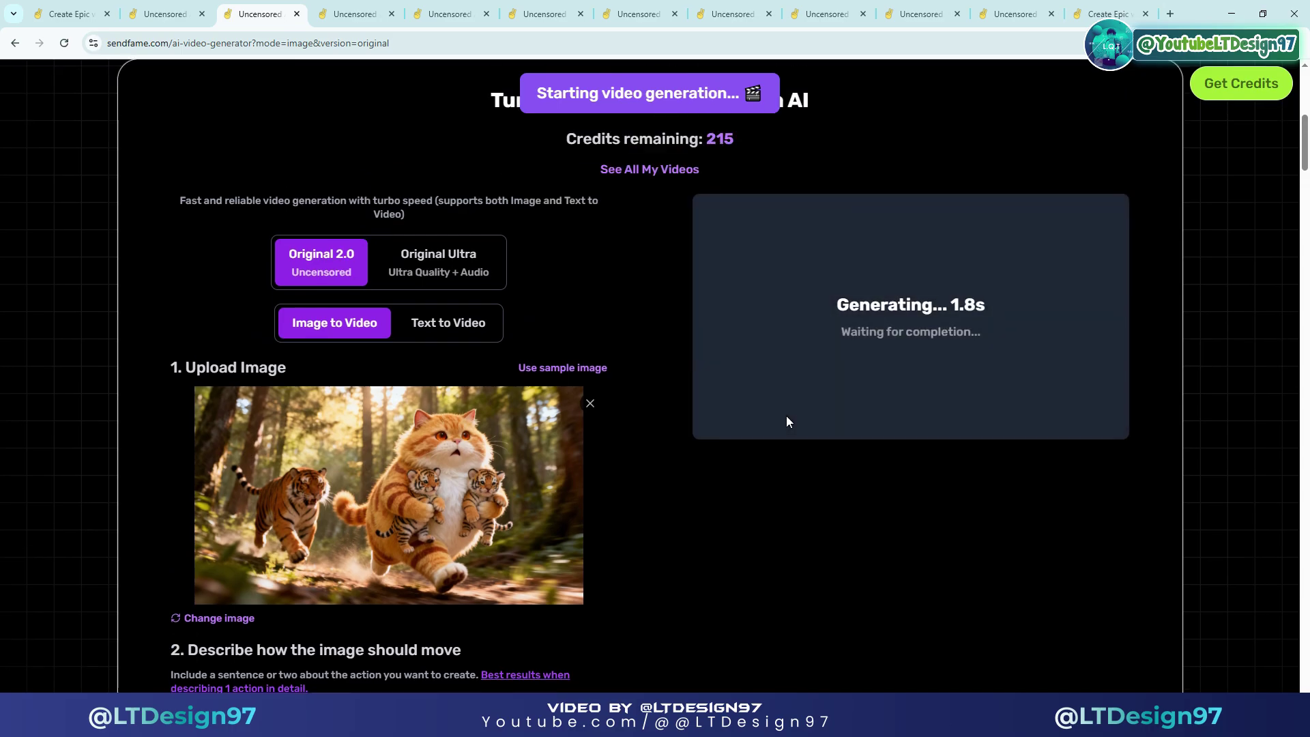
In the browser tab with the barn scene, copy the full prompt of the cat milking a cow for the tiger cubs
{"action": "left_click", "coordinate": [344, 13]}
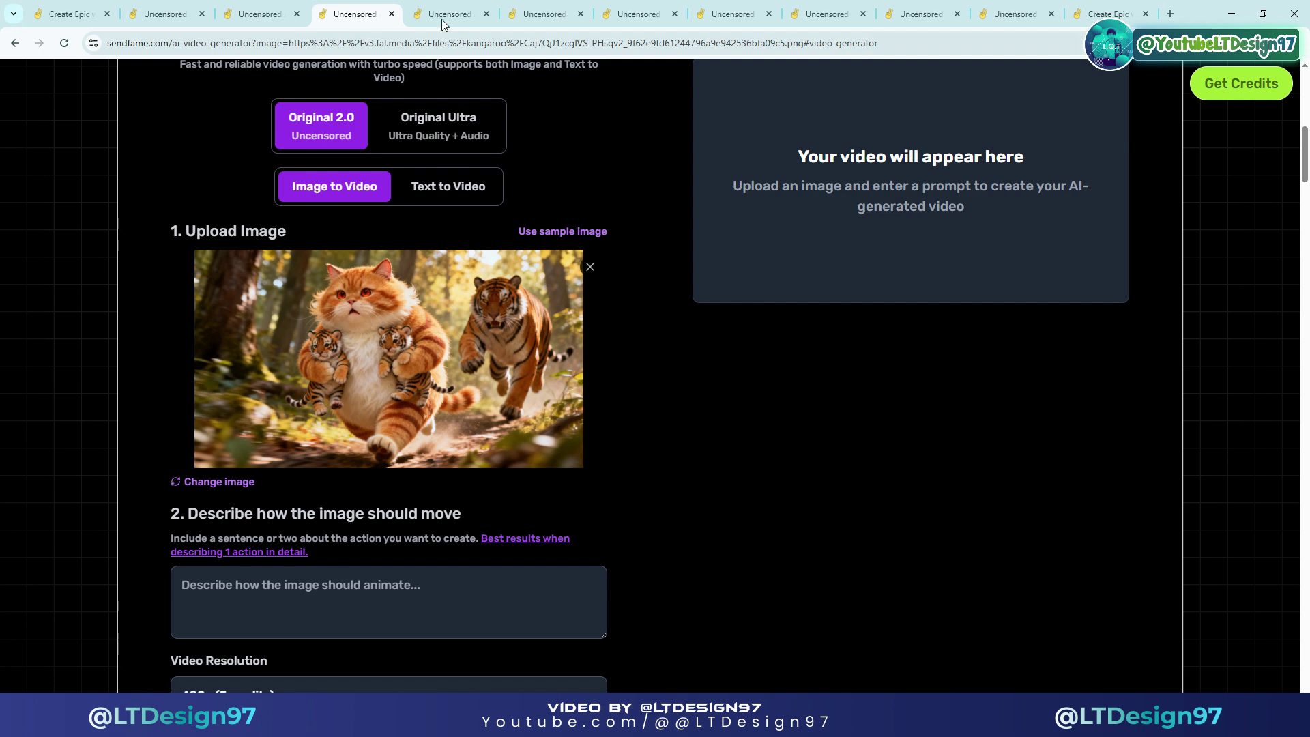
{"action": "left_click", "coordinate": [442, 14]}
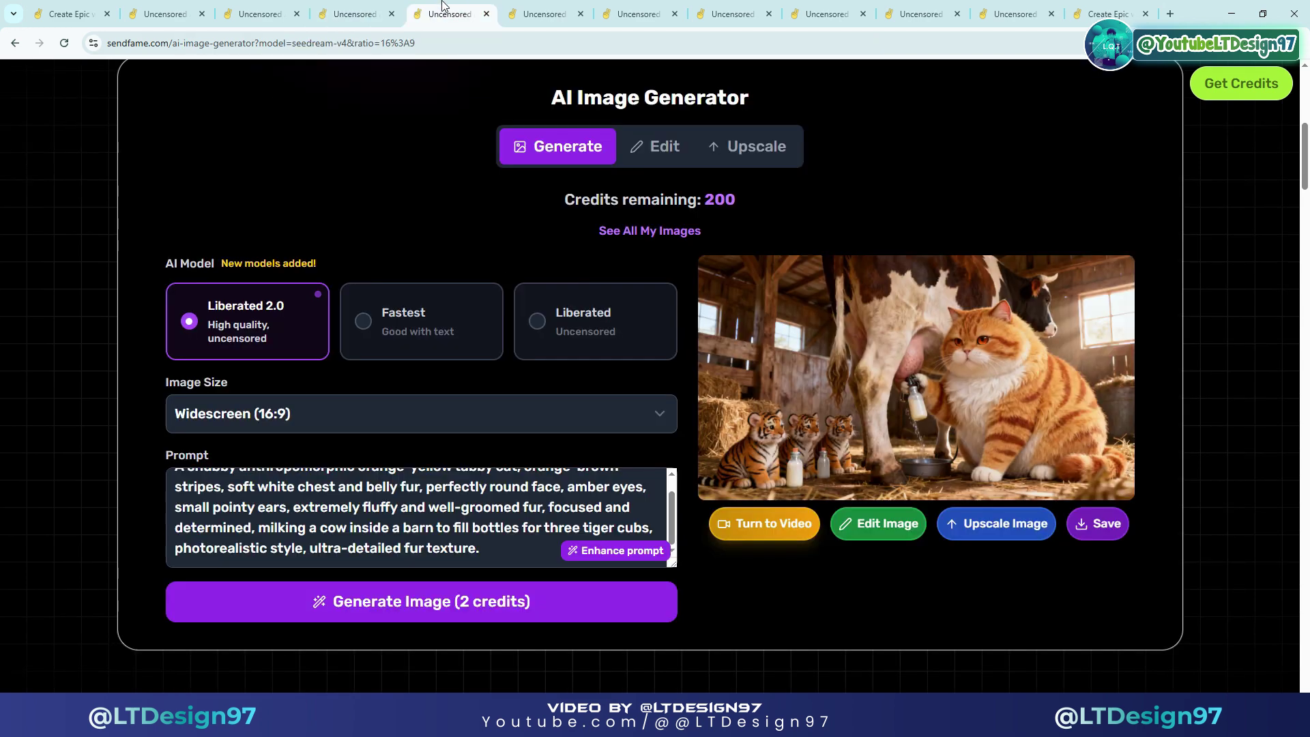
{"action": "scroll", "coordinate": [404, 503], "scroll_direction": "up", "scroll_amount": 1}
{"action": "left_click", "coordinate": [403, 503]}
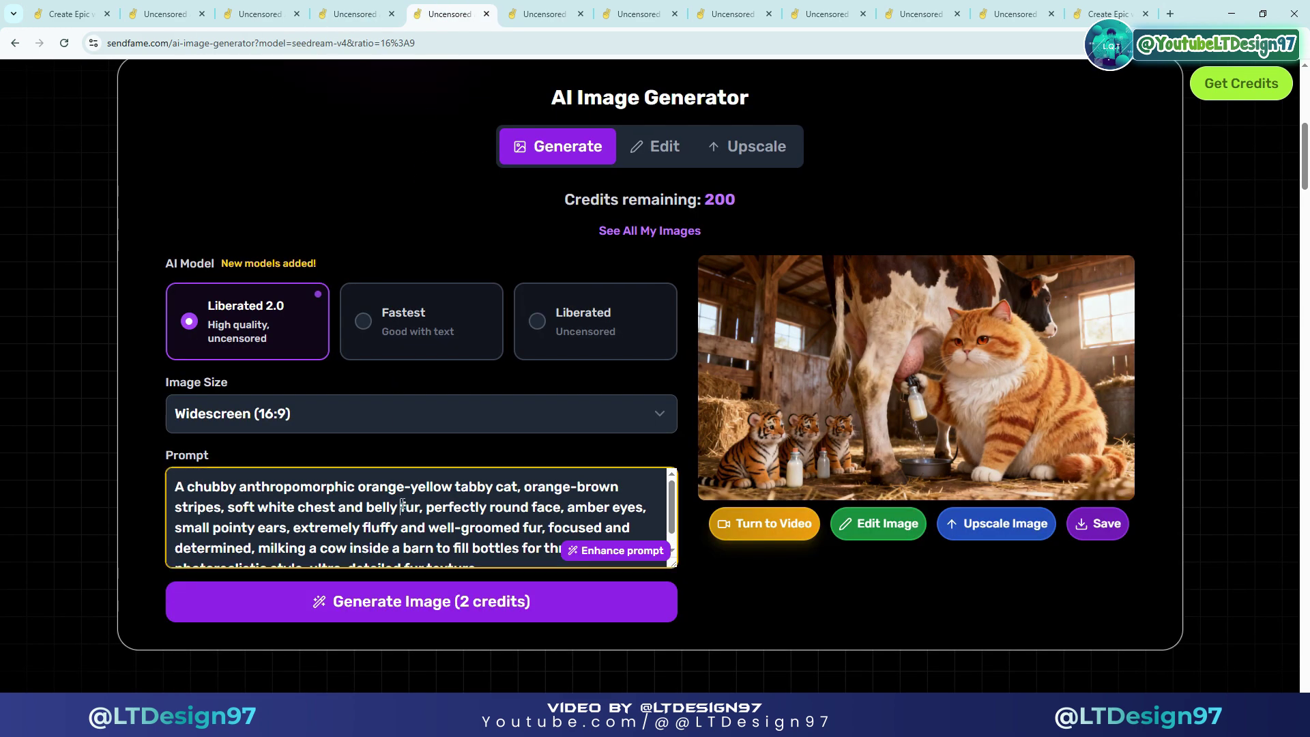
{"action": "key", "text": "ctrl+a"}
{"action": "right_click", "coordinate": [404, 503]}
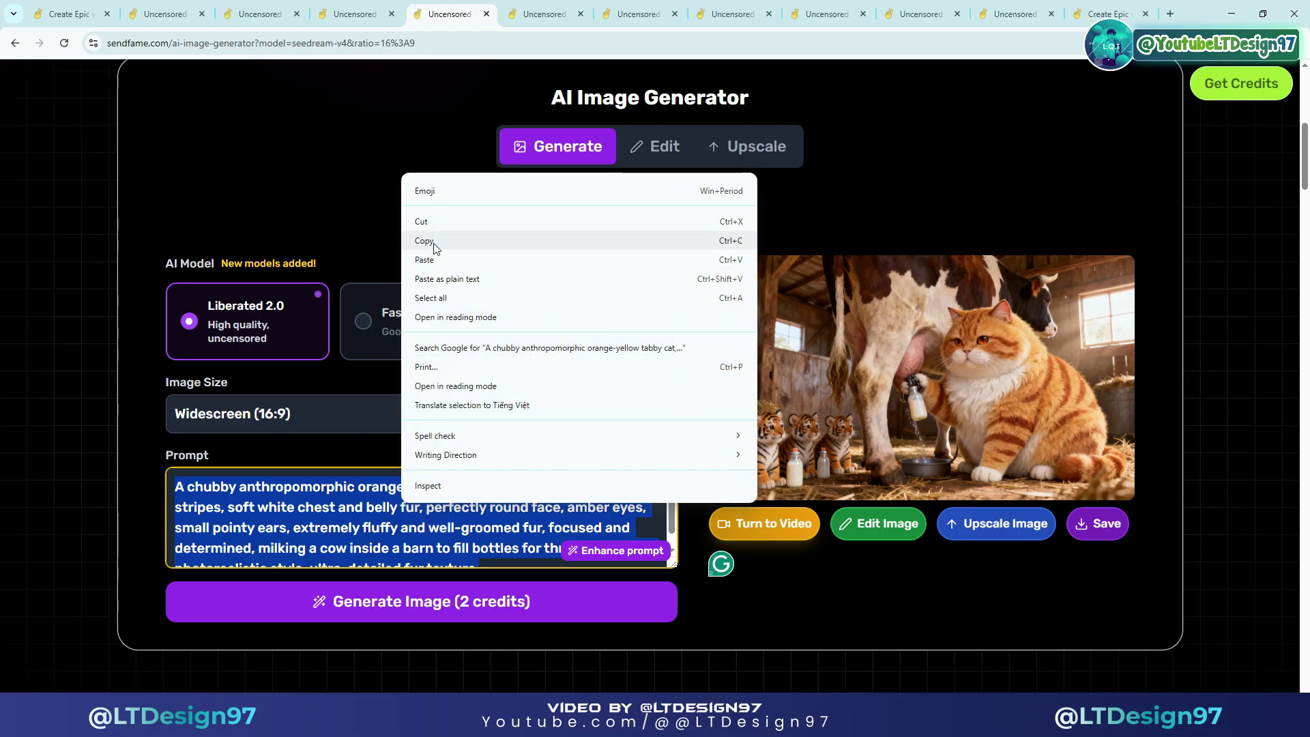
{"action": "left_click", "coordinate": [437, 254]}
Send the barn milking image to the video generator and paste the copied prompt as its motion description
{"action": "left_click", "coordinate": [794, 527]}
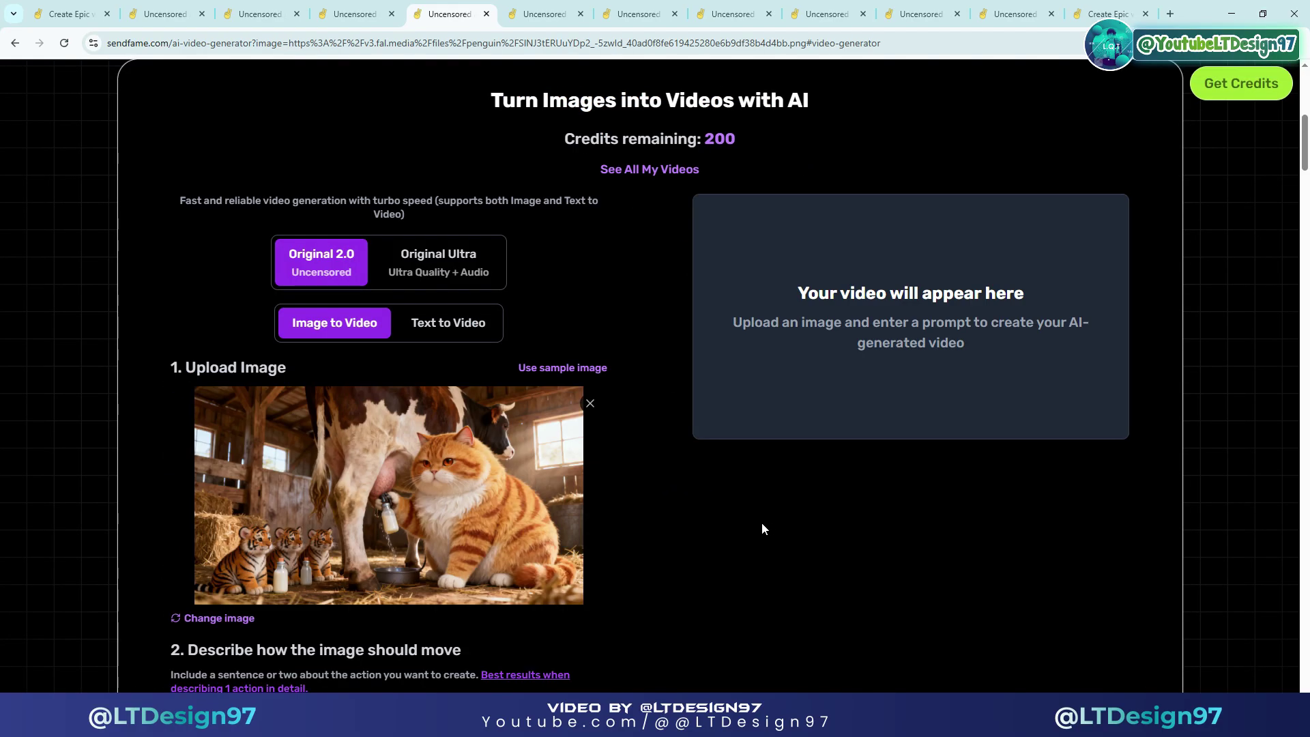
{"action": "scroll", "coordinate": [554, 408], "scroll_direction": "down", "scroll_amount": 1}
{"action": "scroll", "coordinate": [427, 469], "scroll_direction": "down", "scroll_amount": 2}
{"action": "right_click", "coordinate": [382, 514]}
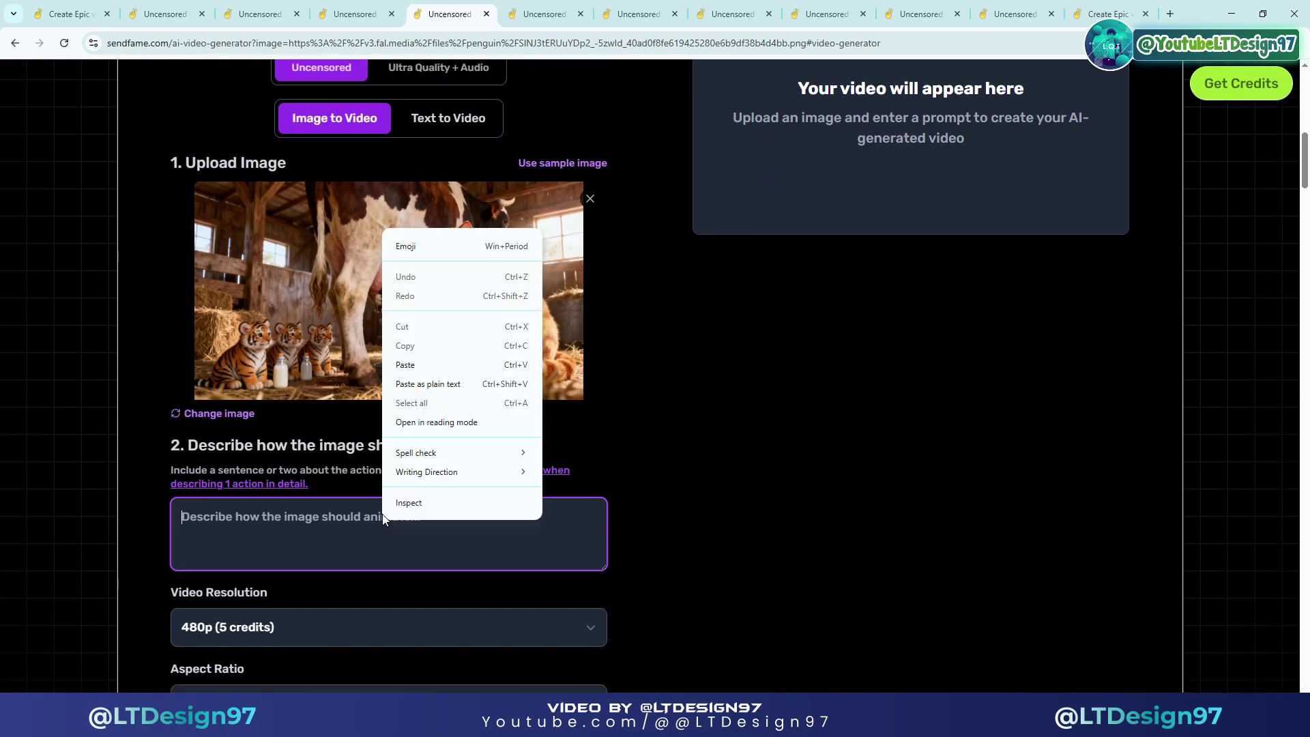
{"action": "left_click", "coordinate": [409, 369]}
Set the video resolution to 720p (15 credits) and generate the barn milking video
{"action": "scroll", "coordinate": [412, 414], "scroll_direction": "down", "scroll_amount": 3}
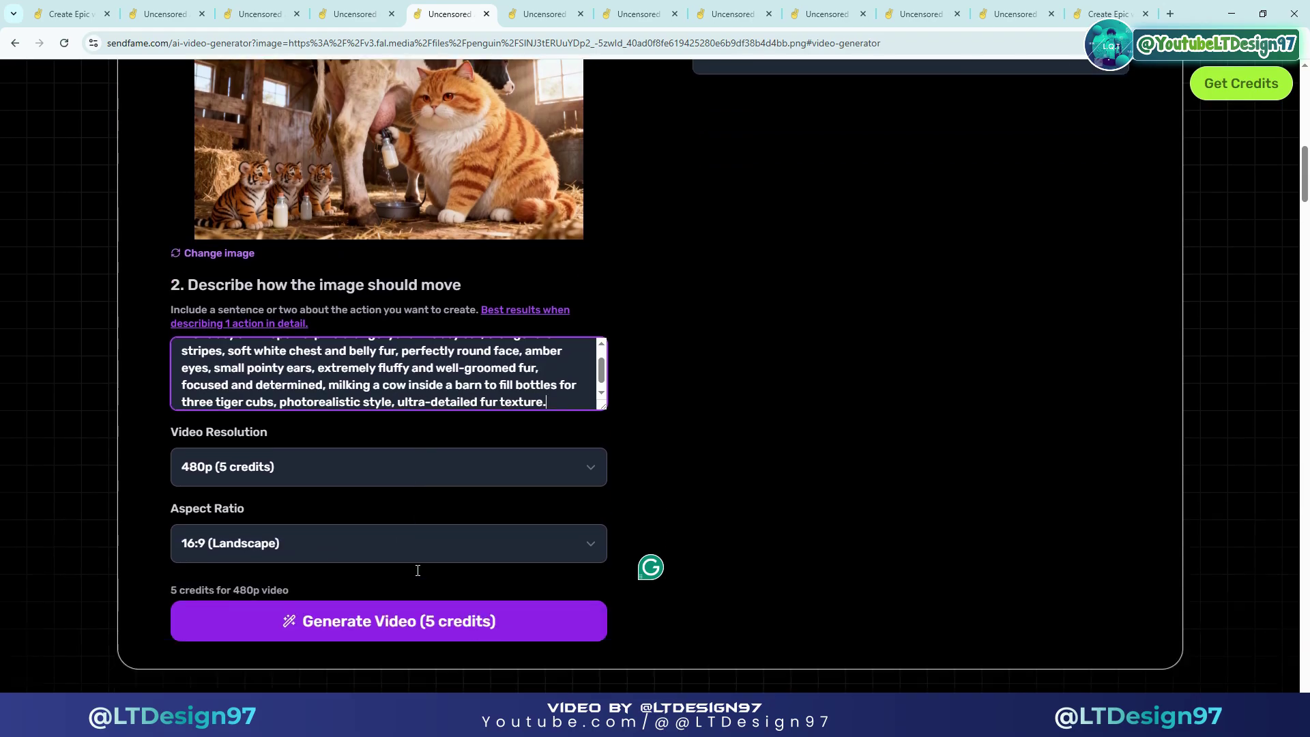
{"action": "left_click", "coordinate": [395, 420]}
{"action": "left_click", "coordinate": [235, 495]}
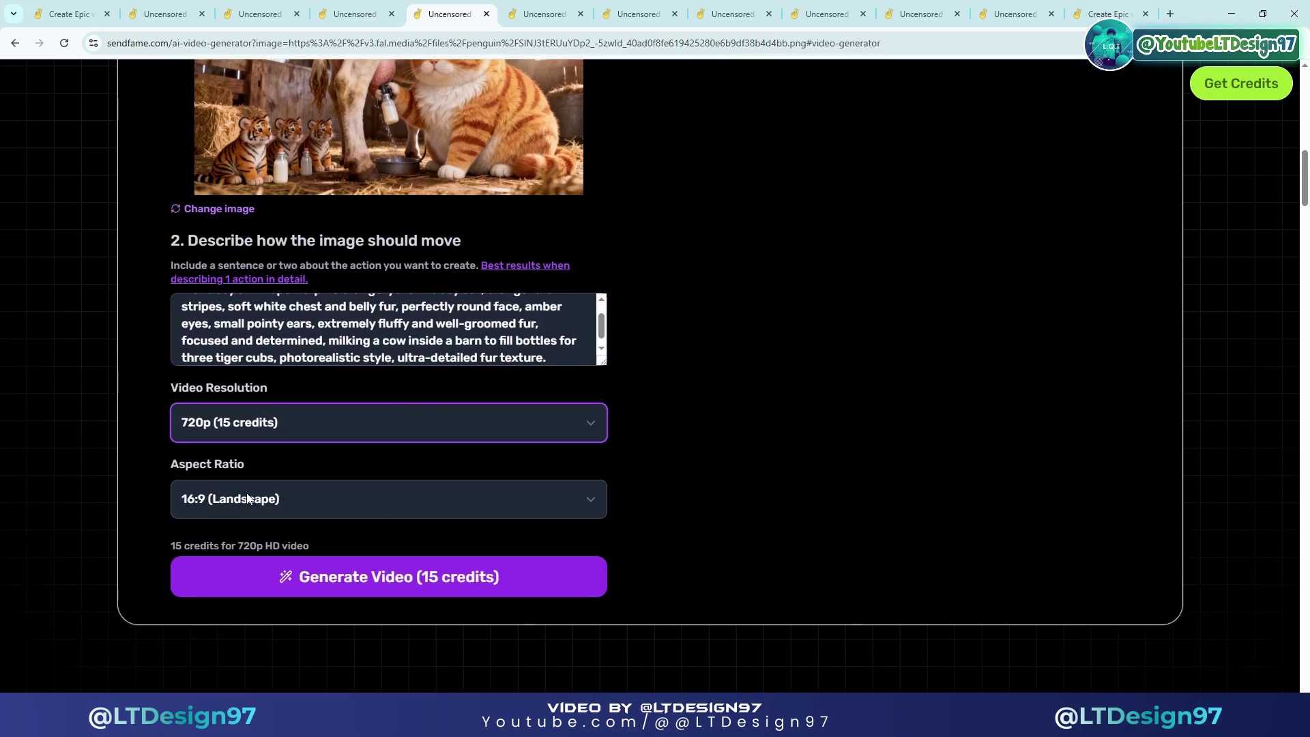
{"action": "left_click", "coordinate": [259, 575]}
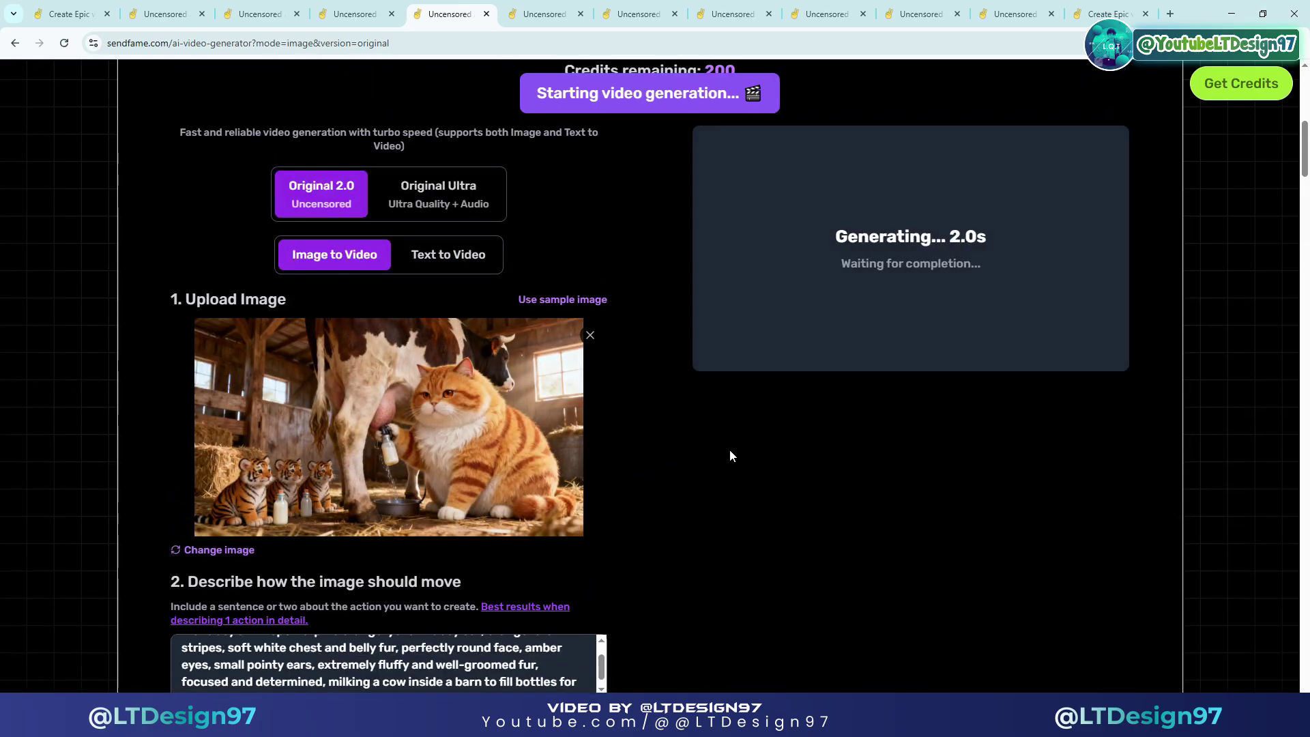
In the following tab, copy the full prompt of the cat watching three tiger cubs drink milk in a cozy room
{"action": "left_click", "coordinate": [554, 16]}
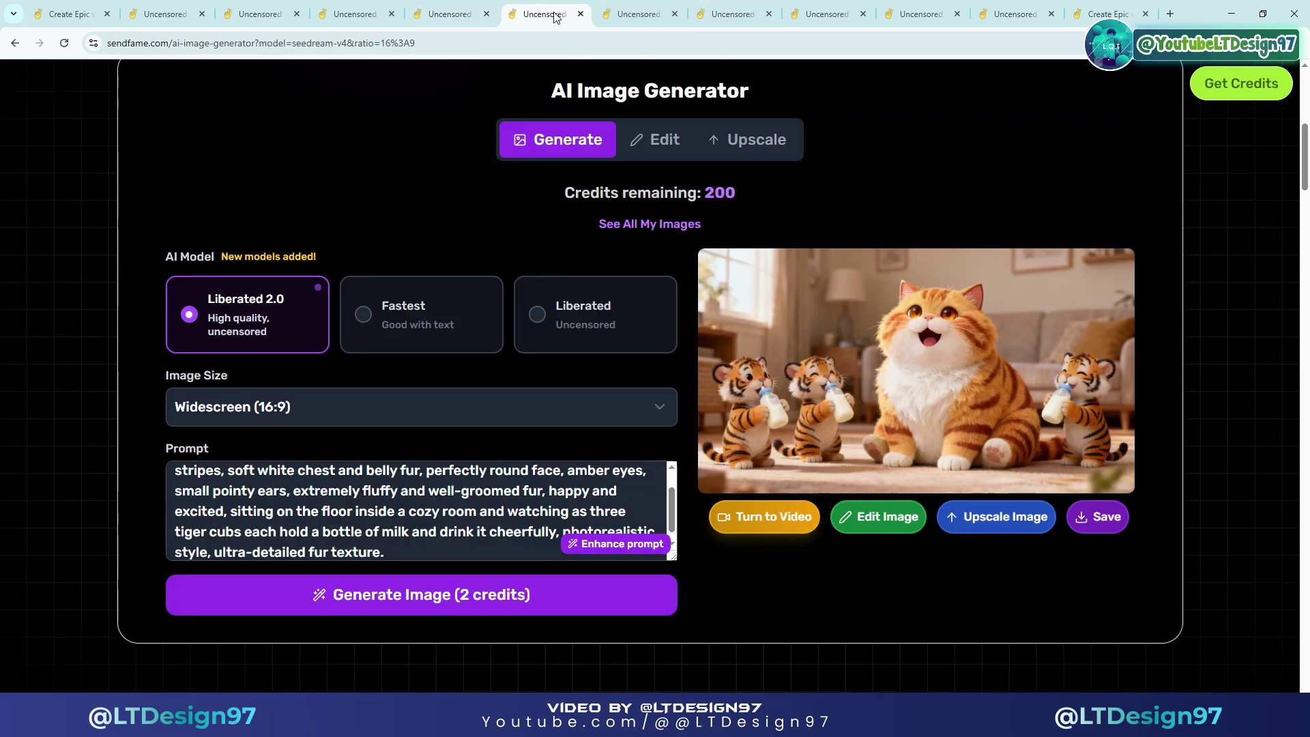
{"action": "left_click", "coordinate": [423, 522]}
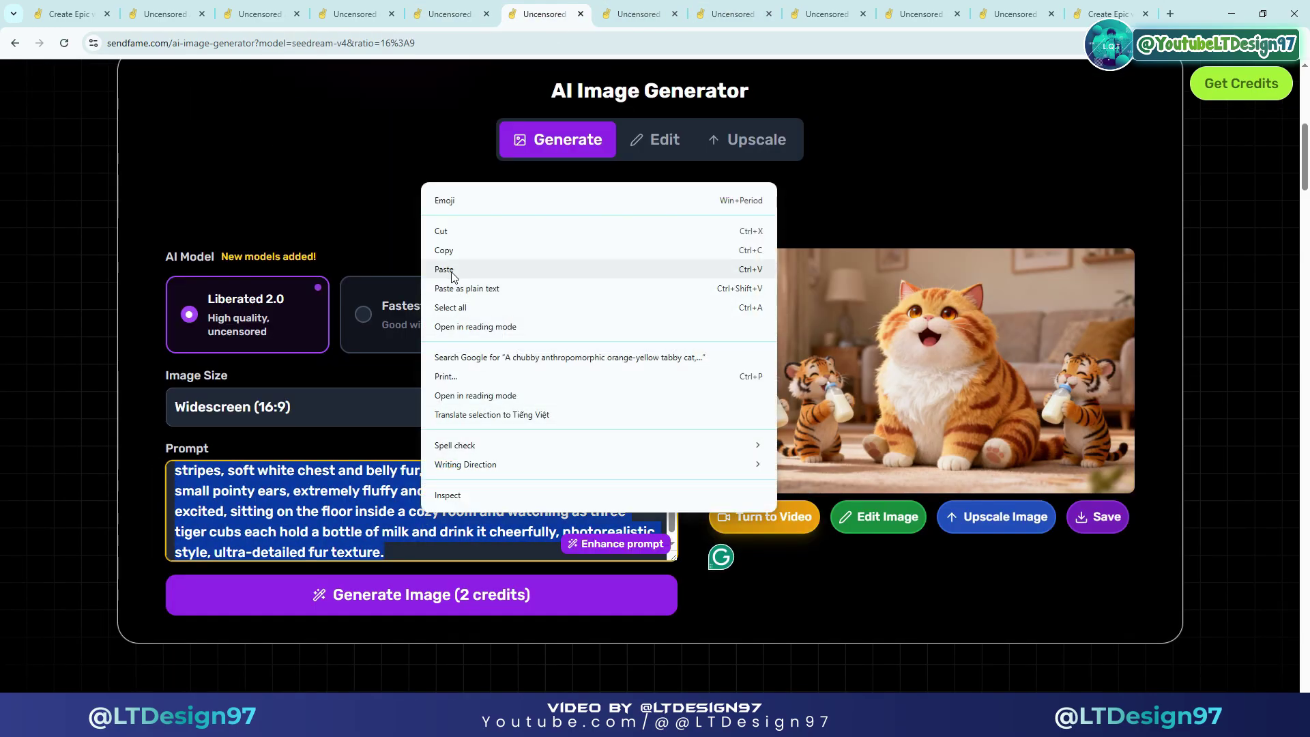
{"action": "left_click", "coordinate": [448, 253]}
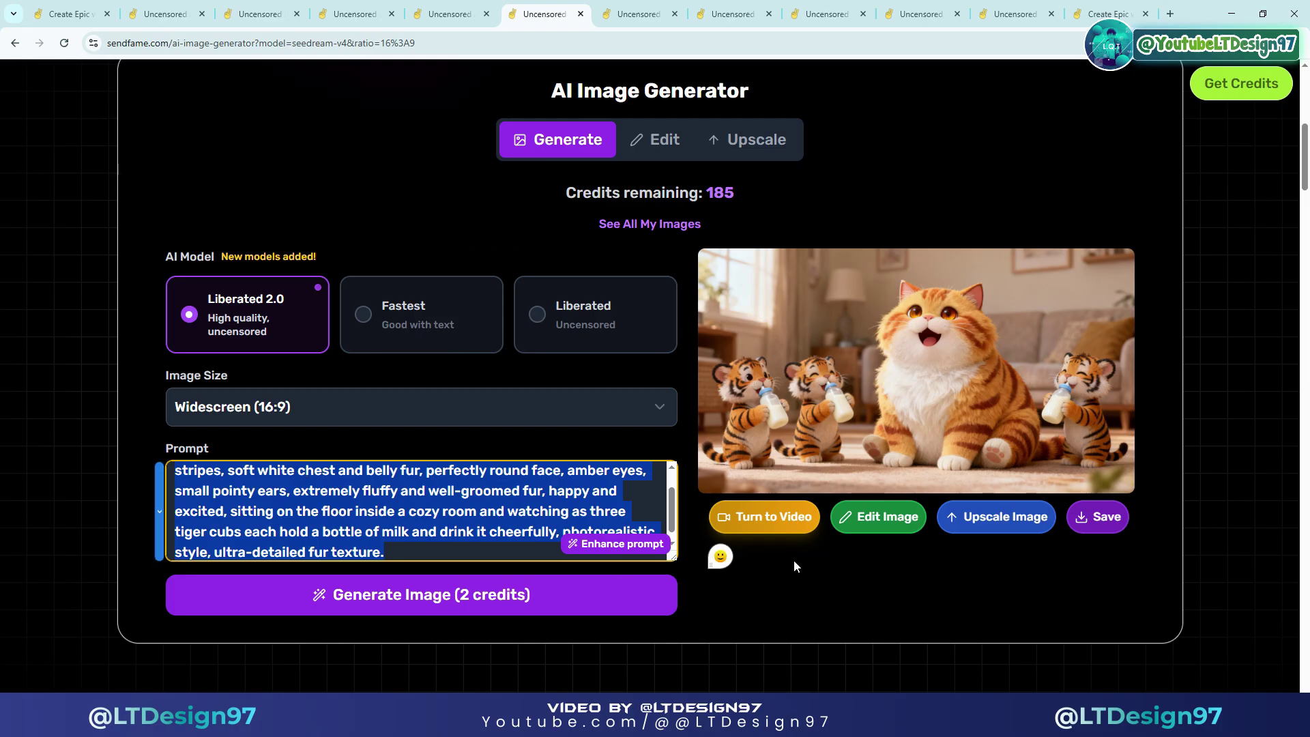
Send the milk-drinking image to the video generator and paste the copied prompt as its motion description
{"action": "left_click", "coordinate": [762, 522]}
{"action": "scroll", "coordinate": [566, 485], "scroll_direction": "down", "scroll_amount": 3}
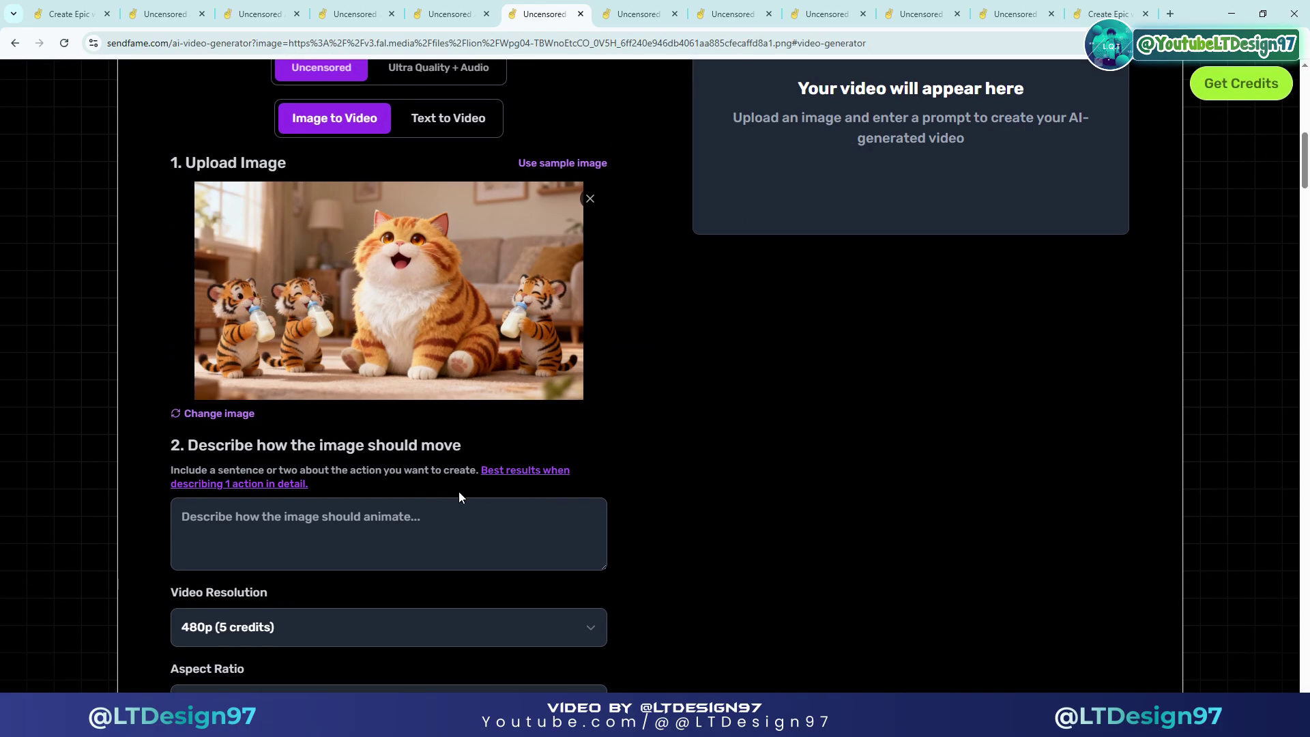
{"action": "left_click", "coordinate": [348, 521]}
{"action": "right_click", "coordinate": [348, 521]}
{"action": "left_click", "coordinate": [369, 364]}
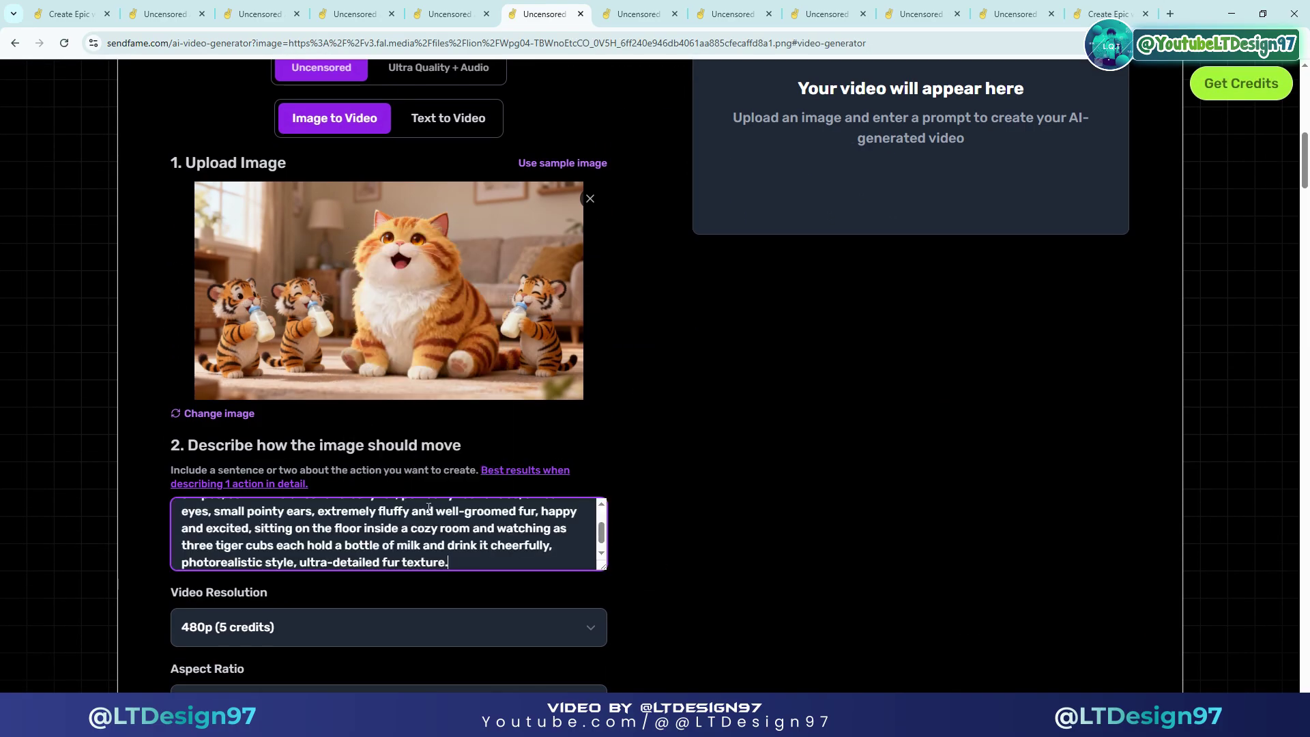
Set the video resolution to 720p (15 credits) and generate the milk-drinking video
{"action": "left_click", "coordinate": [255, 626]}
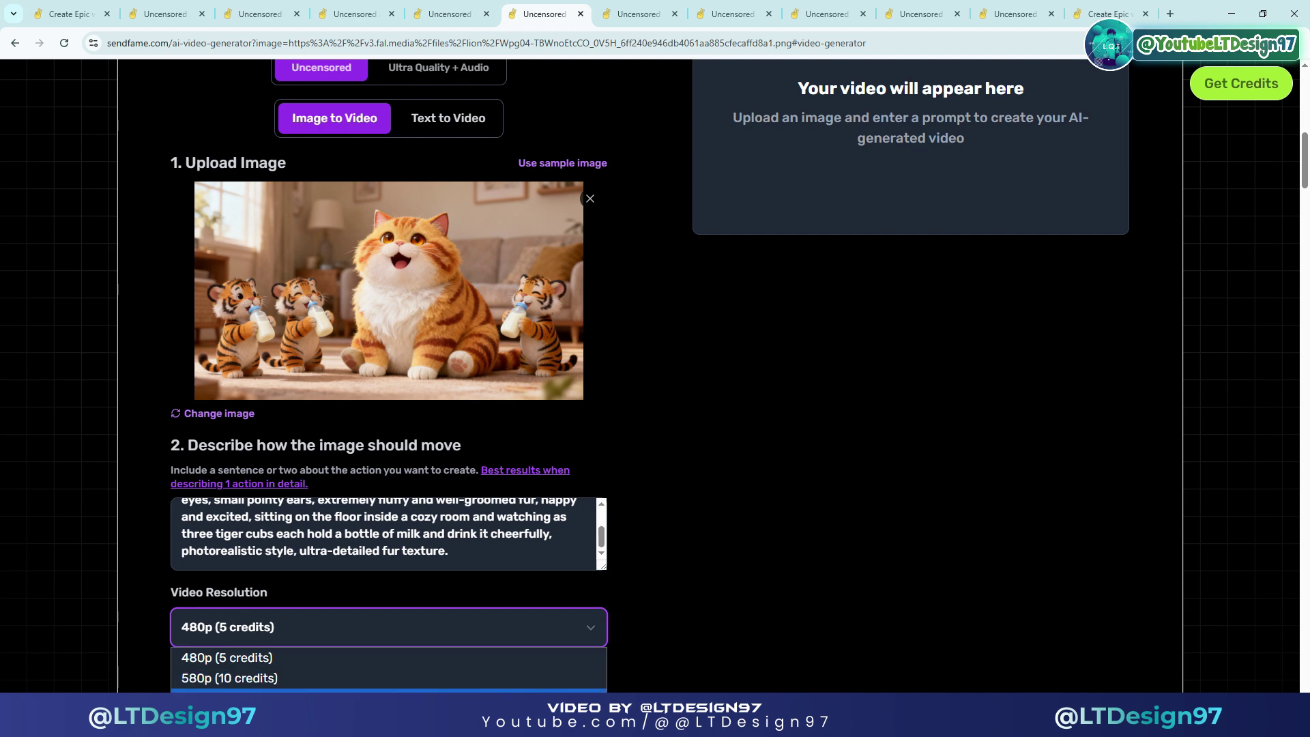
{"action": "left_click", "coordinate": [249, 698]}
{"action": "scroll", "coordinate": [281, 621], "scroll_direction": "down", "scroll_amount": 2}
{"action": "left_click", "coordinate": [437, 645]}
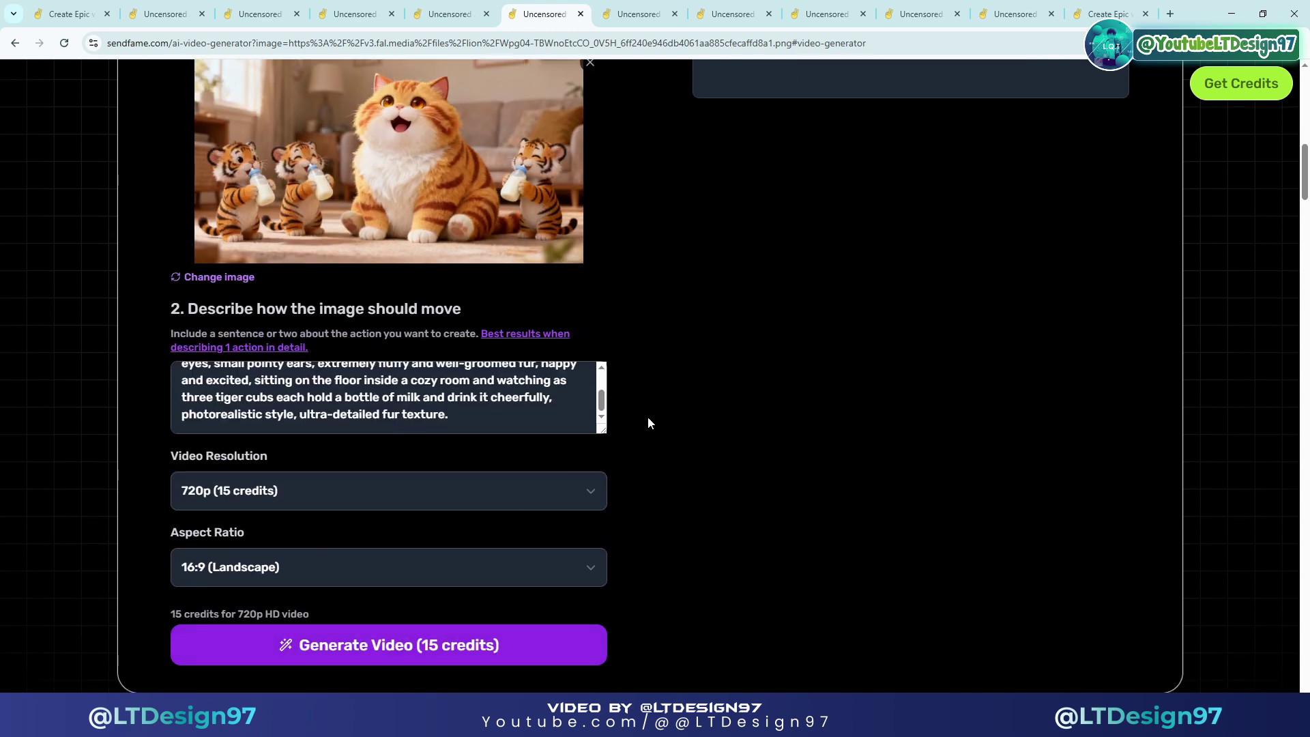
In the following tab, paste the prompt of tiger cubs playing with toys around the cat as the image's motion description
{"action": "left_click", "coordinate": [651, 8]}
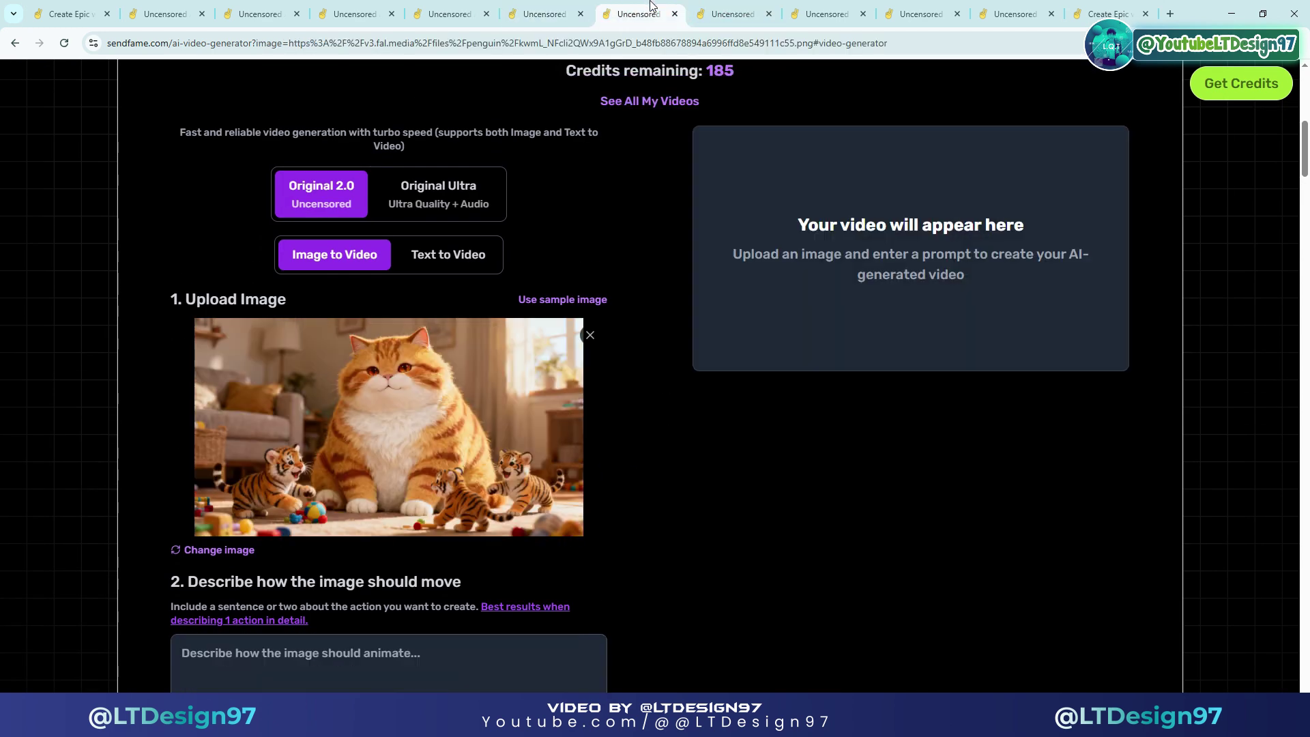
{"action": "scroll", "coordinate": [481, 342], "scroll_direction": "down", "scroll_amount": 4}
{"action": "scroll", "coordinate": [480, 342], "scroll_direction": "up", "scroll_amount": 2}
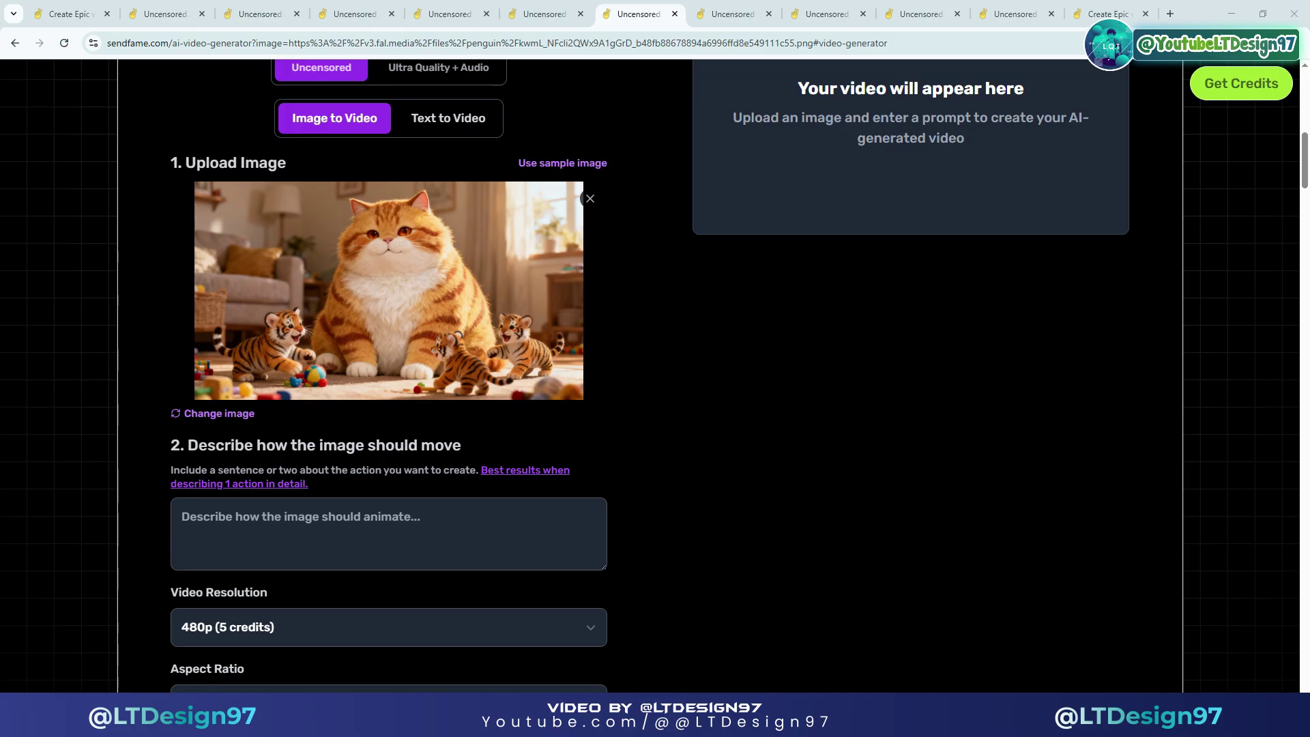
{"action": "key", "text": "ctrl+v"}
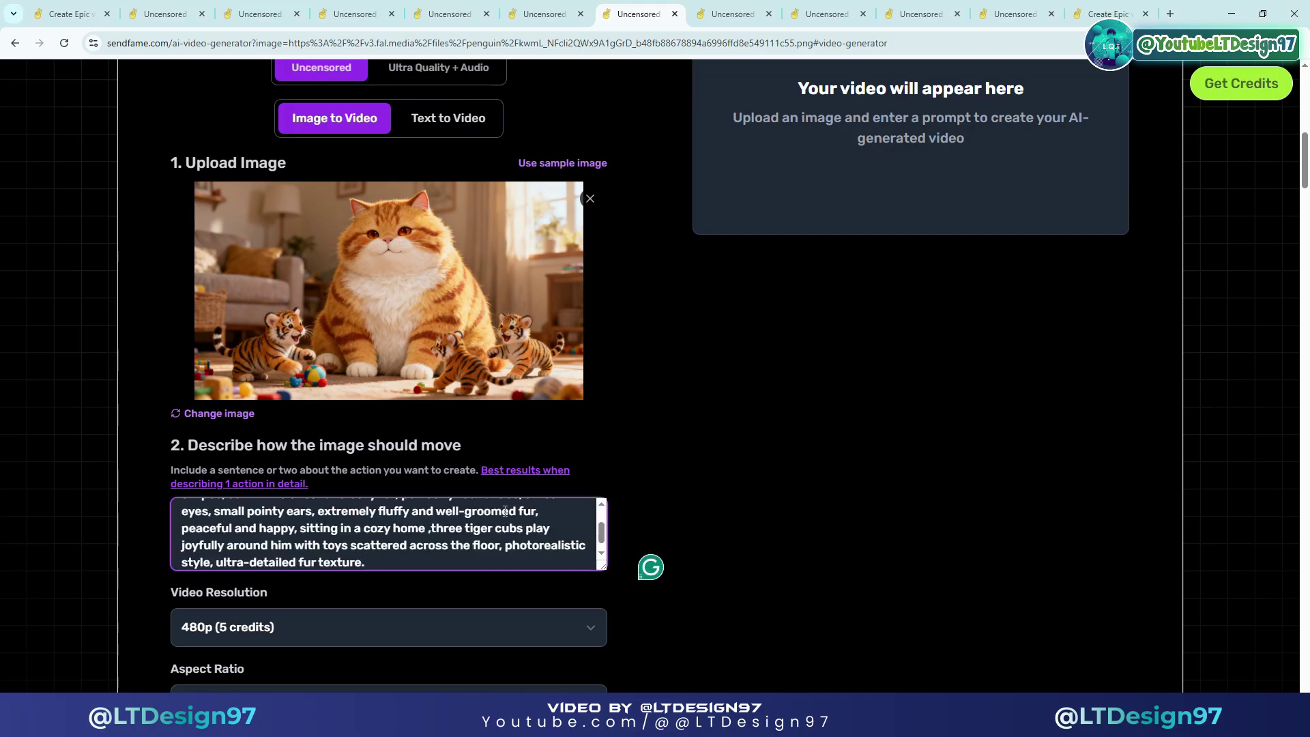
Set the video resolution to 720p (15 credits) and generate the video of the cubs playing with toys
{"action": "left_click", "coordinate": [337, 617]}
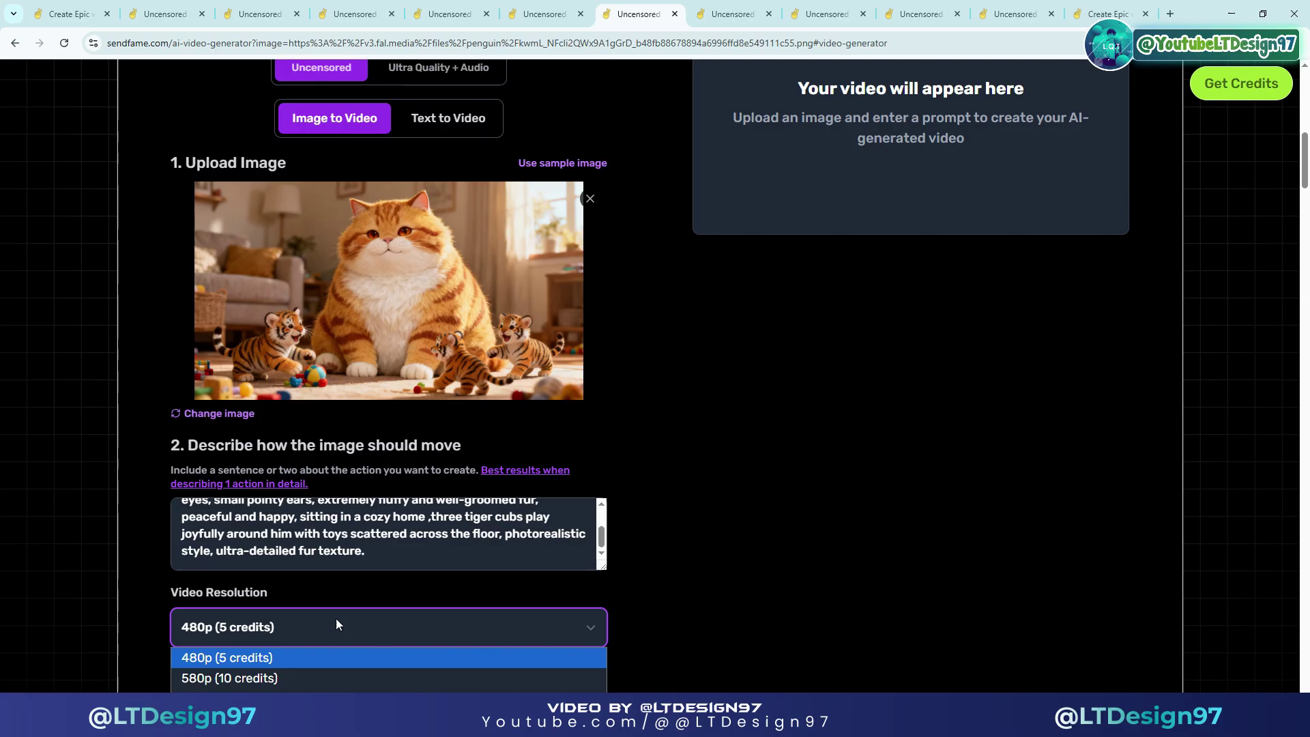
{"action": "left_click", "coordinate": [262, 698]}
{"action": "scroll", "coordinate": [695, 456], "scroll_direction": "down", "scroll_amount": 3}
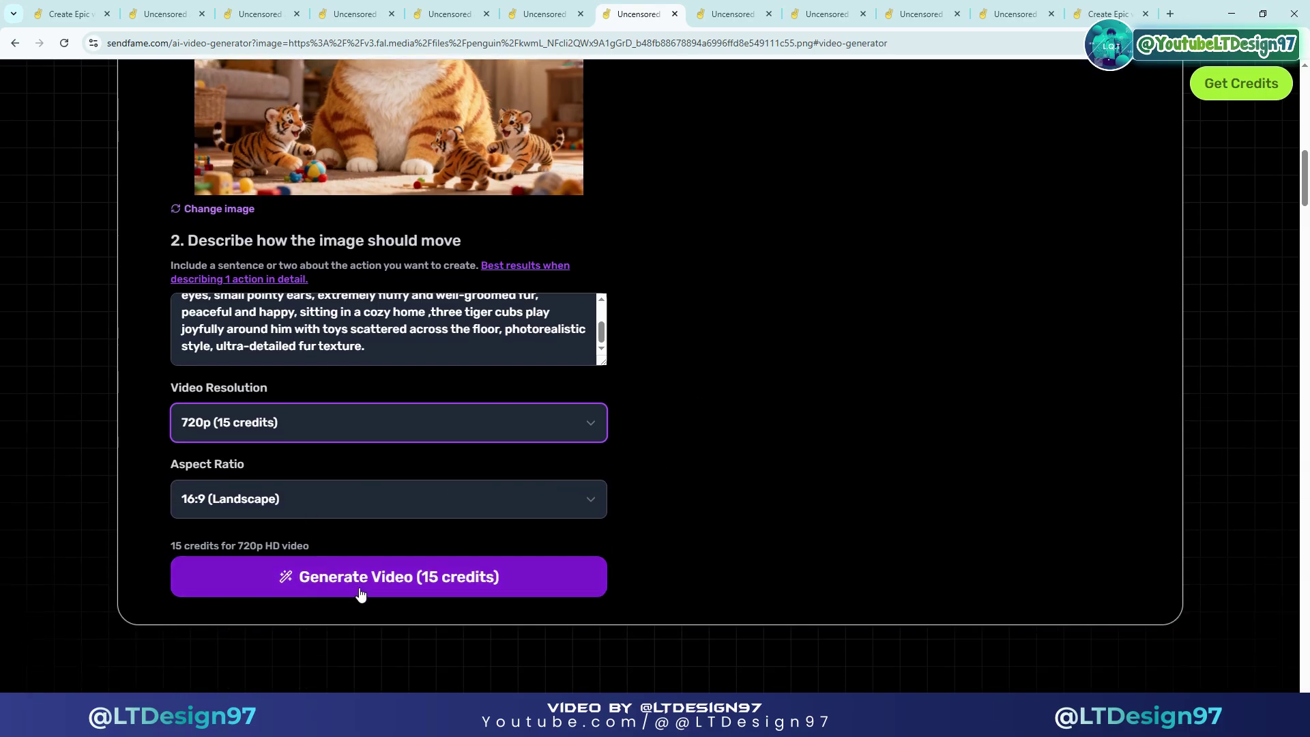
{"action": "left_click", "coordinate": [372, 587]}
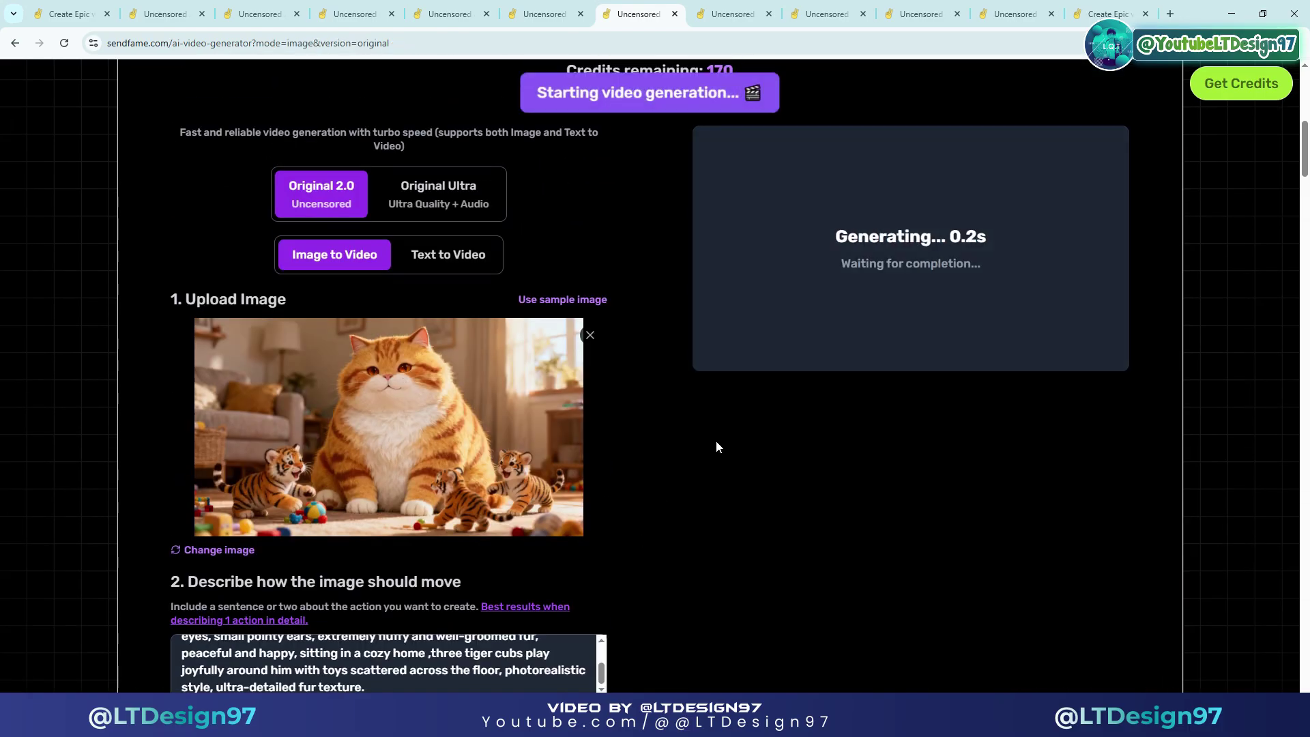
In the following tab, copy the full prompt of the cat sneaking through a chicken coop at dusk
{"action": "left_click", "coordinate": [732, 14]}
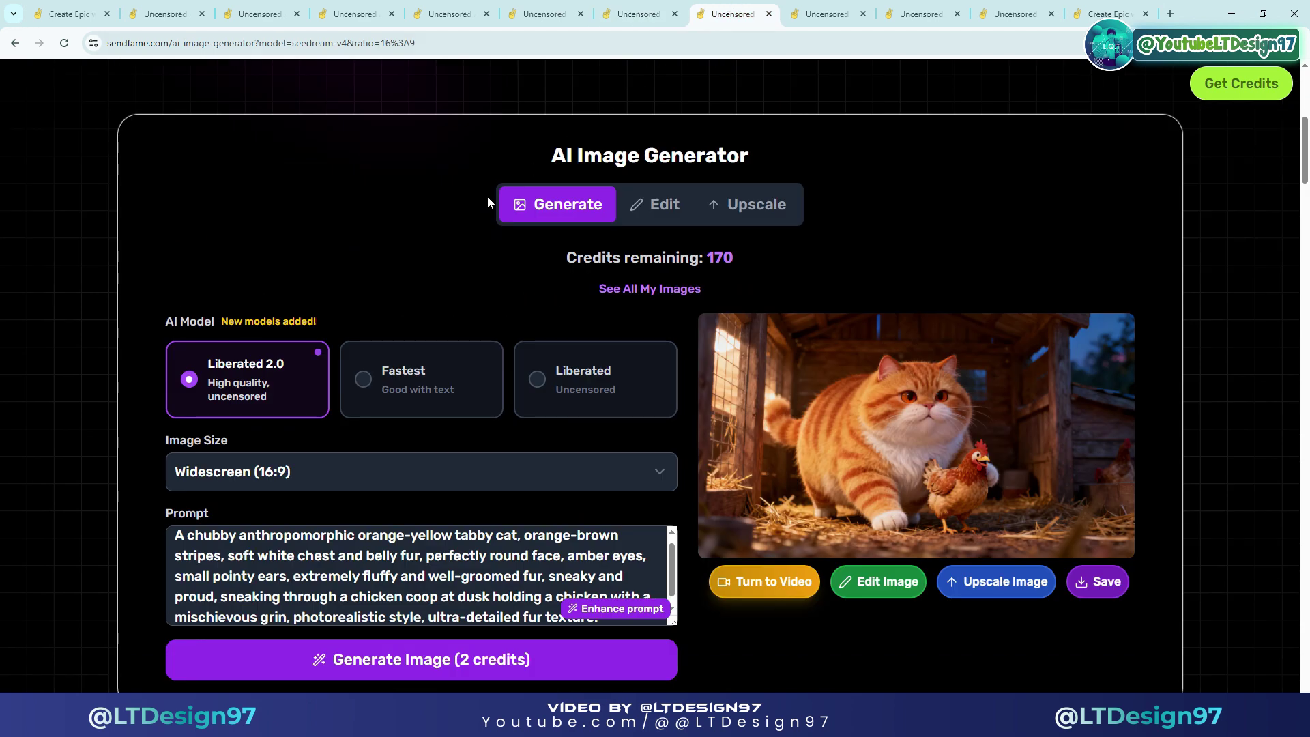
{"action": "scroll", "coordinate": [372, 366], "scroll_direction": "down", "scroll_amount": 3}
{"action": "key", "text": "ctrl+a"}
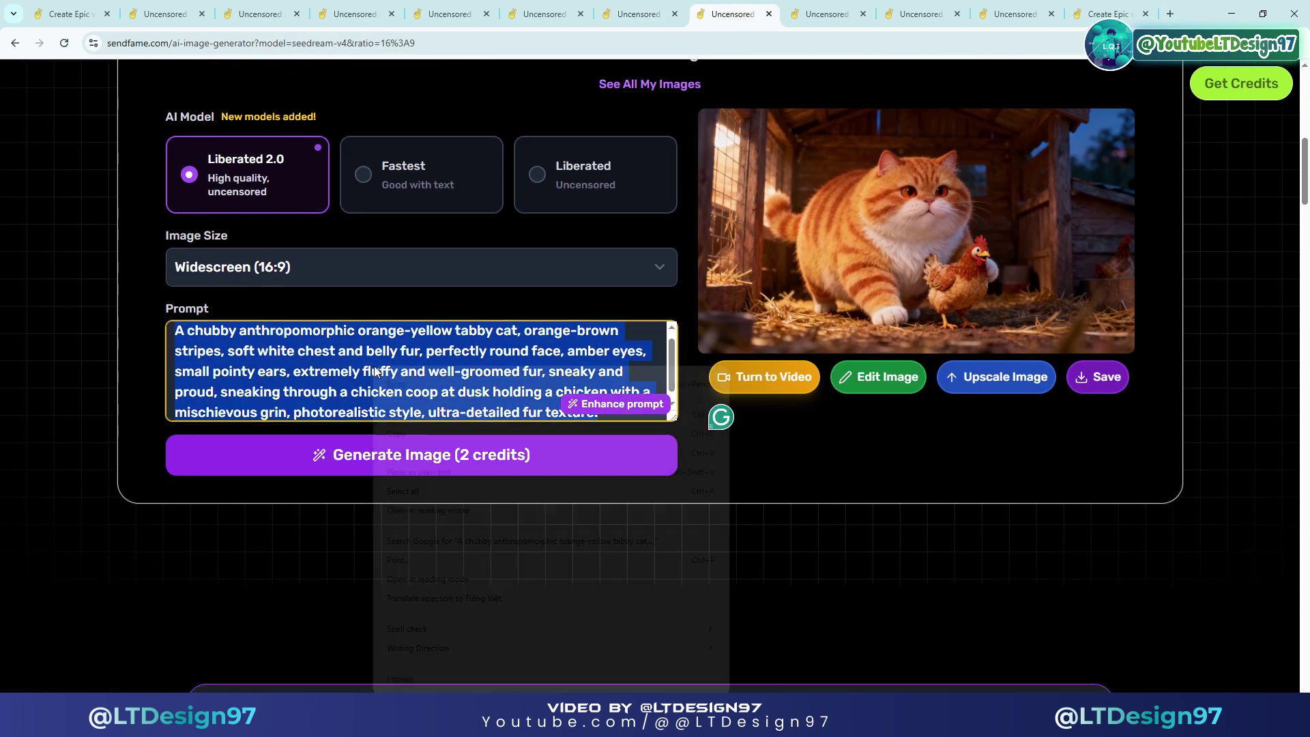
{"action": "right_click", "coordinate": [372, 366]}
{"action": "left_click", "coordinate": [406, 445]}
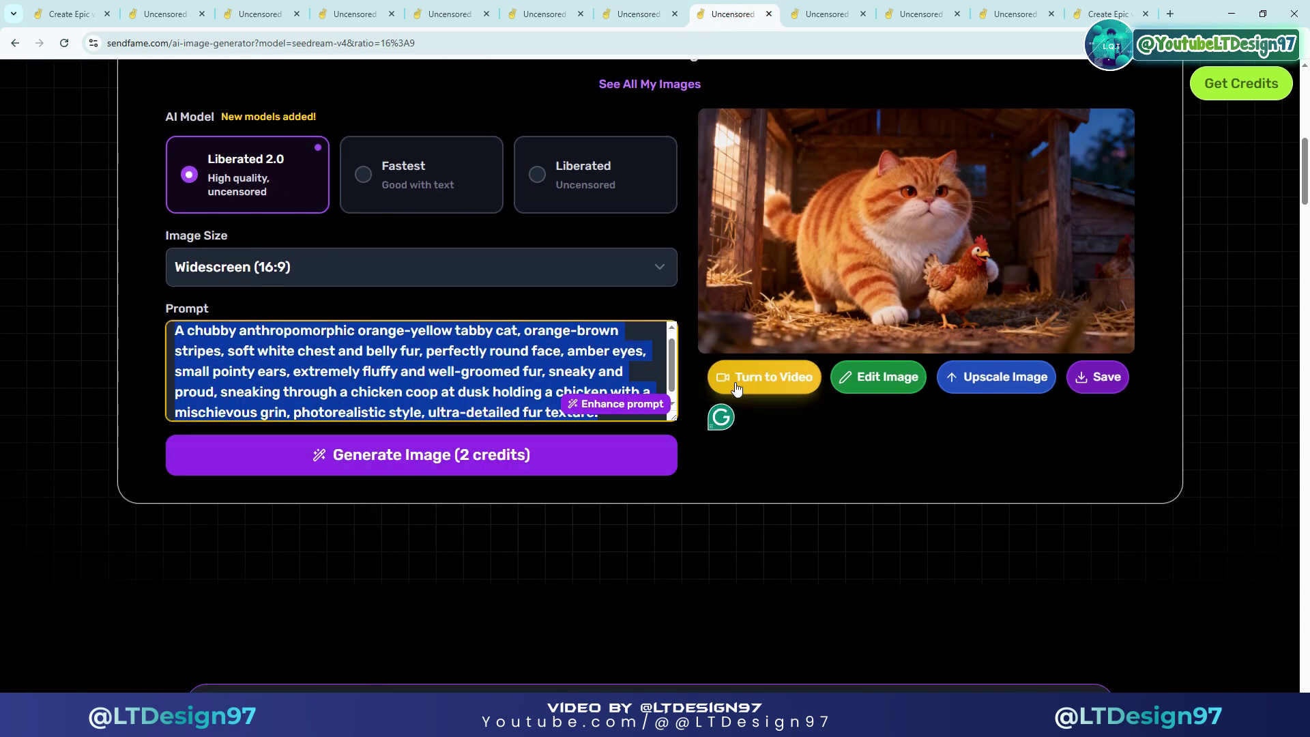
Send the chicken coop image to the video generator and paste the copied prompt as its motion description
{"action": "left_click", "coordinate": [757, 382]}
{"action": "scroll", "coordinate": [505, 389], "scroll_direction": "down", "scroll_amount": 3}
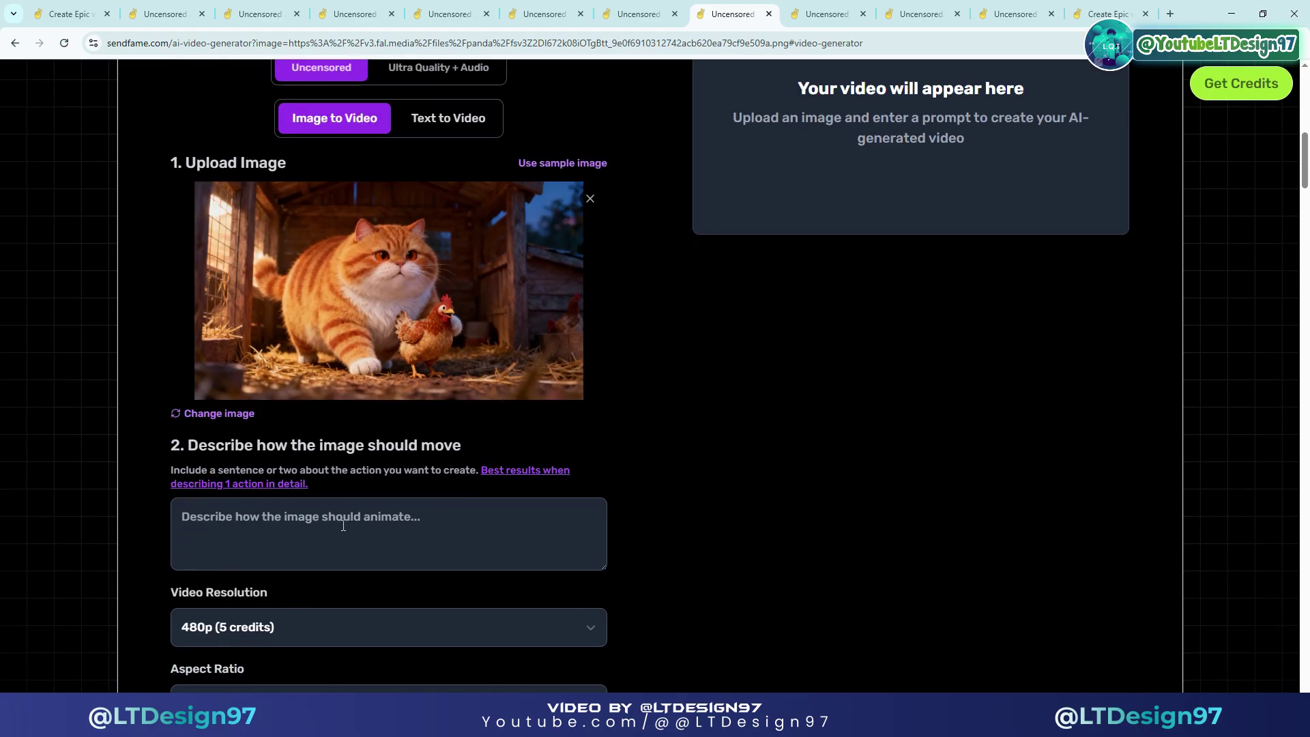
{"action": "right_click", "coordinate": [344, 533]}
{"action": "left_click", "coordinate": [365, 376]}
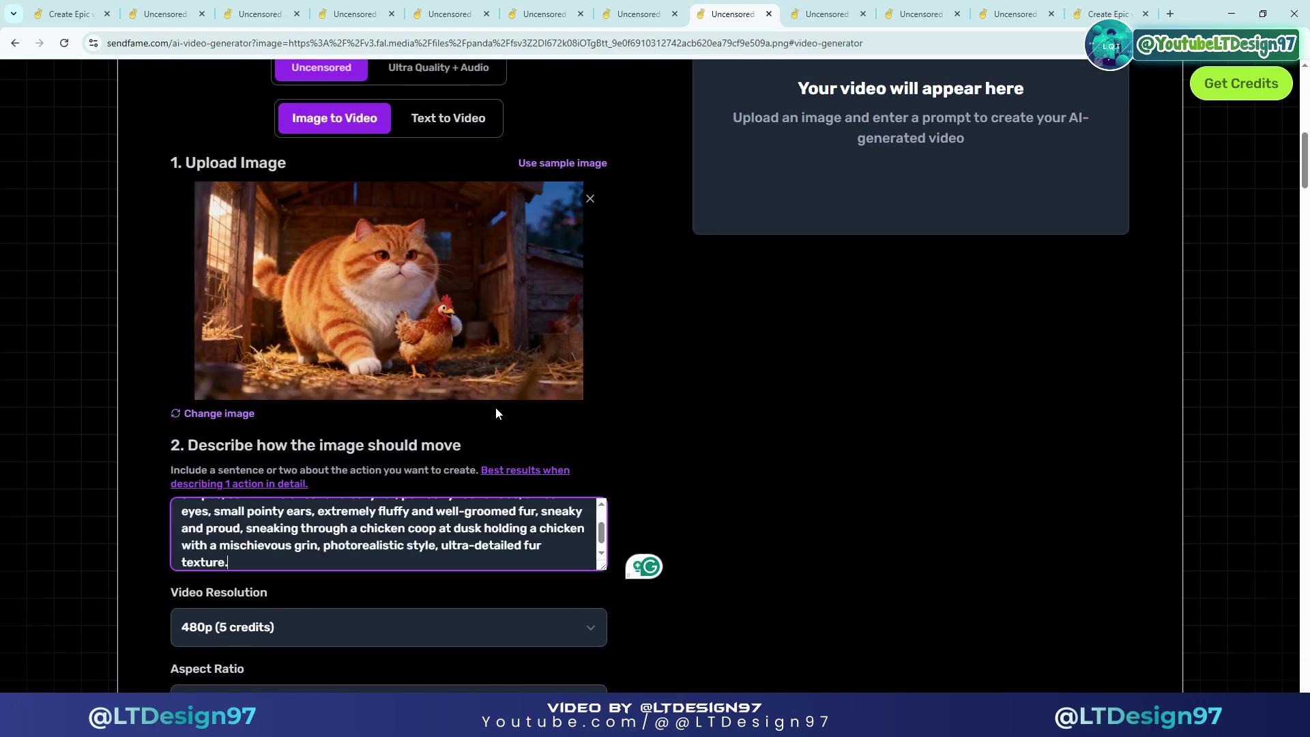
Set the video resolution to 720p (15 credits) and generate the chicken coop video
{"action": "scroll", "coordinate": [760, 444], "scroll_direction": "down", "scroll_amount": 4}
{"action": "left_click", "coordinate": [376, 362]}
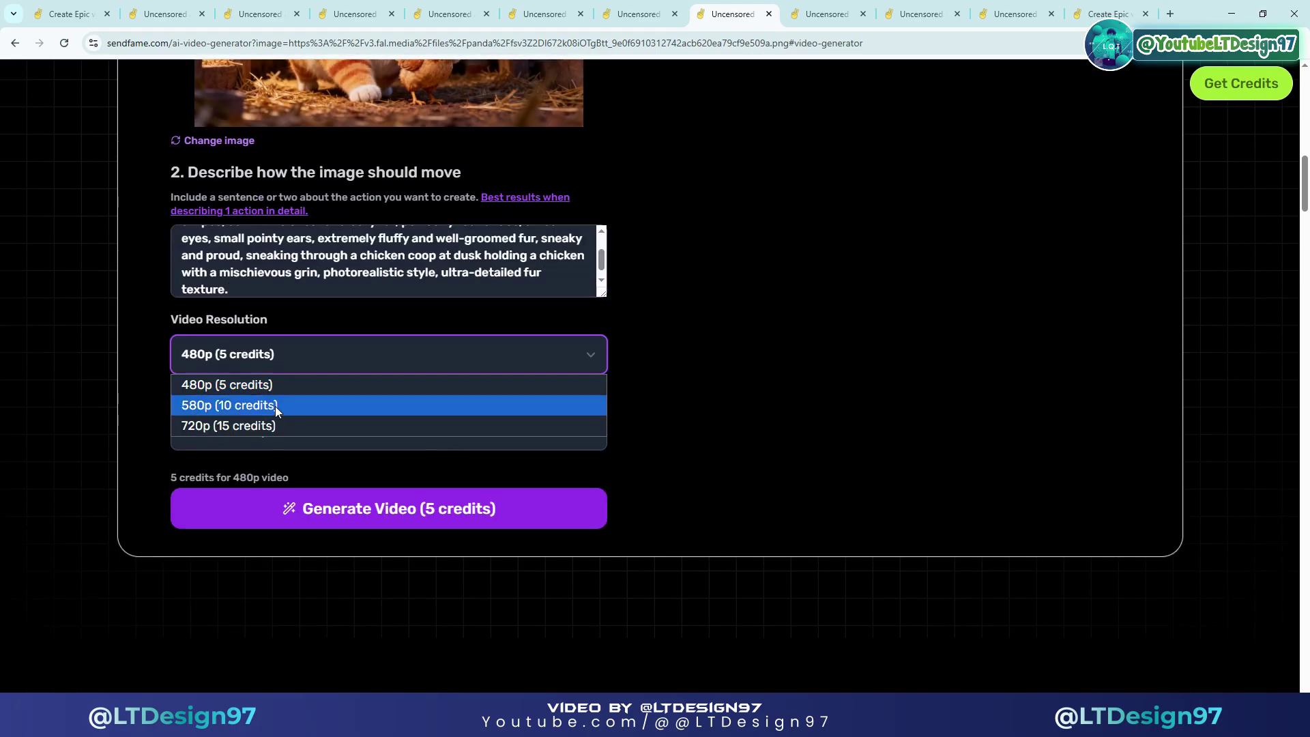
{"action": "left_click", "coordinate": [240, 426]}
{"action": "scroll", "coordinate": [703, 382], "scroll_direction": "up", "scroll_amount": 3}
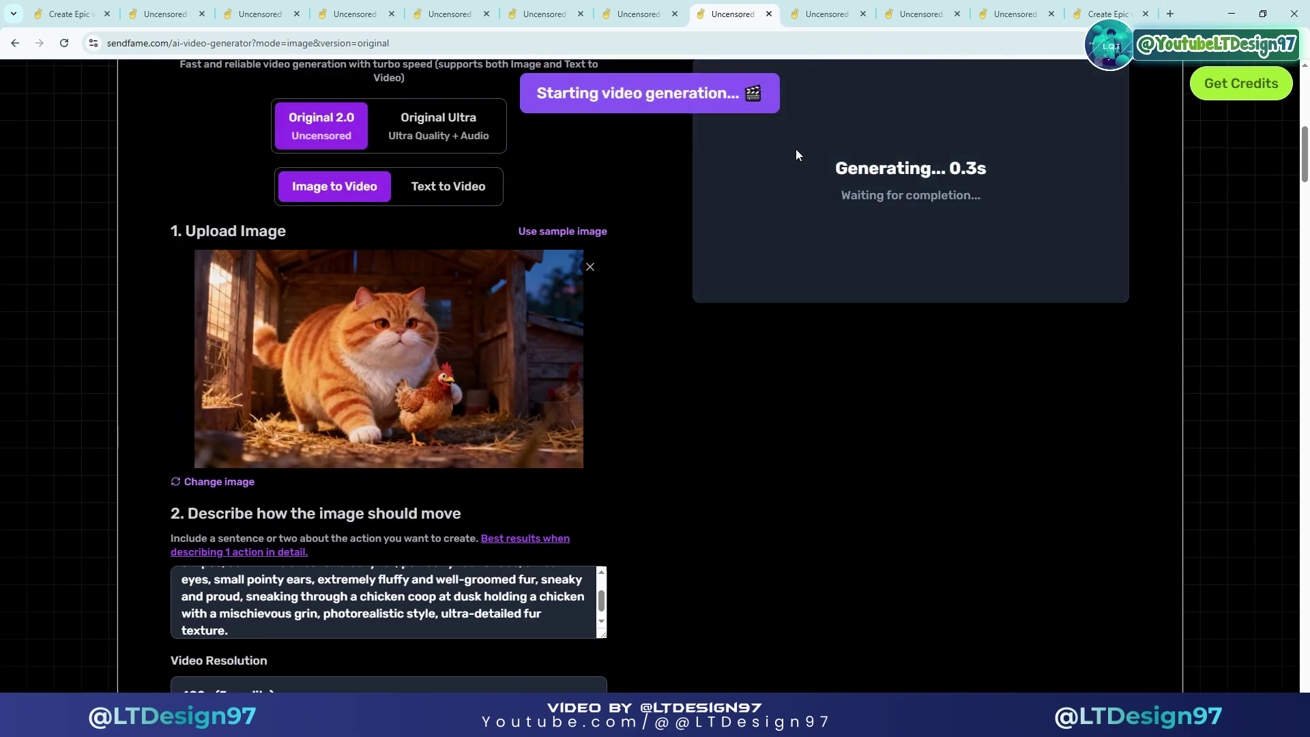
In the following tab, copy the full prompt of the cat and tiger cubs enjoying roasted chicken at a backyard feast
{"action": "left_click", "coordinate": [827, 14]}
{"action": "scroll", "coordinate": [759, 333], "scroll_direction": "down", "scroll_amount": 1}
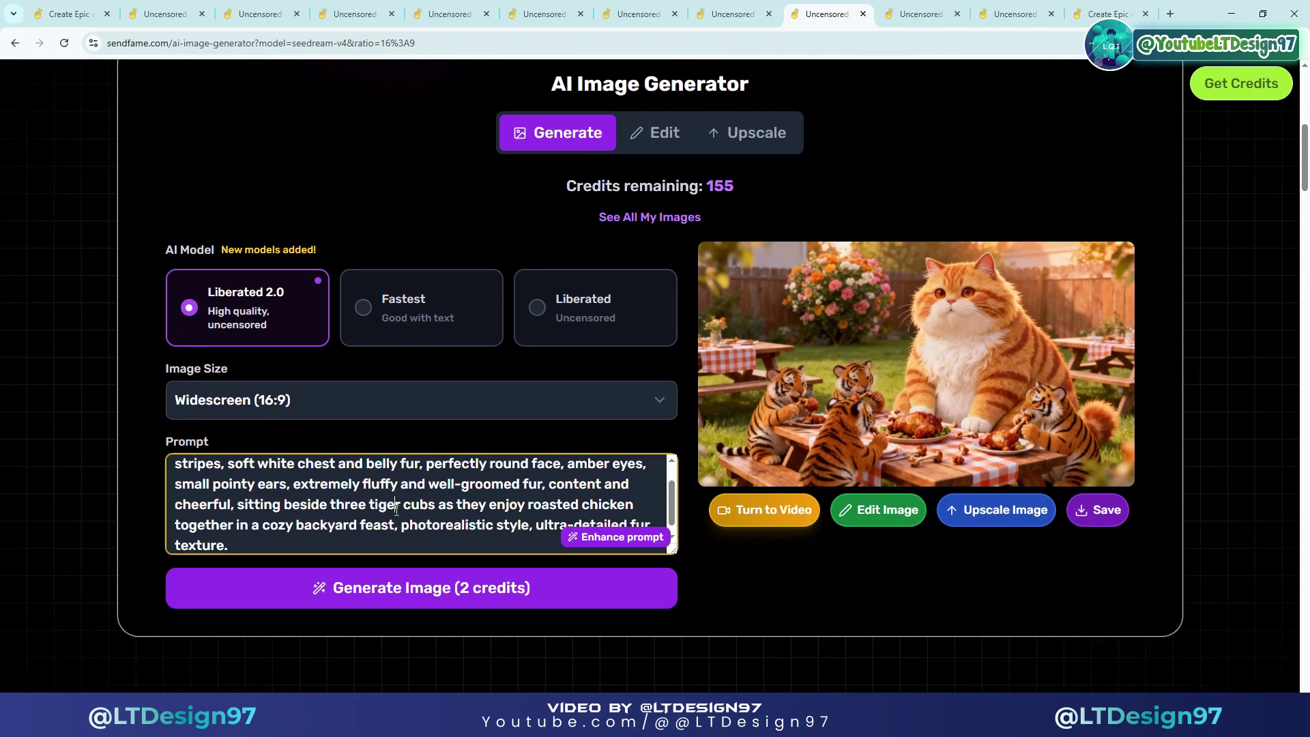
{"action": "key", "text": "ctrl+a"}
{"action": "right_click", "coordinate": [394, 493]}
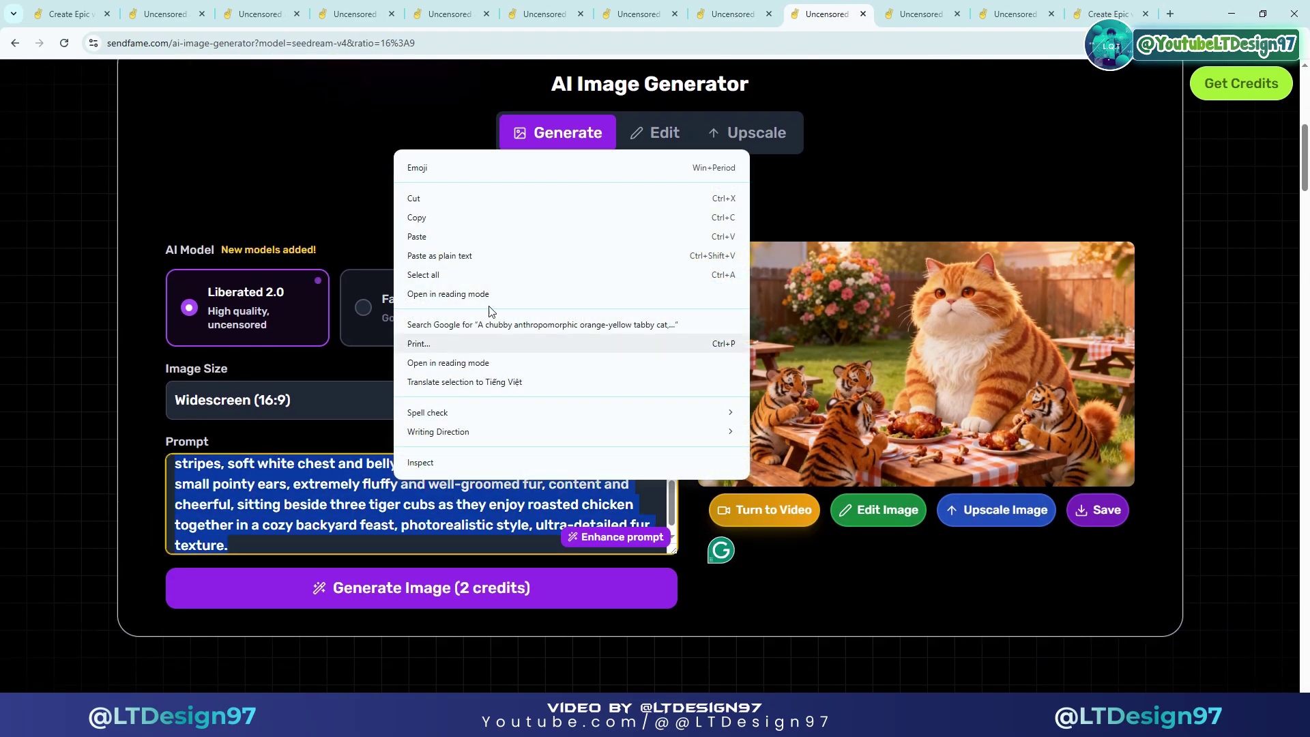
{"action": "left_click", "coordinate": [423, 217]}
{"action": "scroll", "coordinate": [737, 428], "scroll_direction": "down", "scroll_amount": 2}
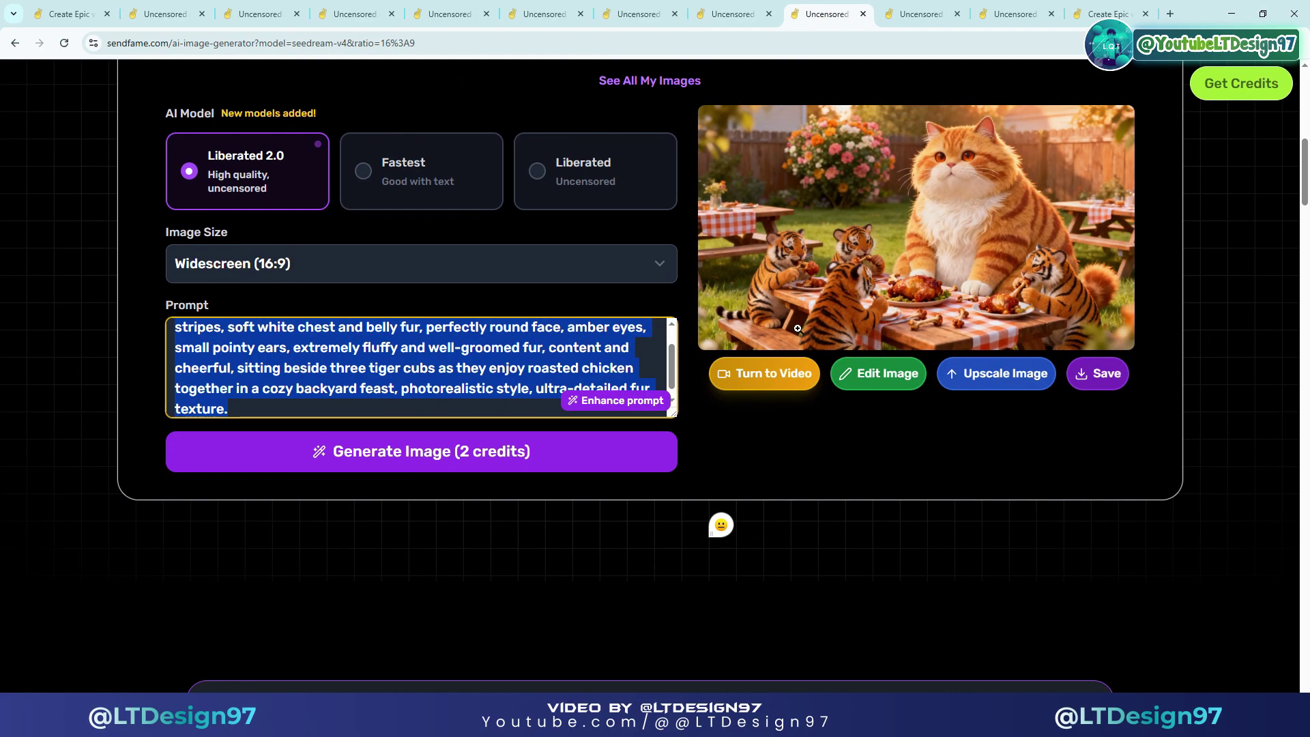
Send the backyard feast image to the video generator and paste the copied prompt as its motion description
{"action": "left_click", "coordinate": [755, 384]}
{"action": "scroll", "coordinate": [375, 417], "scroll_direction": "down", "scroll_amount": 5}
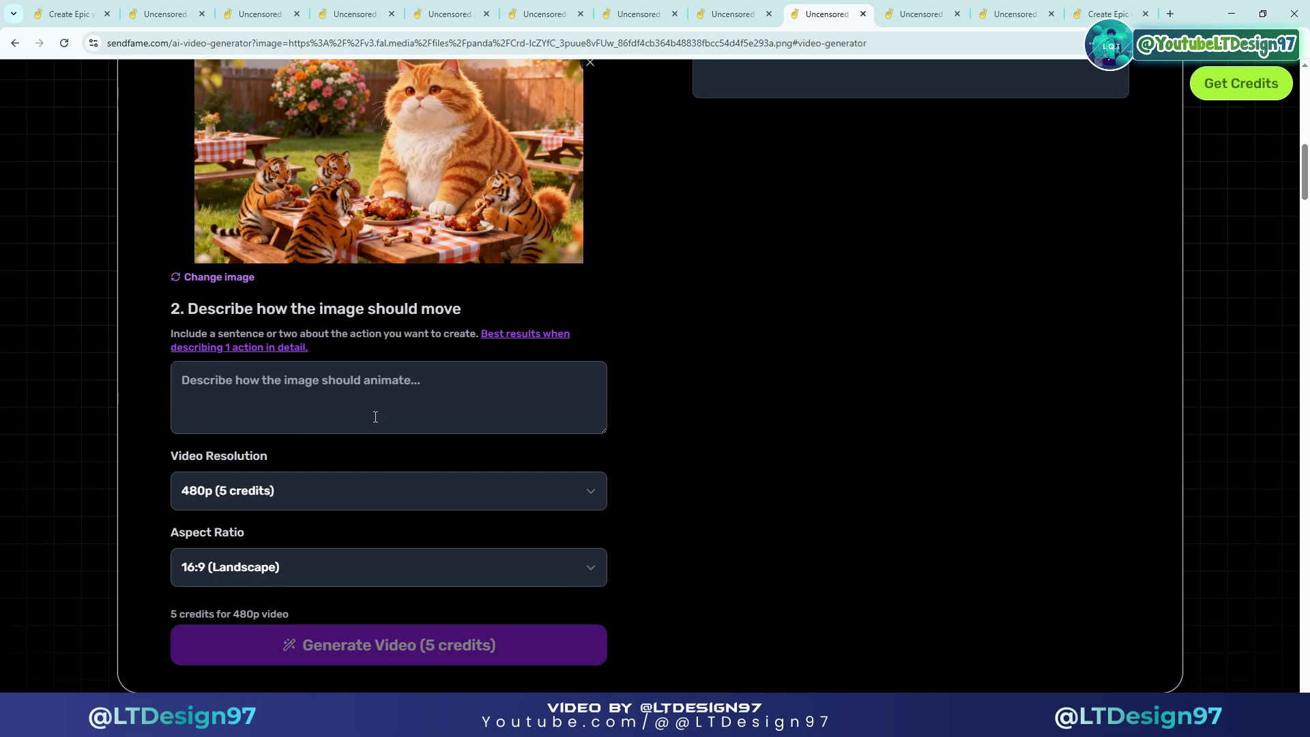
{"action": "left_click", "coordinate": [375, 417]}
{"action": "right_click", "coordinate": [359, 387]}
{"action": "left_click", "coordinate": [391, 532]}
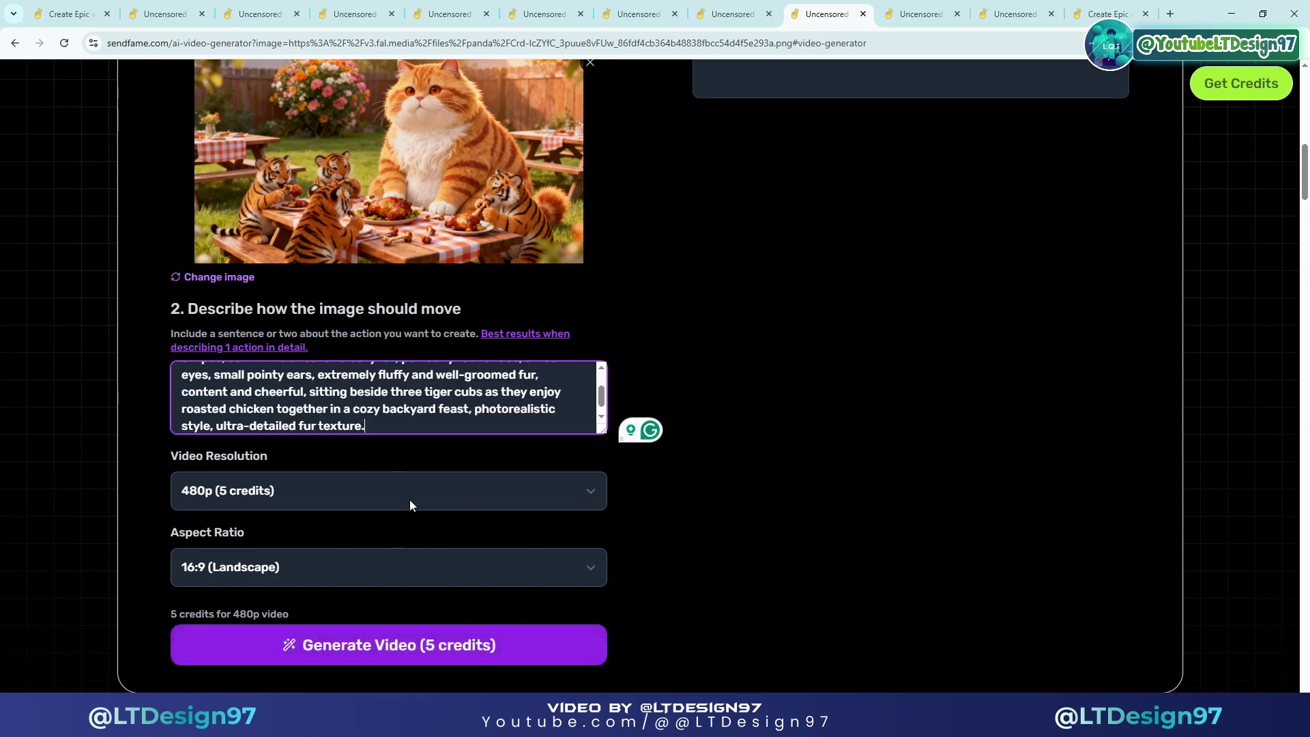
Set the video resolution to 720p (15 credits) and generate the backyard feast video
{"action": "left_click", "coordinate": [351, 493]}
{"action": "left_click", "coordinate": [225, 562]}
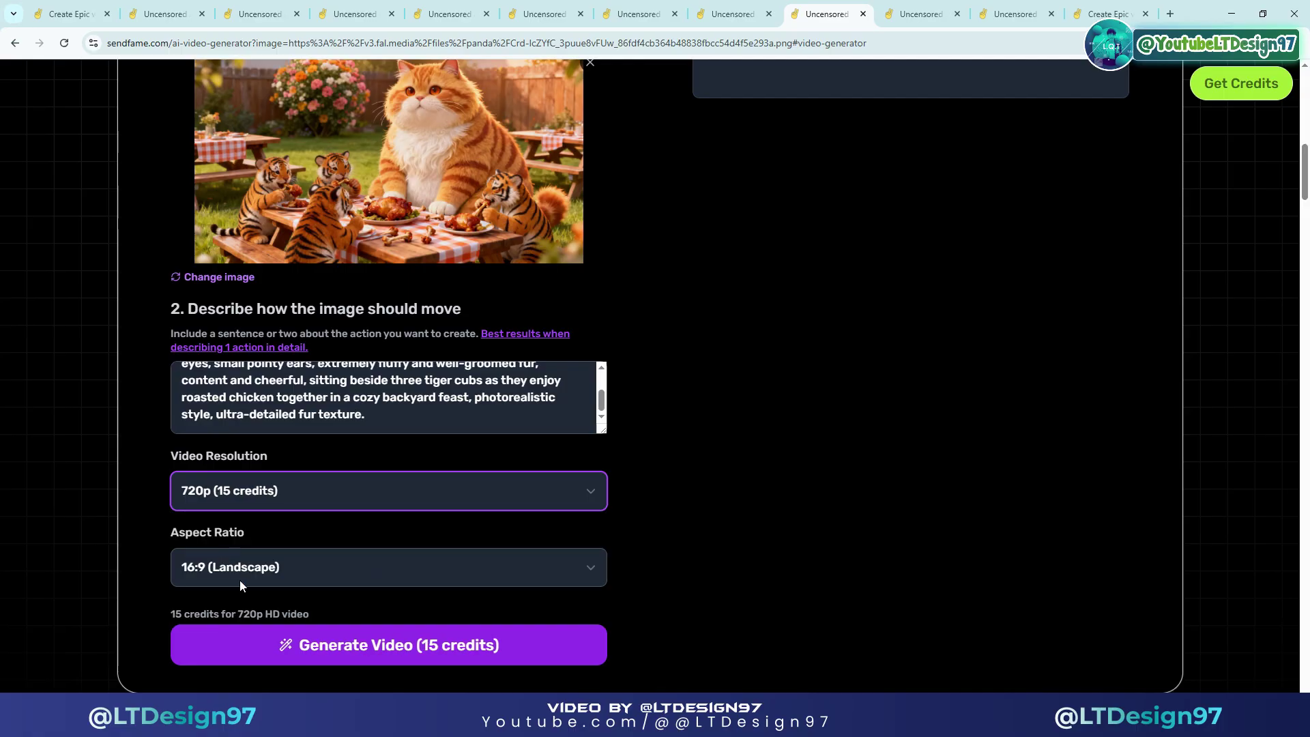
In the following tab, copy the full prompt of the cat guarded by three grown tigers at the blue front door
{"action": "left_click", "coordinate": [934, 11]}
{"action": "scroll", "coordinate": [593, 352], "scroll_direction": "down", "scroll_amount": 4}
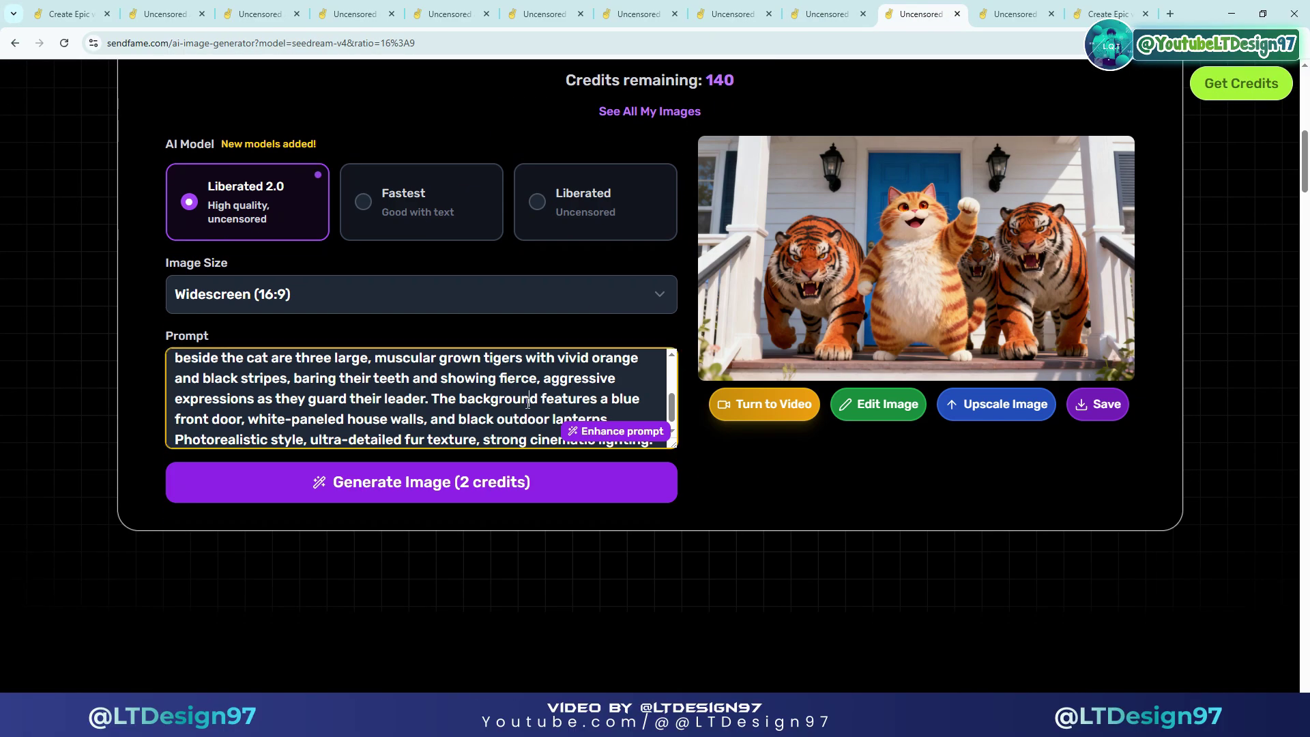
{"action": "key", "text": "ctrl+a"}
{"action": "right_click", "coordinate": [527, 402]}
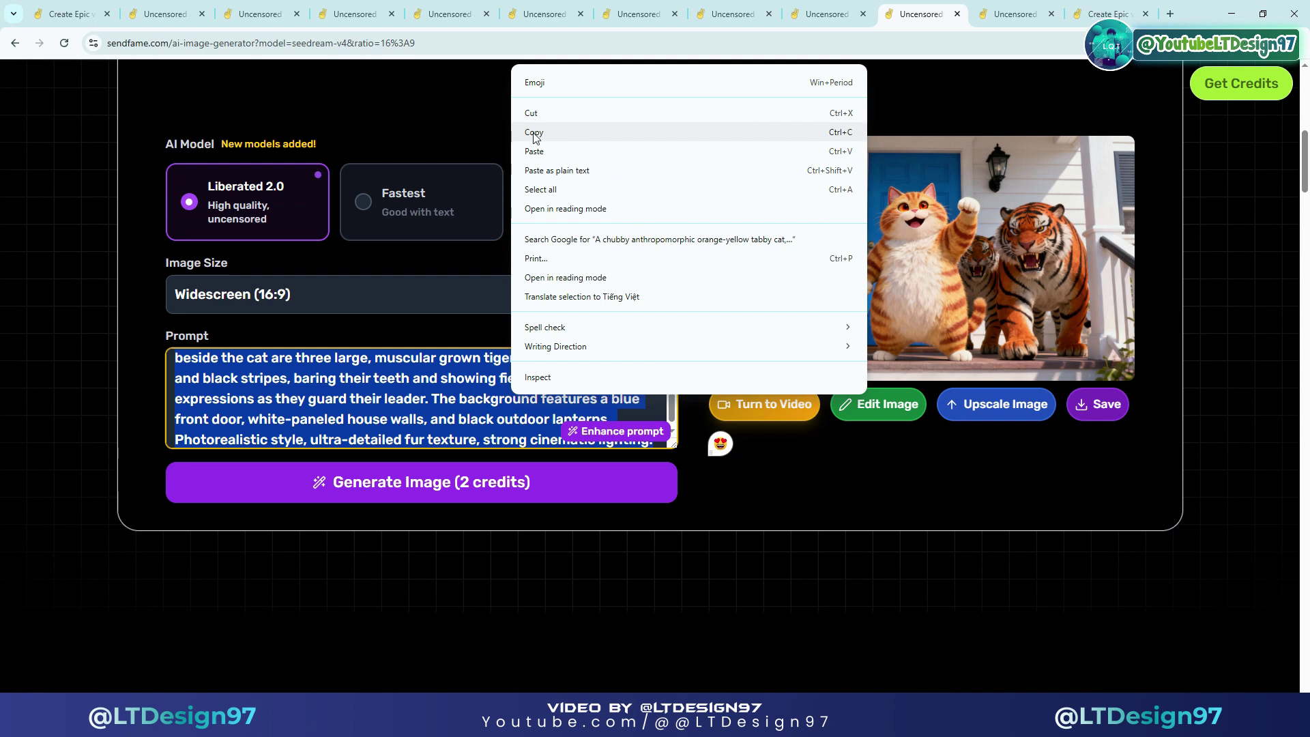
{"action": "left_click", "coordinate": [573, 133]}
Send the front door image to the video generator and paste the copied prompt as its motion description
{"action": "left_click", "coordinate": [766, 406]}
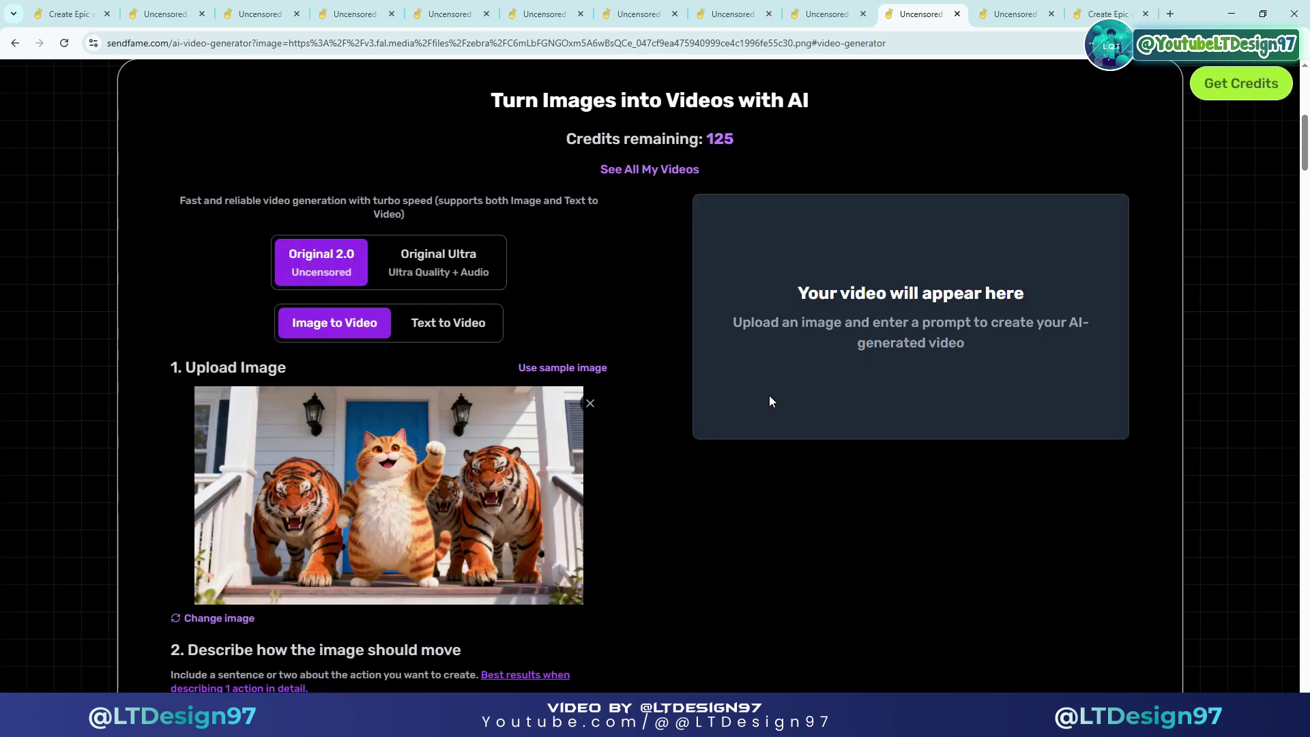
{"action": "scroll", "coordinate": [379, 501], "scroll_direction": "down", "scroll_amount": 3}
{"action": "right_click", "coordinate": [367, 517]}
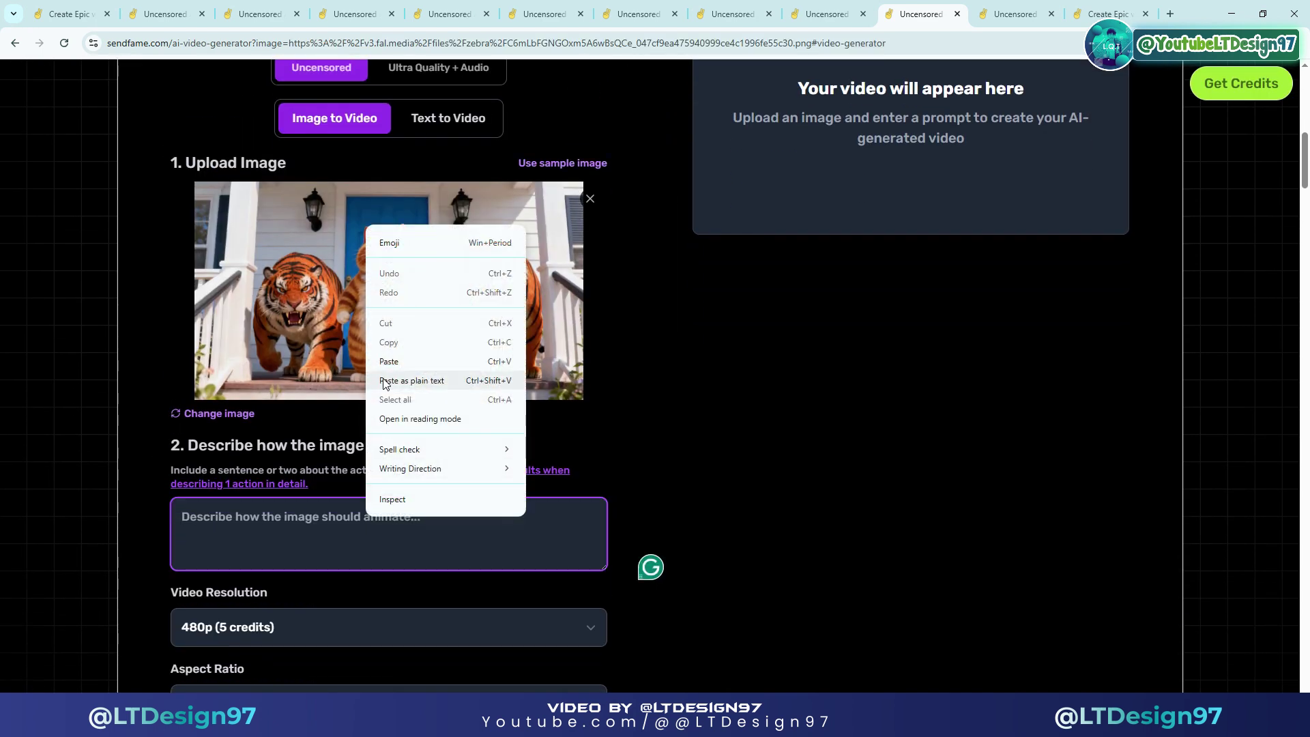
{"action": "left_click", "coordinate": [391, 359]}
Set the video resolution to 720p (15 credits) and generate the video of the cat and grown tigers
{"action": "scroll", "coordinate": [689, 460], "scroll_direction": "down", "scroll_amount": 4}
{"action": "left_click", "coordinate": [273, 356]}
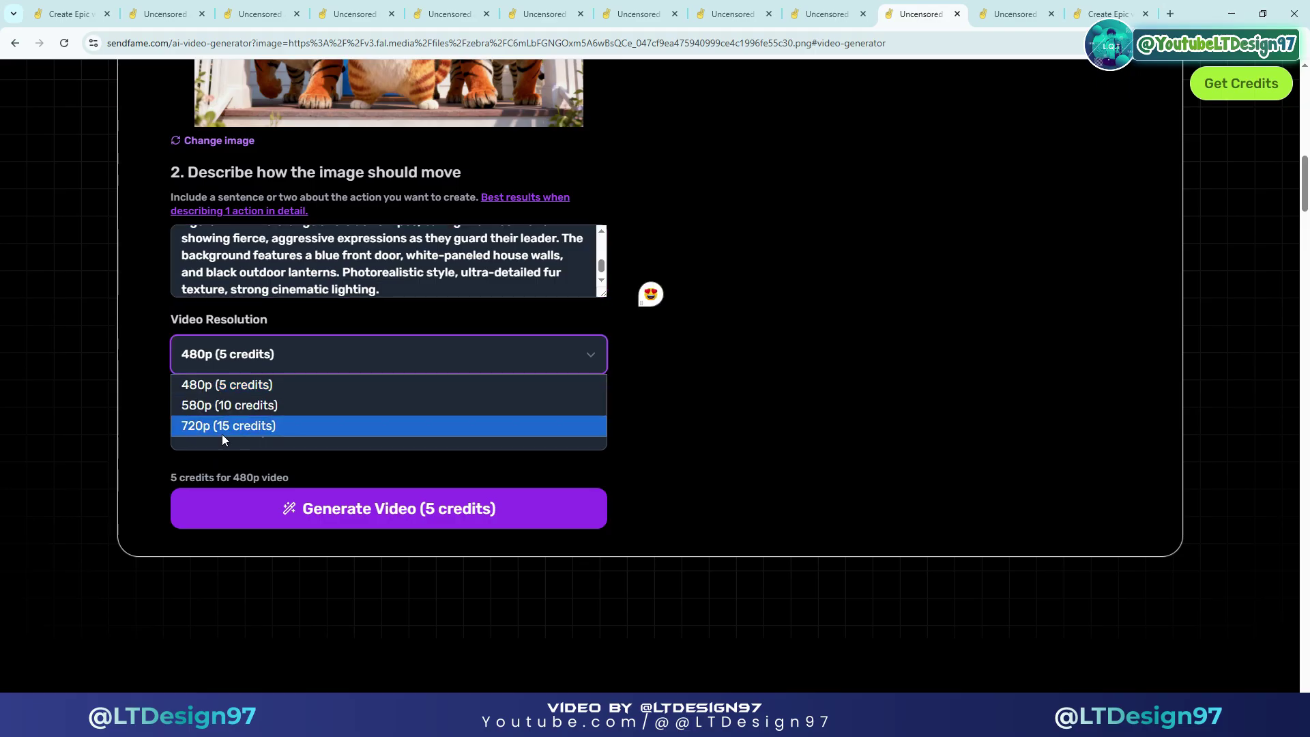
{"action": "left_click", "coordinate": [213, 426]}
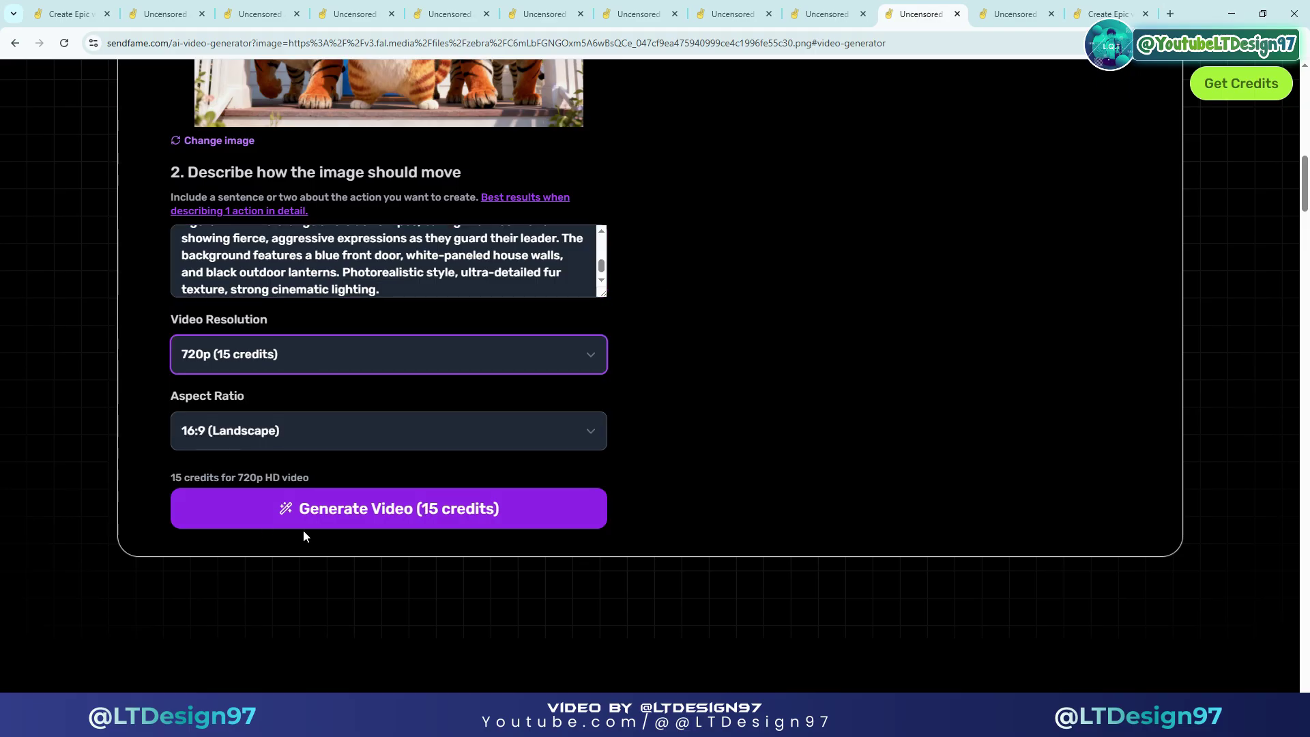
{"action": "left_click", "coordinate": [371, 516]}
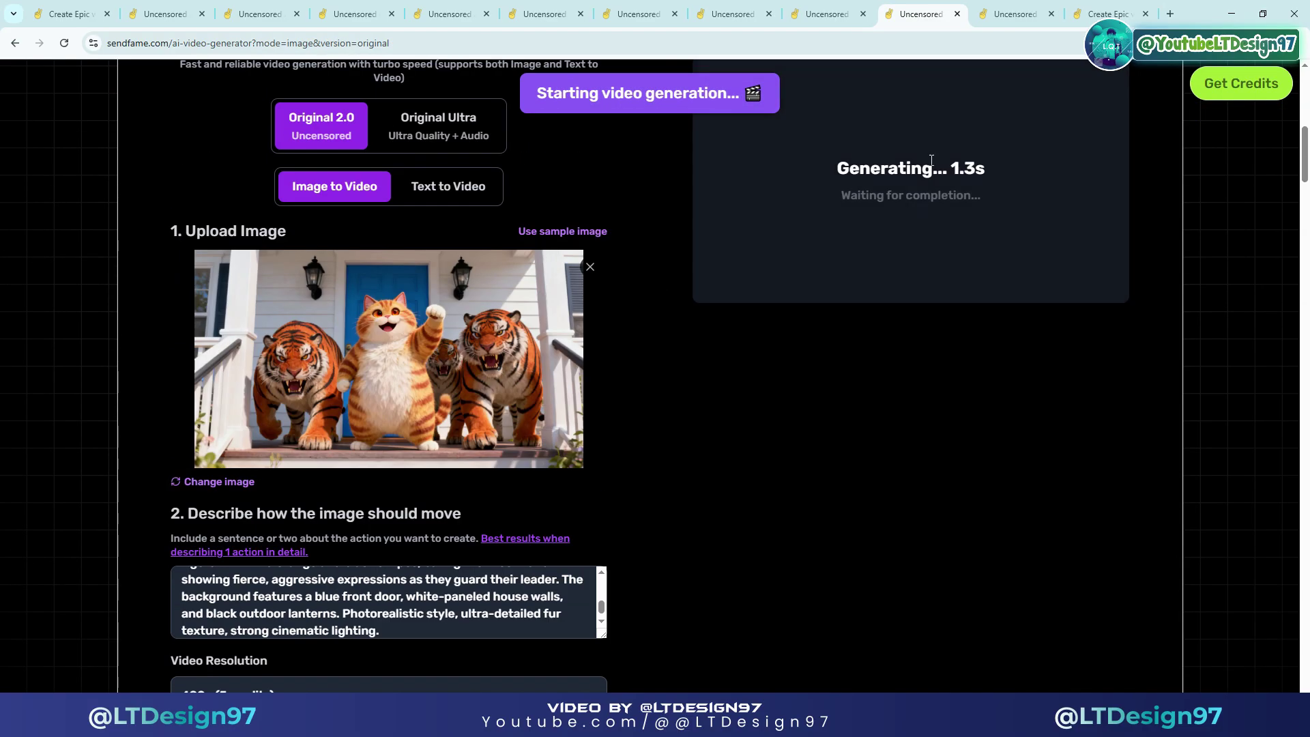
Close the two leftover browser tabs that follow the front door video's tab
{"action": "left_click", "coordinate": [1014, 5]}
{"action": "left_click", "coordinate": [954, 5]}
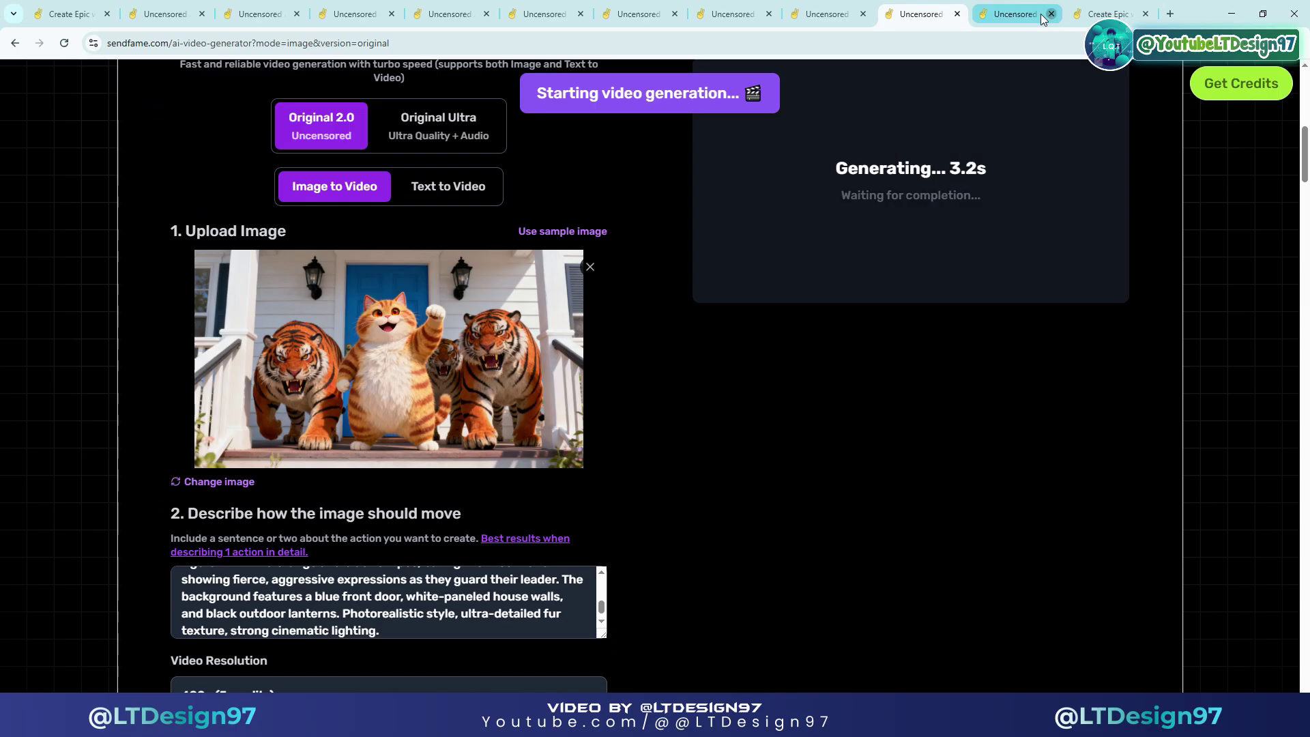
{"action": "left_click", "coordinate": [1042, 19]}
{"action": "left_click", "coordinate": [1051, 14]}
{"action": "left_click", "coordinate": [1051, 14]}
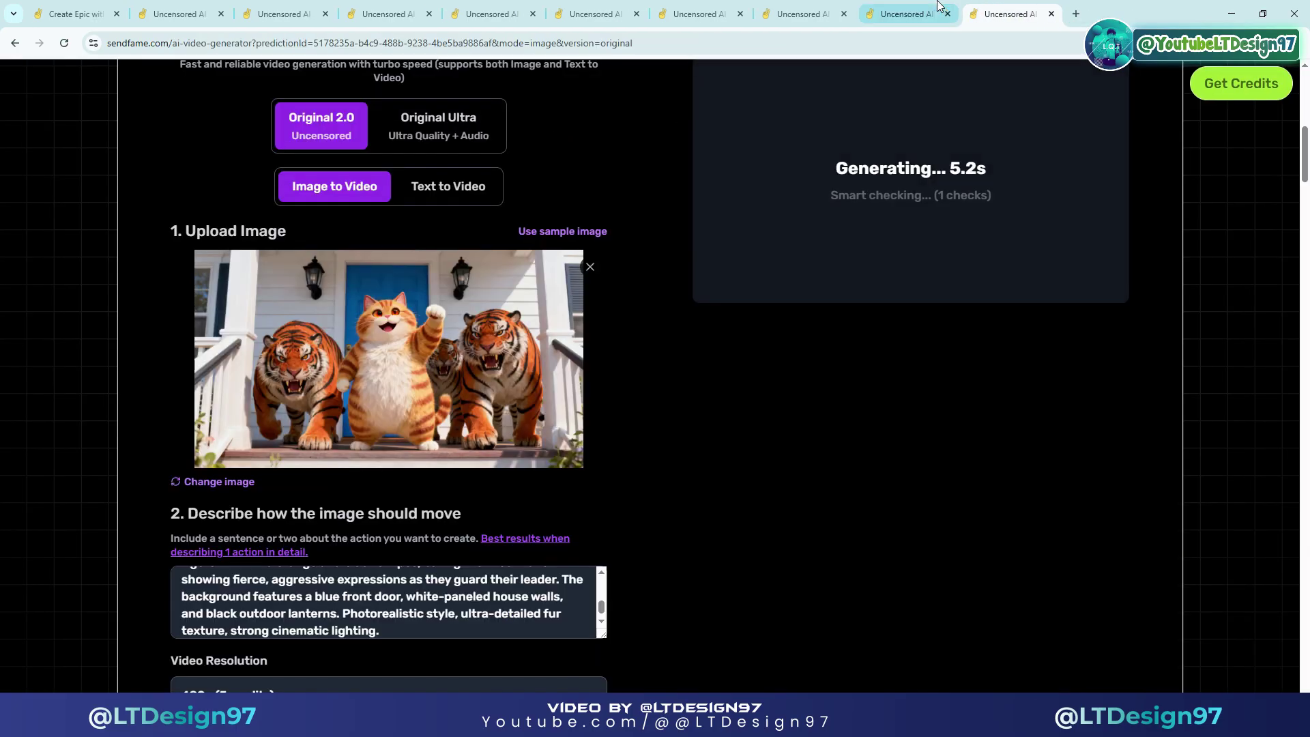
Return to the first scene's tab and view the video of the cat with tiger cubs in the nest full screen
{"action": "left_click", "coordinate": [913, 21]}
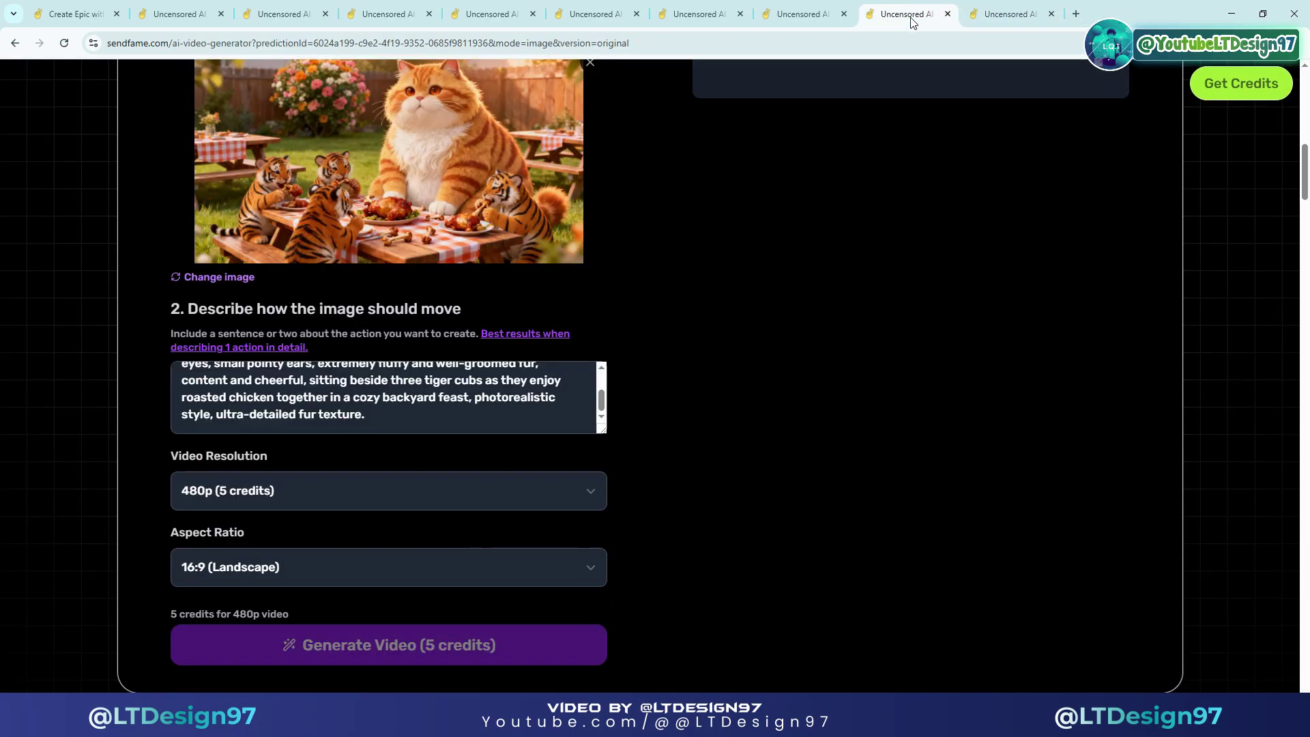
{"action": "left_click", "coordinate": [280, 8]}
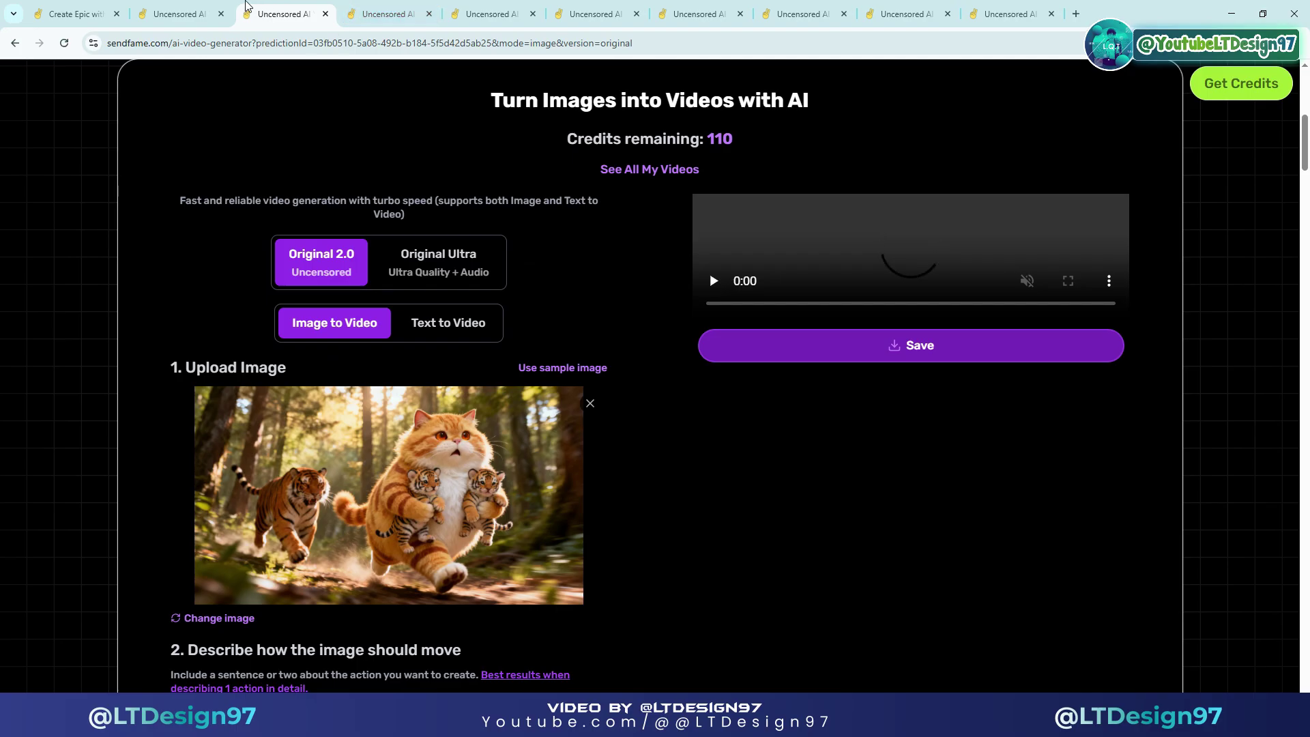
{"action": "left_click", "coordinate": [210, 7]}
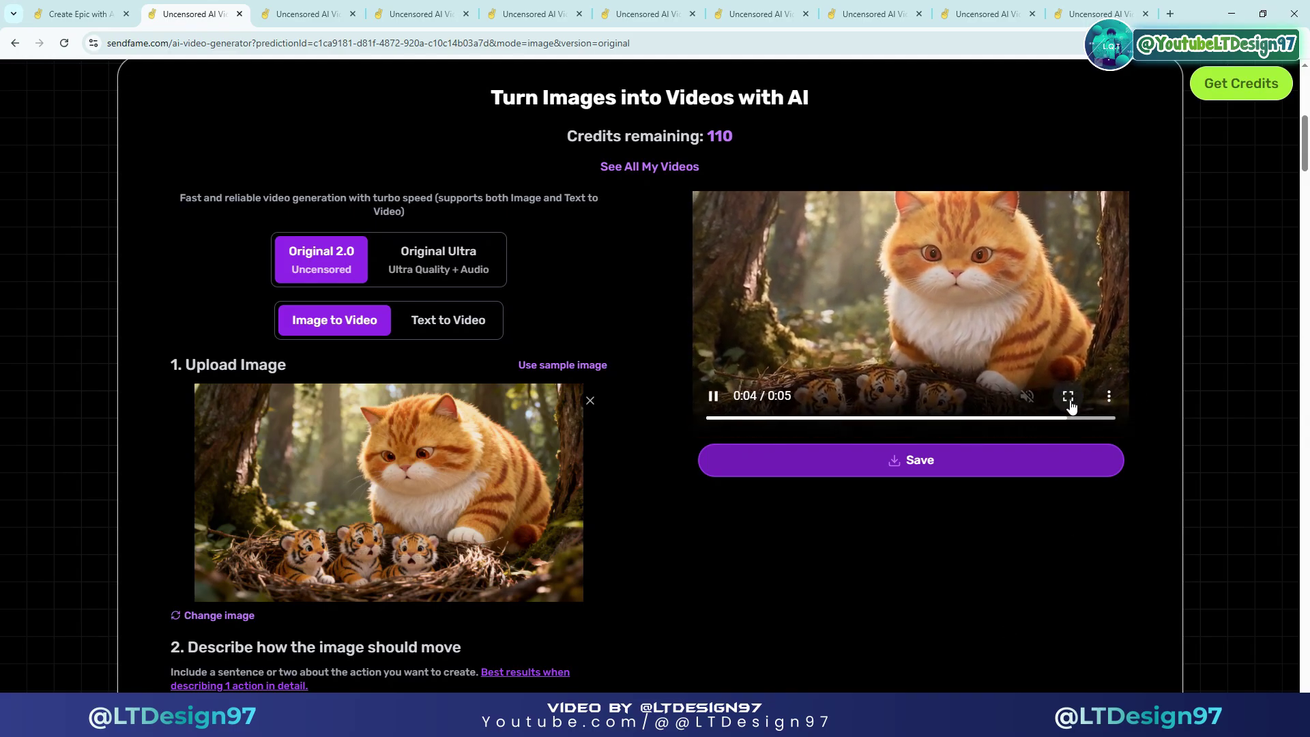
{"action": "left_click", "coordinate": [1069, 398]}
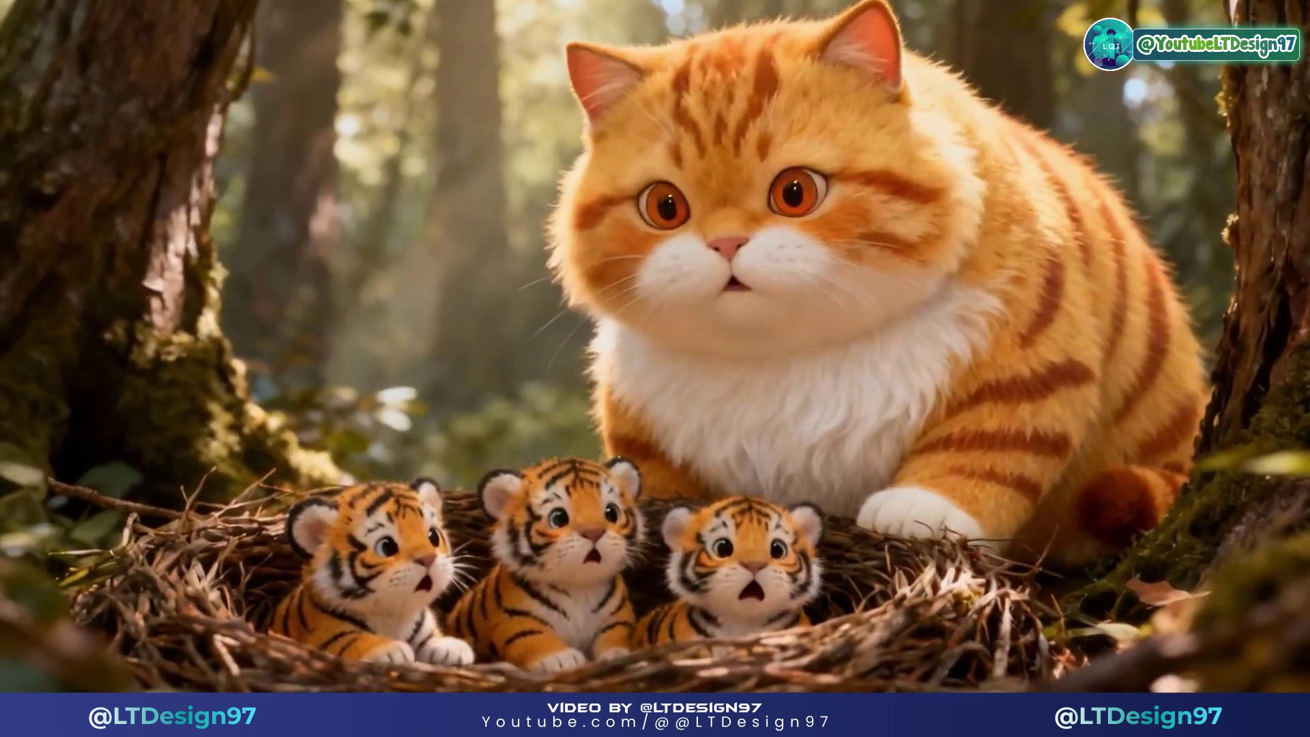
{"action": "key", "text": "Escape"}
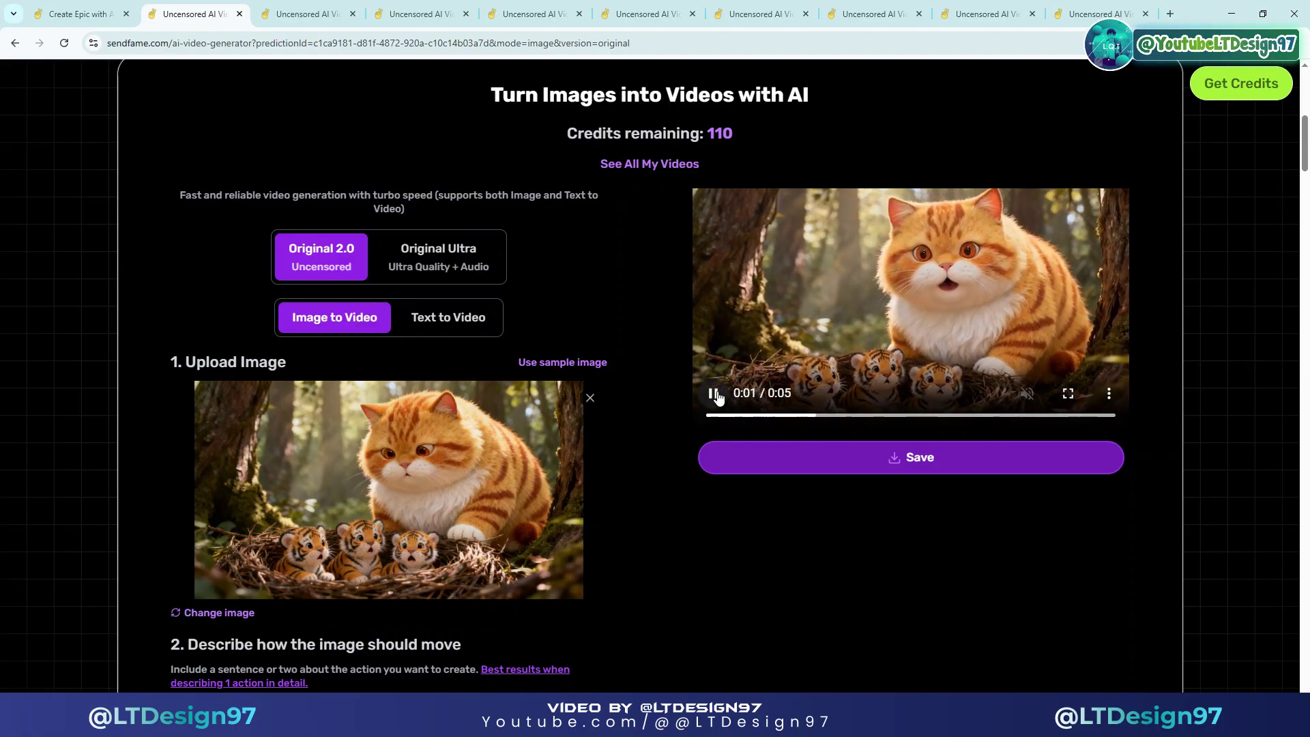
View the video of the cat carrying cubs away from the tiger full screen, and pause its playback on the page
{"action": "left_click", "coordinate": [334, 7]}
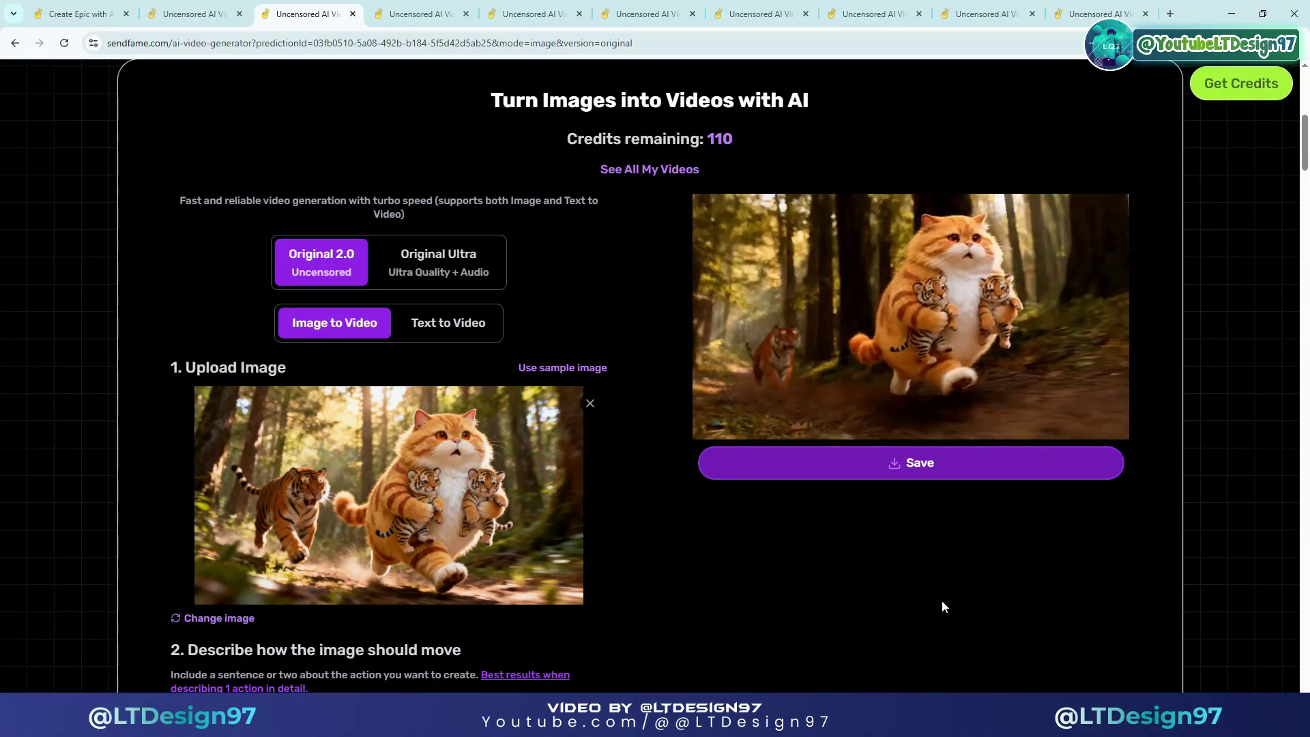
{"action": "mouse_move", "coordinate": [1111, 420]}
{"action": "left_click", "coordinate": [1068, 401]}
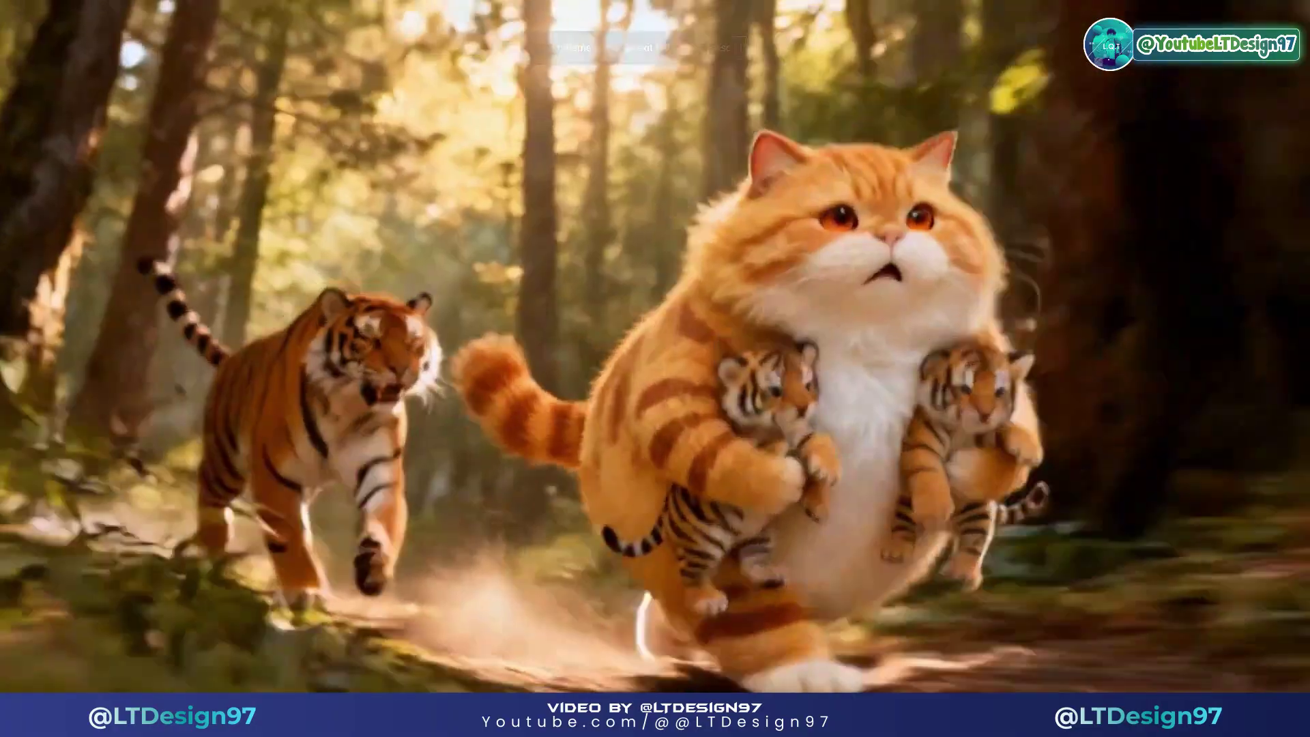
{"action": "key", "text": "Escape"}
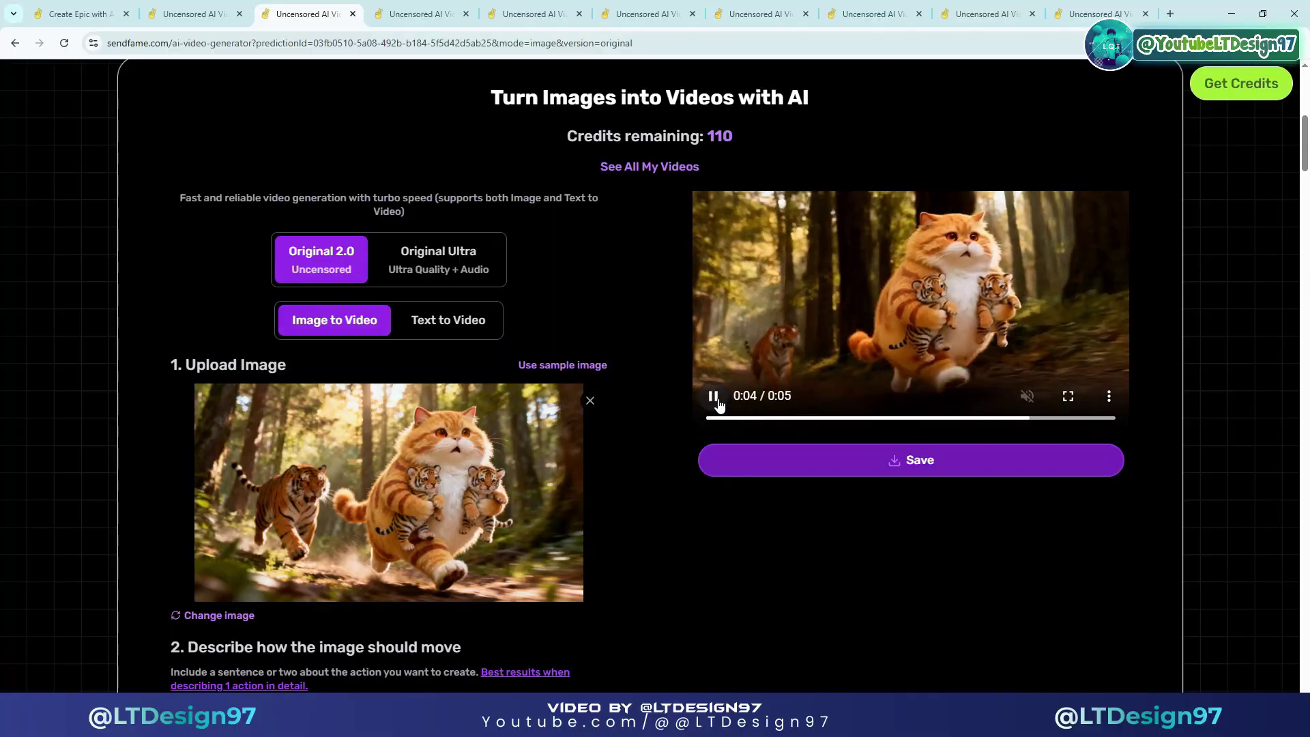
{"action": "left_click", "coordinate": [718, 406]}
Skip the second chase scene and view the video of the cat milking the cow in the barn full screen
{"action": "left_click", "coordinate": [447, 14]}
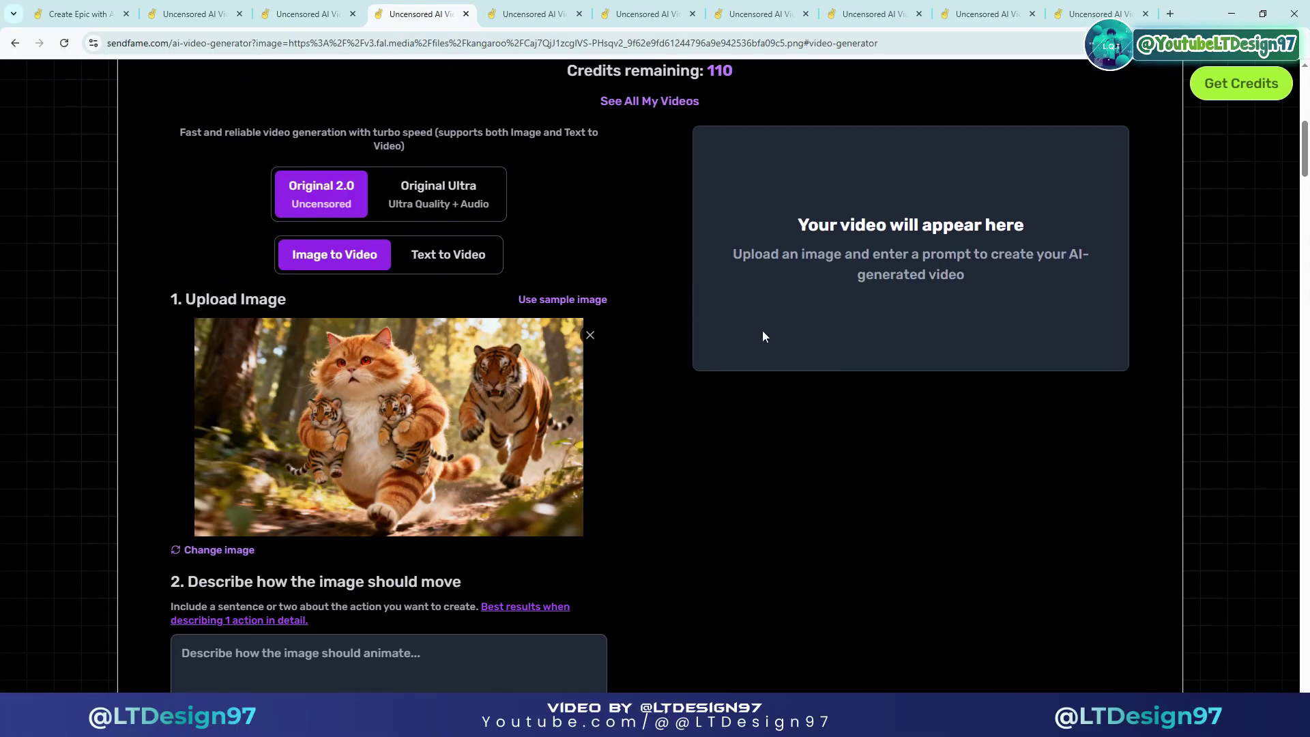
{"action": "left_click", "coordinate": [527, 8]}
{"action": "scroll", "coordinate": [892, 401], "scroll_direction": "up", "scroll_amount": 3}
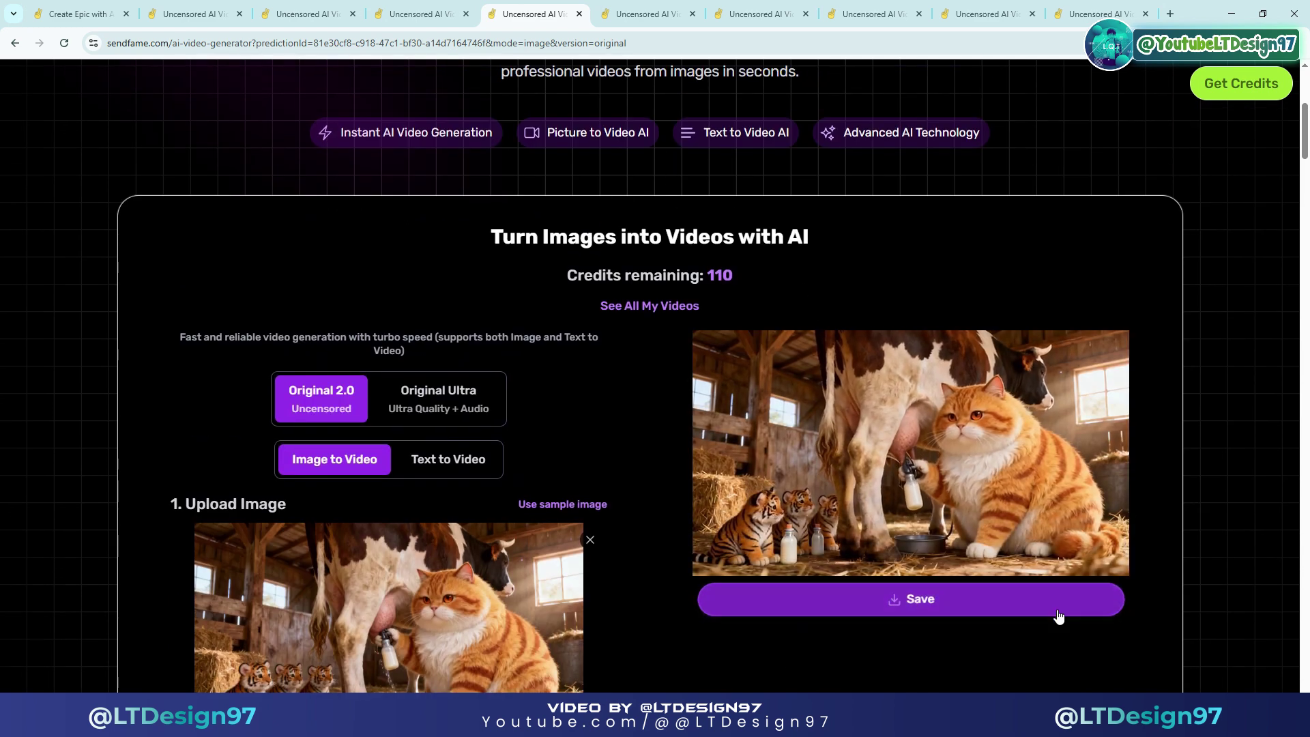
{"action": "left_click", "coordinate": [1068, 535]}
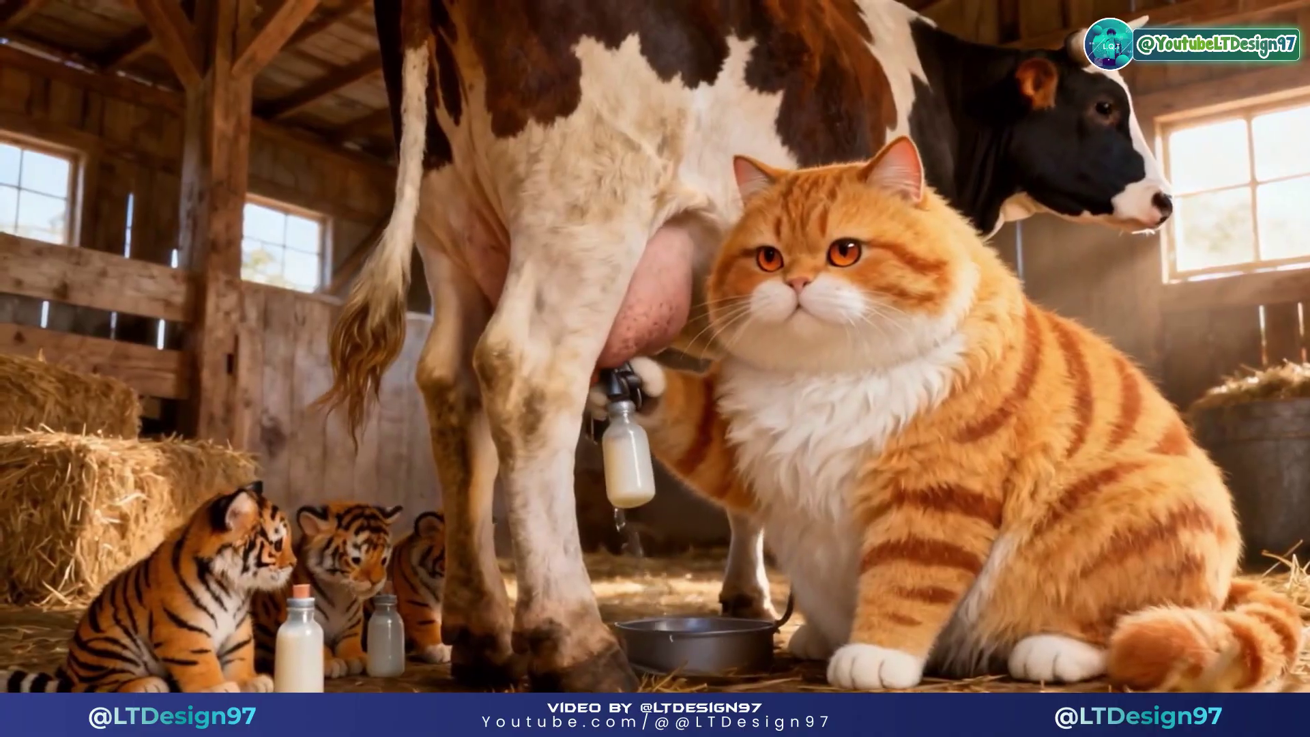
{"action": "key", "text": "Escape"}
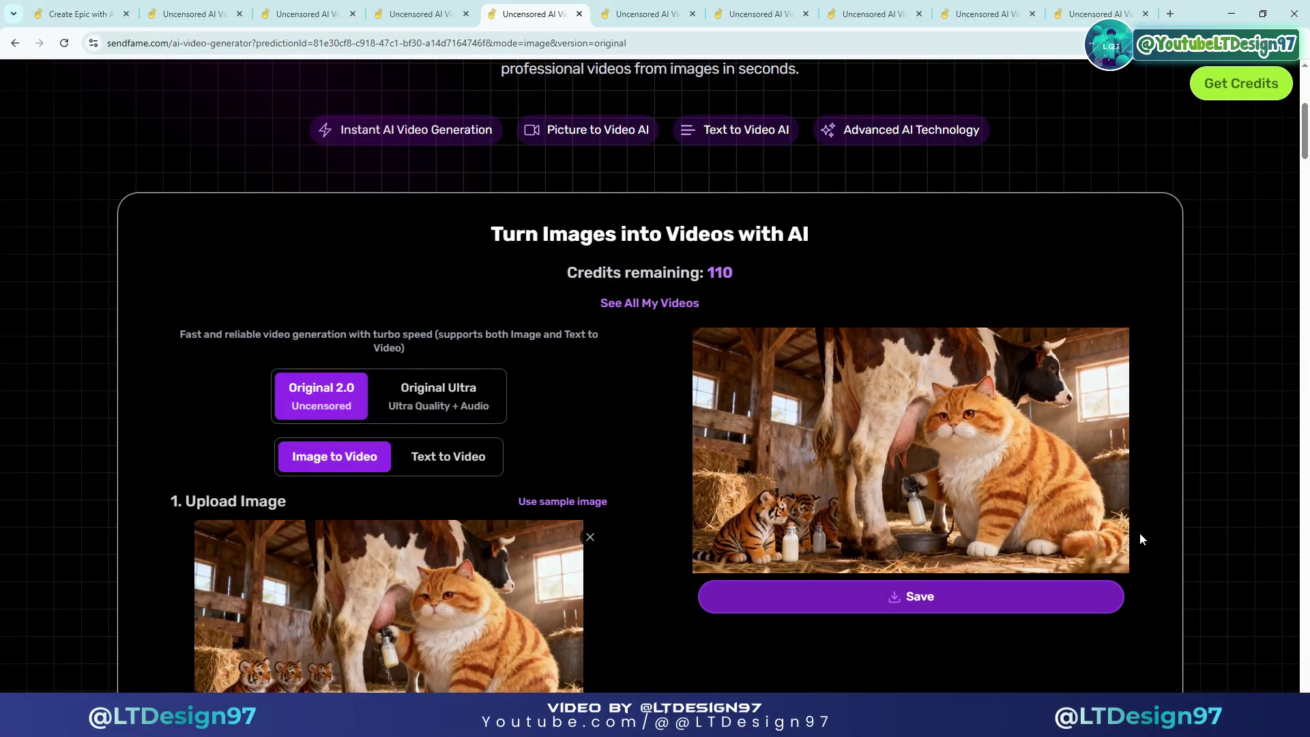
View the video of the tiger cubs drinking from milk bottles full screen, and pause its playback on the page
{"action": "key", "text": "ctrl+Tab"}
{"action": "scroll", "coordinate": [679, 418], "scroll_direction": "up", "scroll_amount": 3}
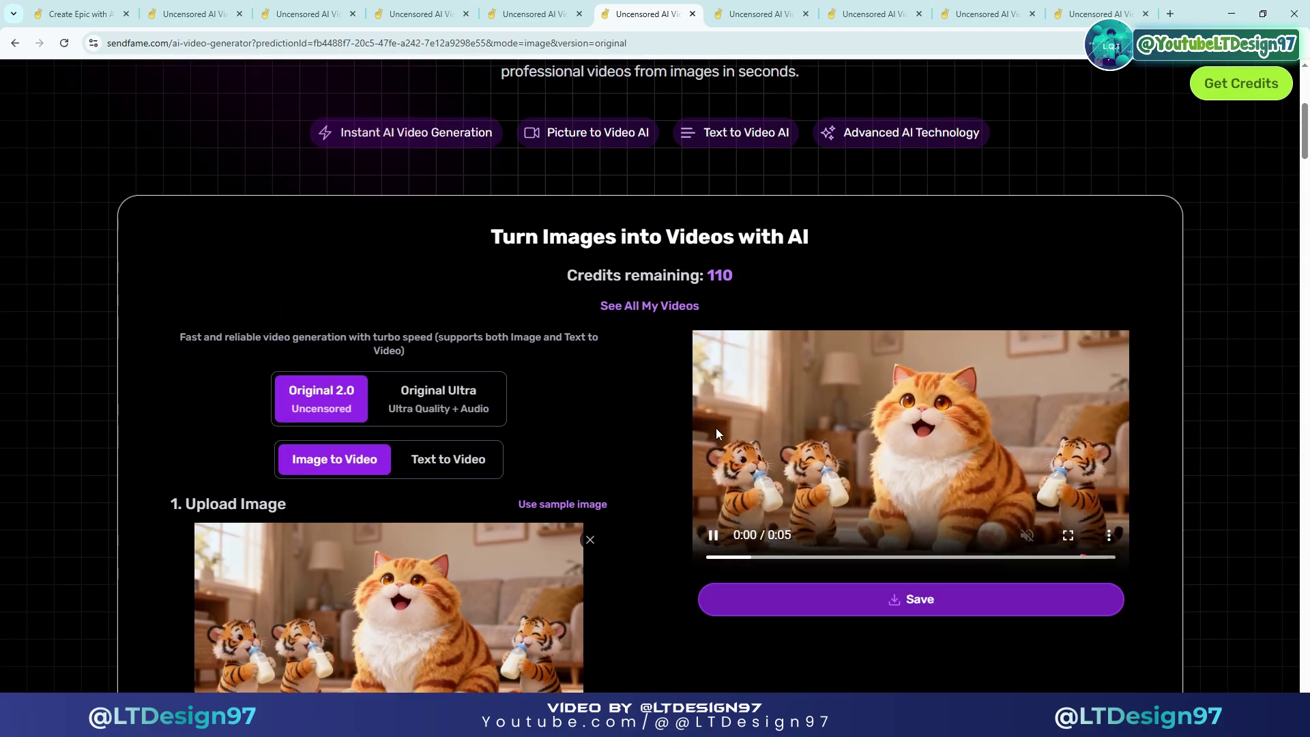
{"action": "left_click", "coordinate": [1068, 535]}
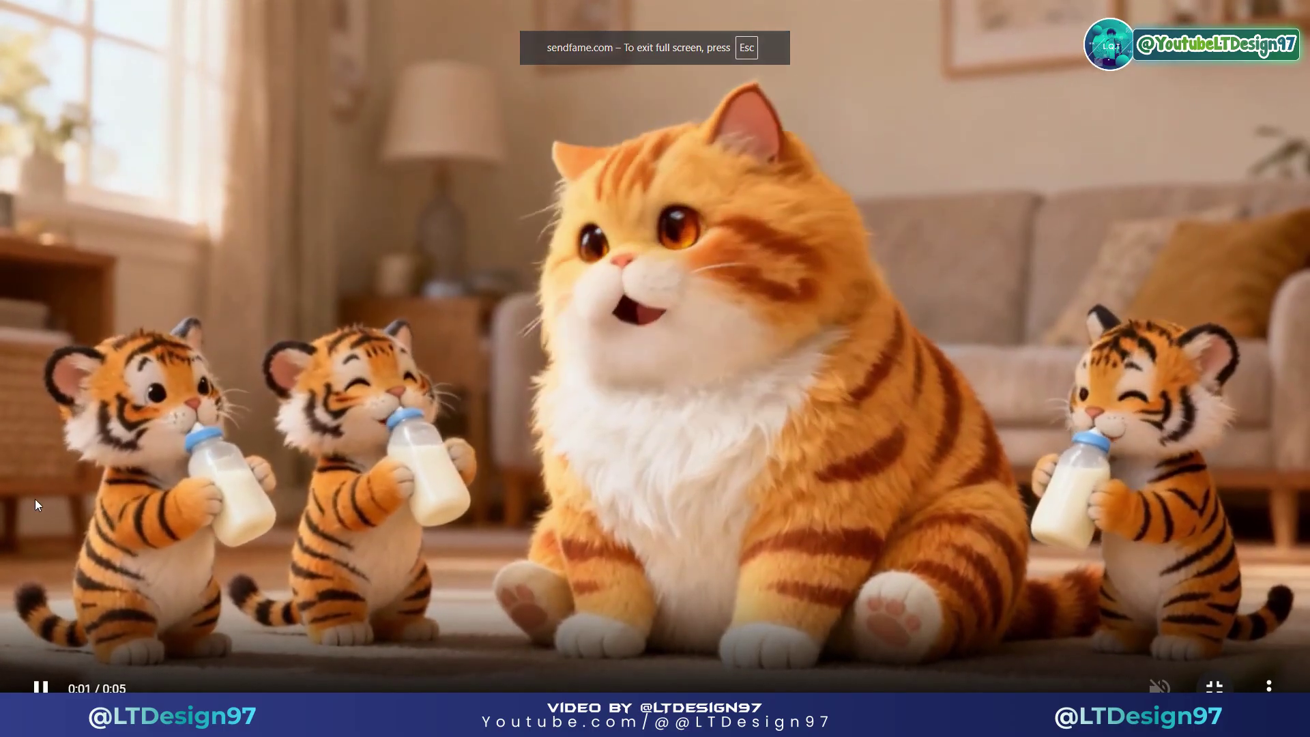
{"action": "key", "text": "Escape"}
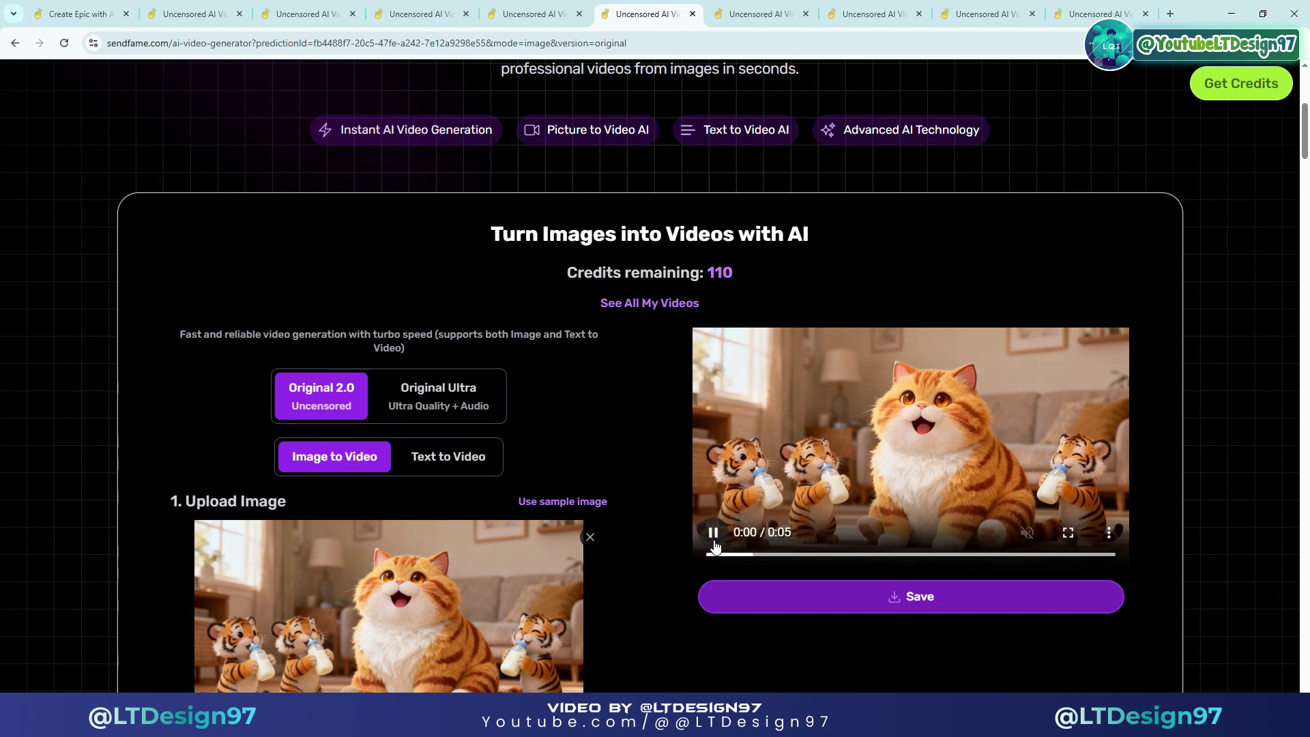
{"action": "left_click", "coordinate": [713, 533]}
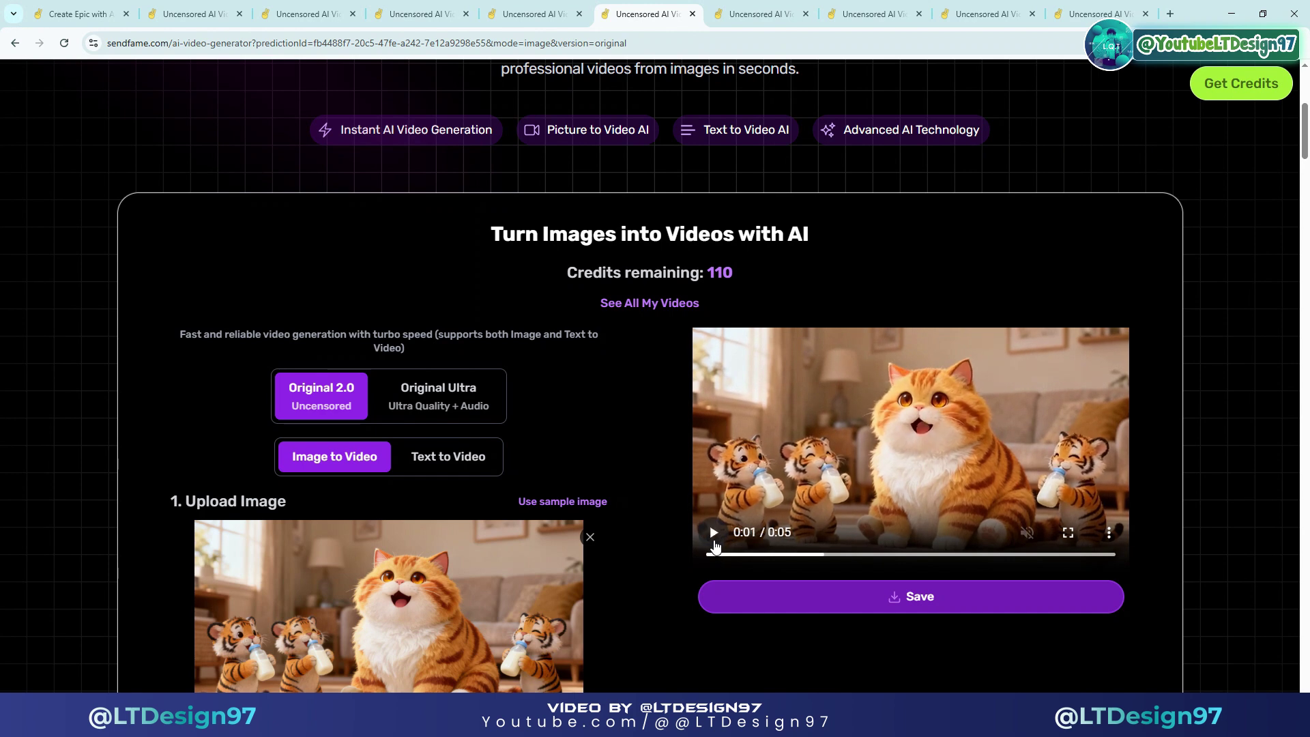
Play the video of the tiger cubs playing with toys around the cat and view it full screen
{"action": "left_click", "coordinate": [757, 8]}
{"action": "scroll", "coordinate": [758, 355], "scroll_direction": "up", "scroll_amount": 1}
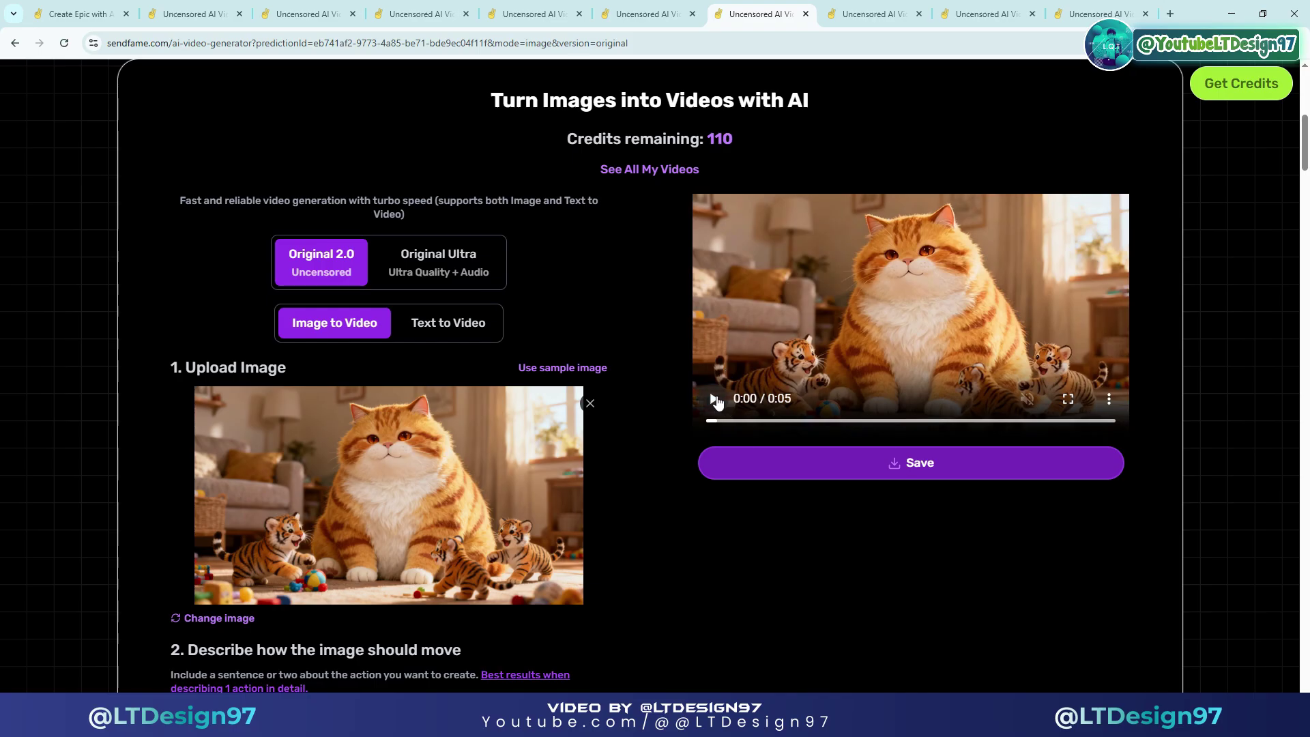
{"action": "left_click", "coordinate": [714, 399]}
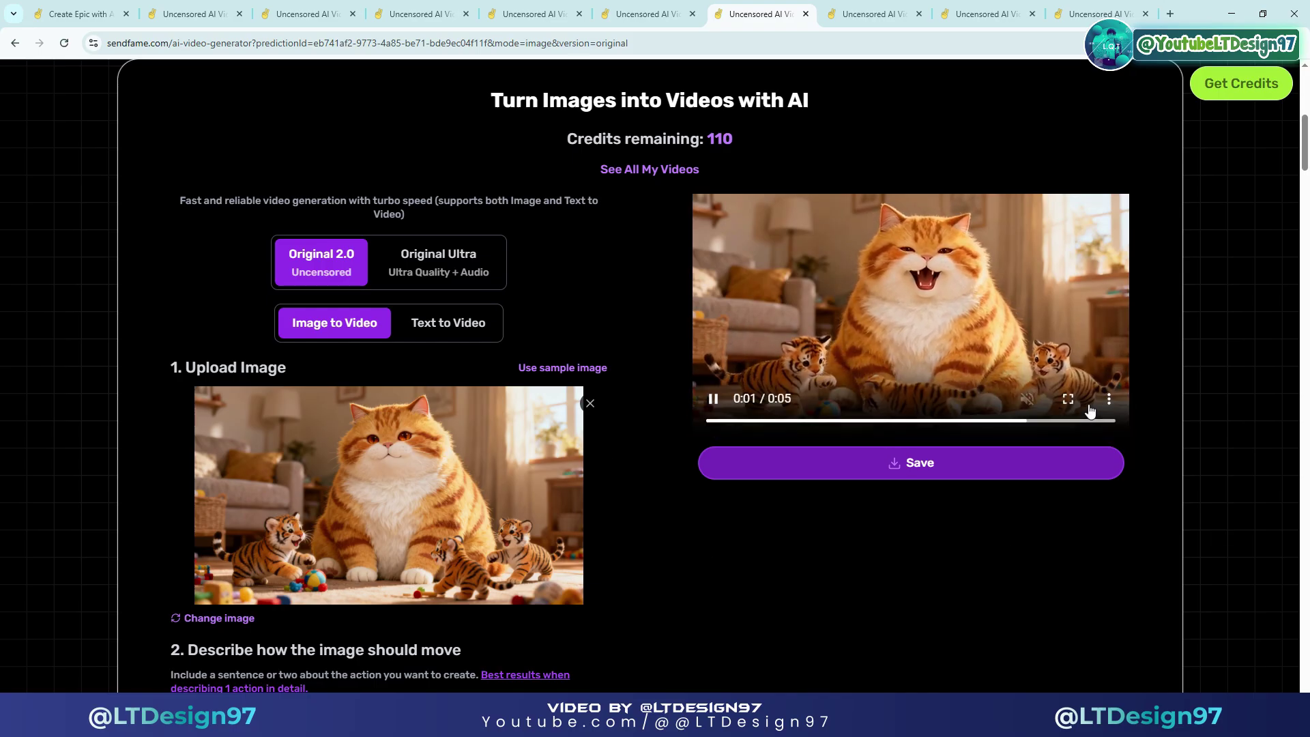
{"action": "left_click", "coordinate": [1068, 398]}
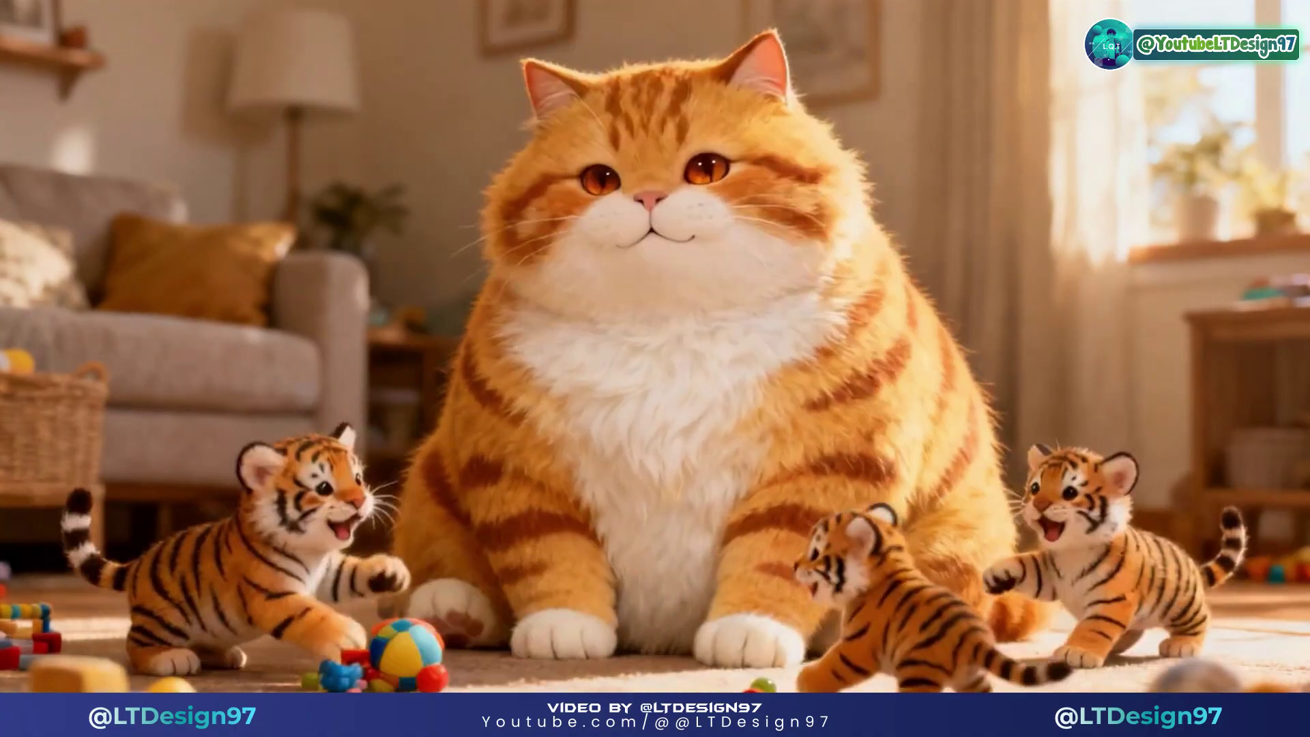
{"action": "key", "text": "Escape"}
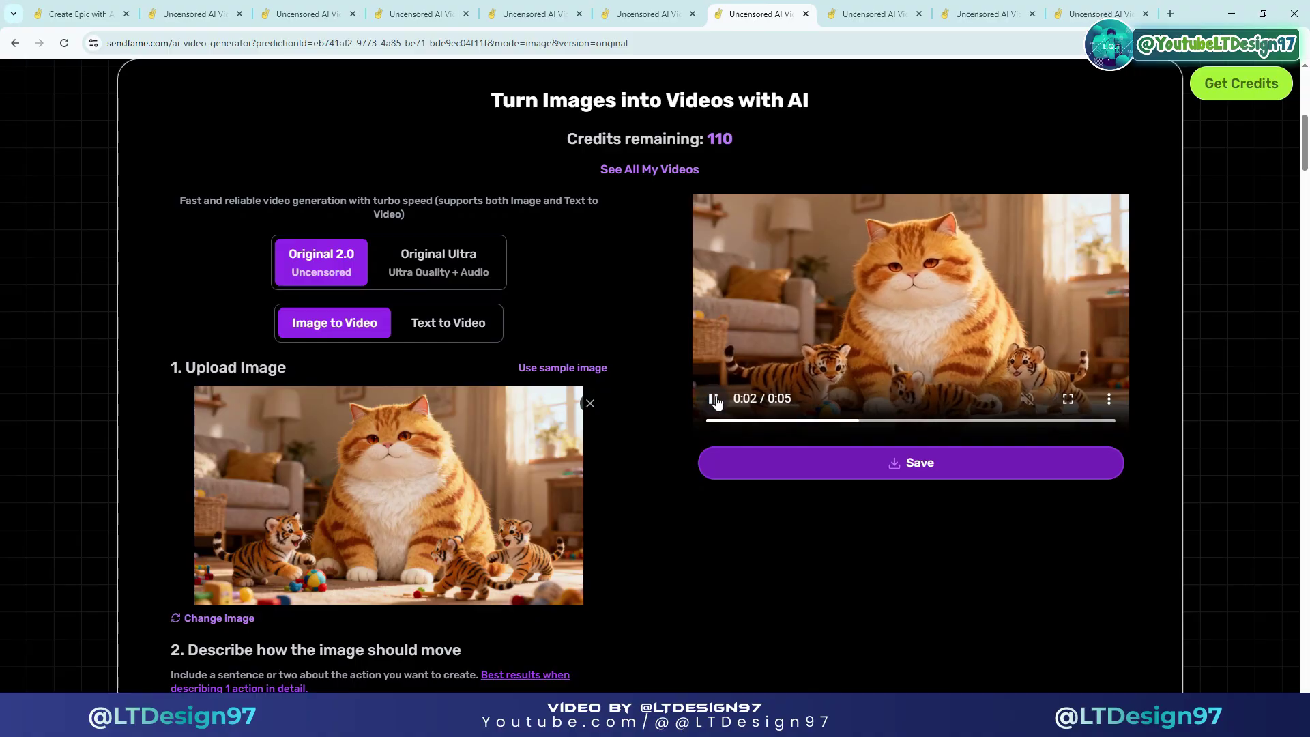
View the generated chicken coop video full screen and return to its page
{"action": "left_click", "coordinate": [873, 14]}
{"action": "scroll", "coordinate": [980, 313], "scroll_direction": "up", "scroll_amount": 3}
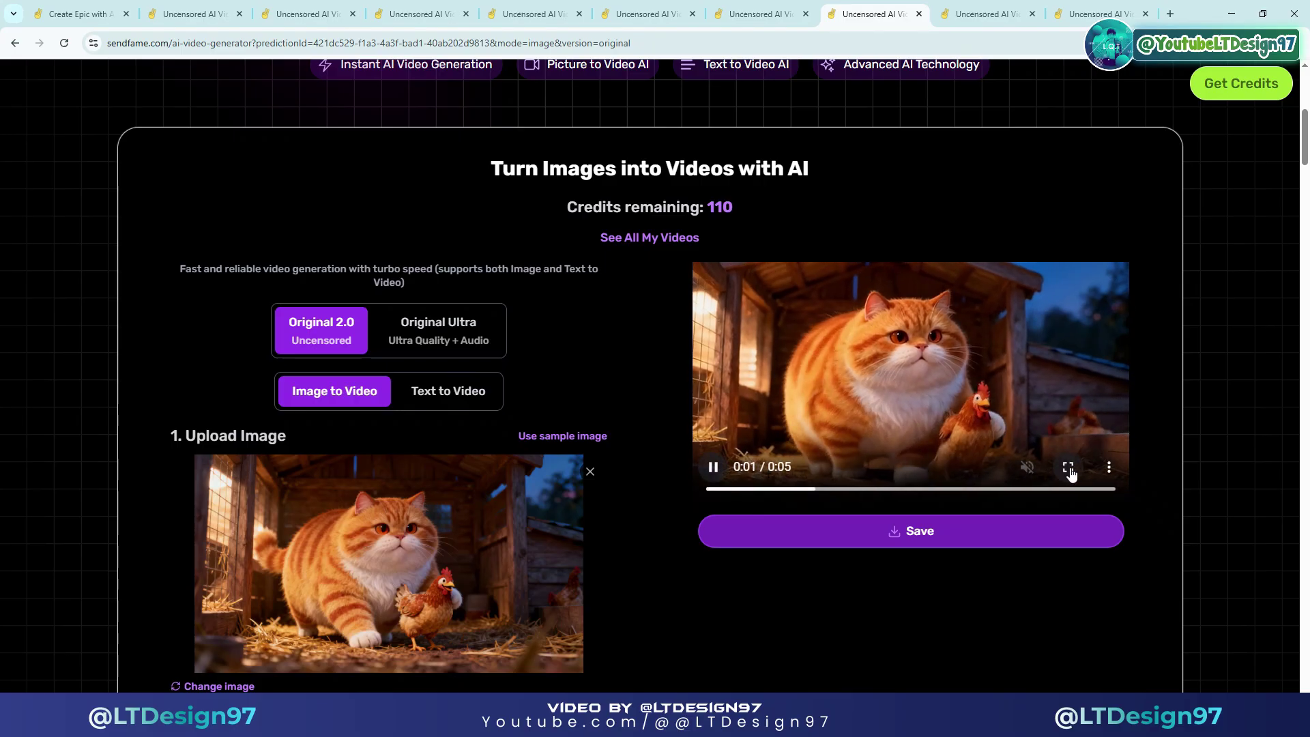
{"action": "left_click", "coordinate": [1068, 464]}
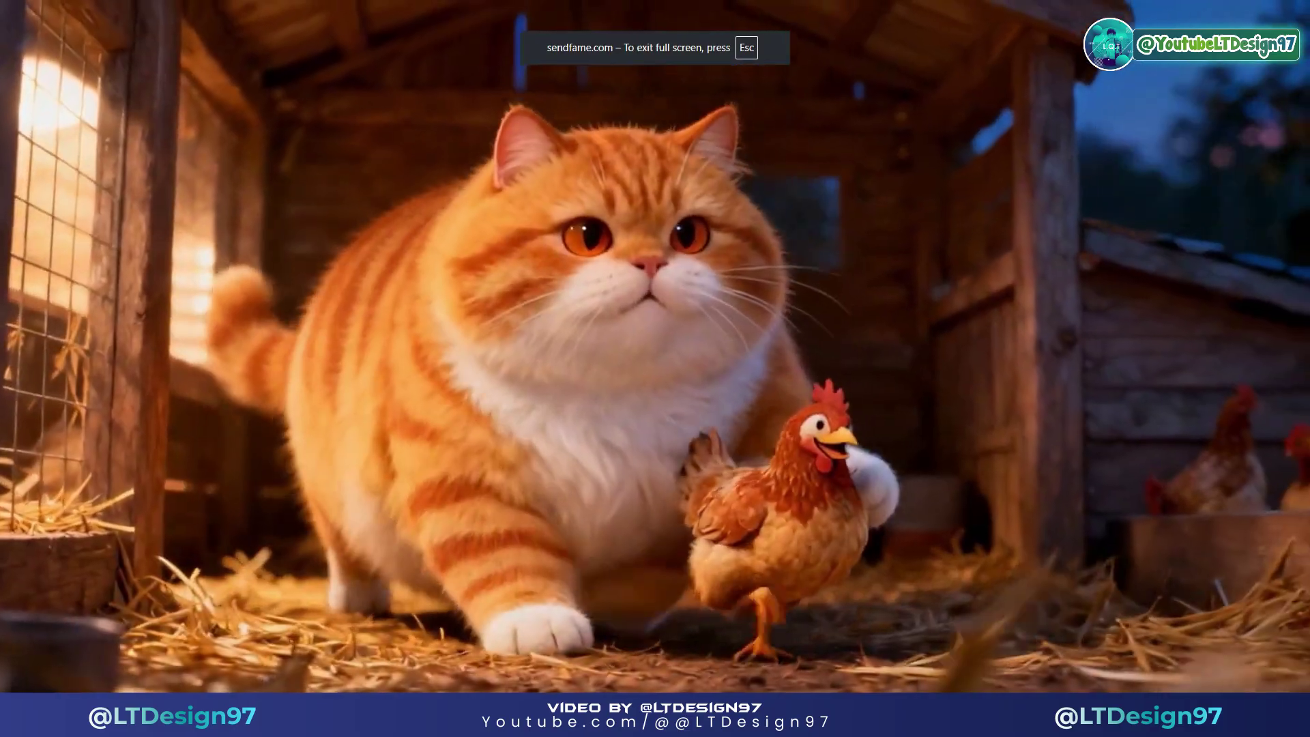
{"action": "key", "text": "Escape"}
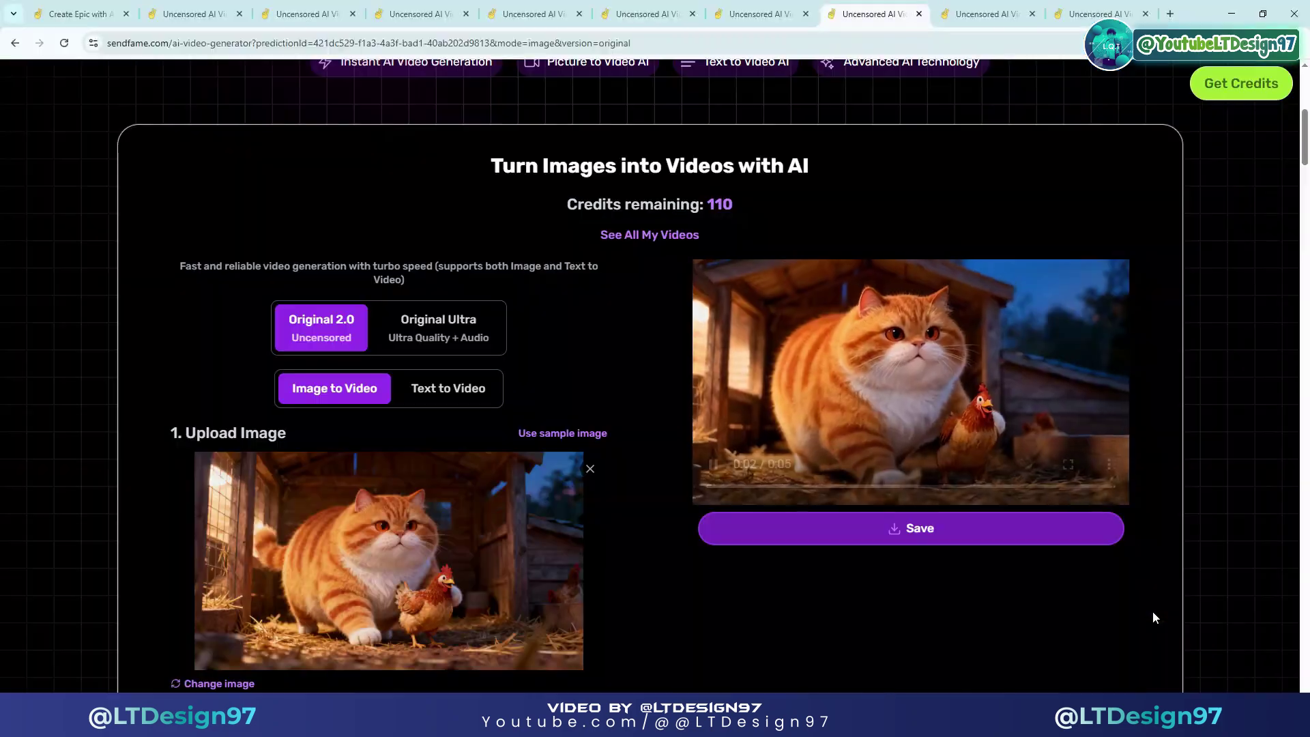
View the generated video of the tiger cubs eating roasted chicken with the cat in the backyard full screen and return to its page
{"action": "left_click", "coordinate": [983, 14]}
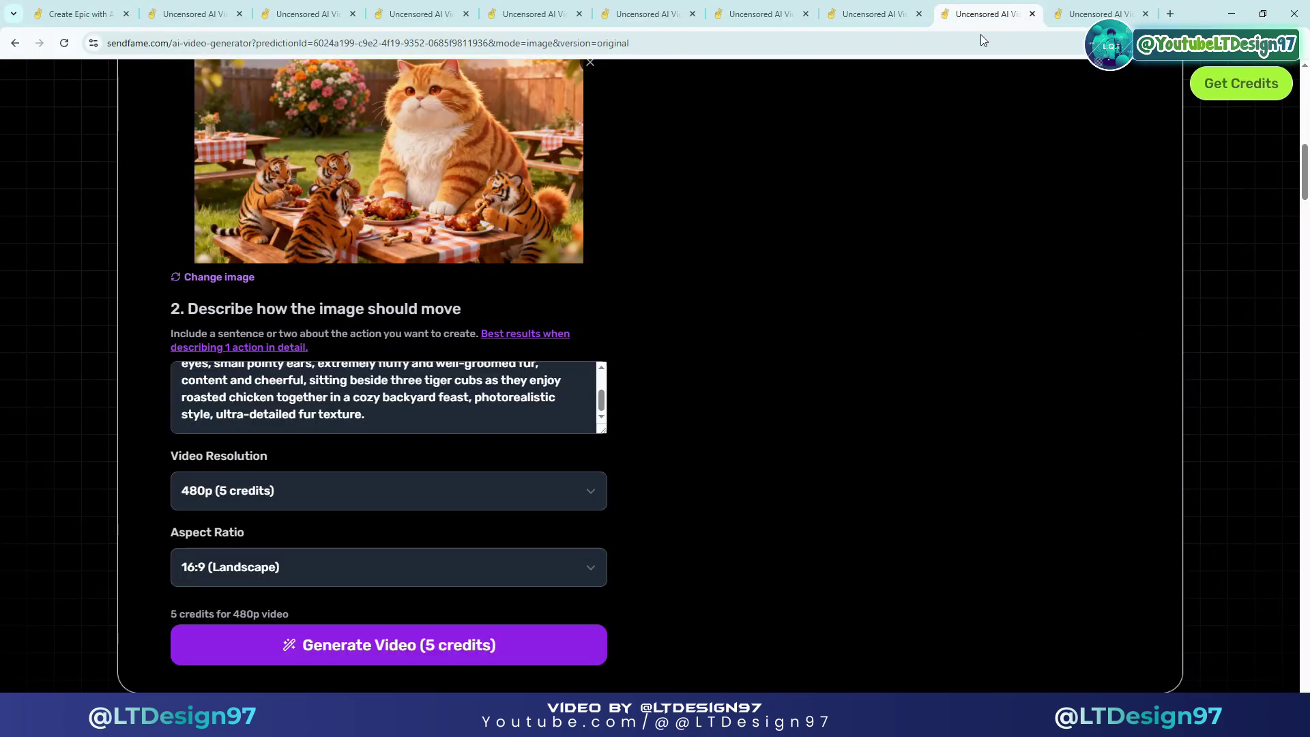
{"action": "scroll", "coordinate": [648, 254], "scroll_direction": "up", "scroll_amount": 4}
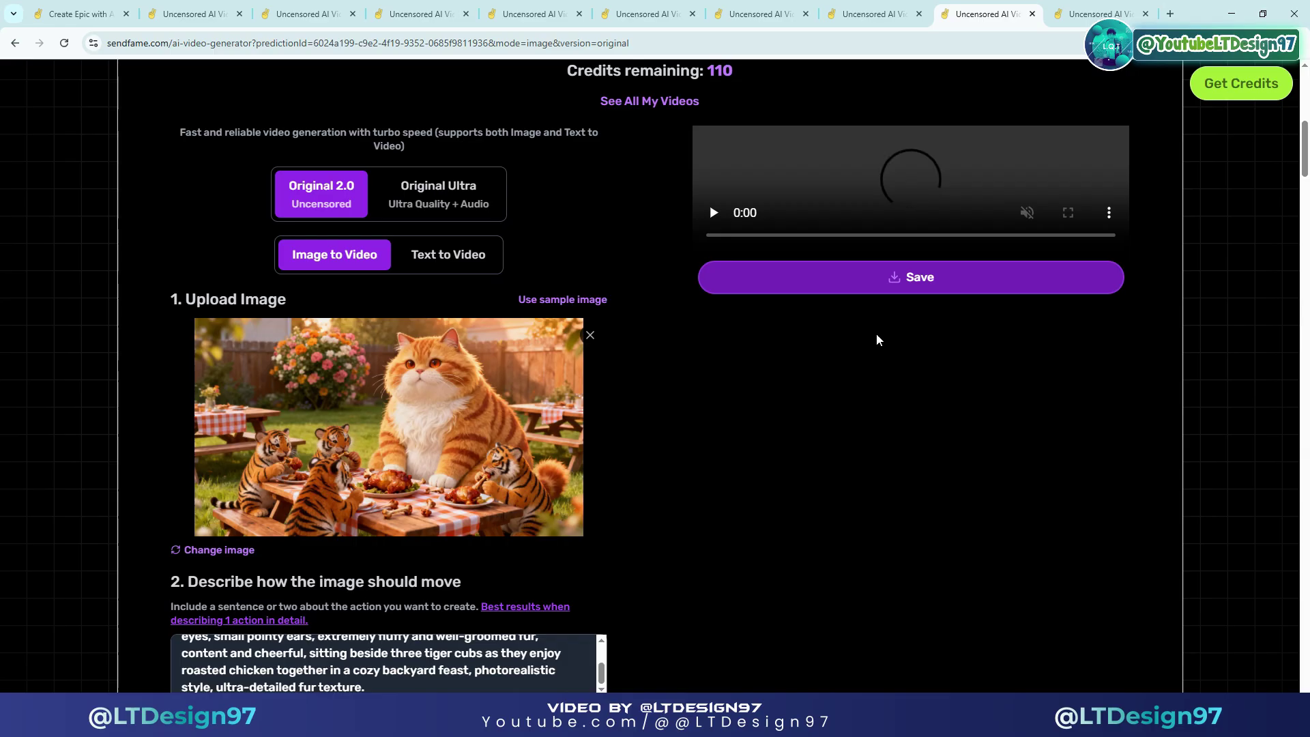
{"action": "left_click", "coordinate": [1067, 332]}
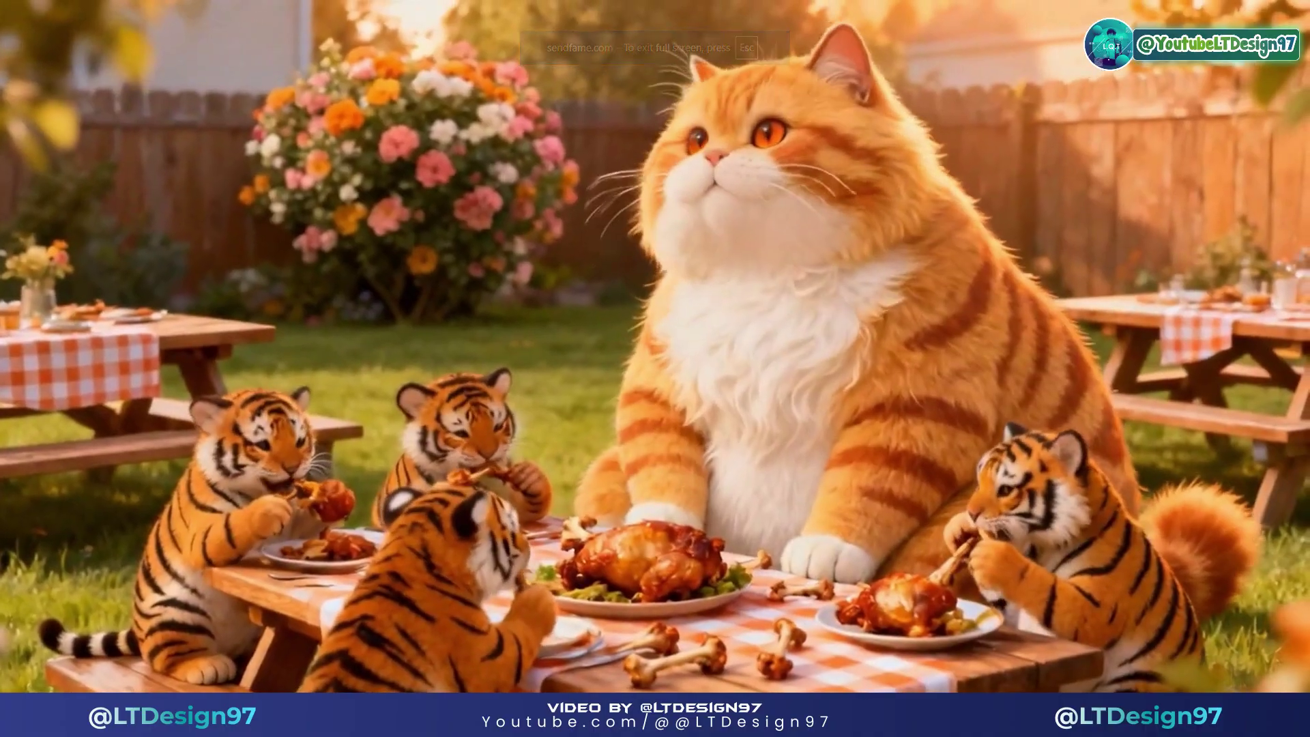
{"action": "key", "text": "Escape"}
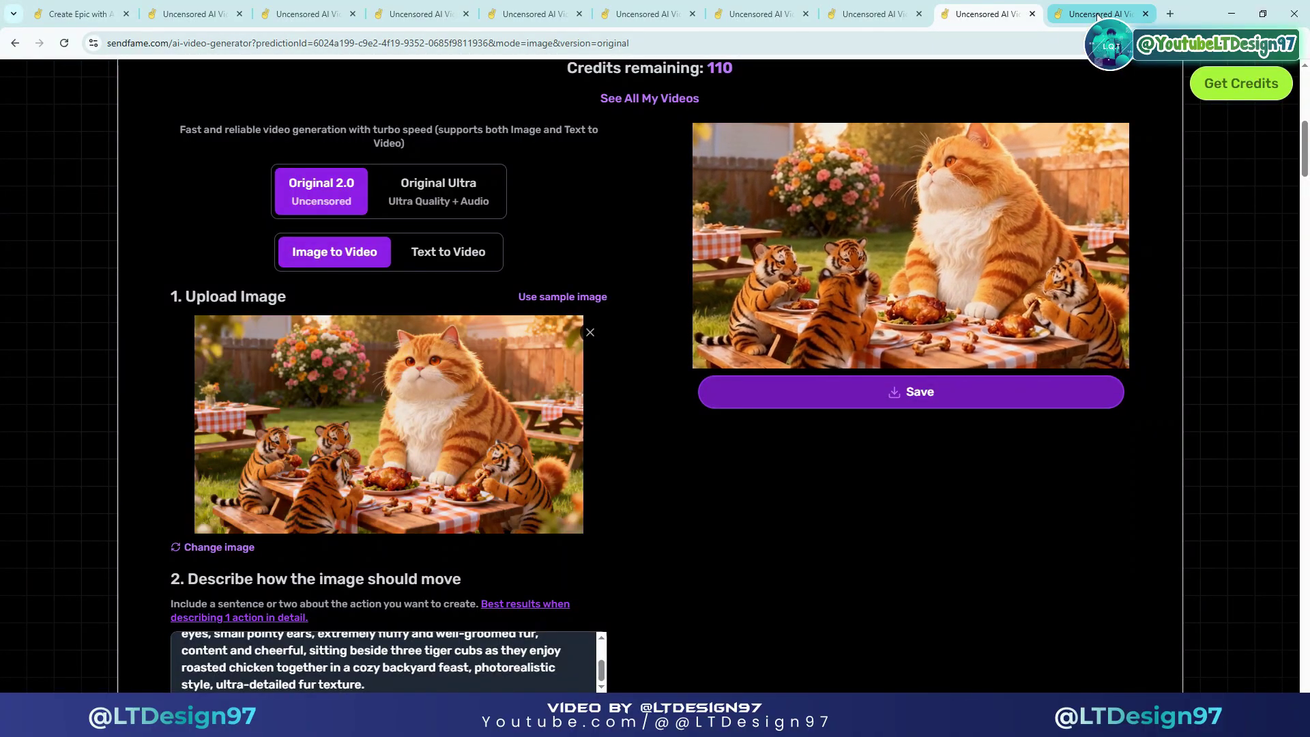
View the generated video of the cat waving among the fierce tigers on the porch full screen, and exit full screen
{"action": "left_click", "coordinate": [1064, 8]}
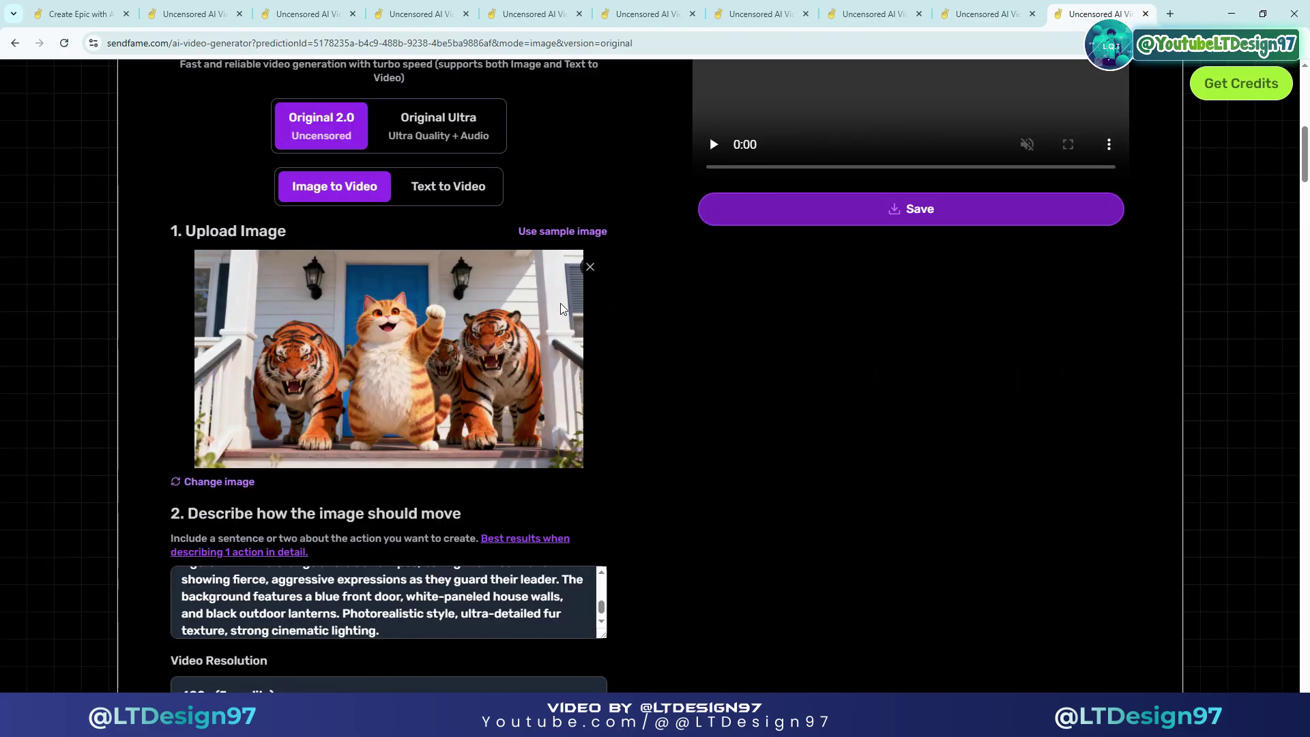
{"action": "scroll", "coordinate": [750, 384], "scroll_direction": "up", "scroll_amount": 3}
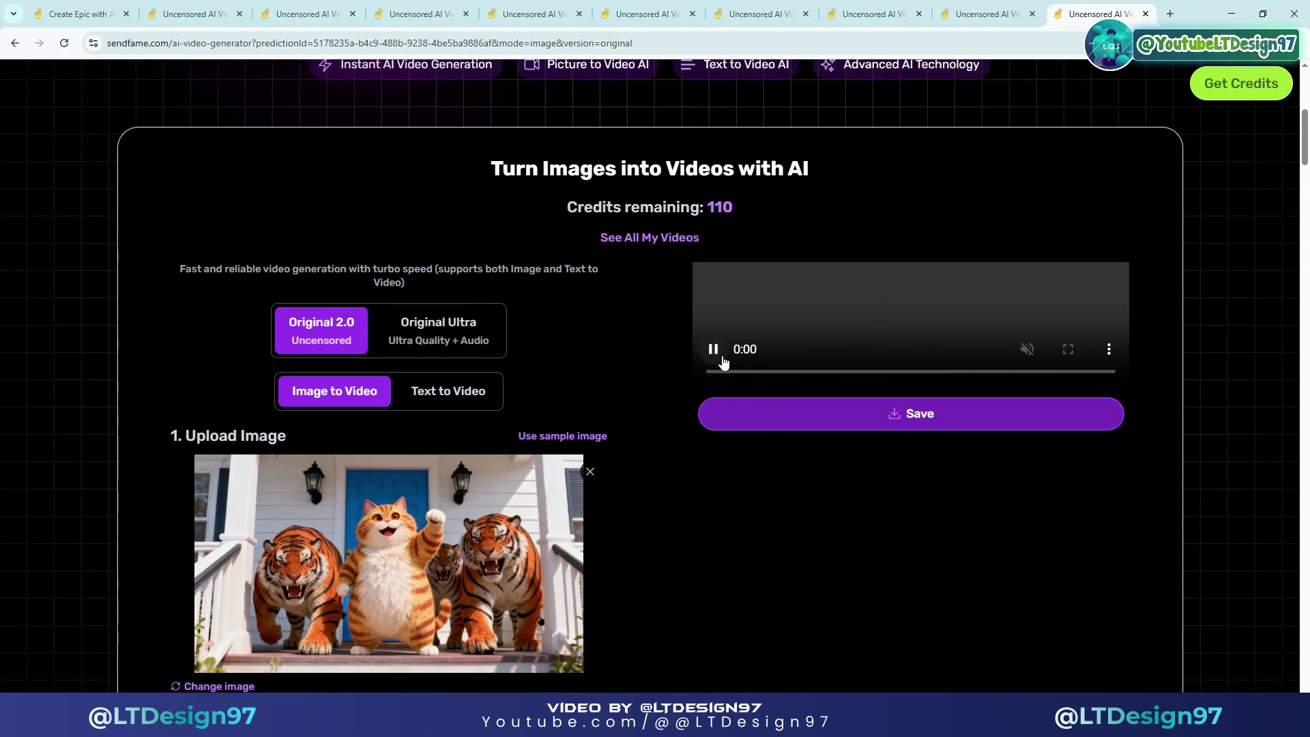
{"action": "left_click", "coordinate": [1073, 462]}
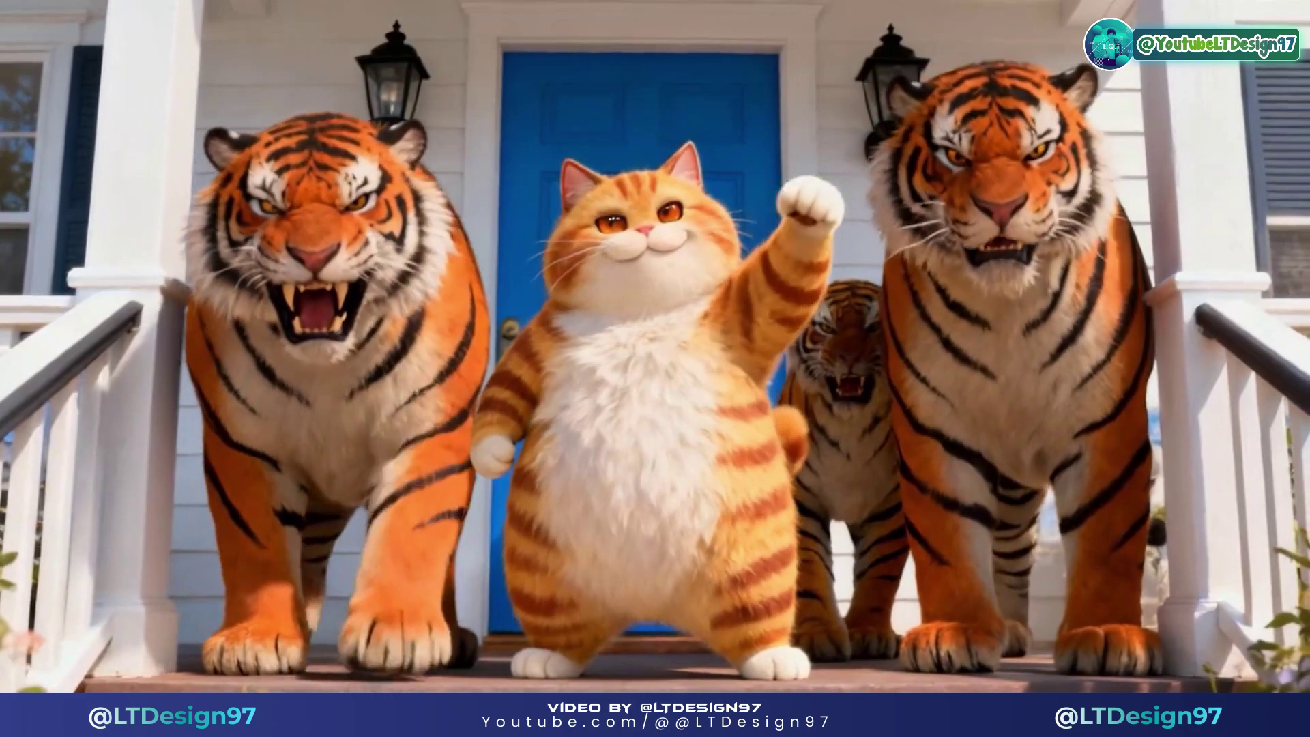
{"action": "key", "text": "Escape"}
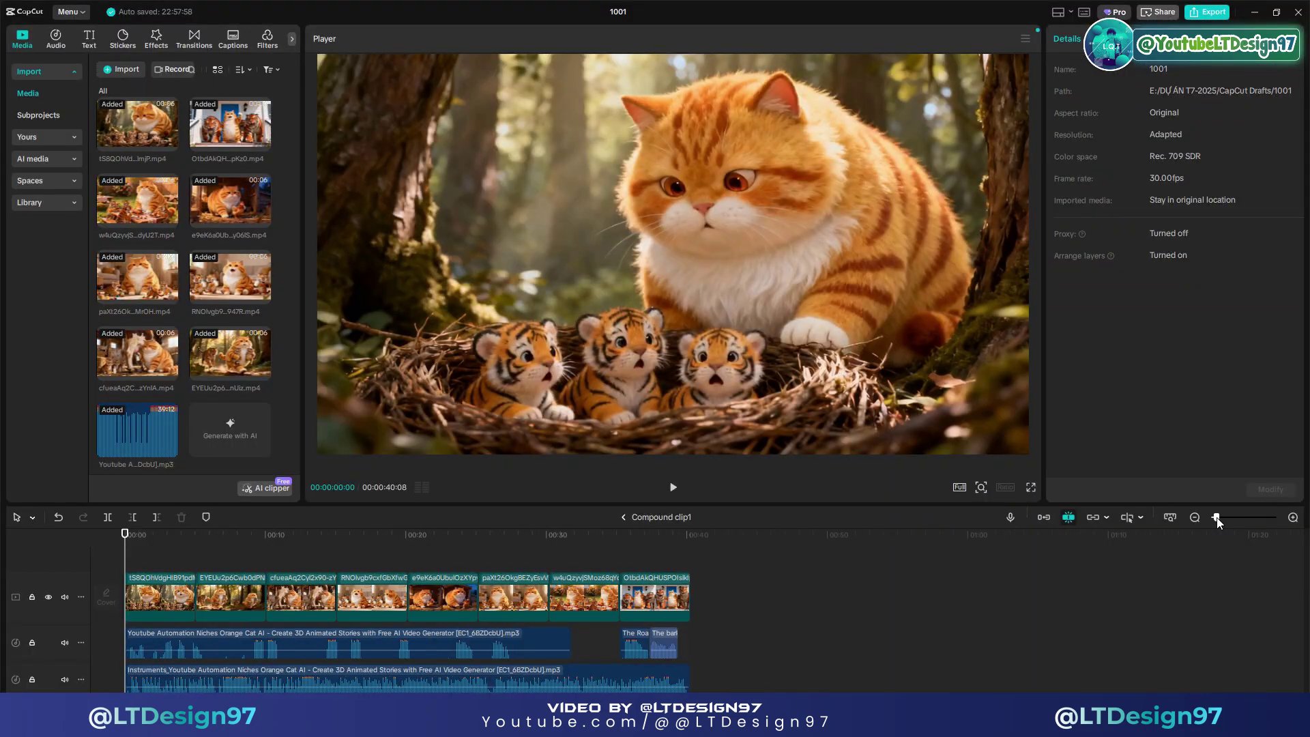
In CapCut, enlarge the timeline of the assembled compound clip and play the sequence from its start
{"action": "left_click_drag", "start_coordinate": [1210, 518], "coordinate": [1222, 522]}
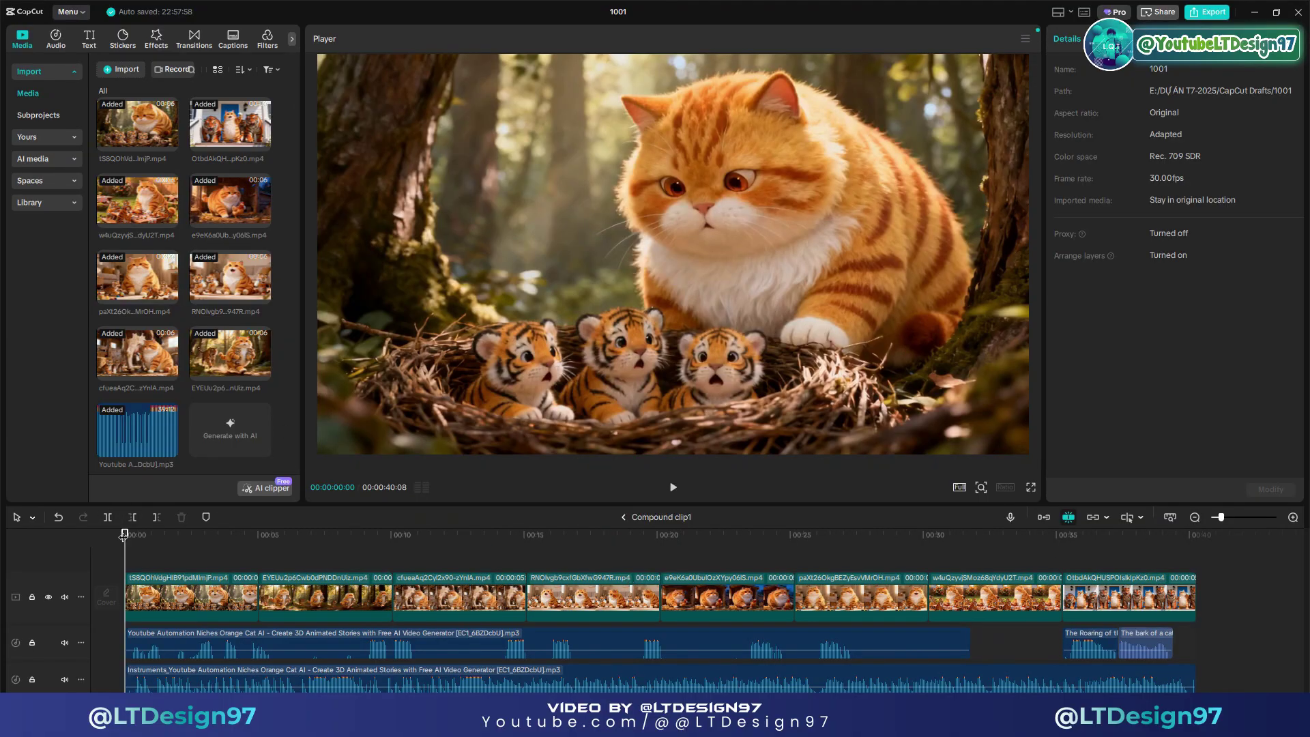
{"action": "left_click_drag", "start_coordinate": [154, 540], "coordinate": [9, 582]}
{"action": "left_click", "coordinate": [679, 490]}
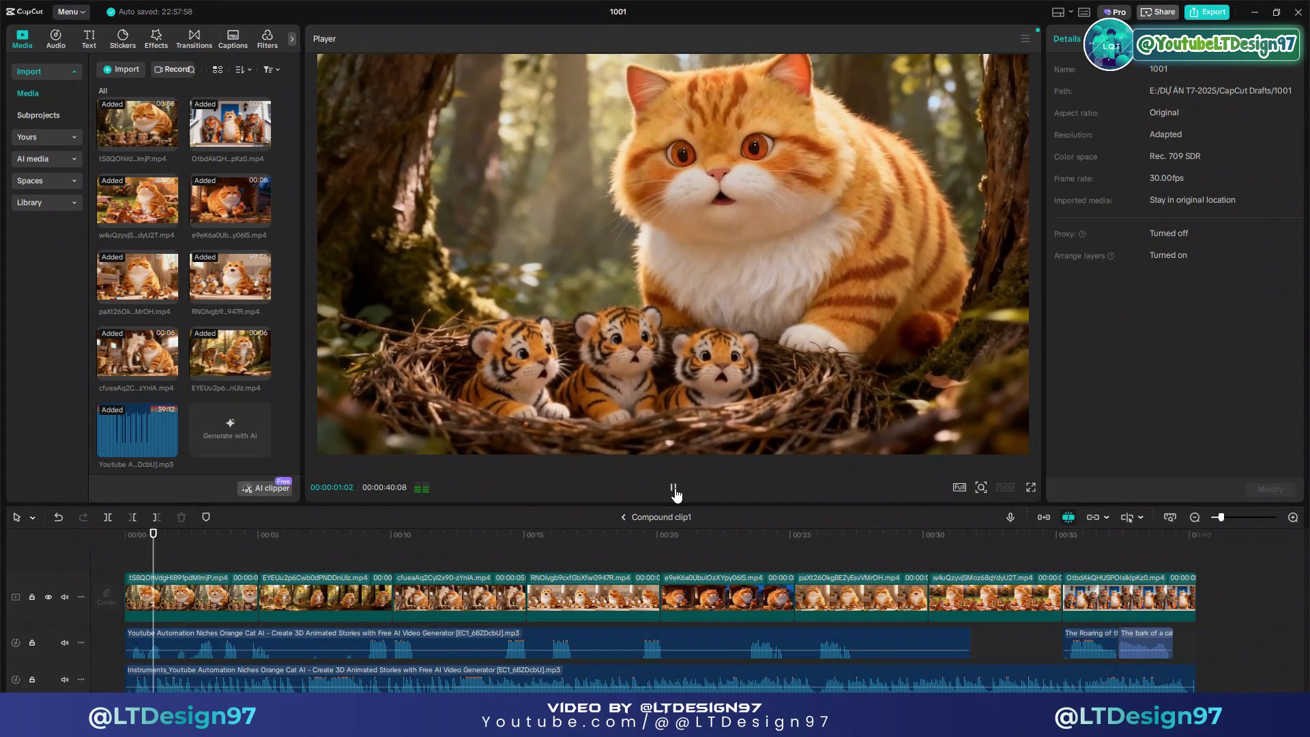